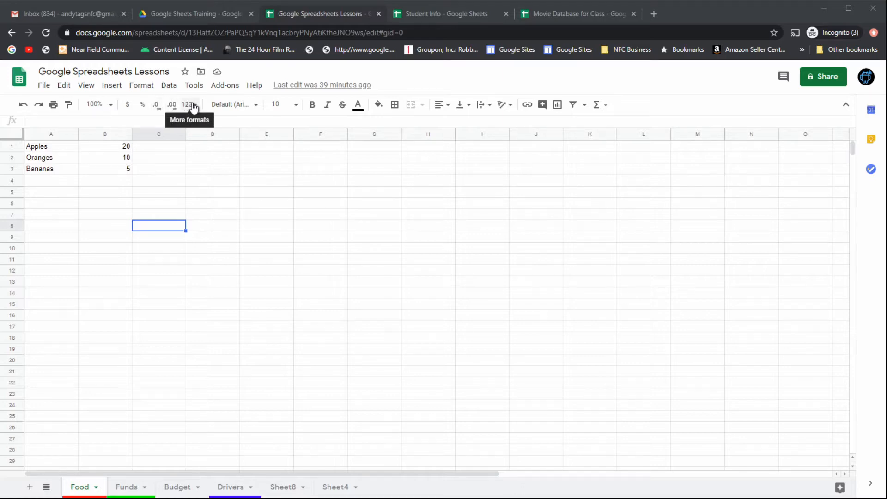
Step: Look through the number formats available for the Food sheet
click(141, 88)
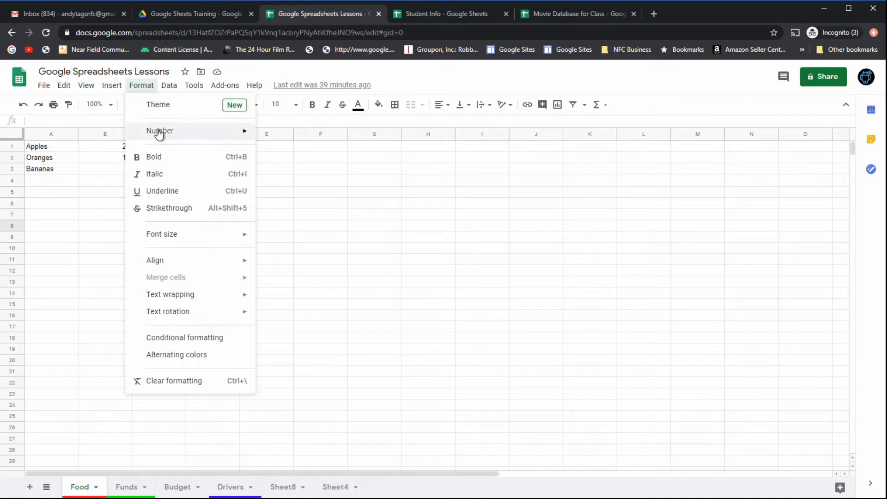
mouse_move(160, 132)
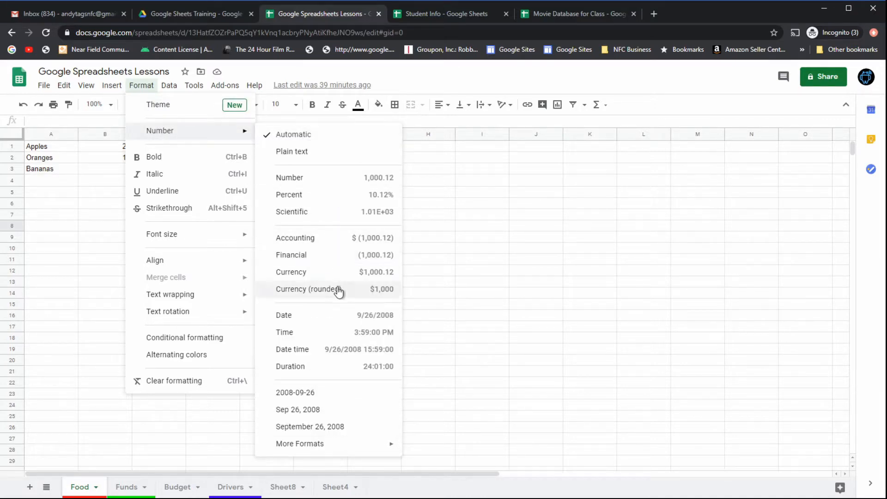
click(527, 217)
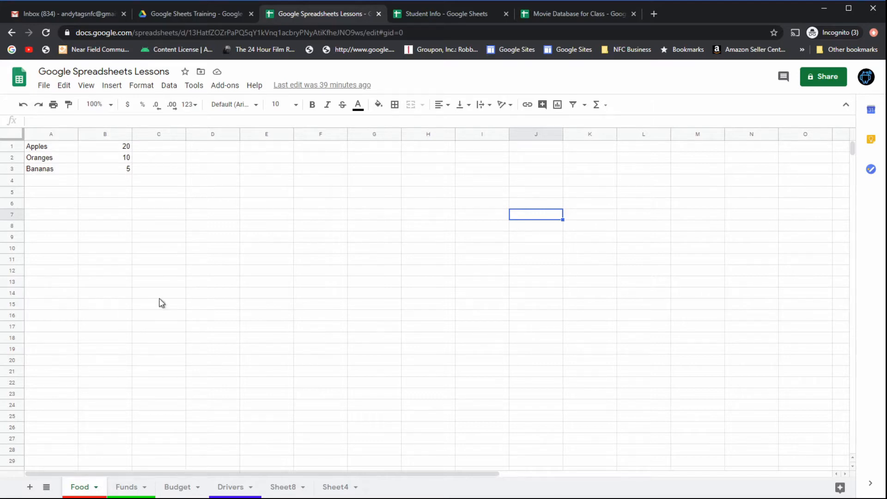
Step: Go to the Budget sheet and examine the amounts in the Cost and Received columns
click(129, 487)
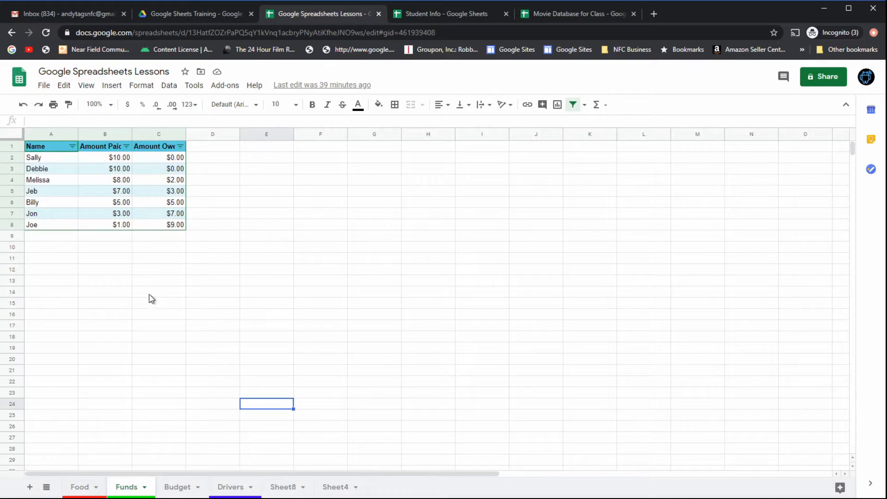
click(179, 487)
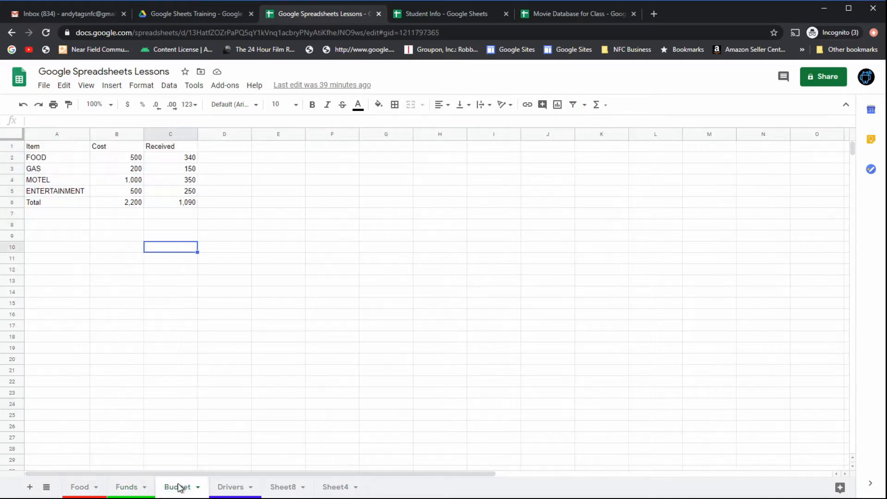
click(130, 183)
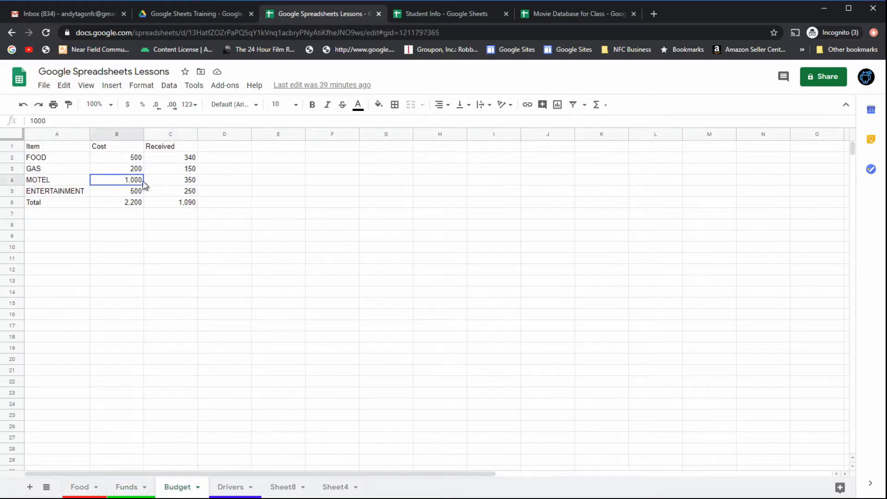
click(132, 158)
click(175, 160)
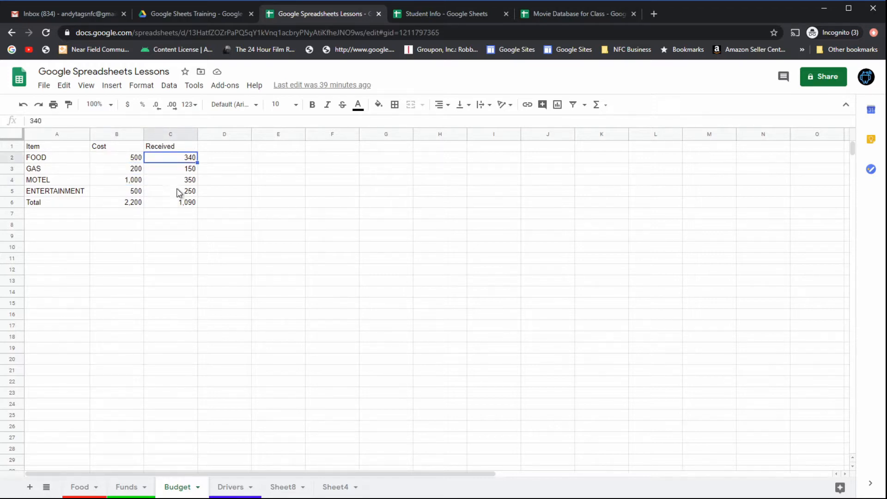
click(133, 160)
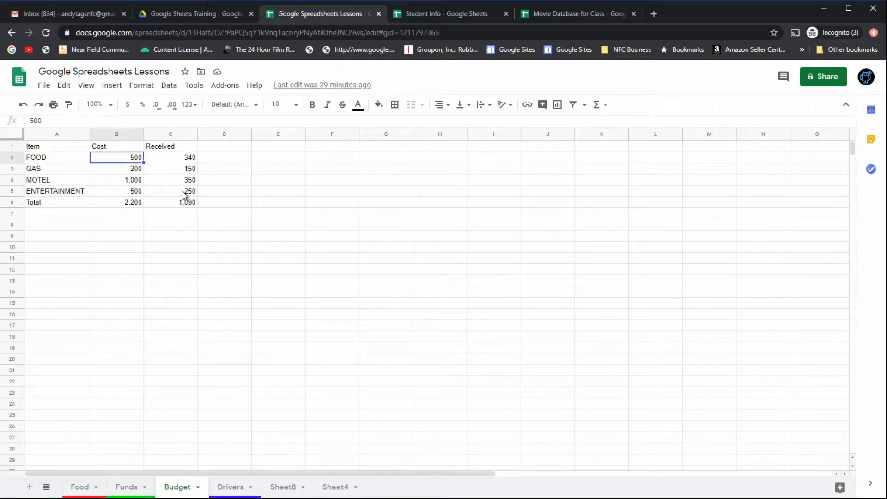
click(183, 191)
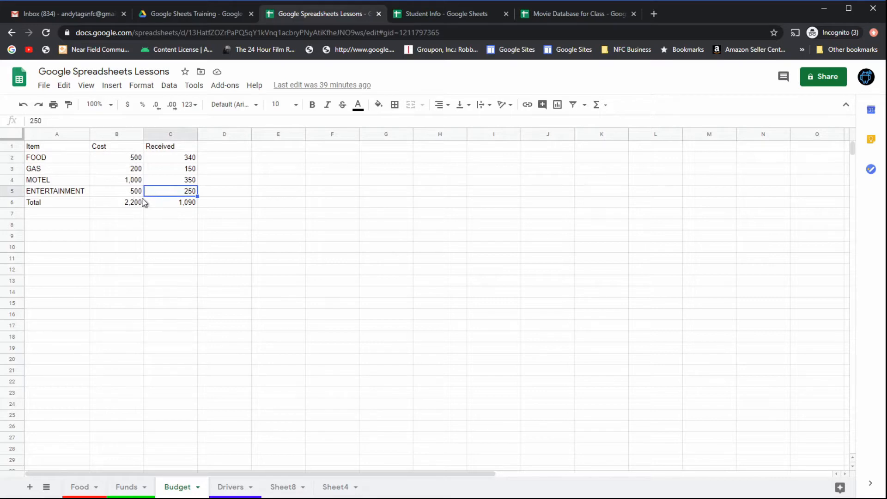
Step: Format the entire Cost column of the Budget sheet as Currency with two decimal places
click(103, 134)
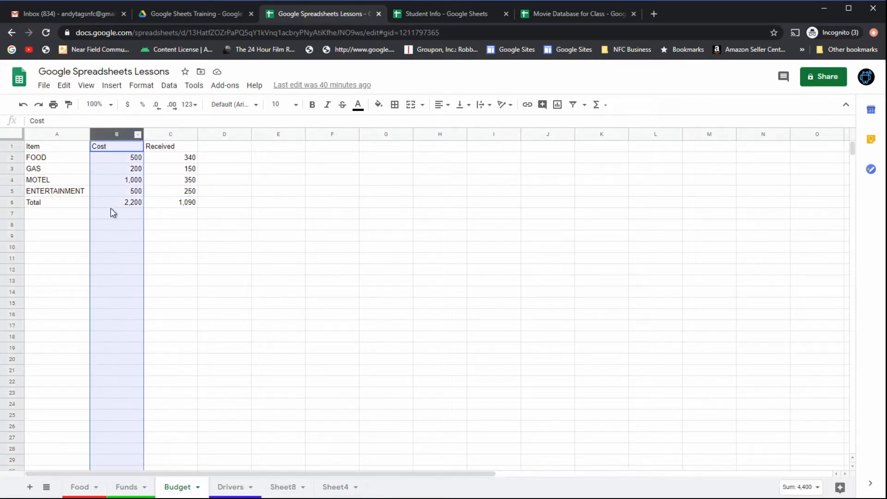
click(141, 87)
mouse_move(153, 132)
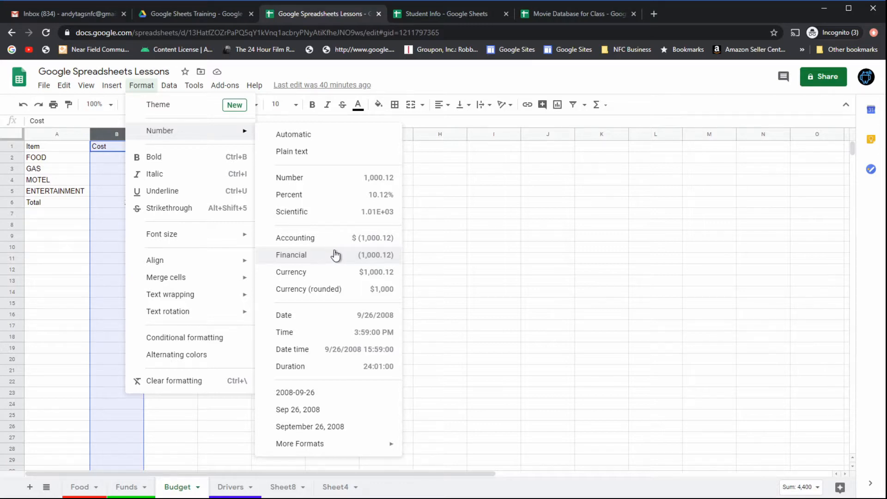
click(320, 276)
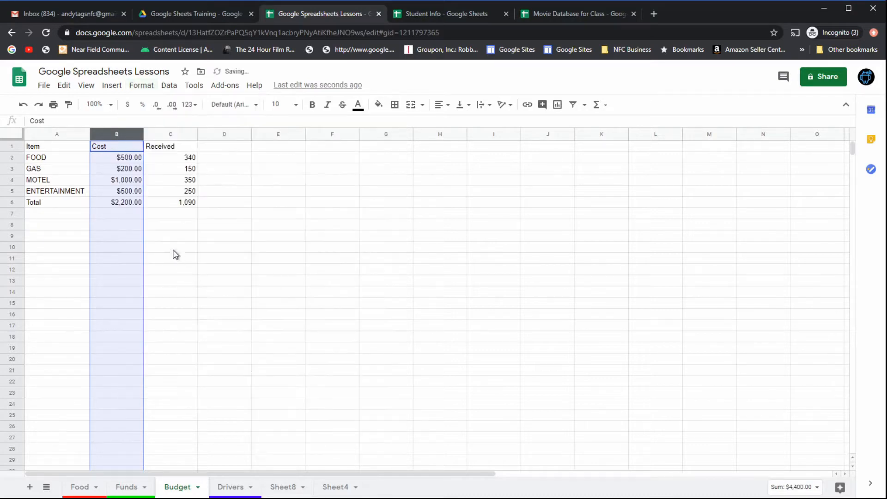
click(134, 204)
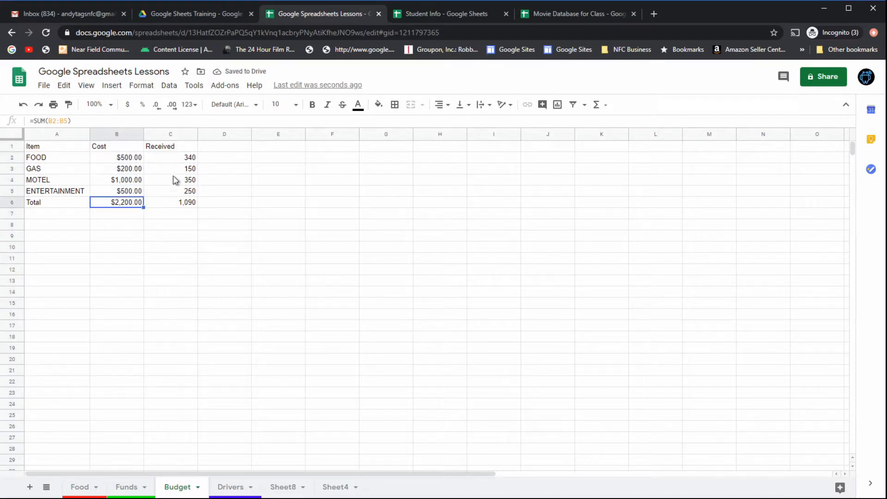
Step: Format the entire Received column of the Budget sheet as currency
click(190, 194)
click(158, 134)
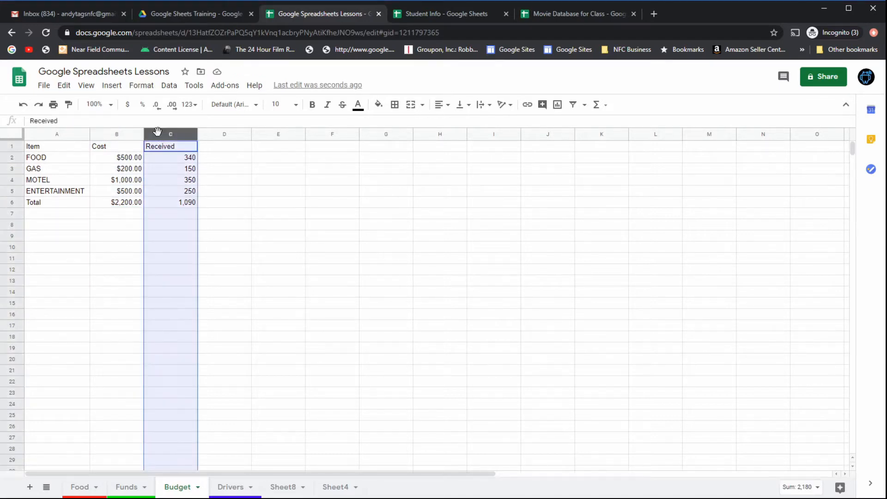
click(128, 105)
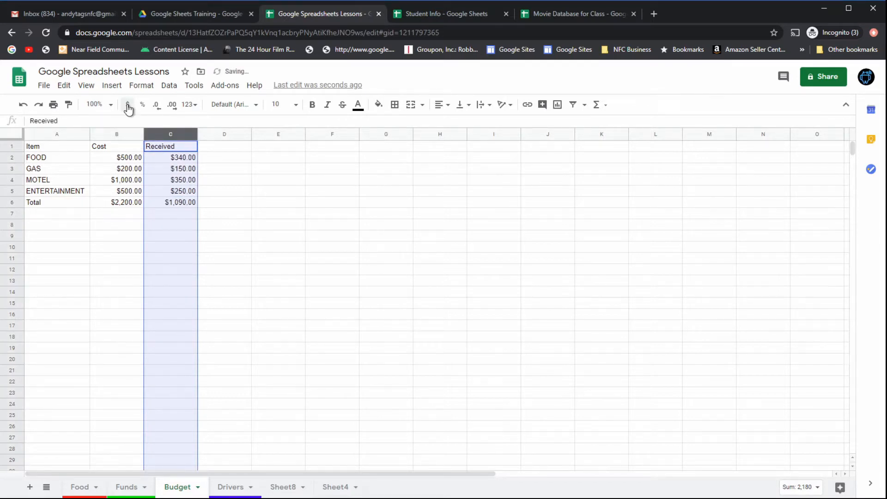
click(154, 180)
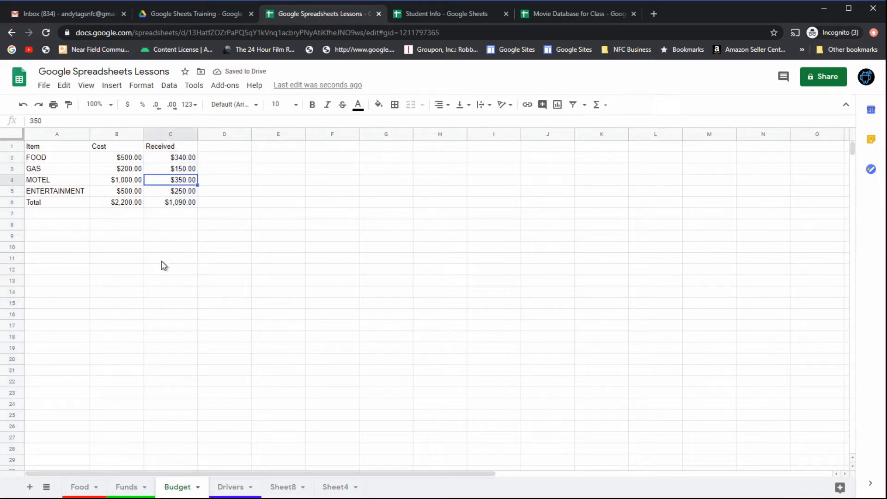
click(165, 225)
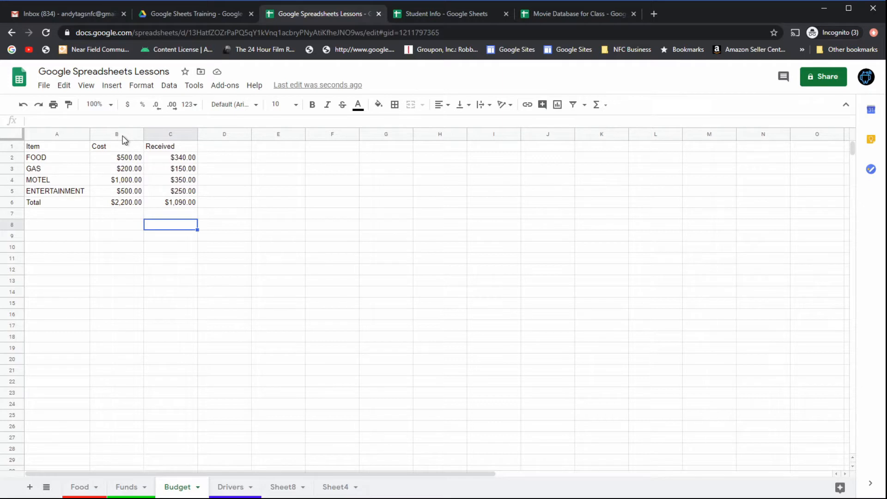
Step: Decrease the Cost column's decimal places to zero so the amounts show whole dollars
click(121, 134)
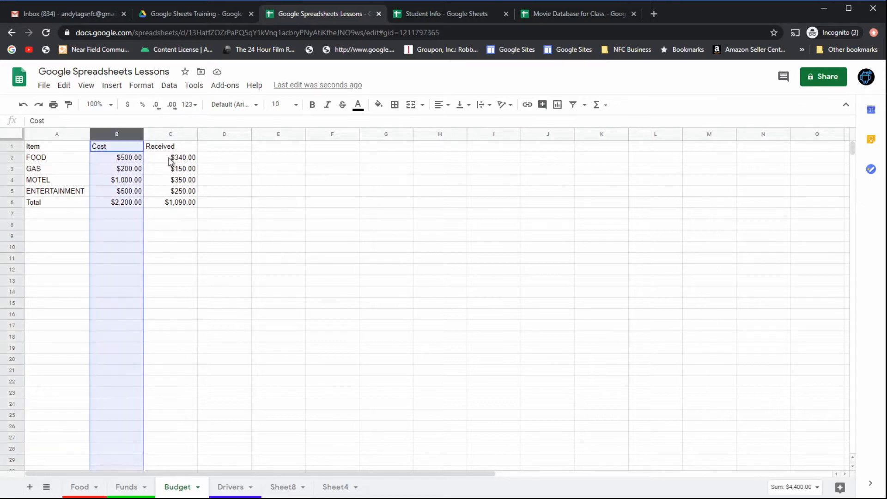
click(156, 107)
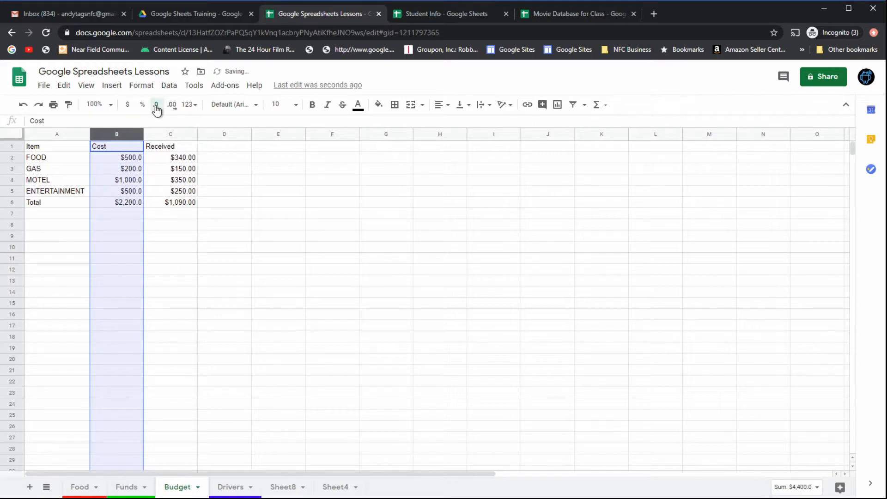
click(156, 108)
click(166, 195)
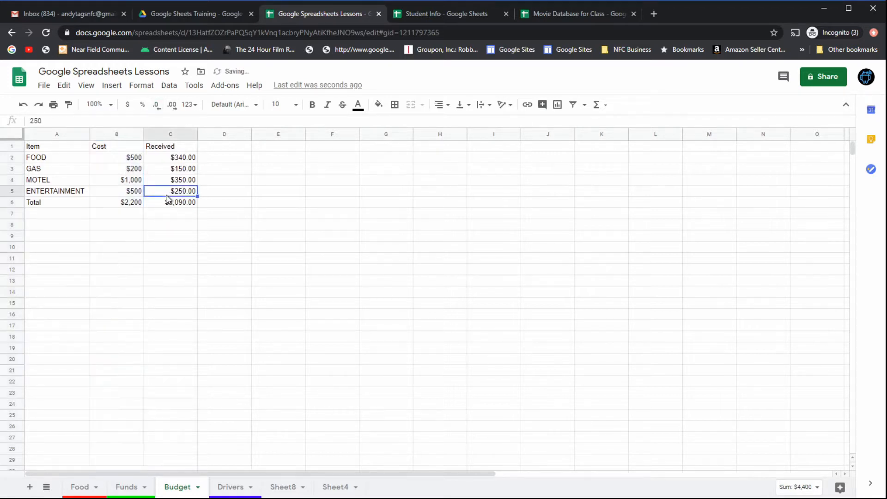
Step: Remove both decimal places from the amounts in the Received column
click(174, 134)
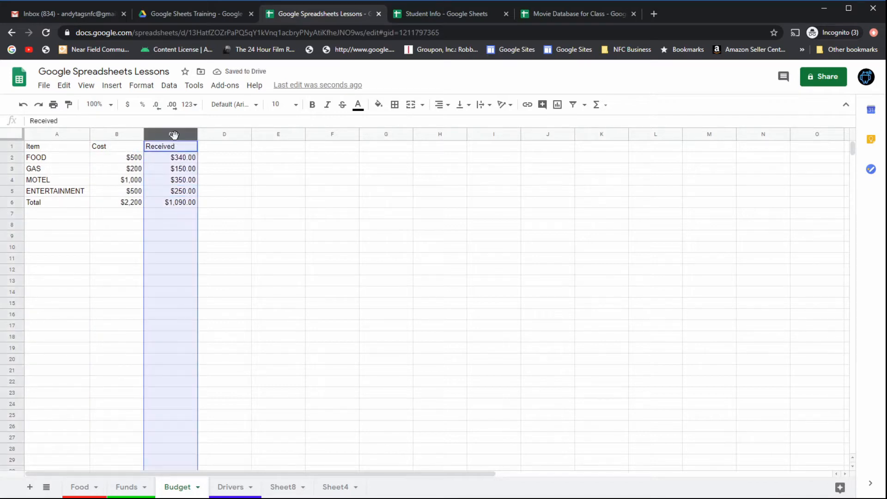
click(156, 107)
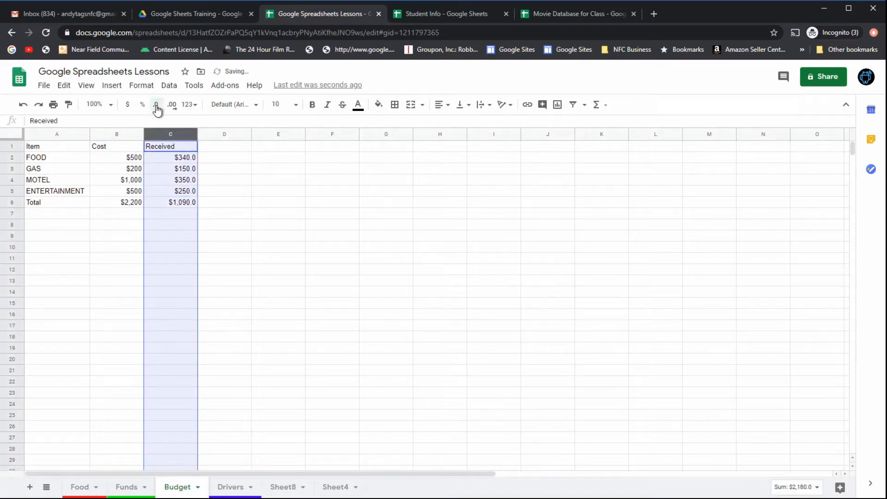
click(156, 107)
click(221, 172)
click(131, 204)
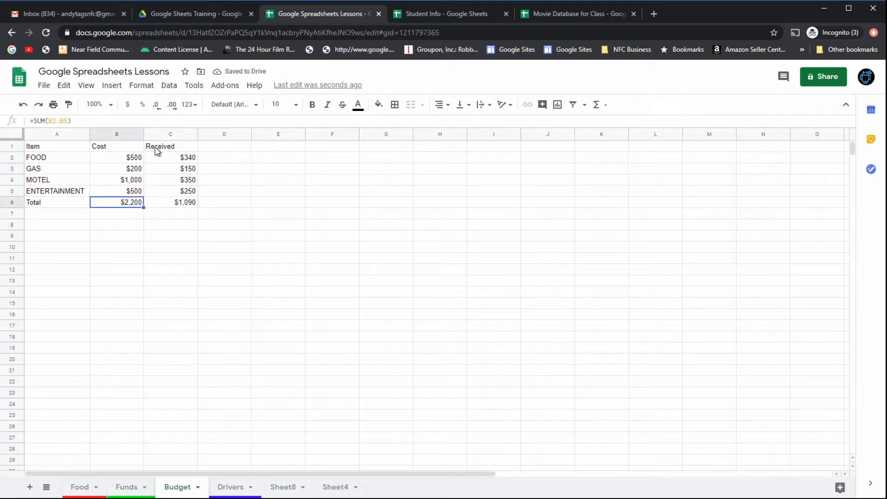
click(118, 147)
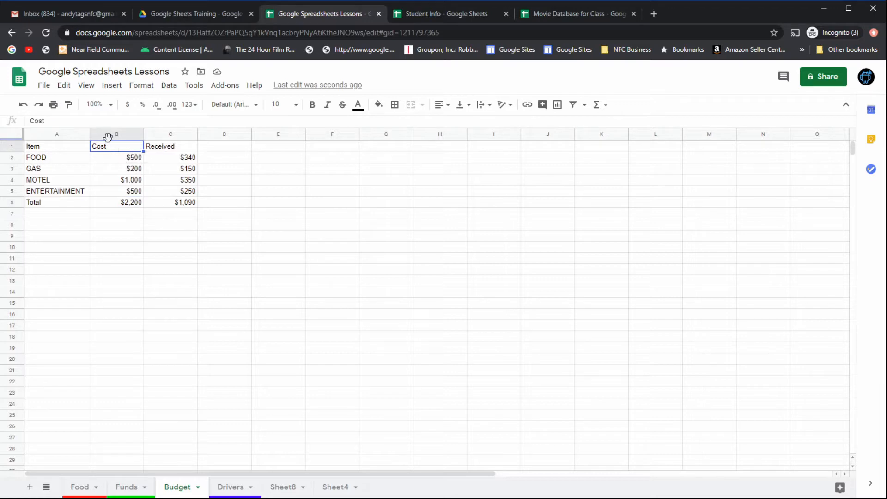
click(107, 135)
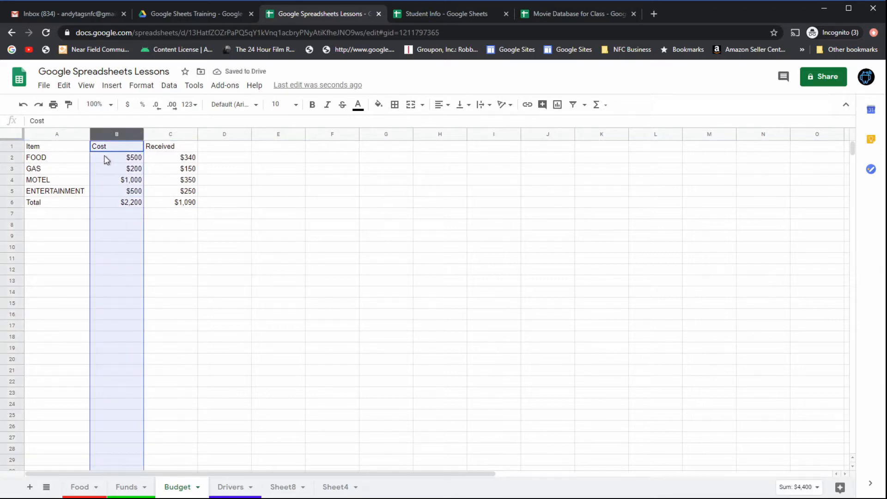
click(103, 148)
click(158, 150)
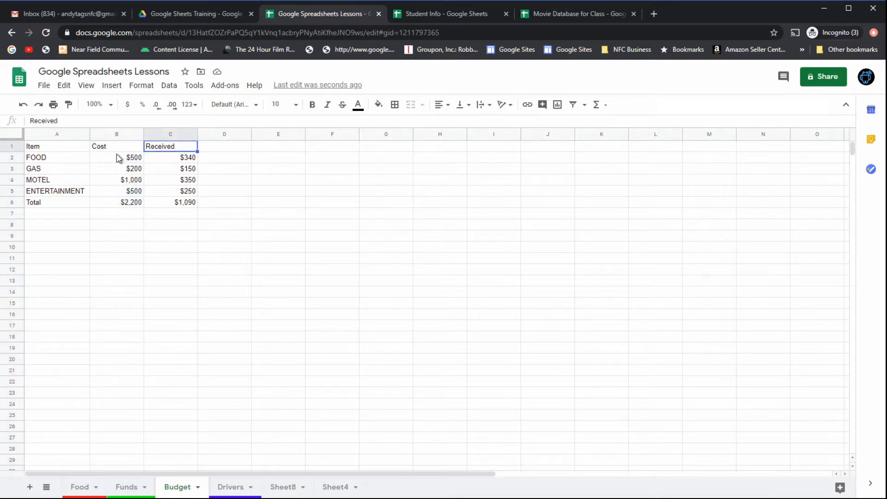
click(113, 149)
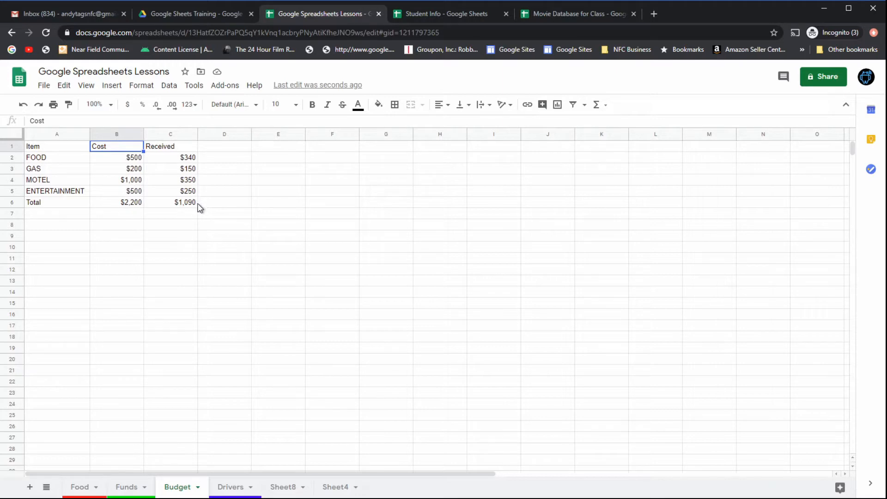
click(169, 160)
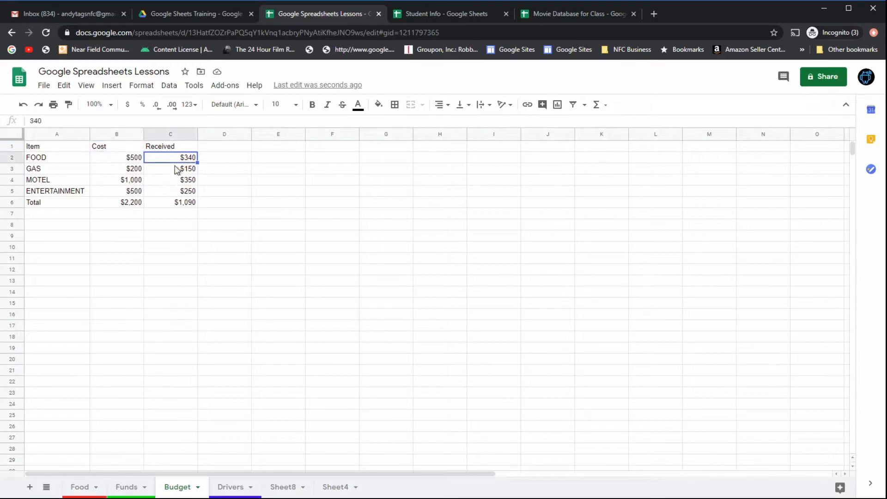
Step: Increase the decimal places of the entire Received column back to two
click(160, 135)
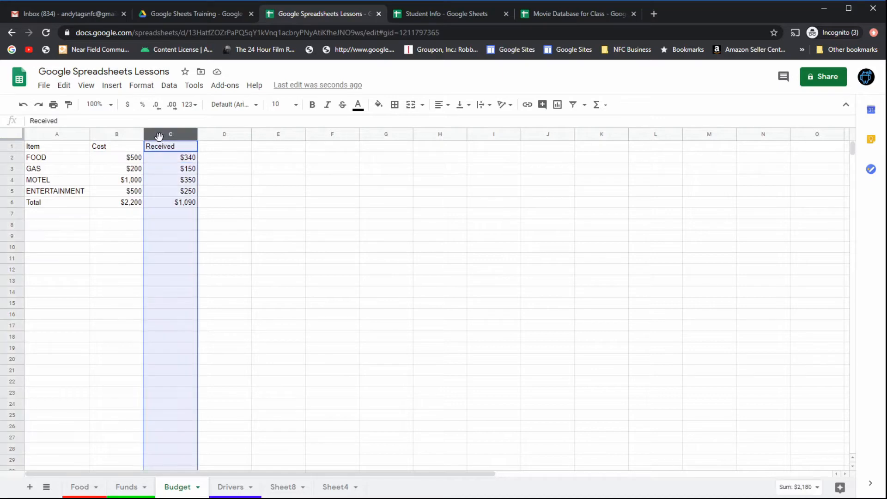
click(172, 109)
click(173, 109)
click(179, 215)
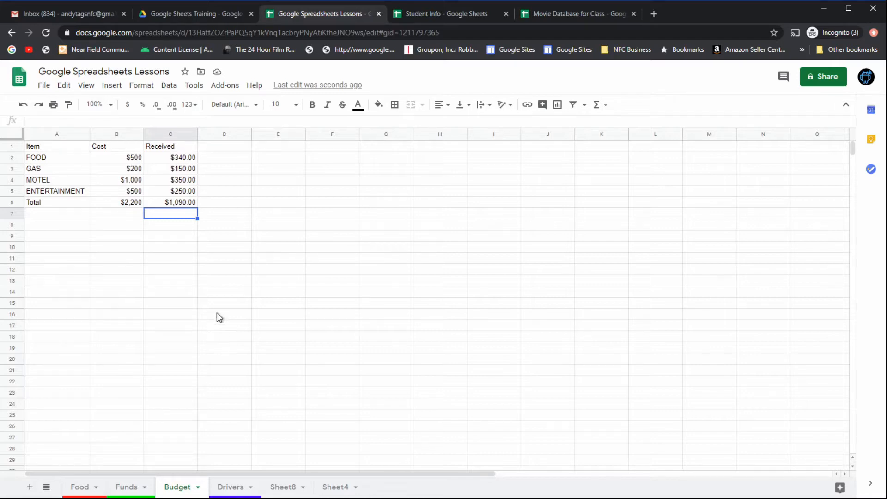
Step: Switch to the Student Info spreadsheet and format the entire Yearbook Cost column as currency
click(443, 14)
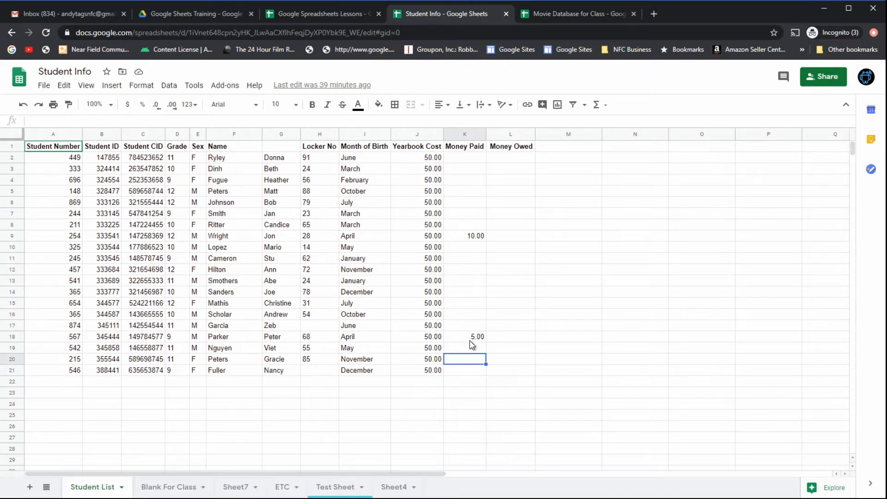
click(404, 336)
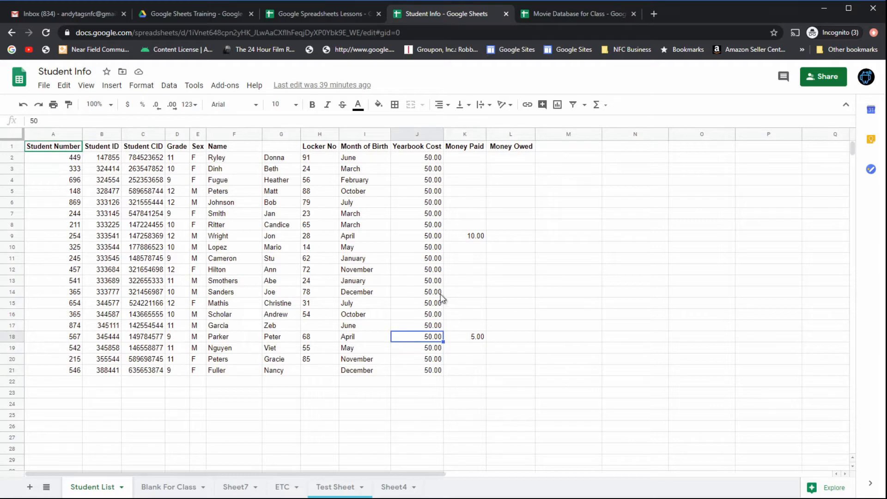
click(407, 135)
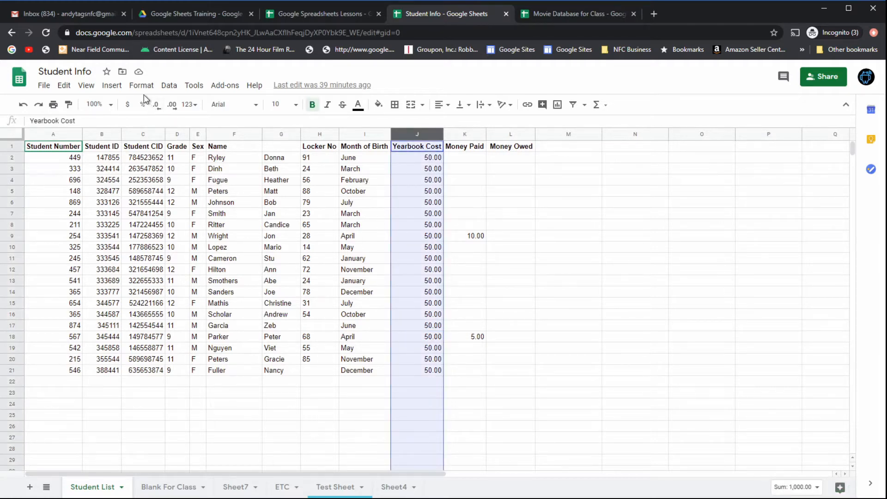
click(128, 104)
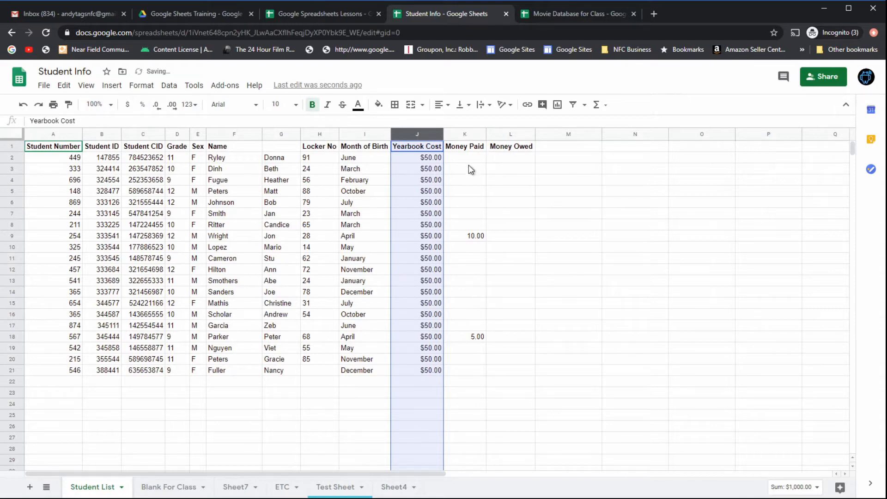
Step: Format the entire Money Paid and Money Owed columns together as currency
click(457, 134)
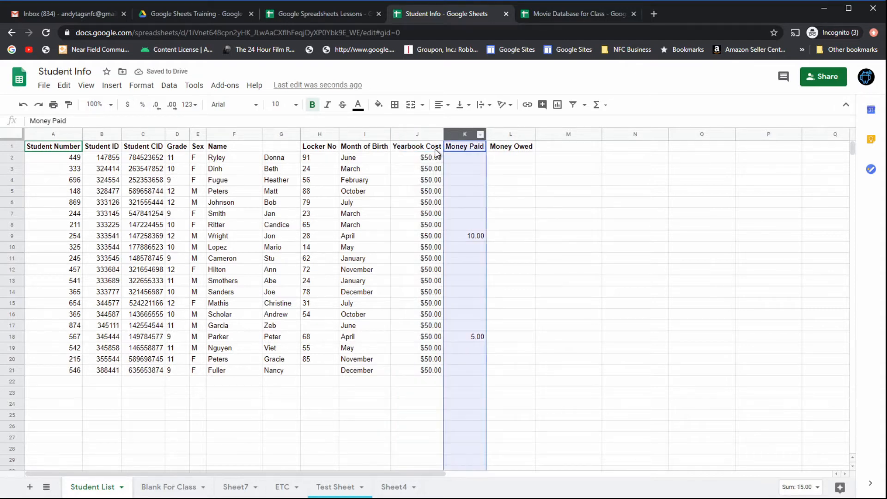
click(510, 149)
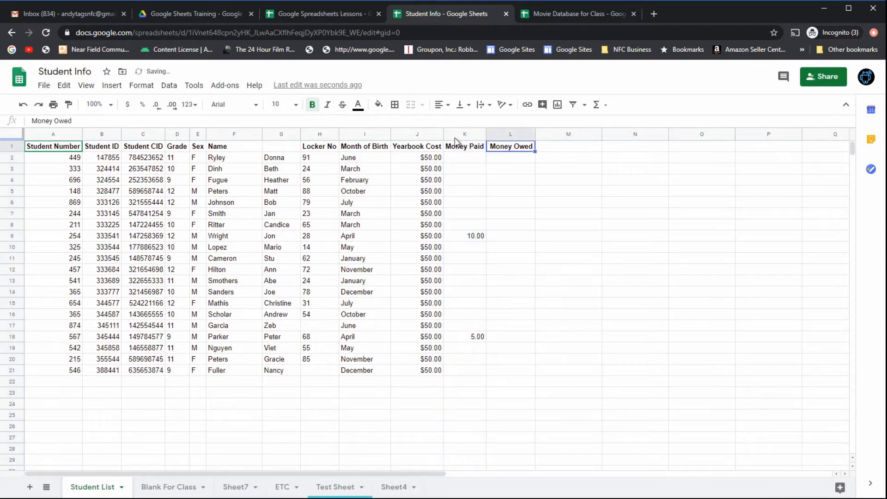
drag(456, 135, 501, 135)
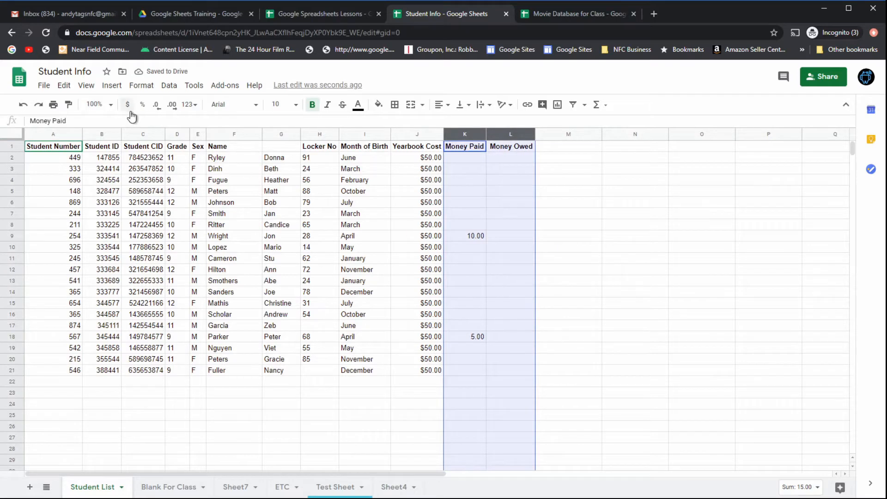
click(127, 105)
click(518, 214)
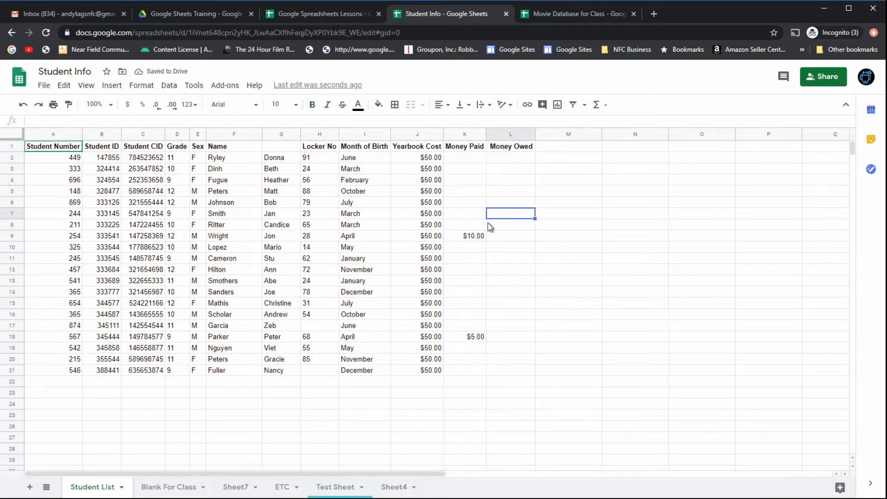
Step: Enter 25 as the Money Paid amount in cell K2
click(466, 158)
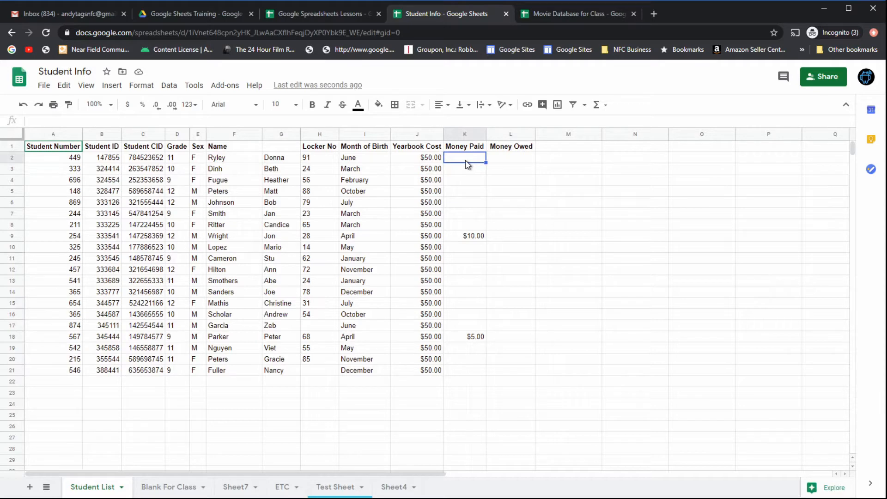
text(25)
key(Return)
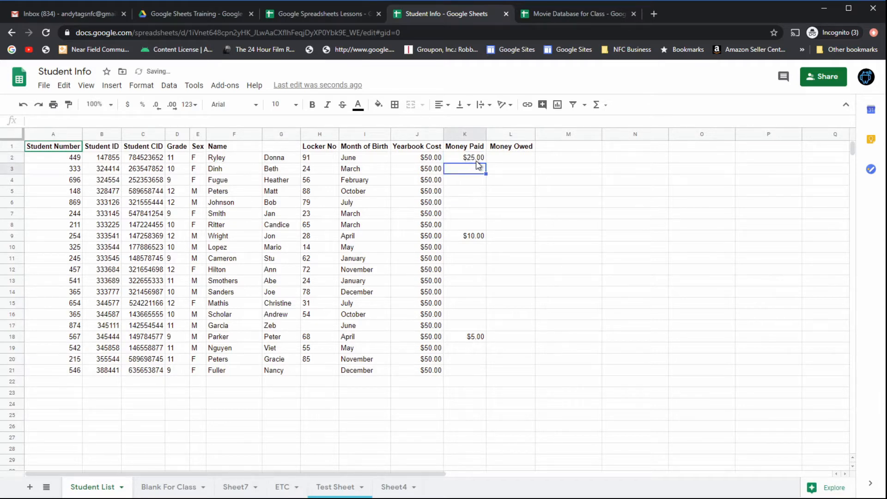
Step: Examine the available number formats for the Money Paid amount in K2 without changing its format
key(Up)
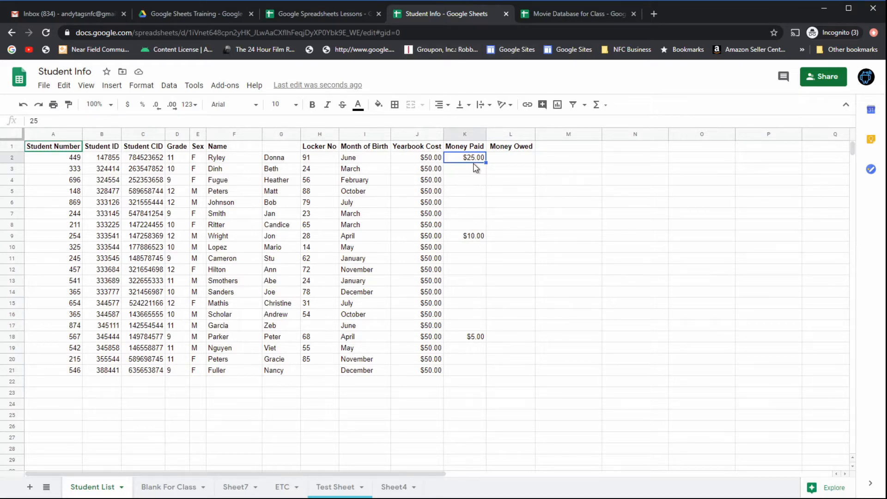
click(139, 88)
mouse_move(154, 131)
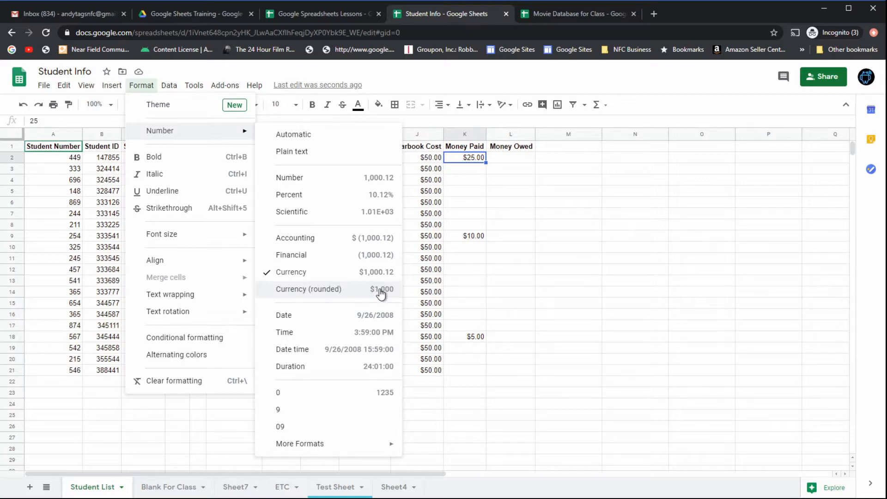
click(460, 225)
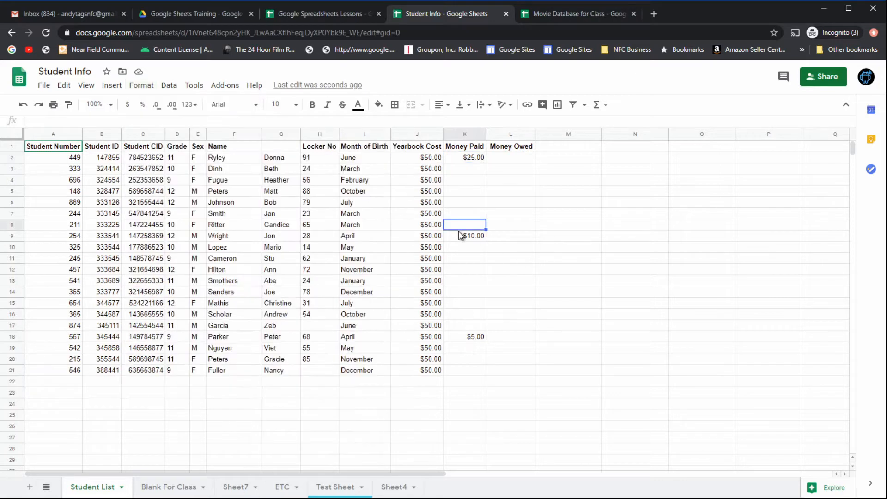
Step: Format the entire Yearbook Cost column as Currency (rounded)
click(407, 135)
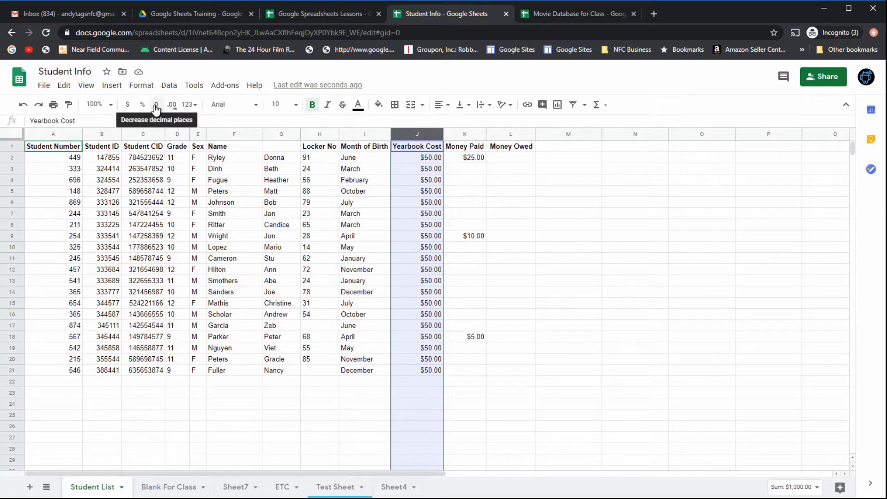
click(139, 87)
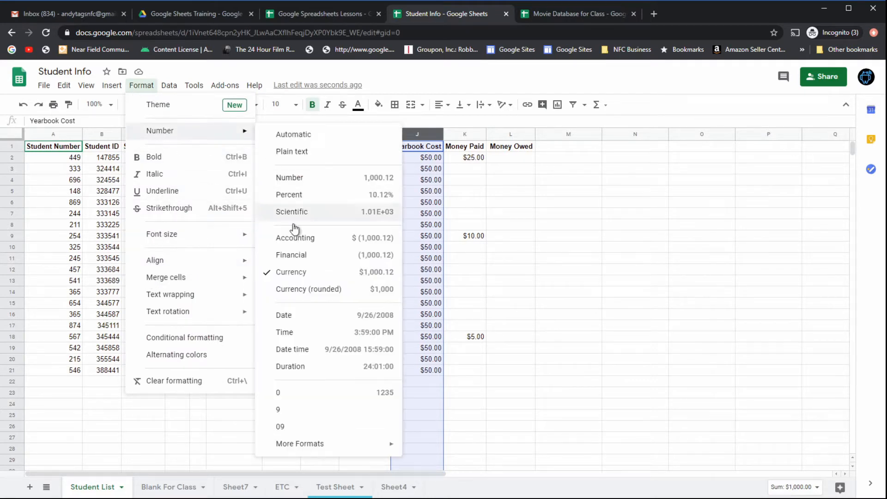
click(306, 290)
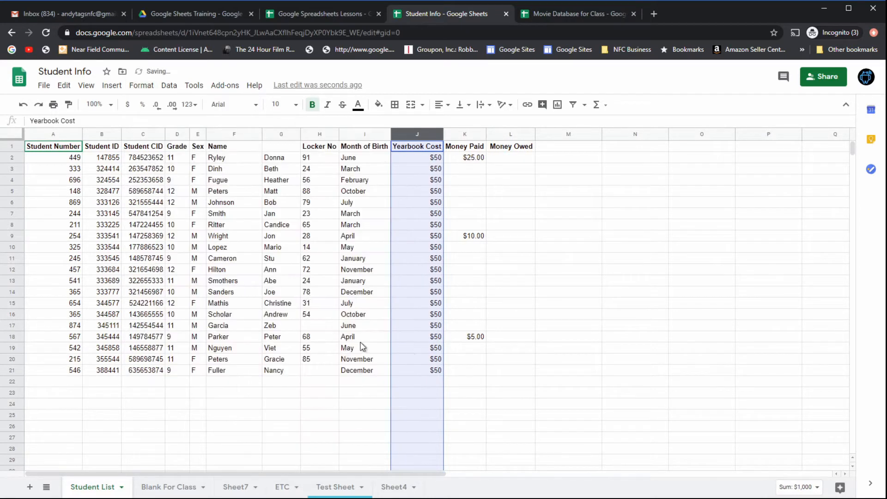
click(421, 351)
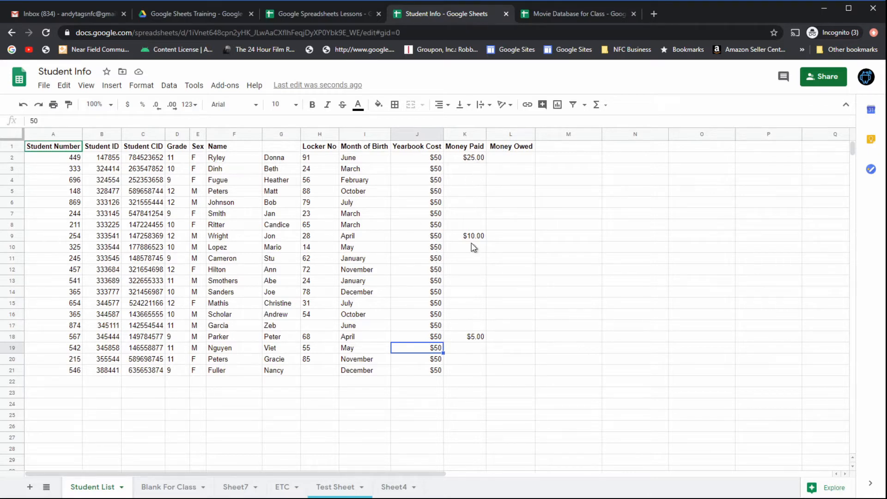
click(472, 172)
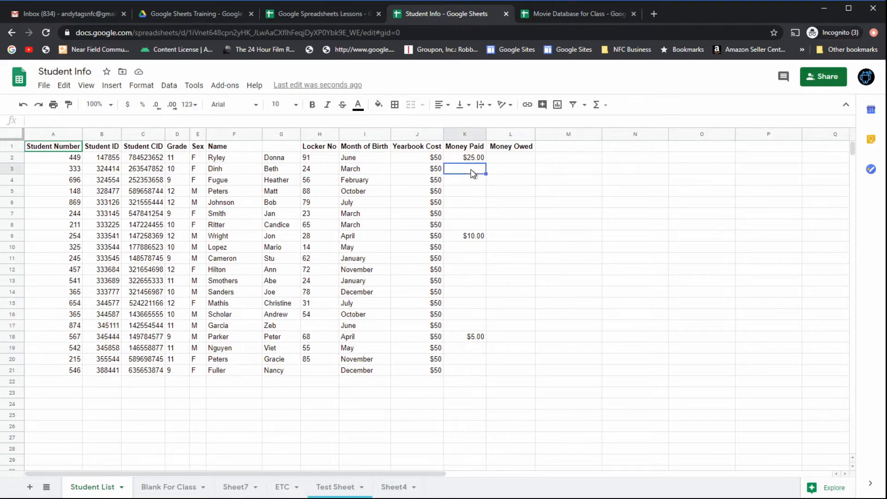
text($1)
key(BackSpace)
key(BackSpace)
click(436, 171)
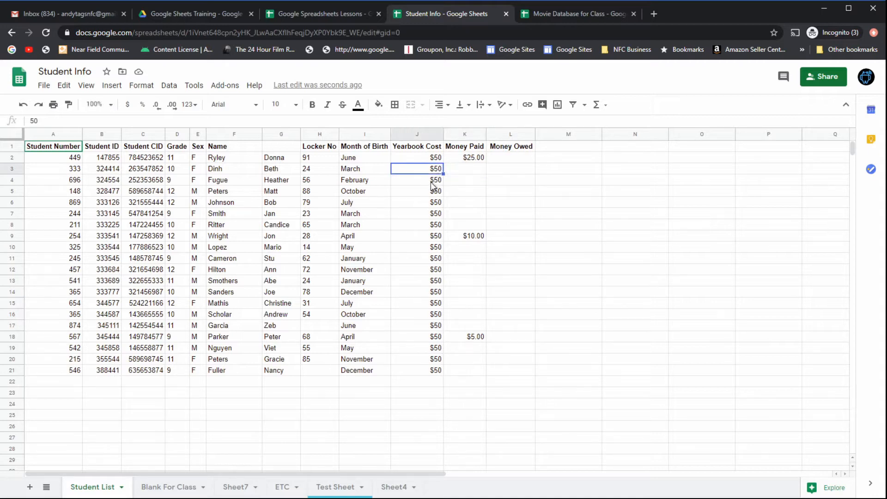
Step: Change the Yearbook Cost in cell J4 to 50.55 and check its stored value
click(432, 183)
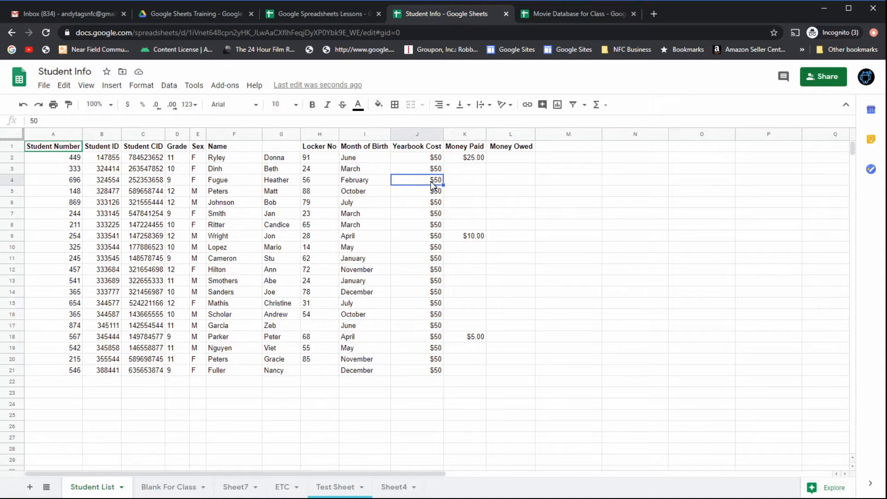
double_click(432, 184)
key(BackSpace)
text(.55)
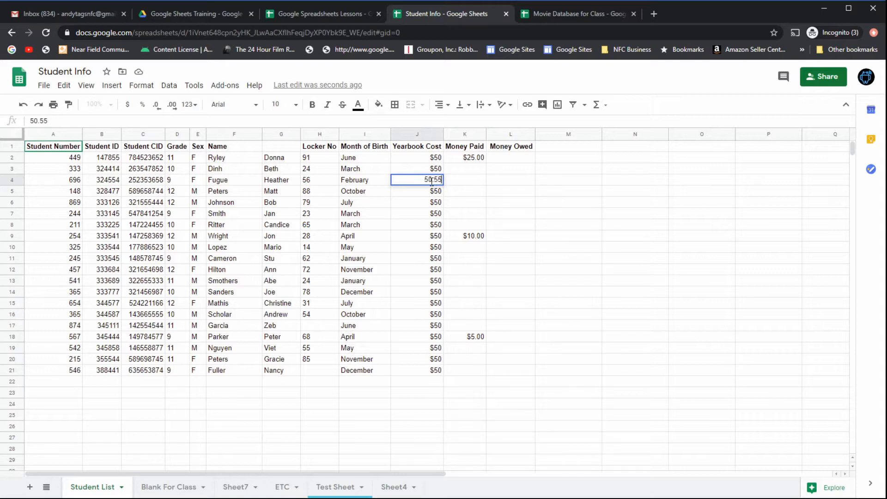
key(Return)
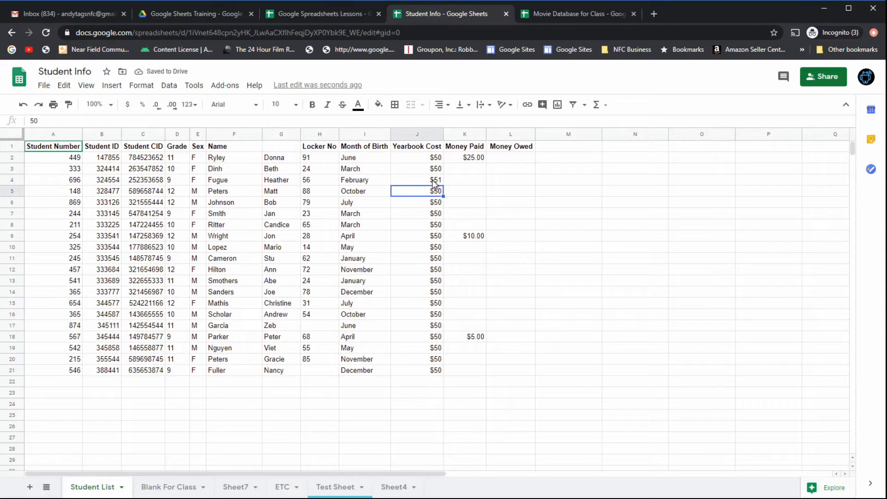
click(434, 183)
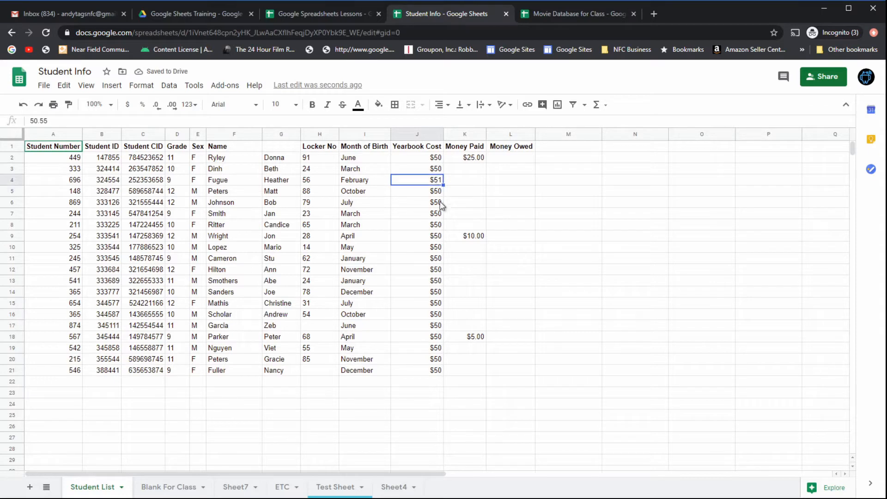
Step: Set the Yearbook Cost in cell J8 to 50.25
click(438, 227)
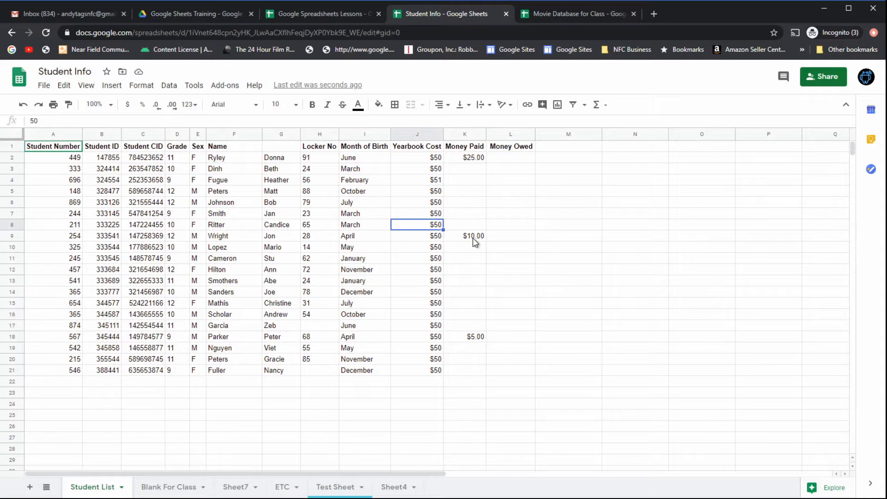
text(50.25)
key(Return)
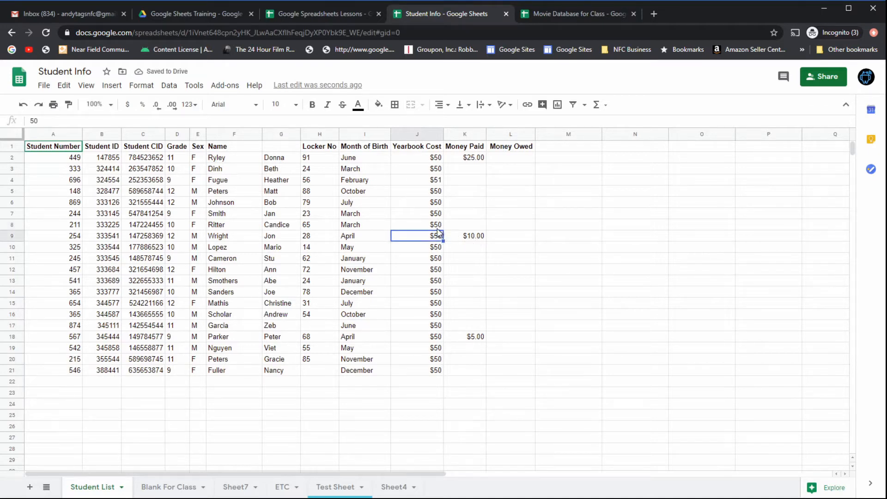
Step: Format the entire Yearbook Cost column as unrounded Currency and check the amounts in J4 and J8
click(412, 134)
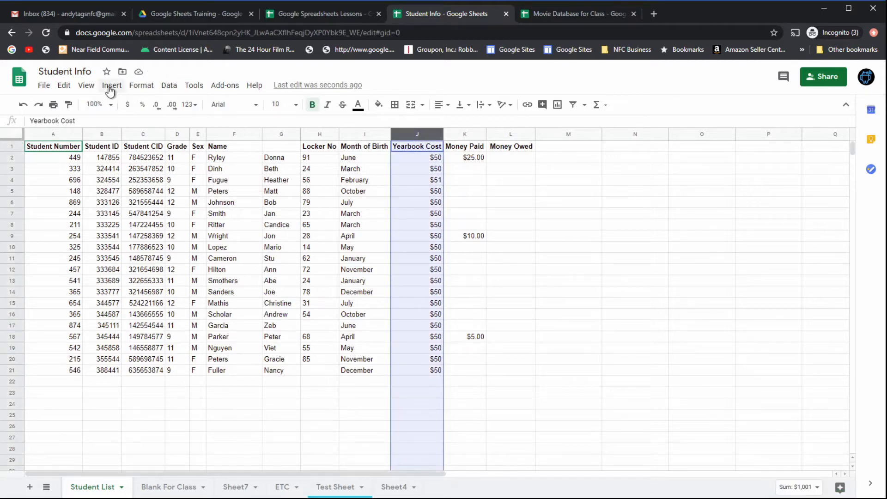
click(141, 86)
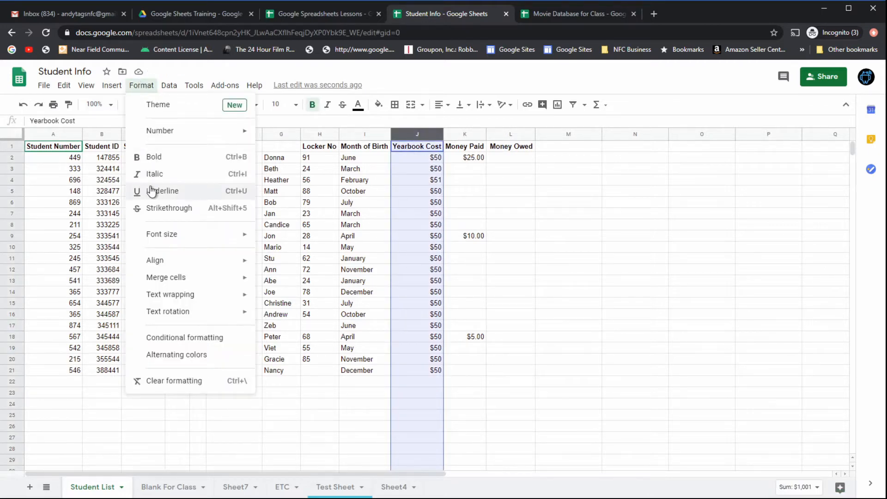
mouse_move(162, 131)
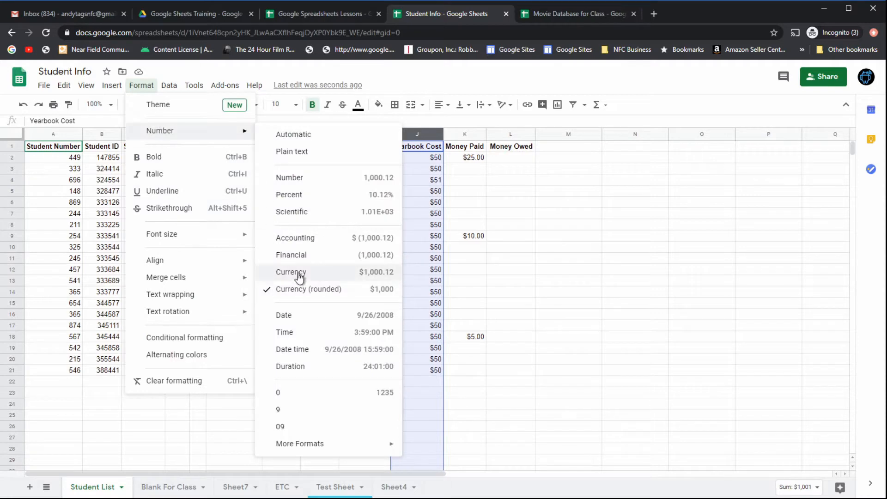
click(299, 276)
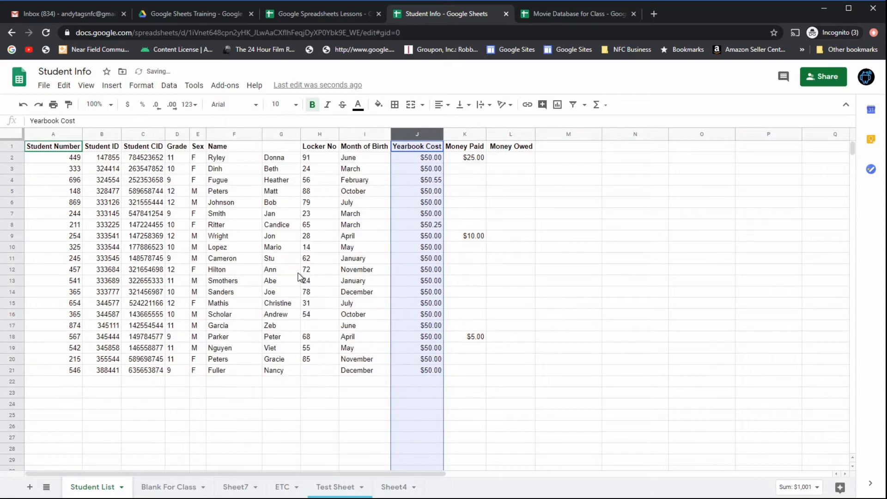
click(441, 248)
click(437, 183)
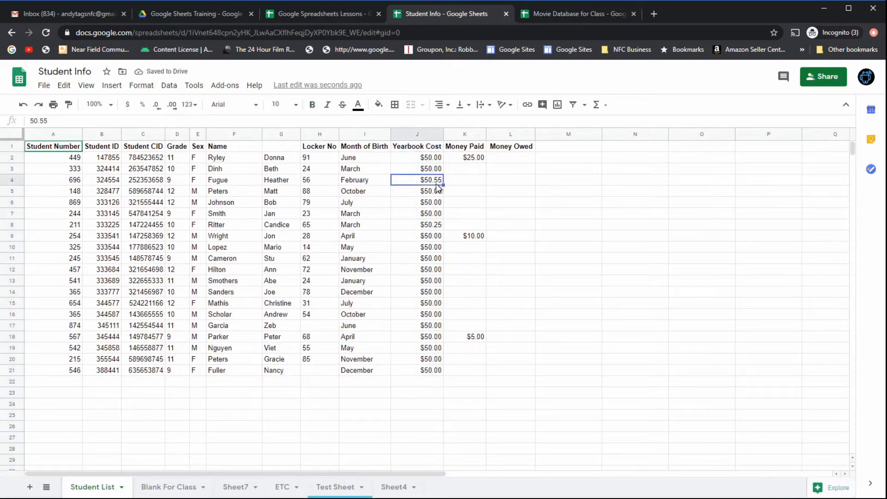
click(435, 226)
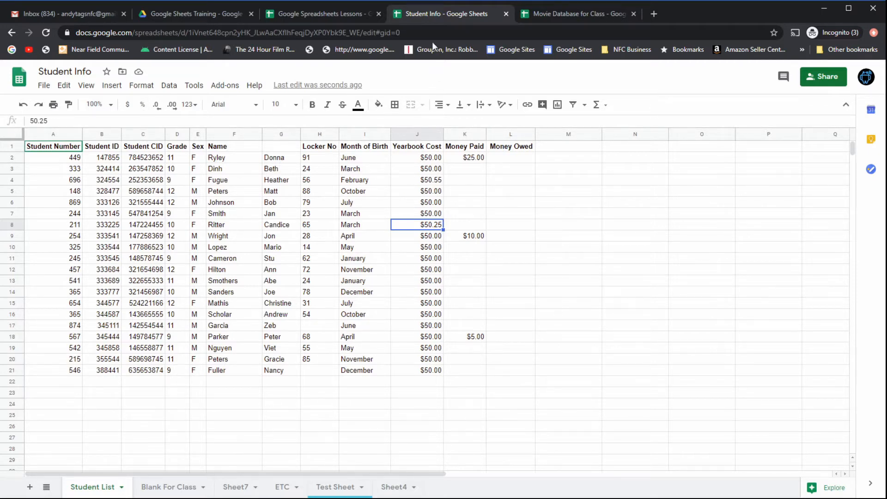
Step: Switch to the Google Spreadsheets Lessons spreadsheet and open its Food sheet
click(339, 15)
click(73, 487)
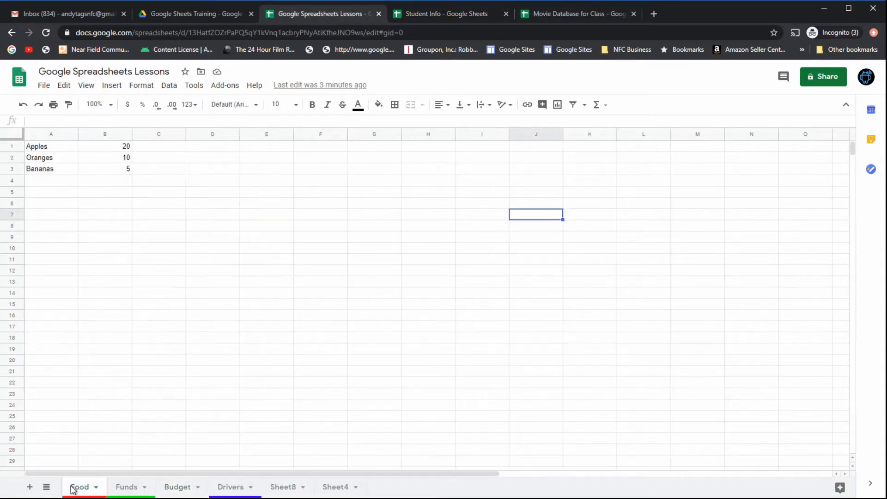
click(105, 205)
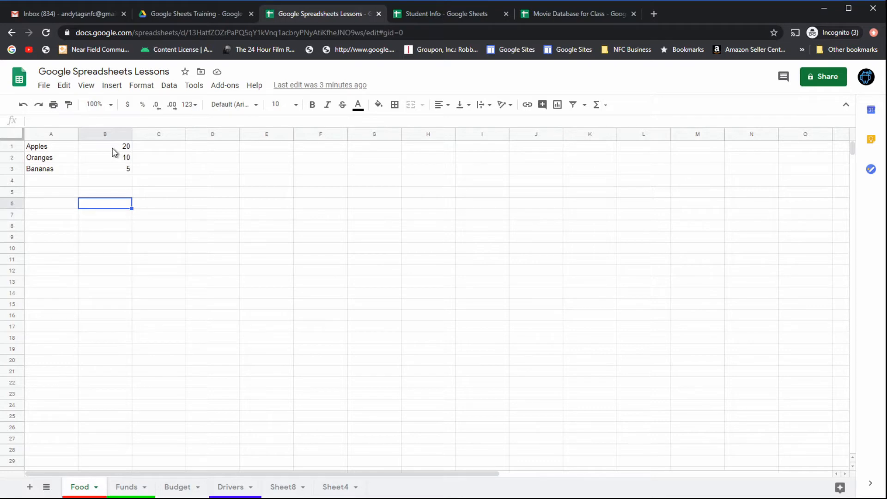
Step: Try formatting the fruit quantities in column B as percent, and undo the format change
click(91, 134)
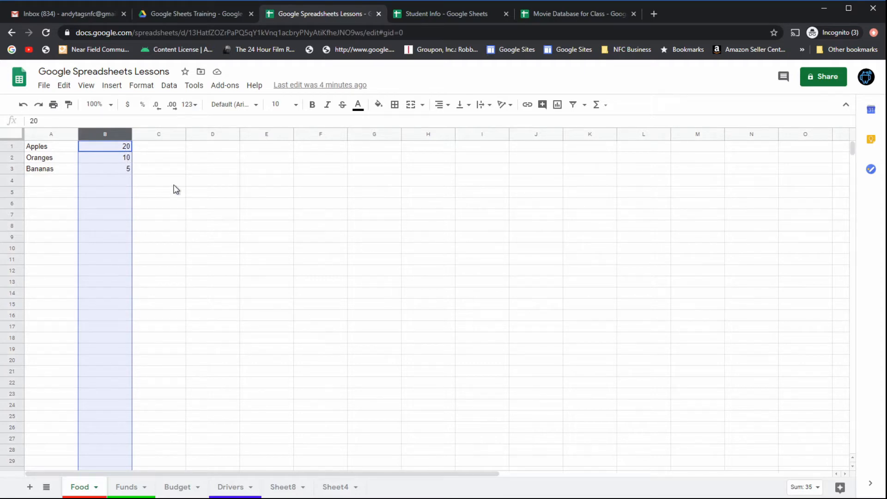
click(143, 106)
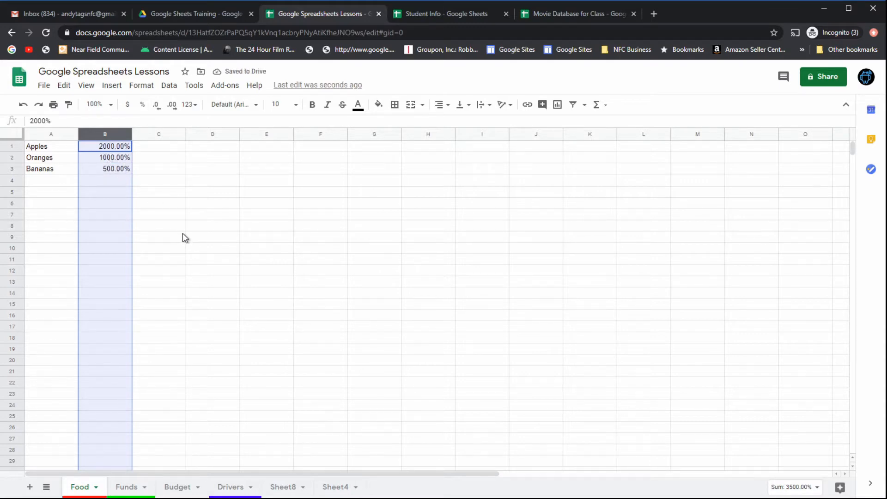
click(145, 110)
click(23, 105)
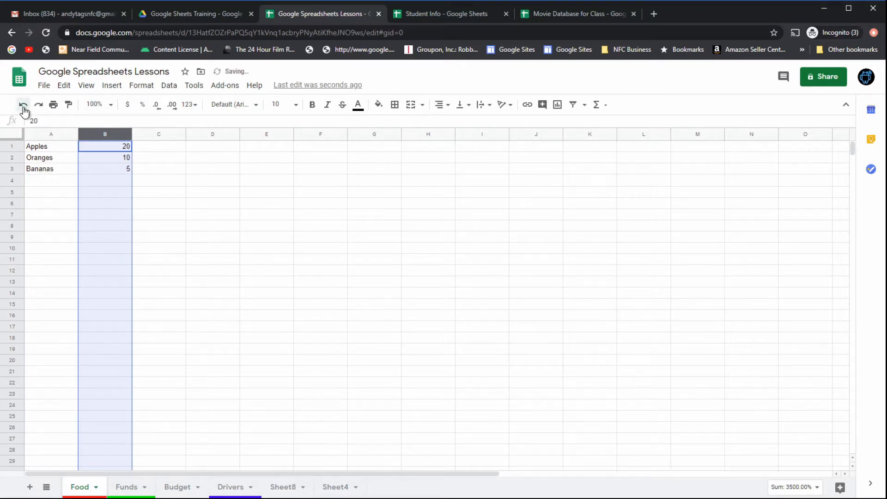
Step: Format the fruit quantities in column B of the Food sheet as percent
click(126, 168)
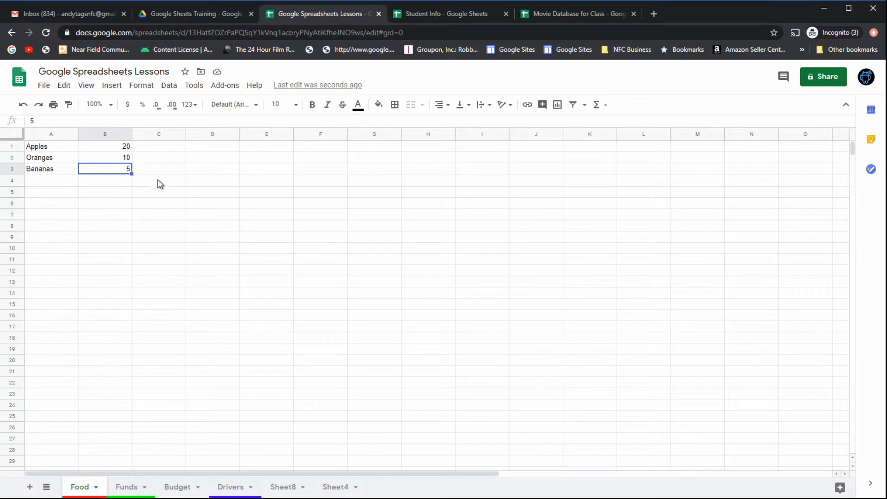
click(119, 148)
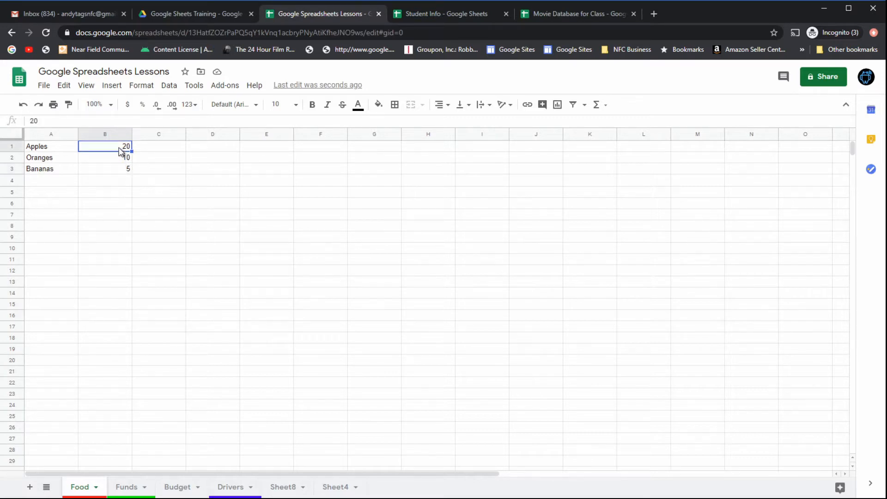
click(101, 135)
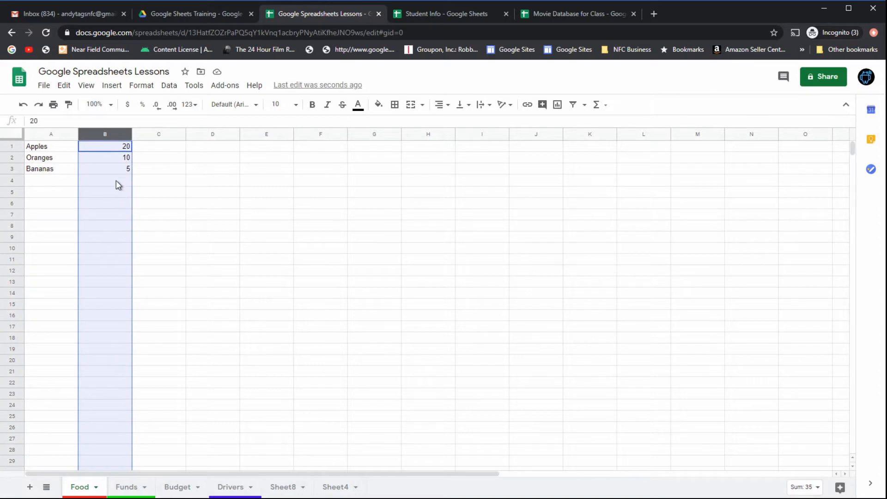
click(143, 105)
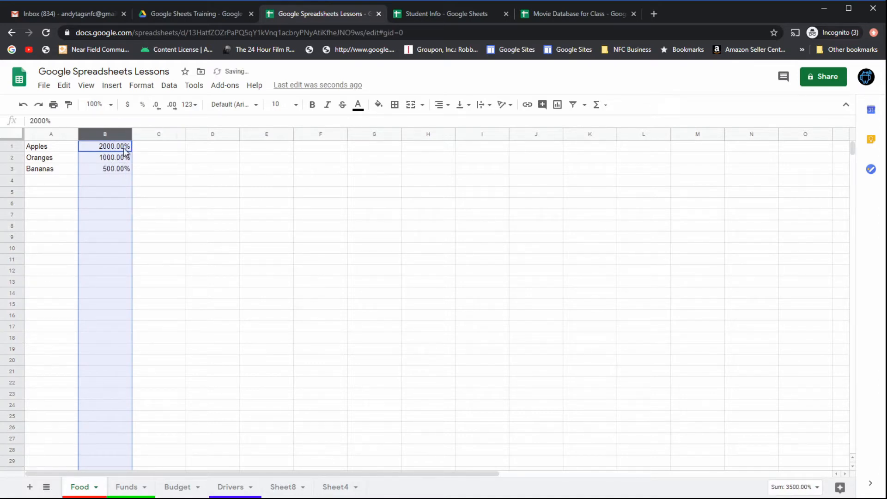
click(119, 205)
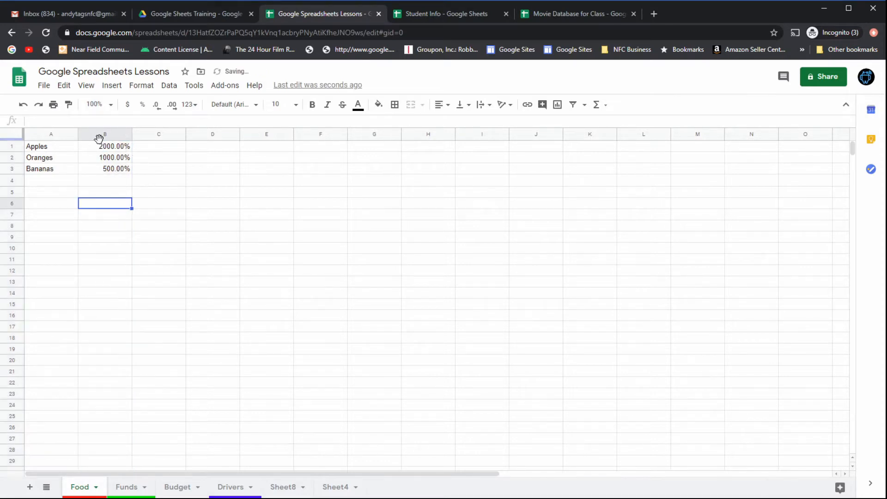
Step: Format the empty column C as percent and enter 20, 10 and 5 in cells C1 to C3
click(147, 135)
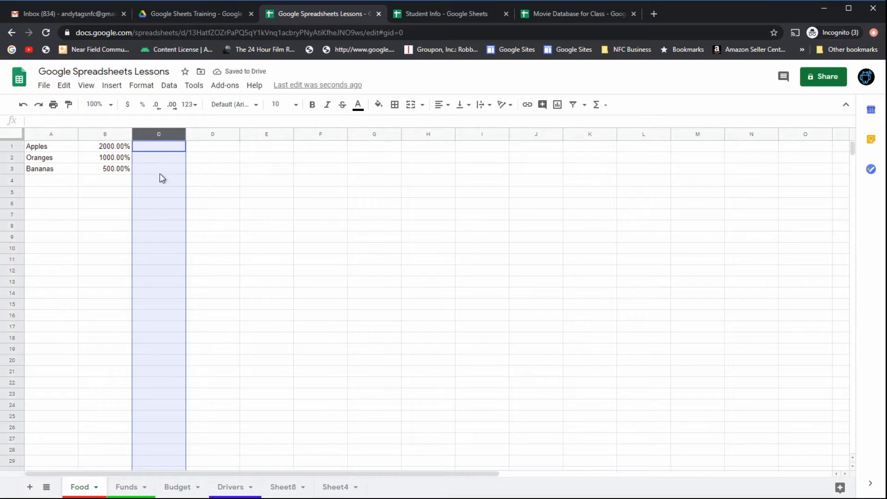
click(142, 105)
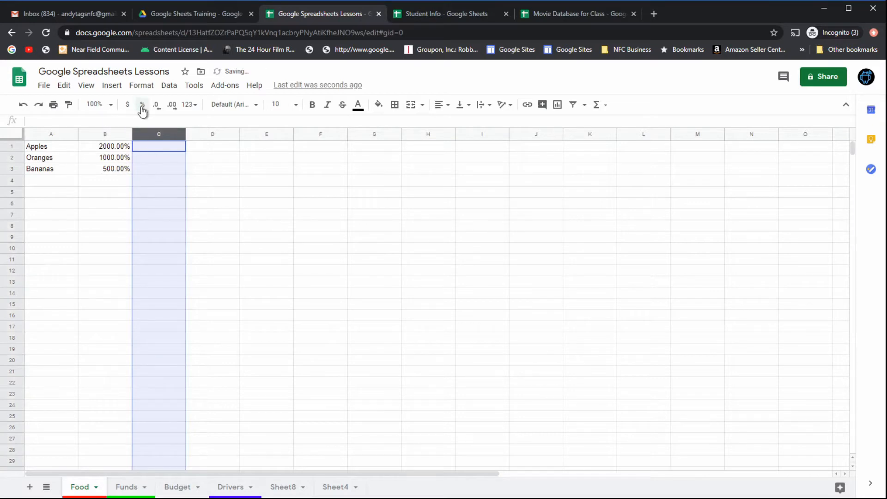
click(169, 149)
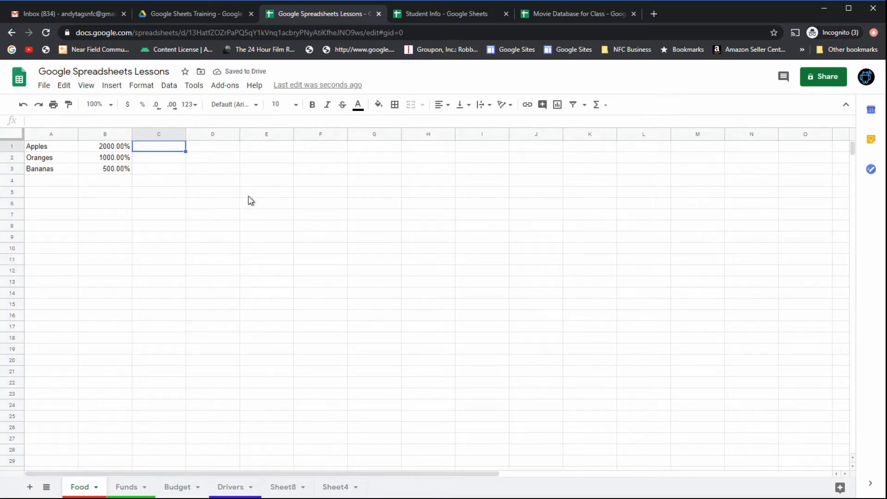
text(20)
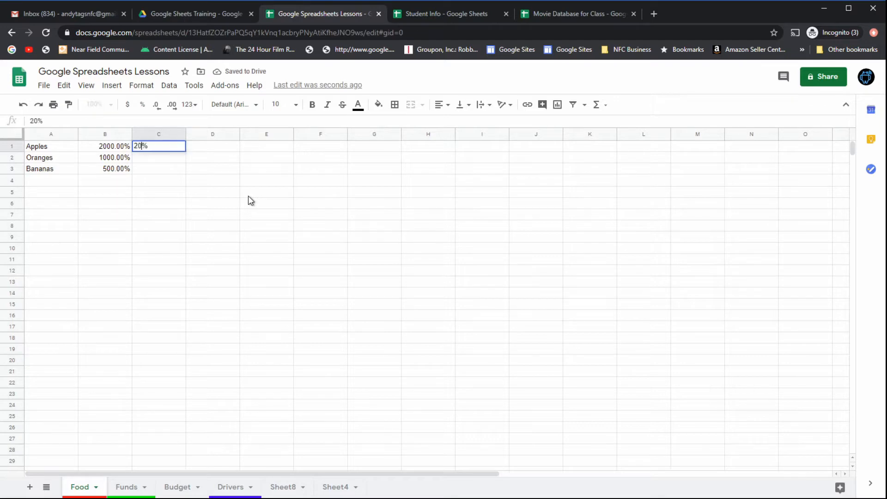
key(Return)
text(10)
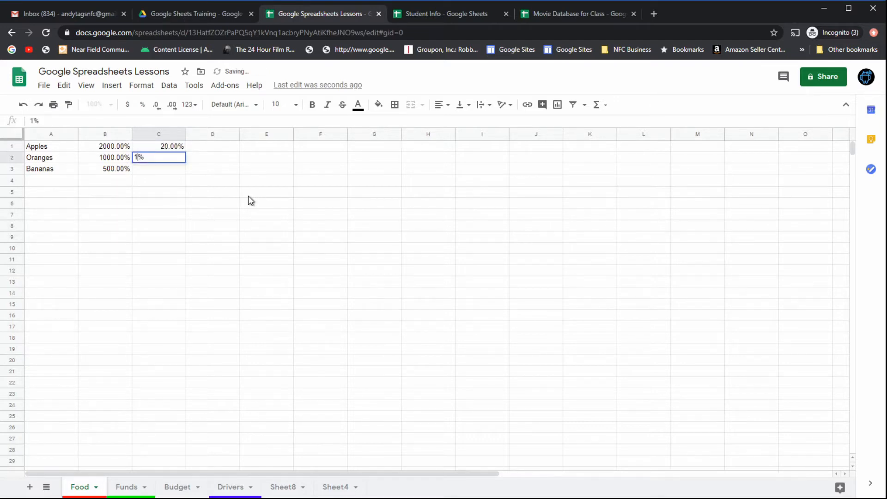
key(Return)
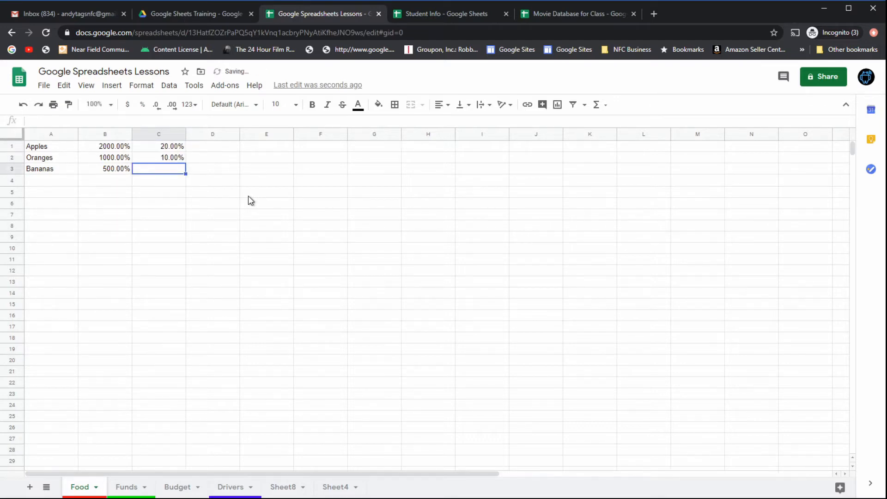
text(5)
key(Return)
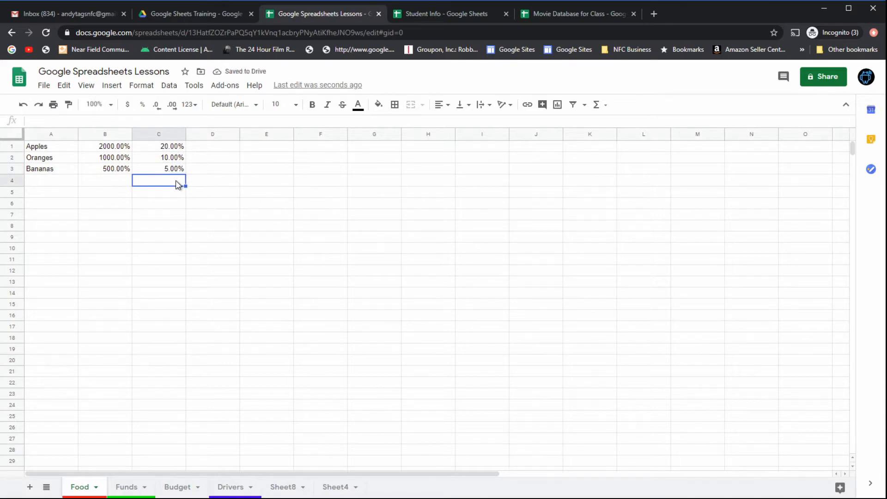
Step: Change the format of column C from Percent to Number
click(149, 136)
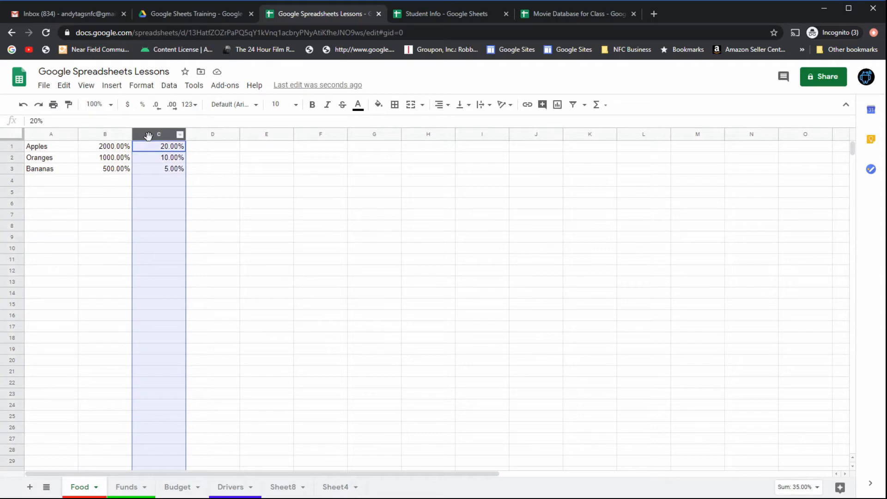
click(143, 106)
click(139, 87)
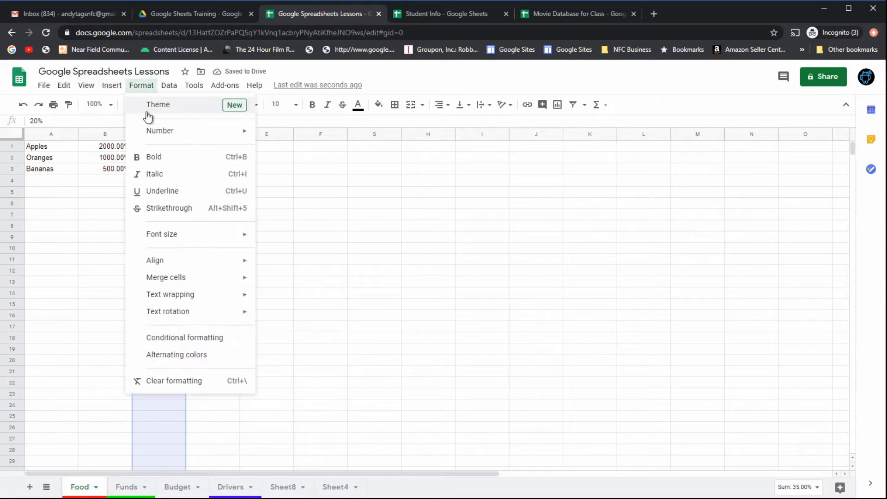
mouse_move(153, 131)
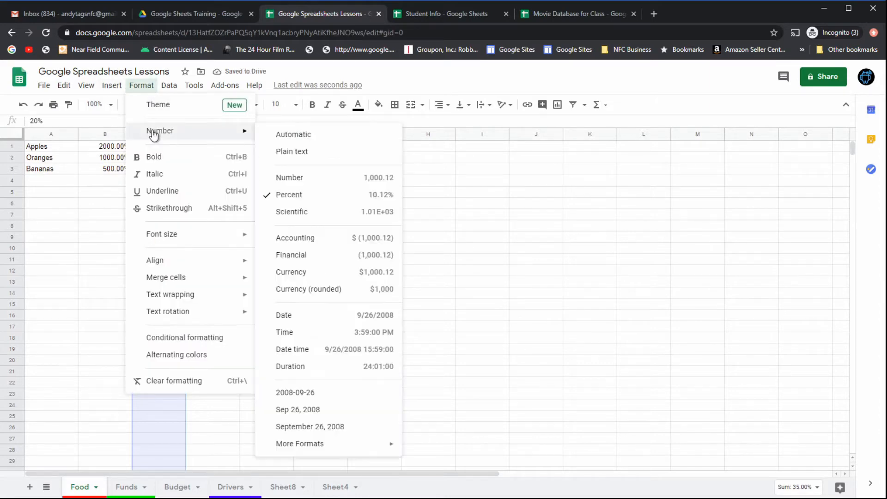
click(298, 180)
click(182, 185)
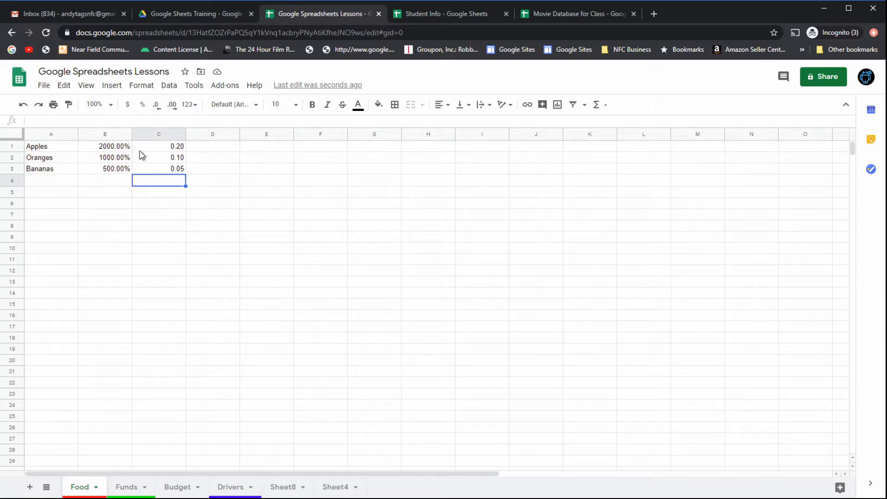
Step: Enter 20, 15 and 5 as plain numbers in cells D1 to D3 and compare them with the percent value in B1
click(225, 149)
text(20)
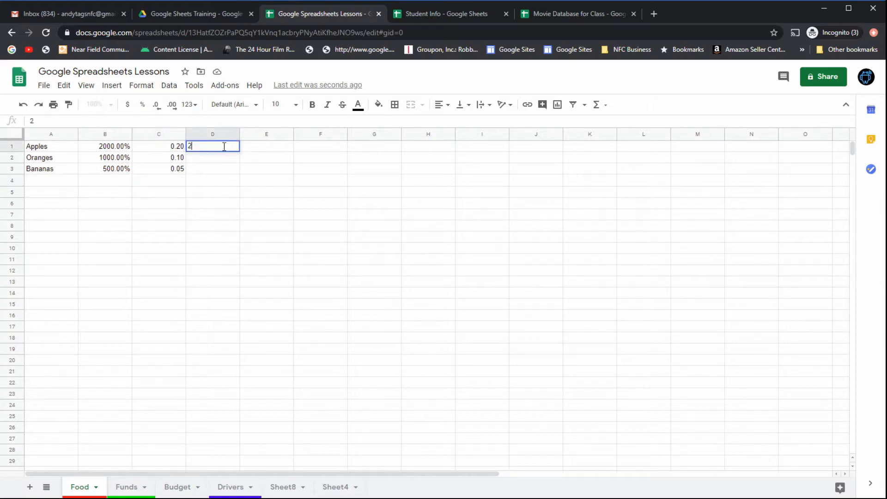
key(Return)
text(15)
key(Return)
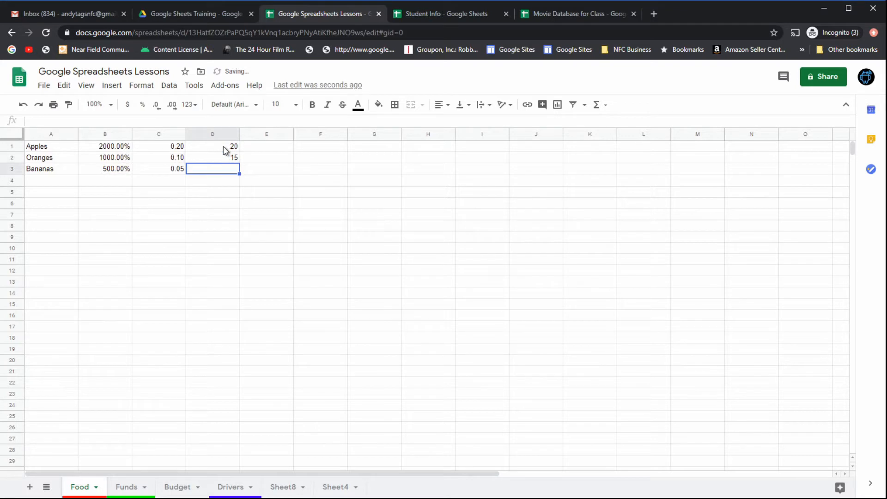
text(5)
key(Return)
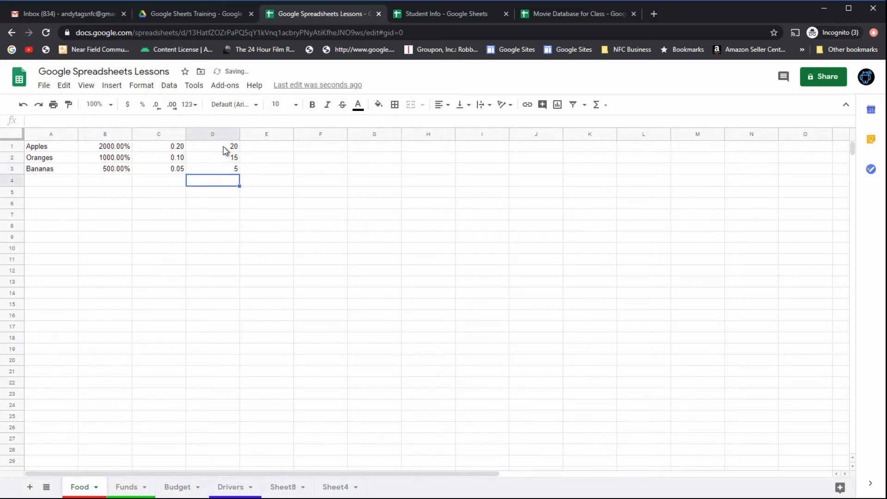
click(223, 149)
click(226, 165)
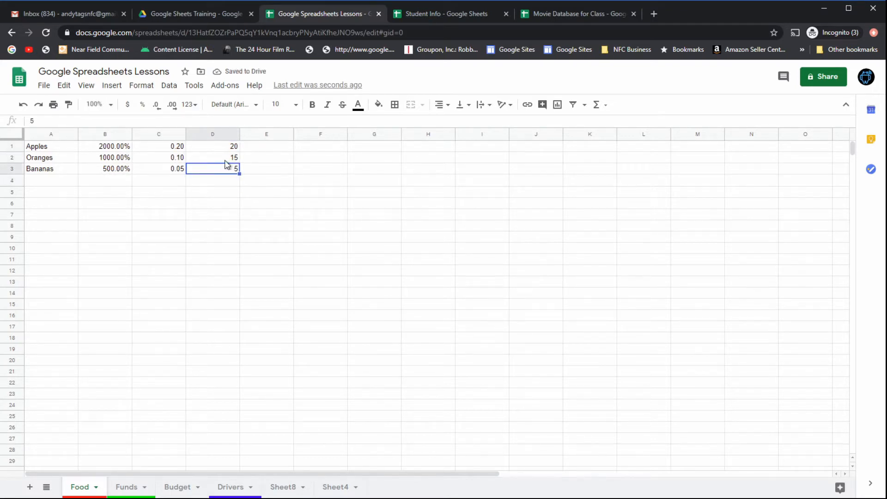
click(107, 150)
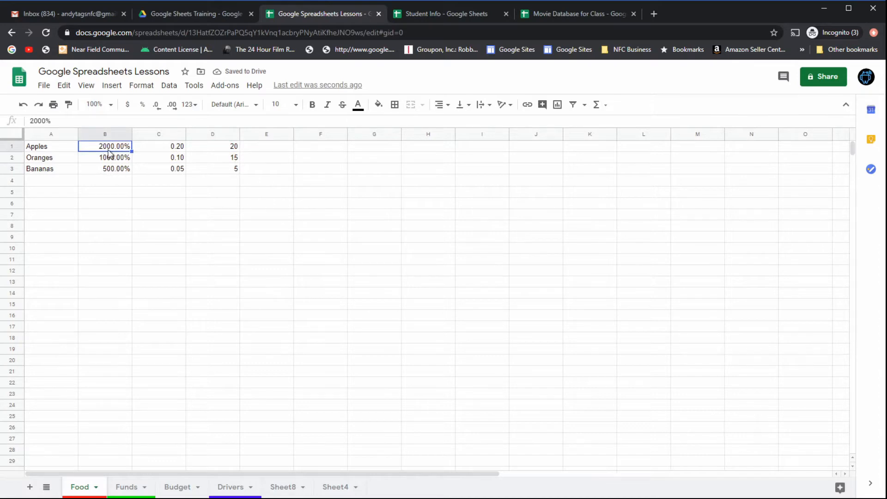
click(227, 146)
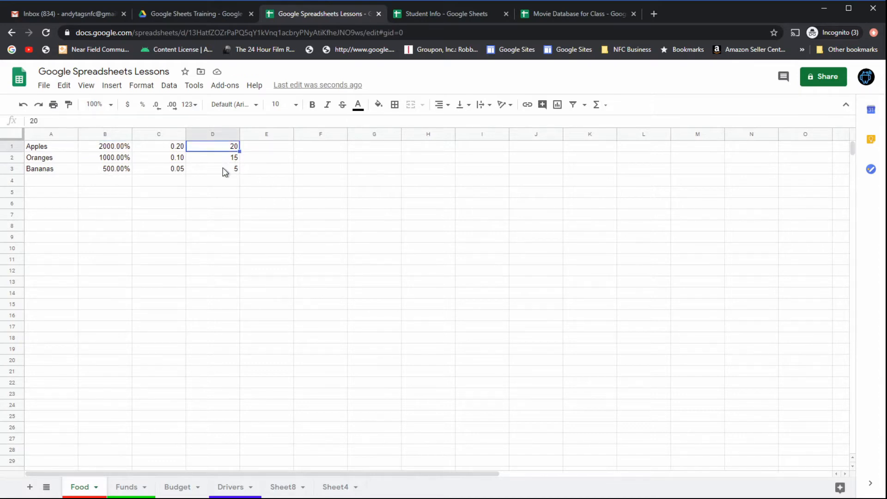
click(224, 170)
click(224, 147)
Step: Format column C as percent again and compare it with the plain number in D1
click(152, 133)
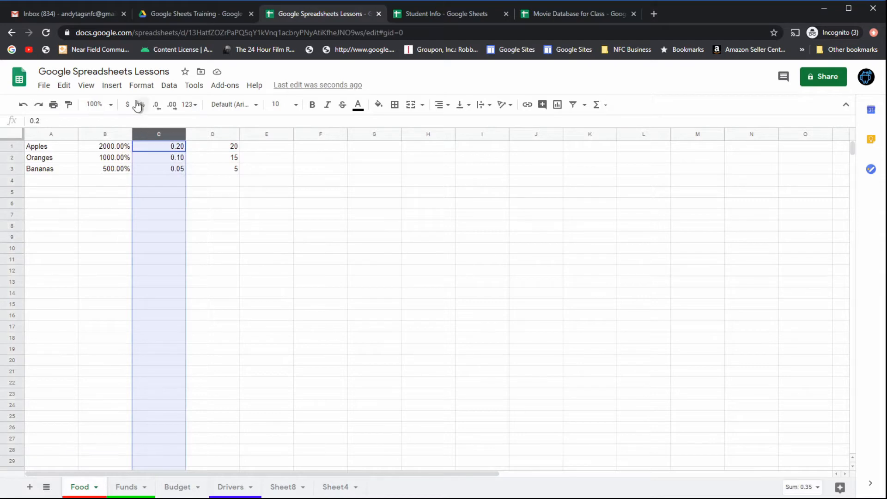
click(138, 105)
click(180, 203)
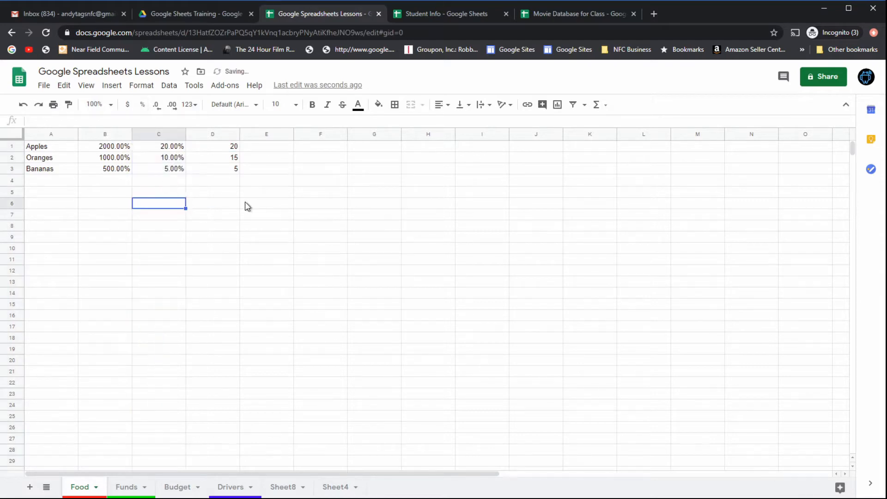
click(206, 148)
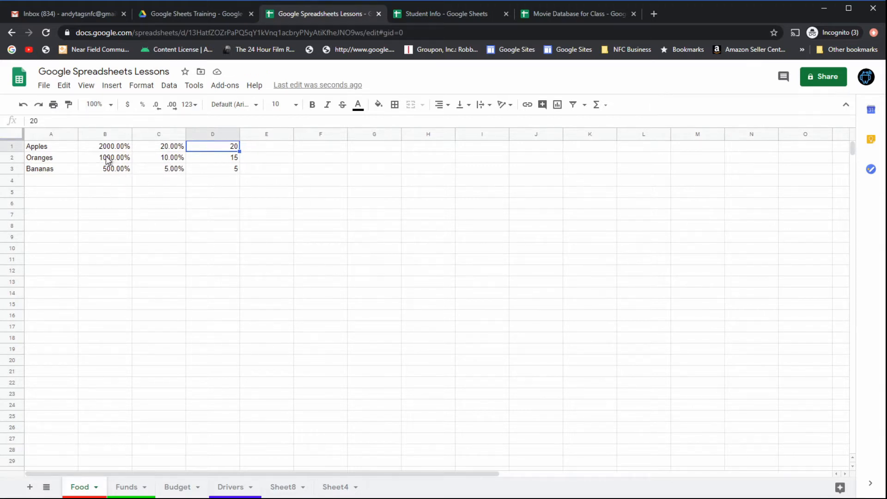
Step: Undo the formats and entries on the Food sheet, continuing back into the Budget sheet's Received column formatting
click(23, 106)
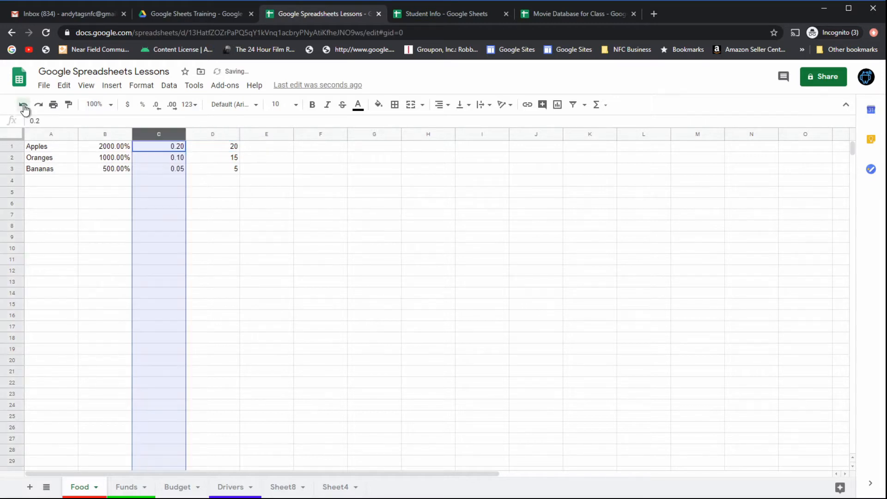
click(23, 105)
click(23, 106)
click(23, 106)
click(23, 105)
click(23, 105)
click(23, 106)
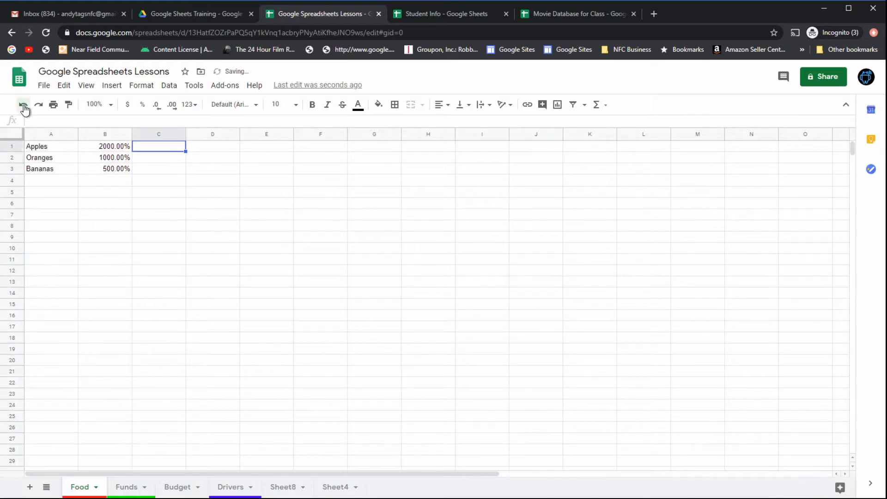
click(23, 105)
click(23, 106)
click(23, 106)
click(23, 106)
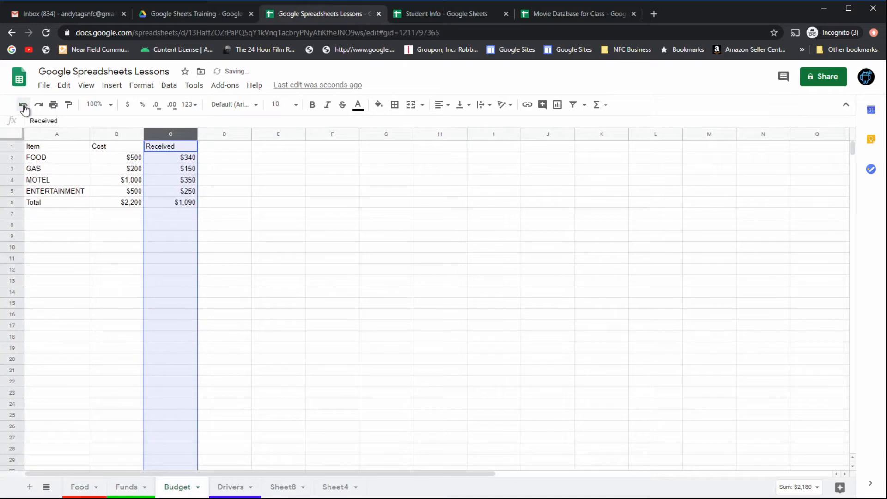
Step: Redo the Budget sheet's Received column formatting, and undo only the percent format on the Food sheet's column B
click(38, 106)
click(39, 106)
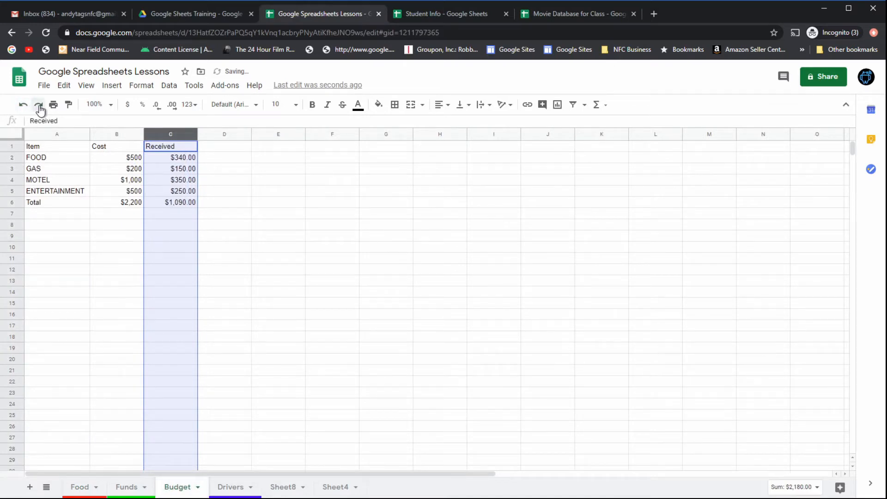
click(39, 105)
click(95, 216)
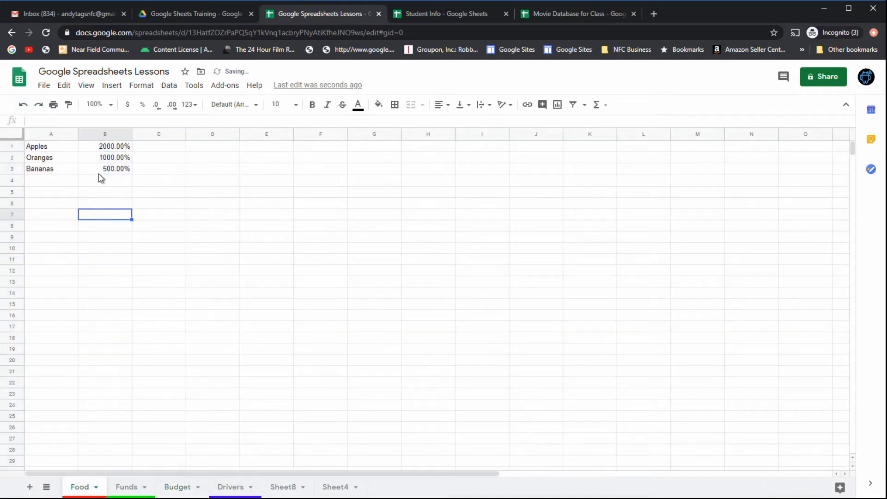
click(23, 105)
click(146, 193)
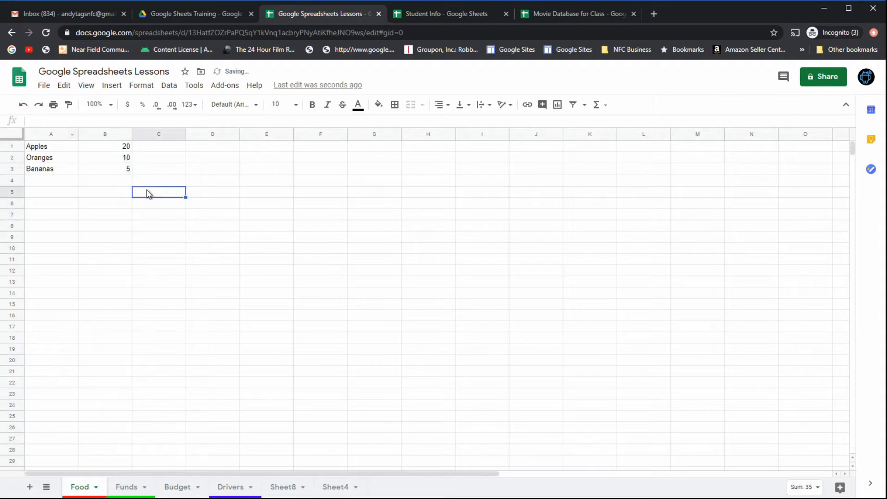
Step: Check the fruit quantities in B1 to B3 and the empty cells beside them in column C
click(123, 148)
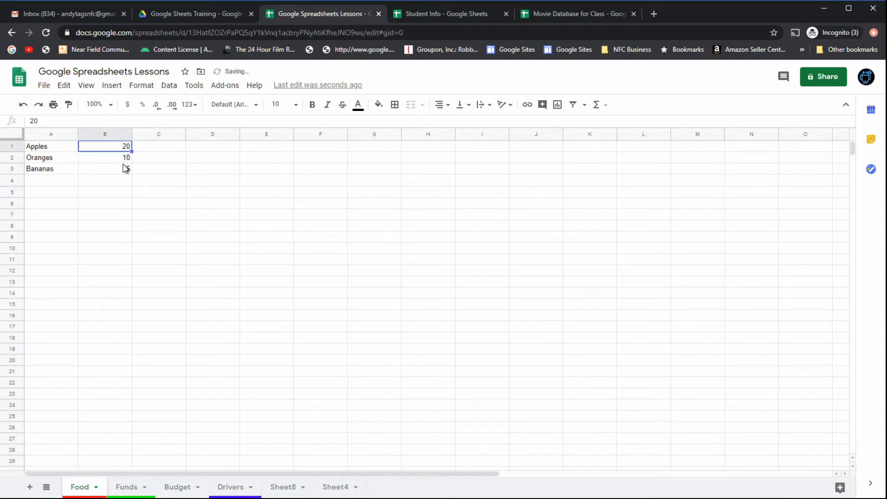
click(157, 170)
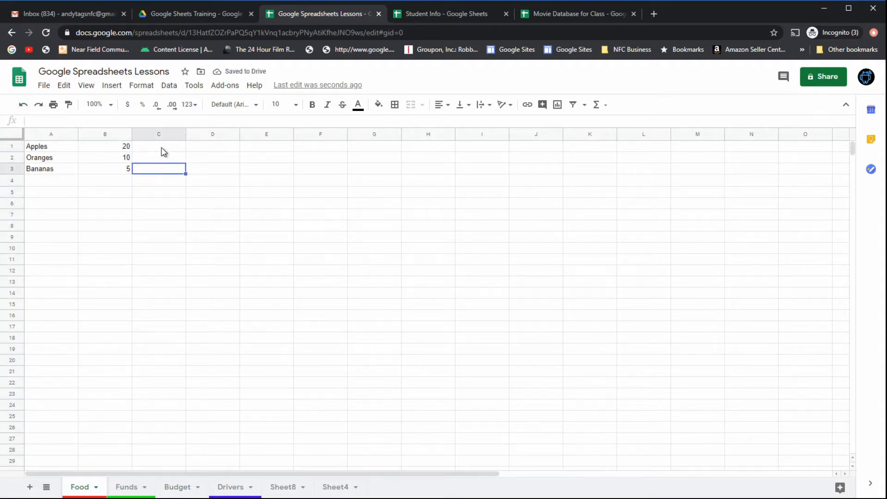
click(161, 147)
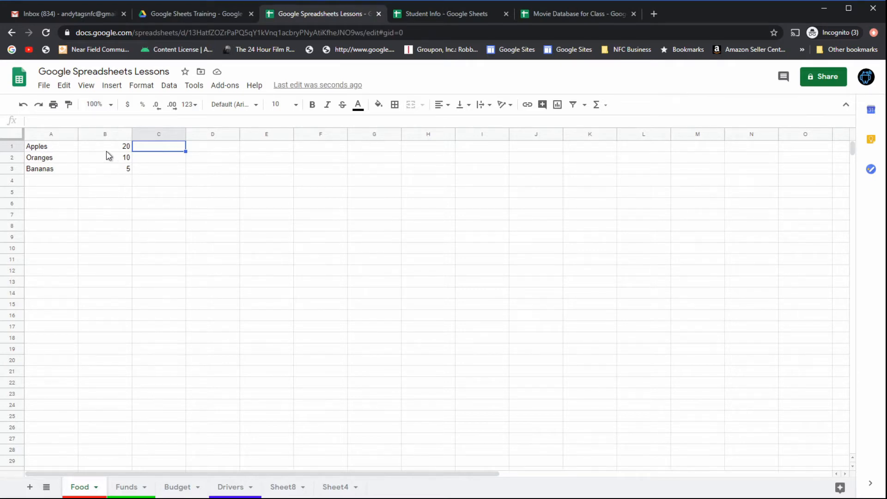
drag(107, 151, 110, 173)
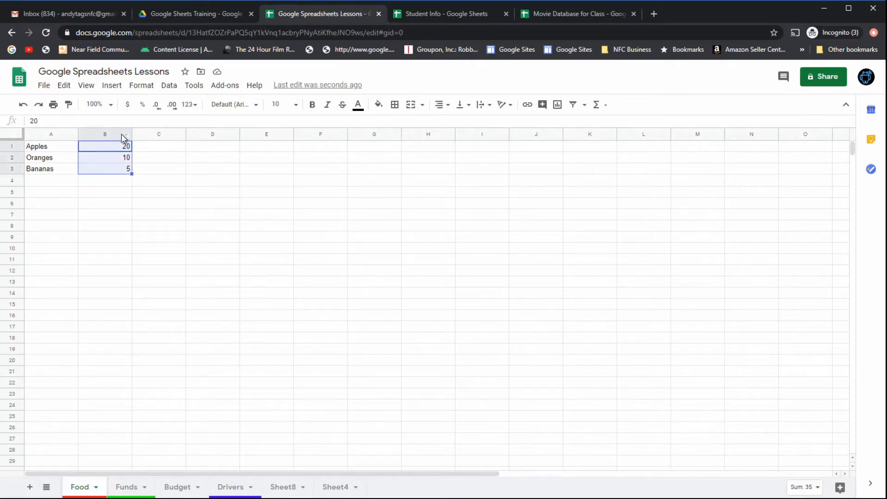
Step: Format the fruit quantities in B1 to B3 as percent, and undo that format
click(142, 104)
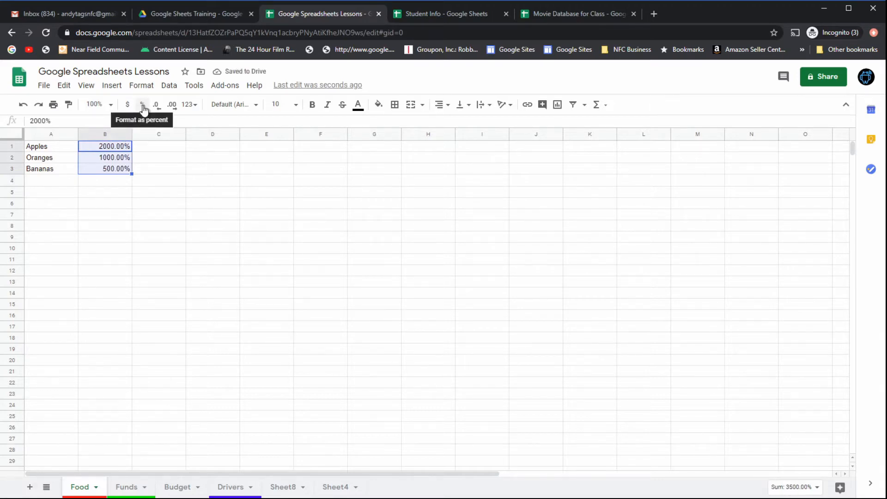
click(24, 106)
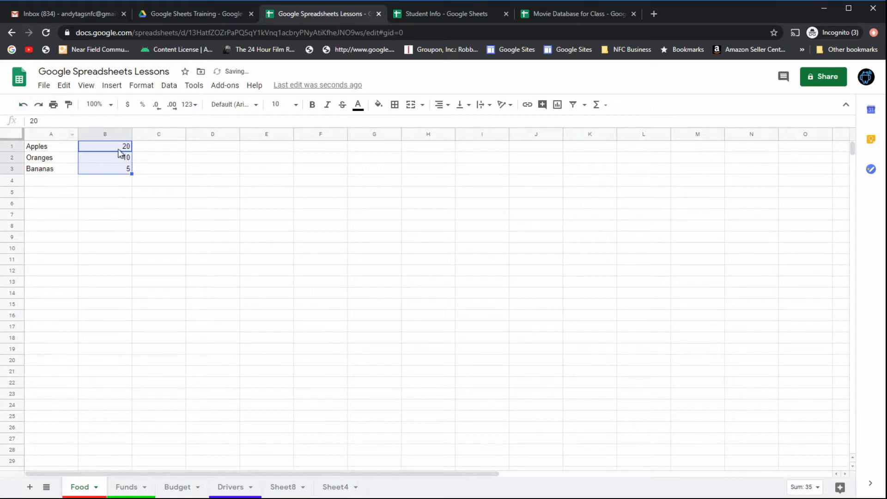
click(172, 181)
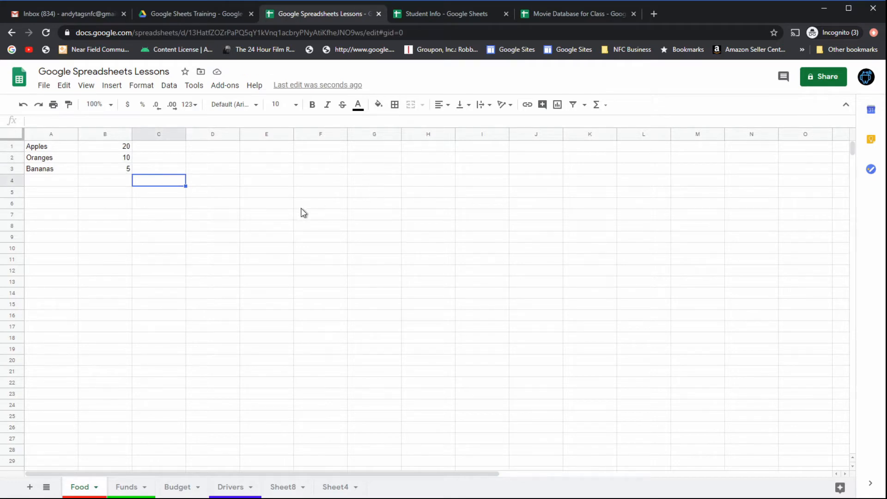
Step: Review the available number formats for the apples quantity in B1 without applying one
click(119, 147)
click(140, 85)
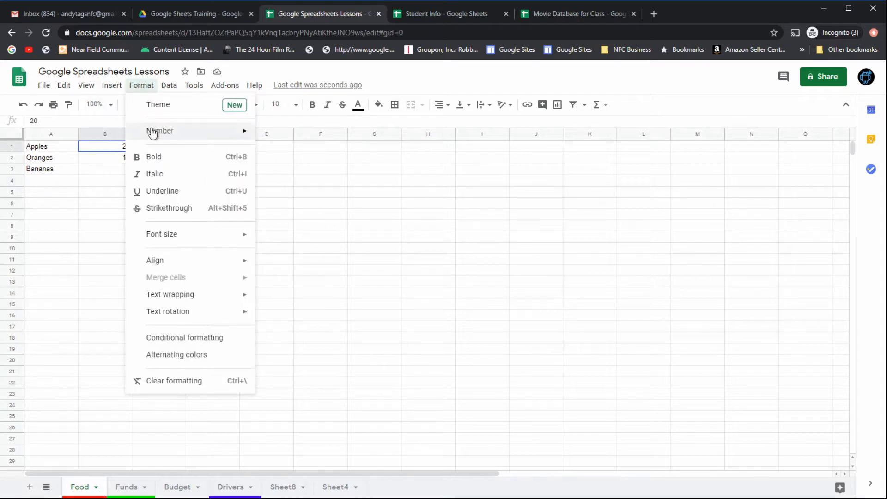
mouse_move(152, 133)
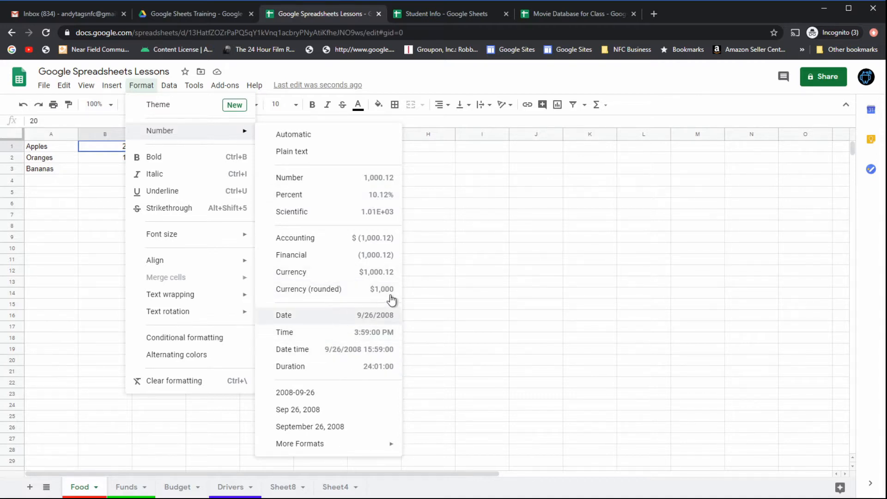
click(451, 261)
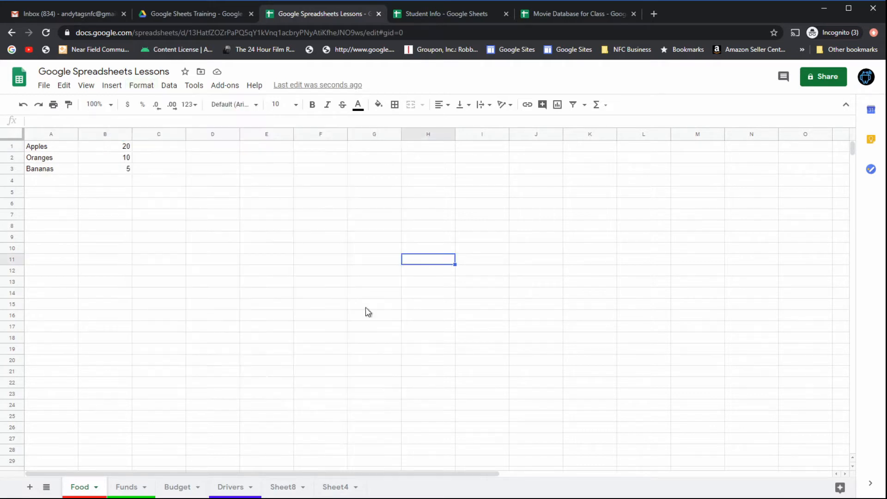
Step: Look through the Funds, Budget and Drivers sheets, and return to the Food sheet
click(130, 486)
click(179, 489)
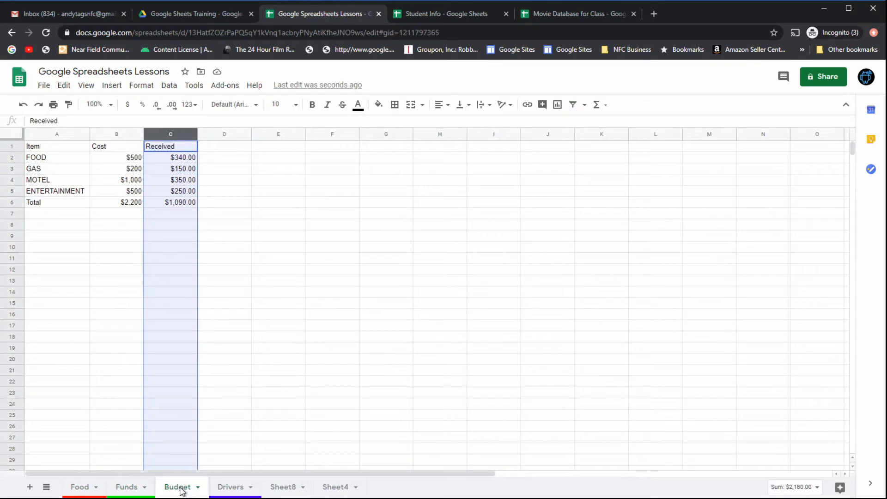
click(235, 487)
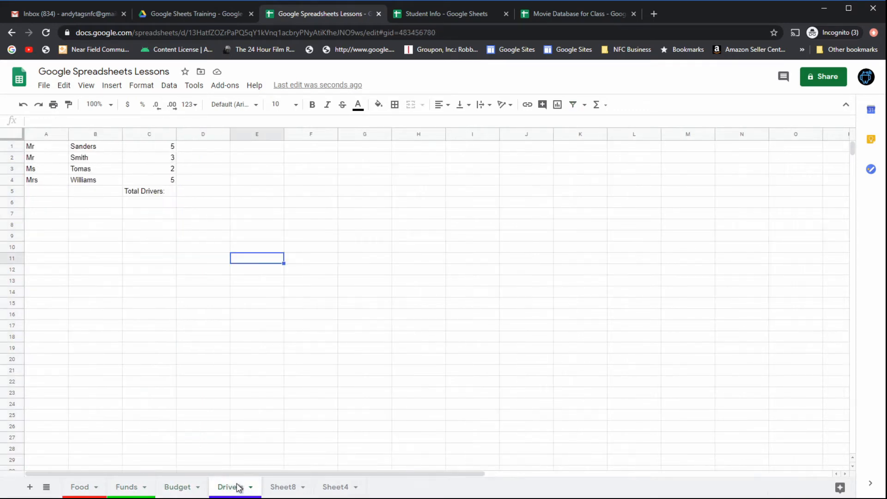
click(82, 488)
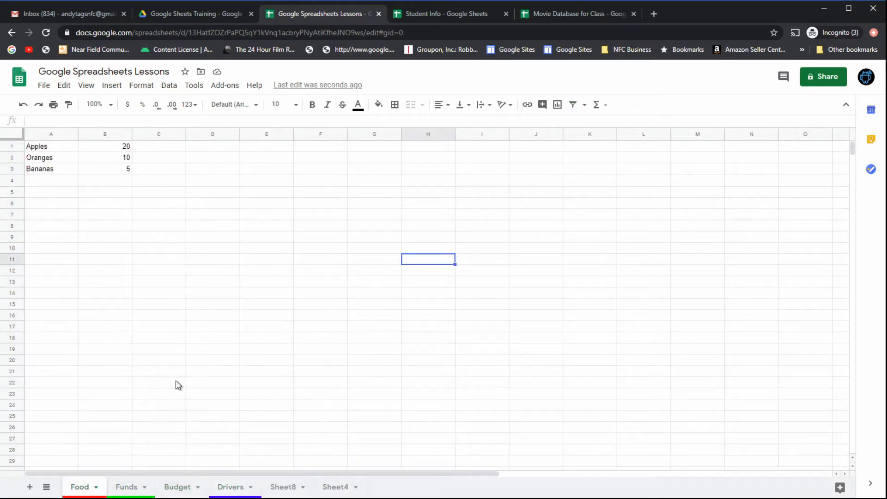
click(59, 232)
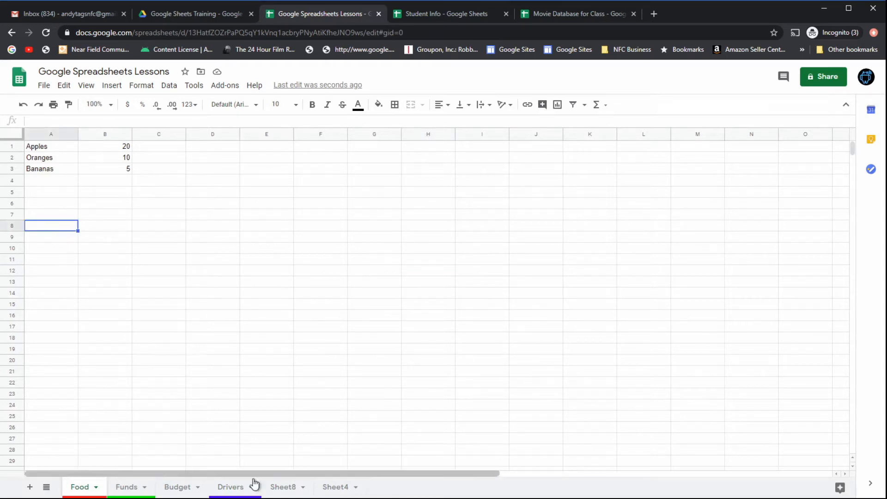
Step: Go to Sheet8 and examine how the dates in A1 to A4 are written
click(279, 491)
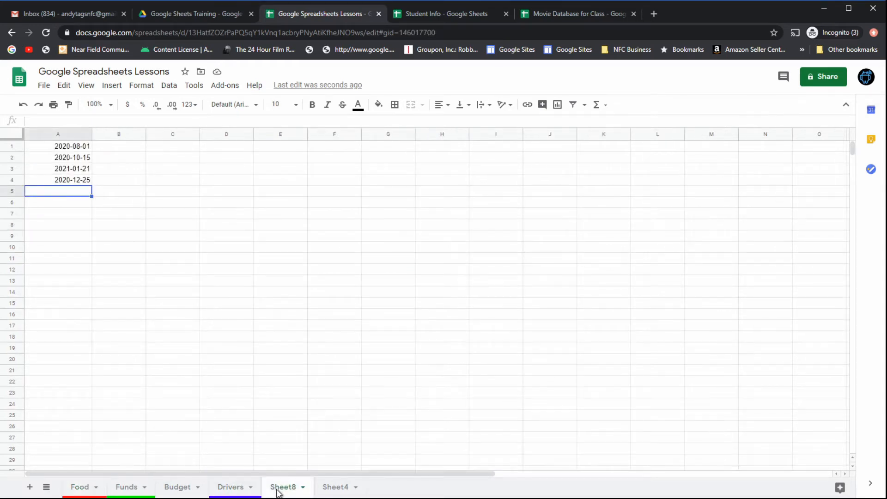
click(72, 147)
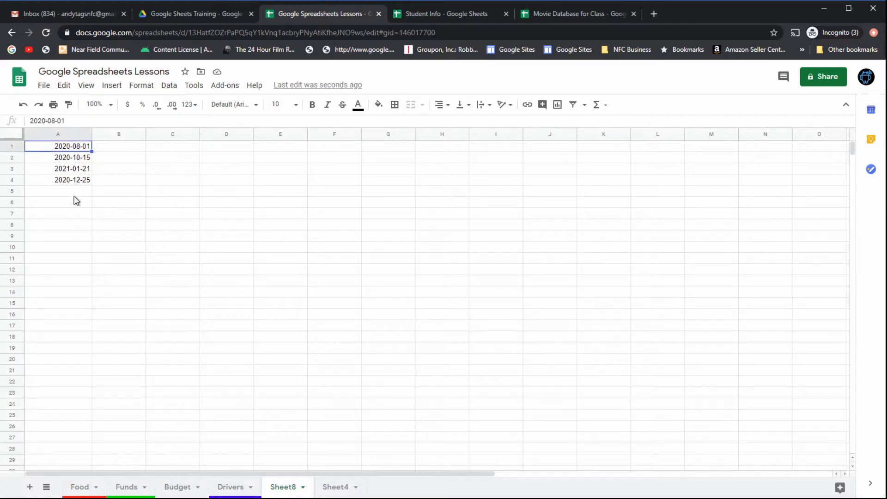
click(76, 182)
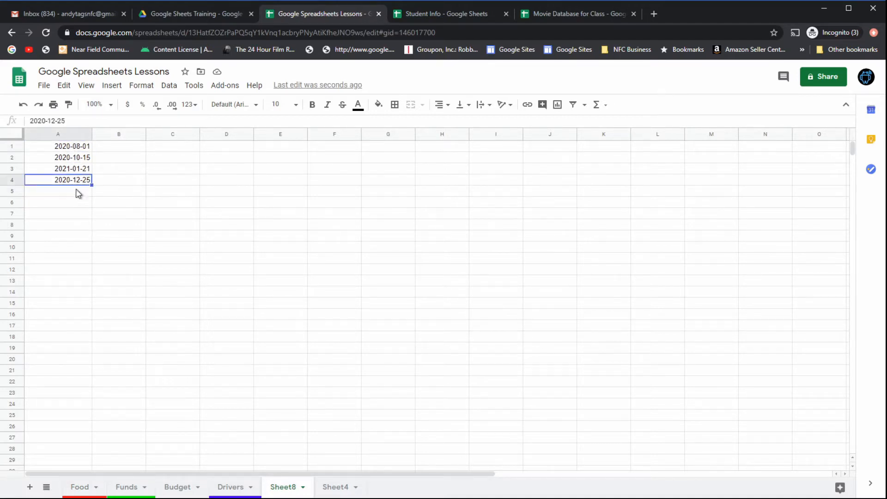
click(72, 147)
click(80, 180)
click(76, 146)
drag(75, 150, 79, 180)
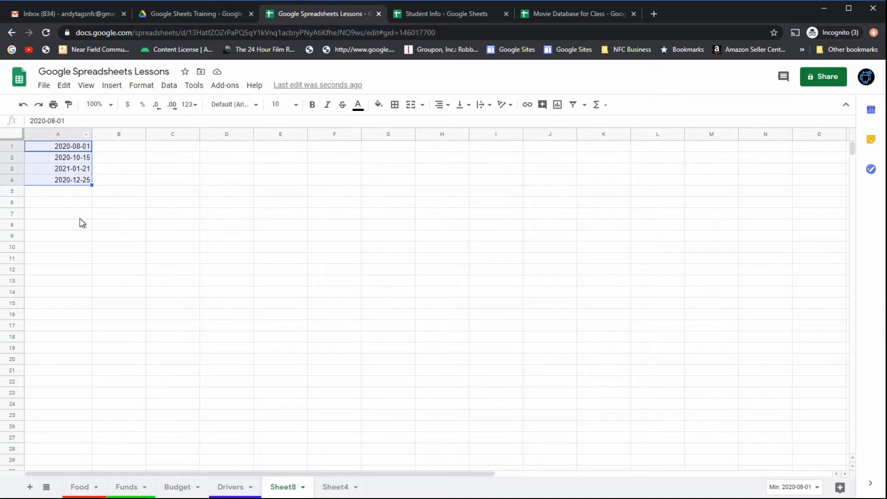
Step: Apply the custom date format "August 5, 1930" (full month name, day, full year) to all of column A
click(64, 134)
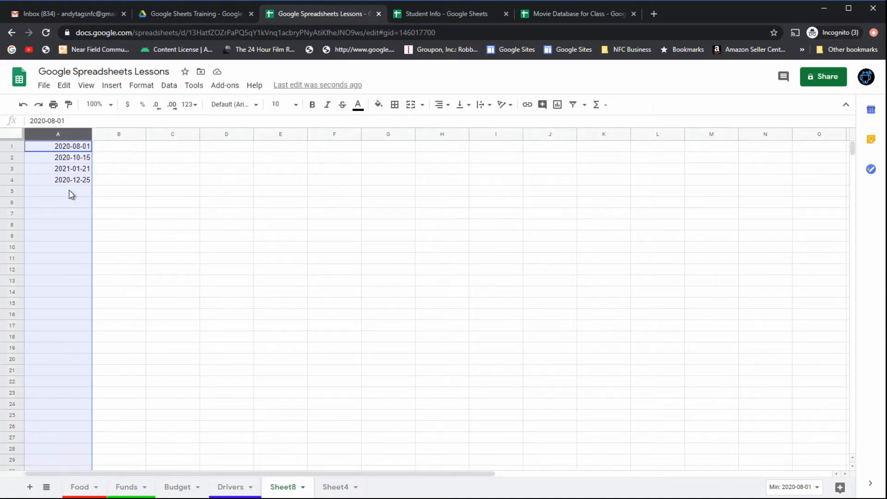
click(143, 89)
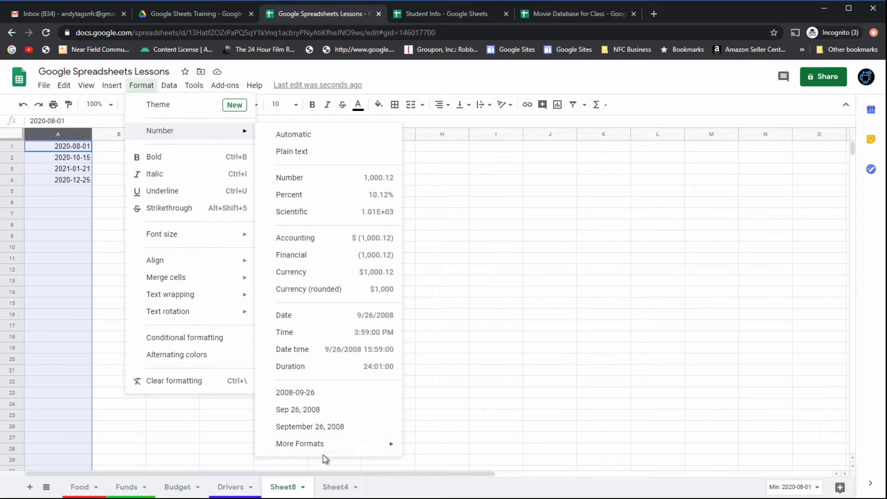
mouse_move(325, 450)
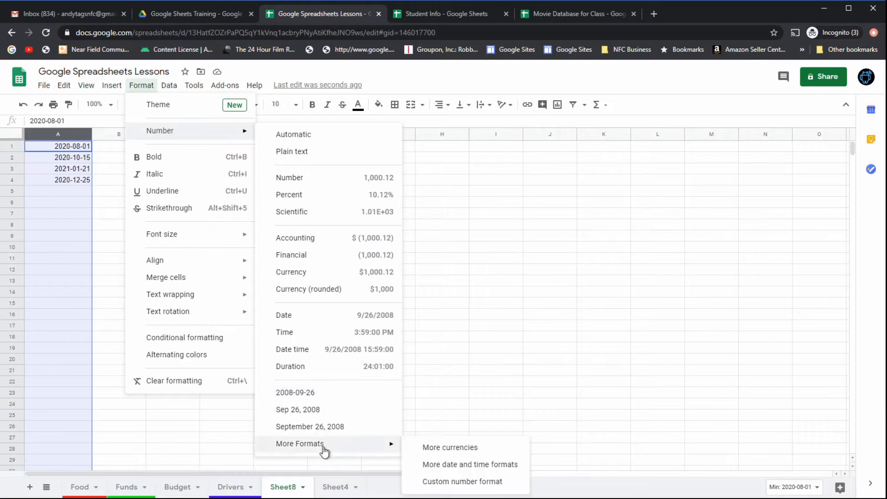
click(470, 466)
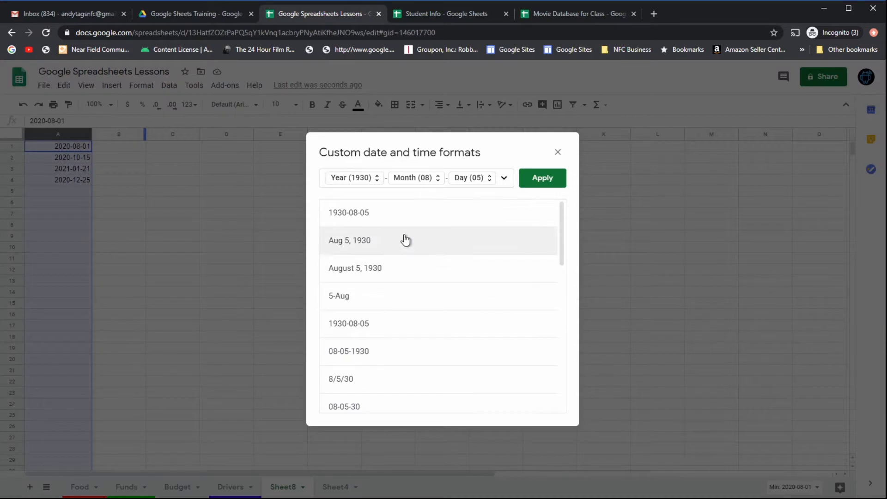
scroll(436, 303, down, 5)
scroll(435, 303, down, 3)
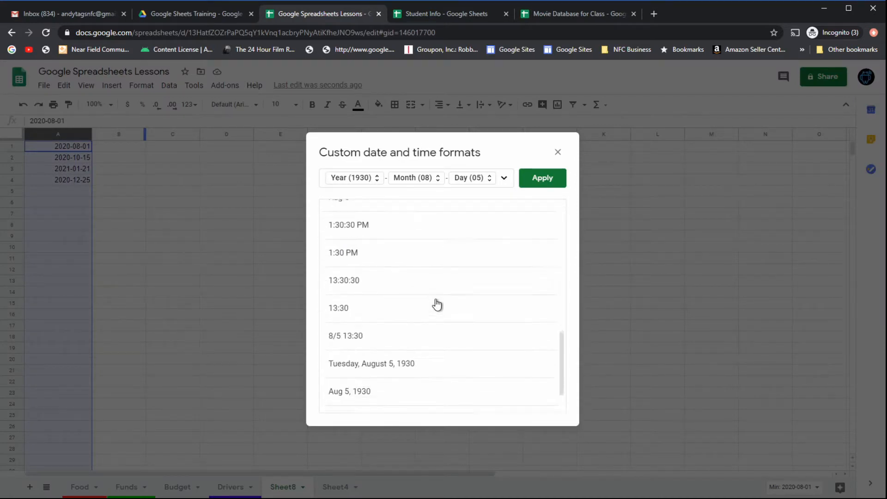
scroll(450, 345, up, 3)
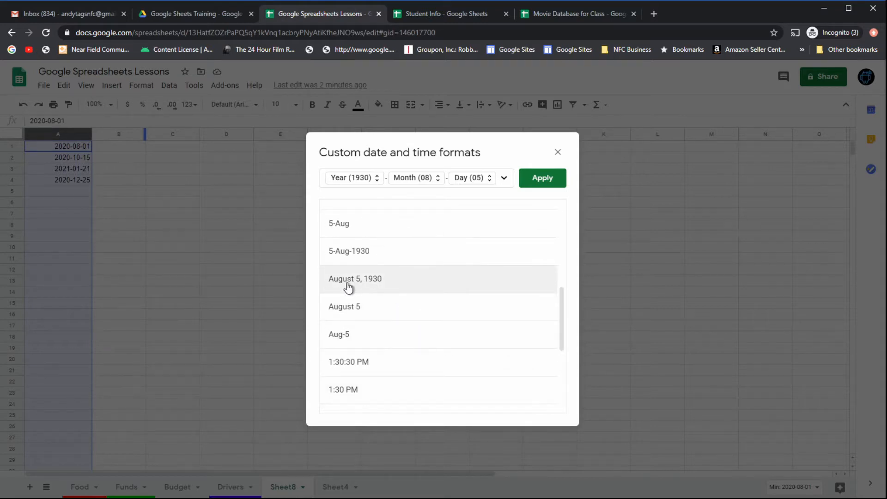
click(355, 283)
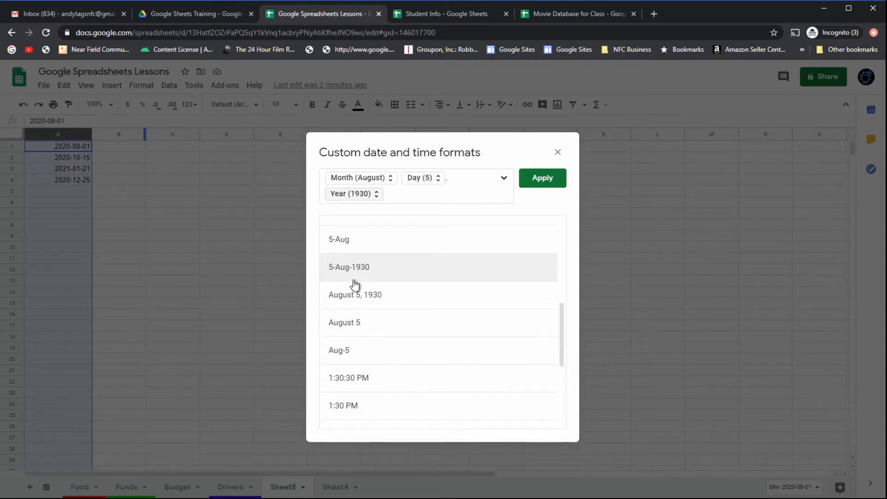
click(541, 180)
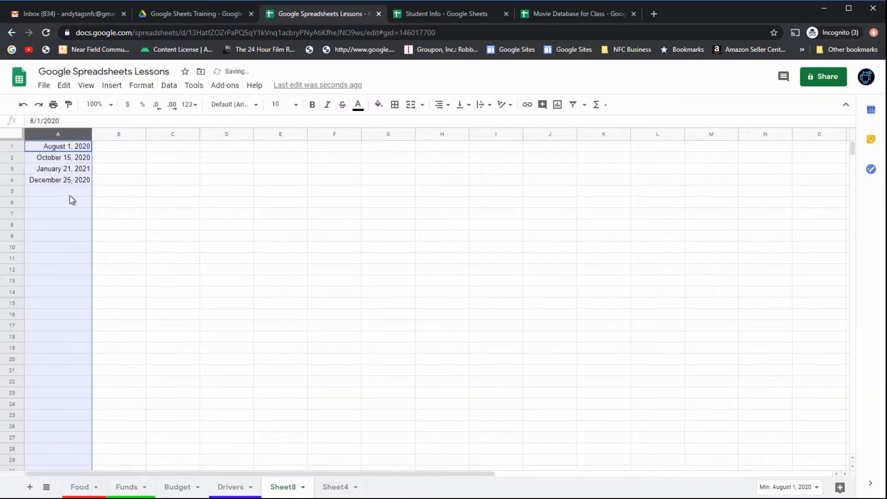
Step: Apply the short custom date format "8/5/30" to column A
click(141, 86)
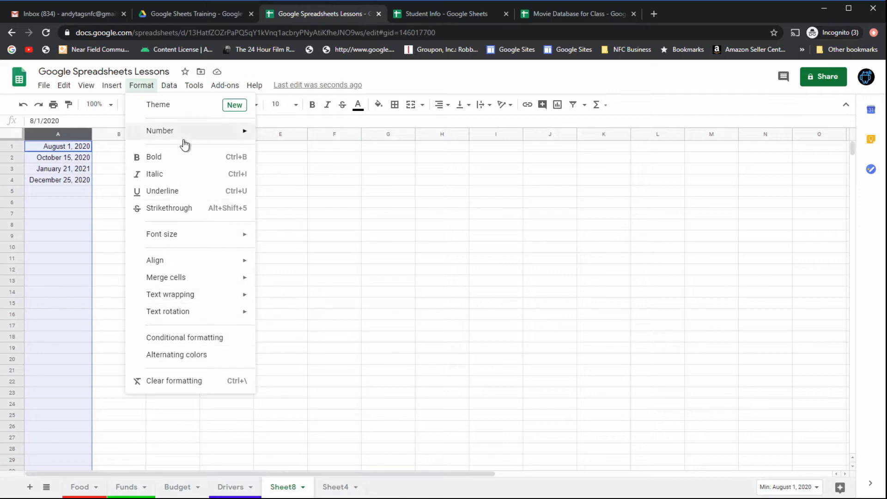
mouse_move(332, 444)
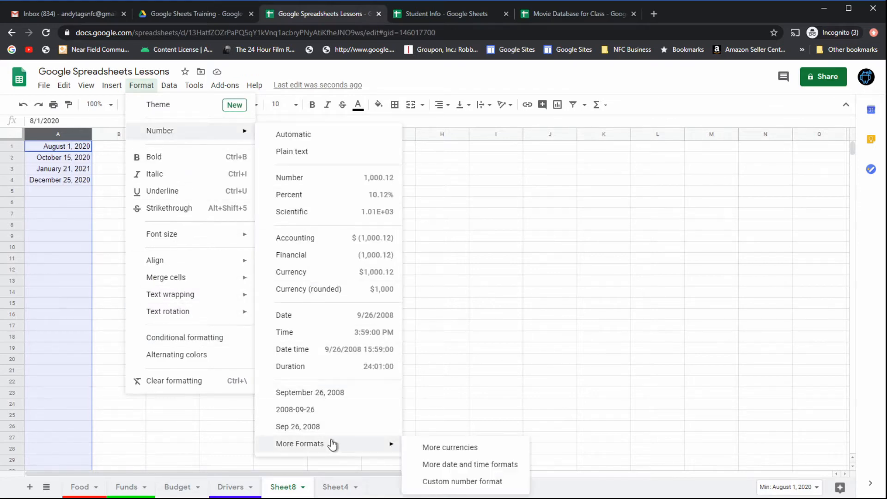
click(455, 464)
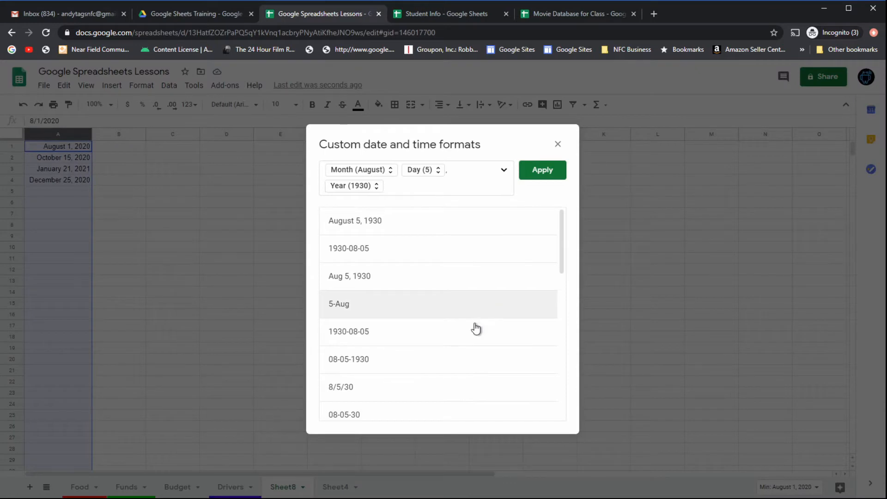
click(354, 392)
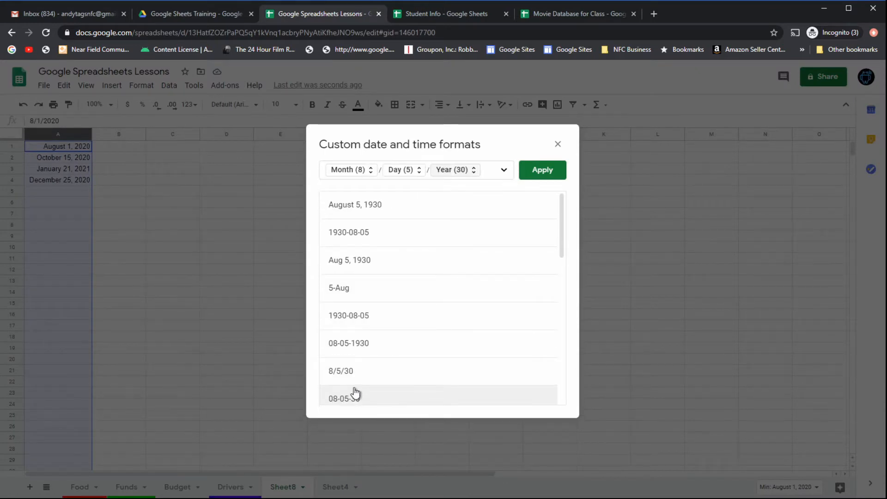
click(543, 171)
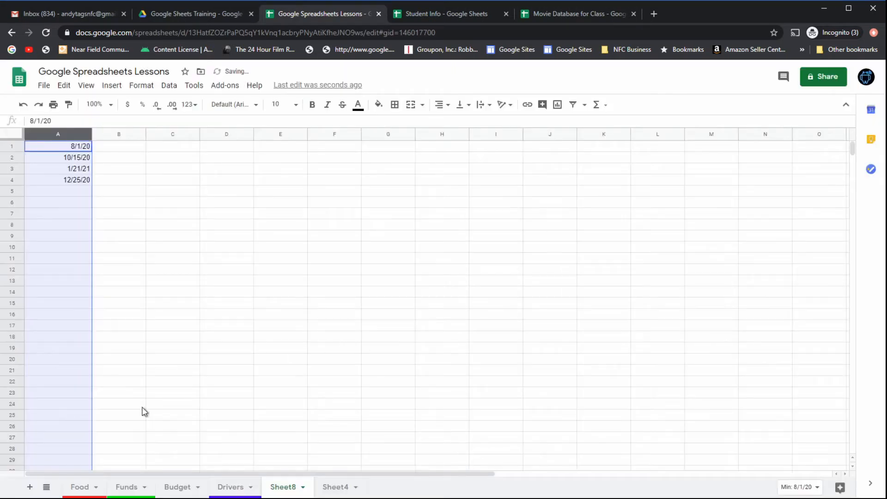
Step: Apply a custom date format to column A based on 08-05-30, with the year changed to full numeric year (1930)
click(136, 86)
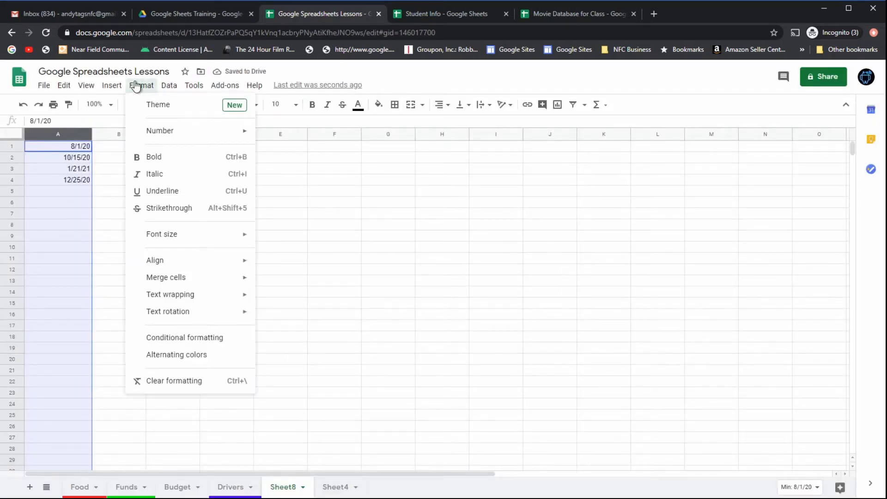
mouse_move(214, 134)
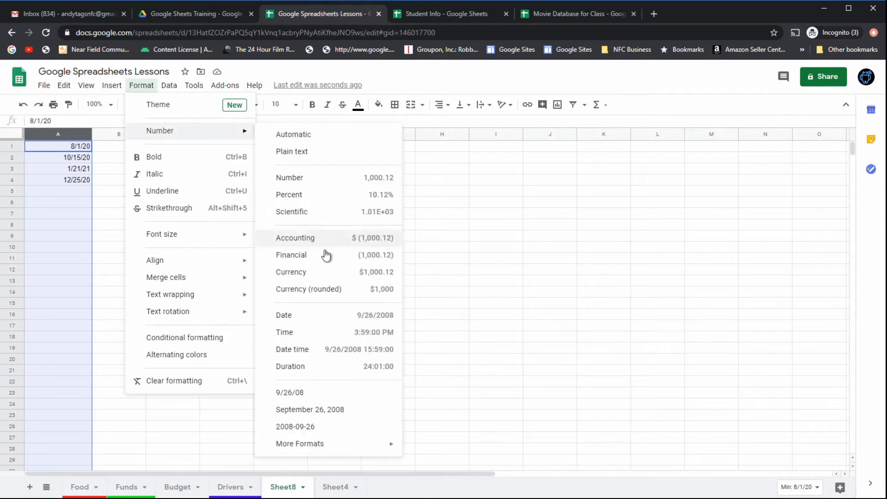
mouse_move(362, 451)
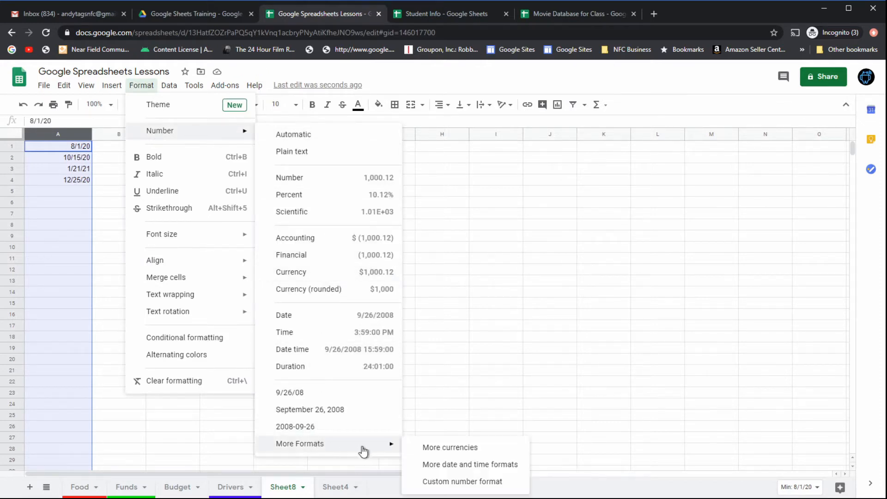
click(480, 465)
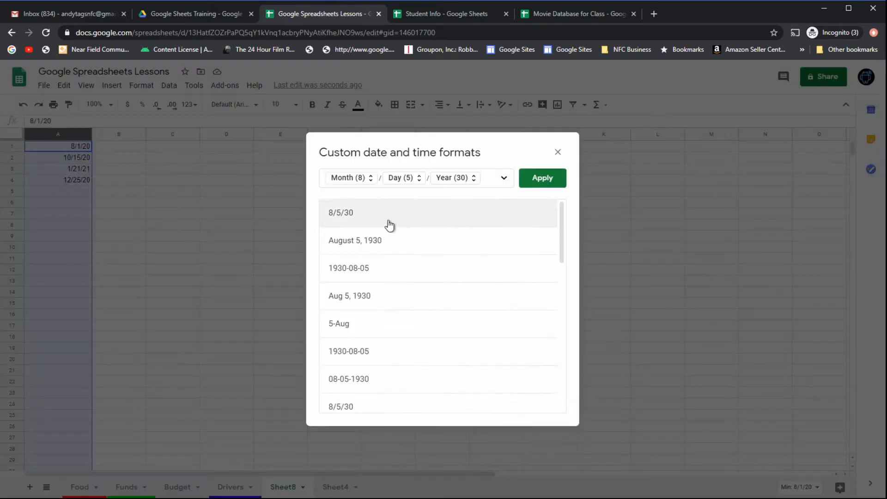
scroll(448, 286, down, 1)
scroll(445, 343, down, 2)
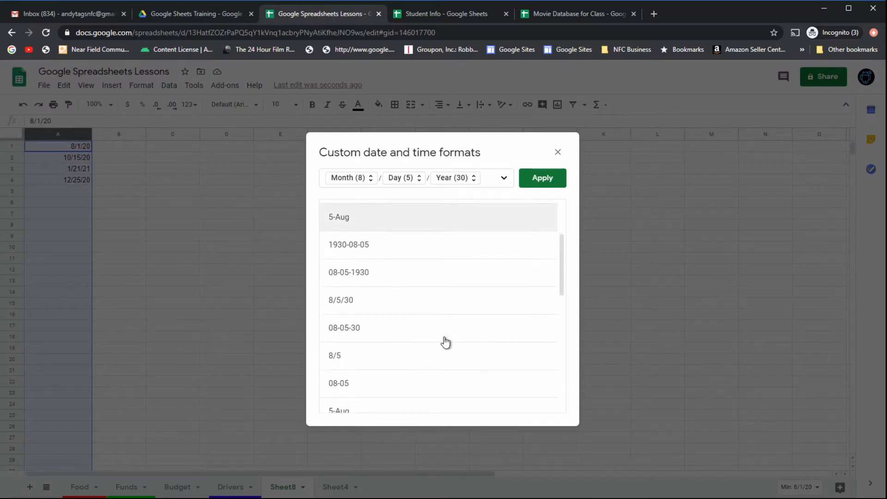
click(364, 335)
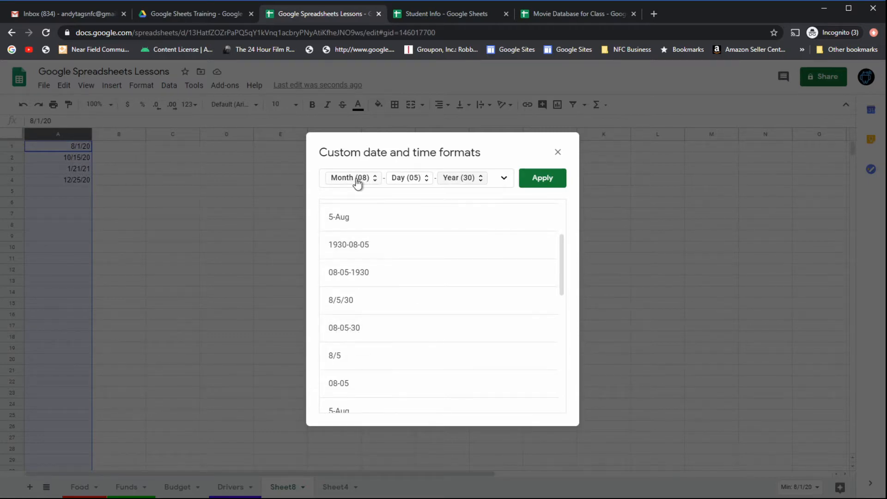
click(479, 183)
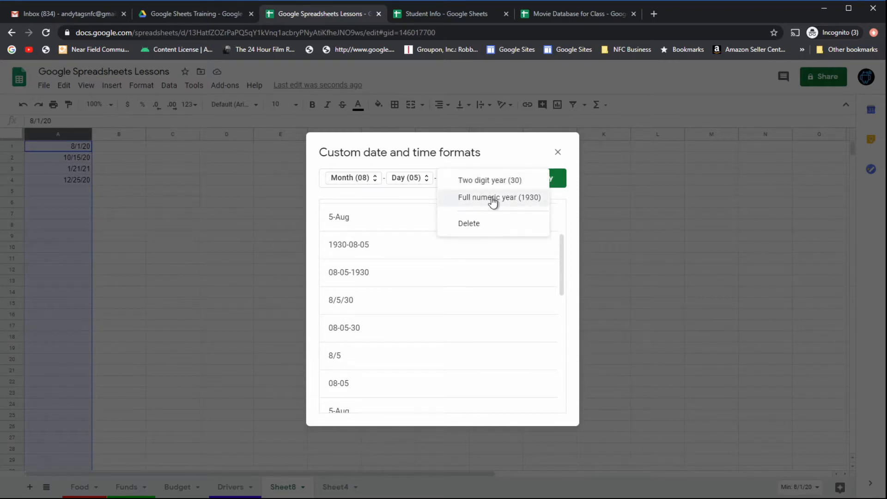
click(492, 200)
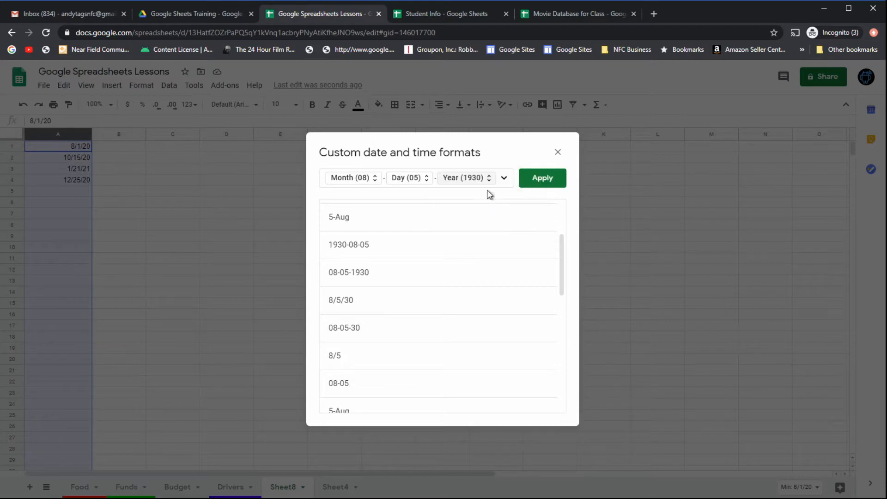
click(539, 180)
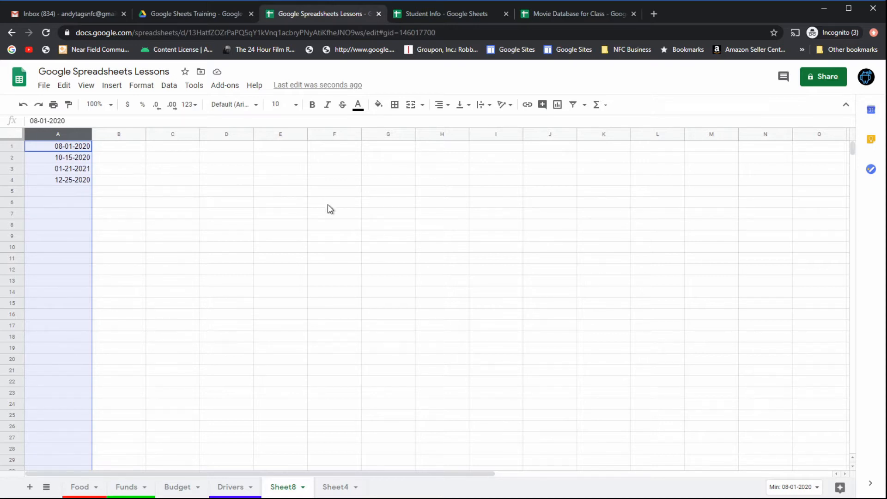
click(173, 180)
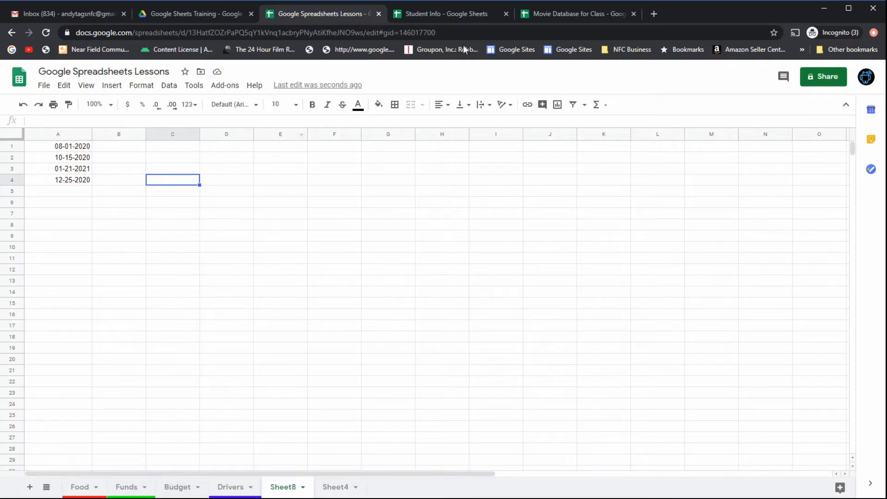
Step: Switch to the Student Info spreadsheet and view the summary calculations available for the Student Number column
click(456, 15)
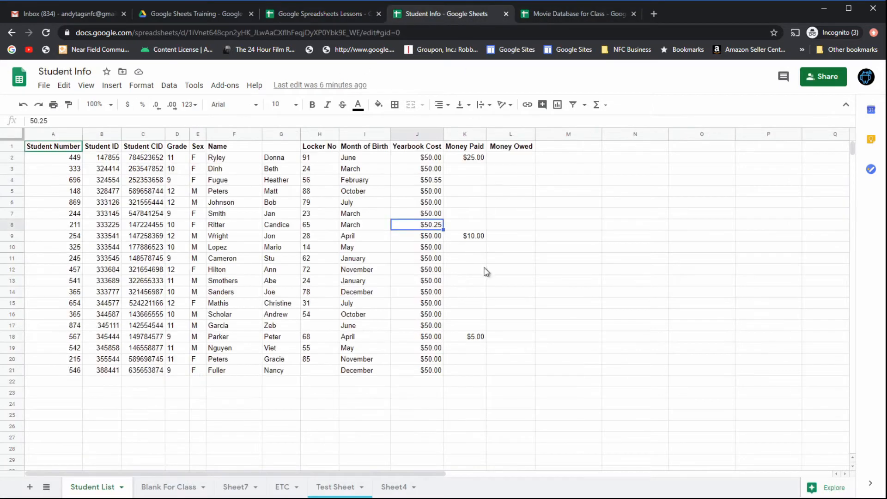
click(119, 182)
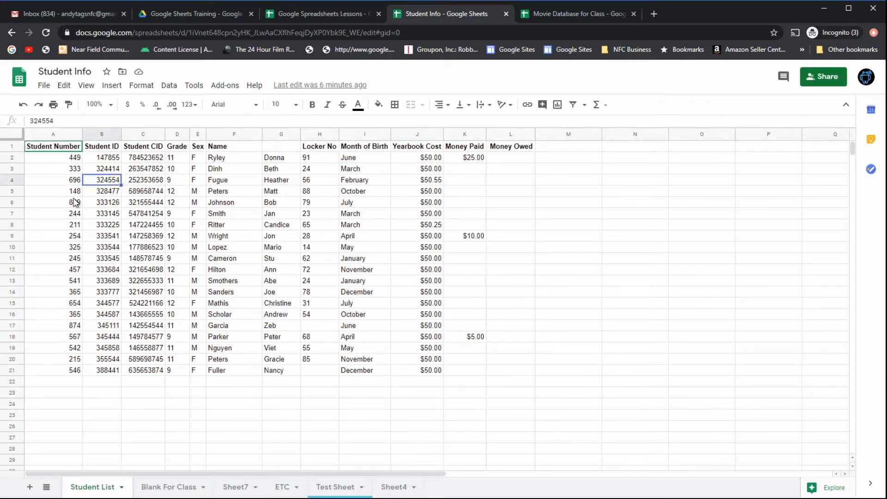
click(70, 135)
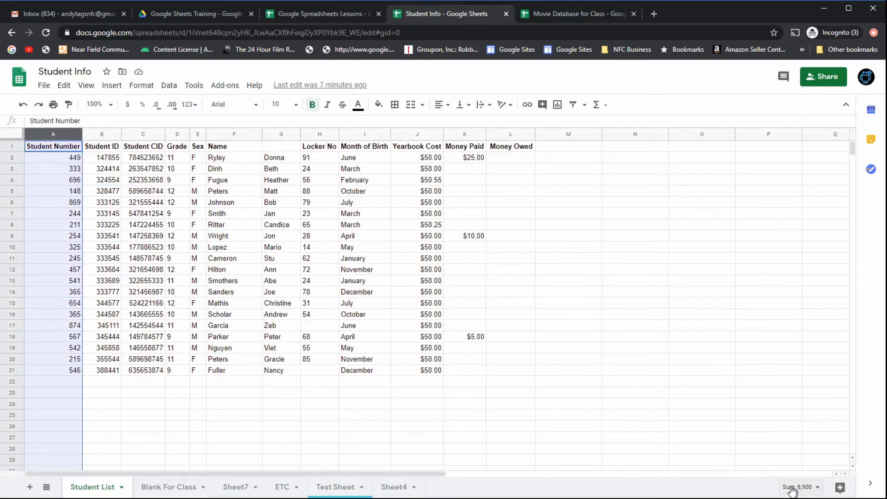
click(818, 488)
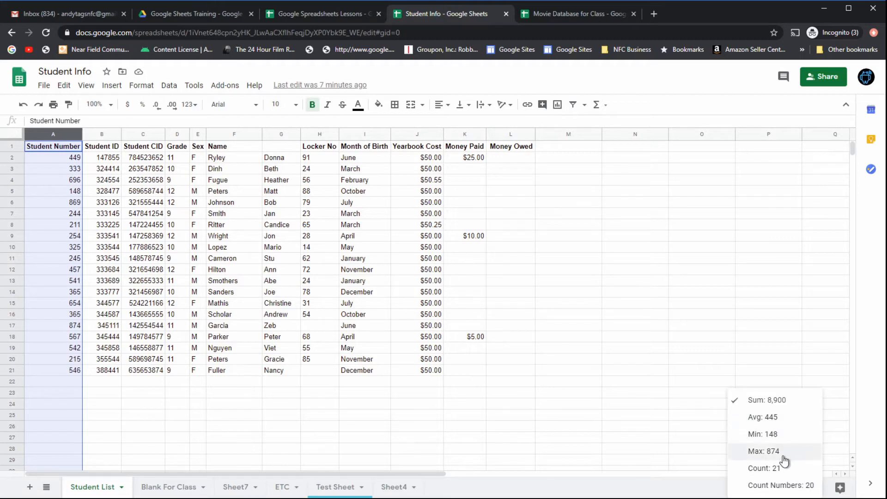
click(647, 477)
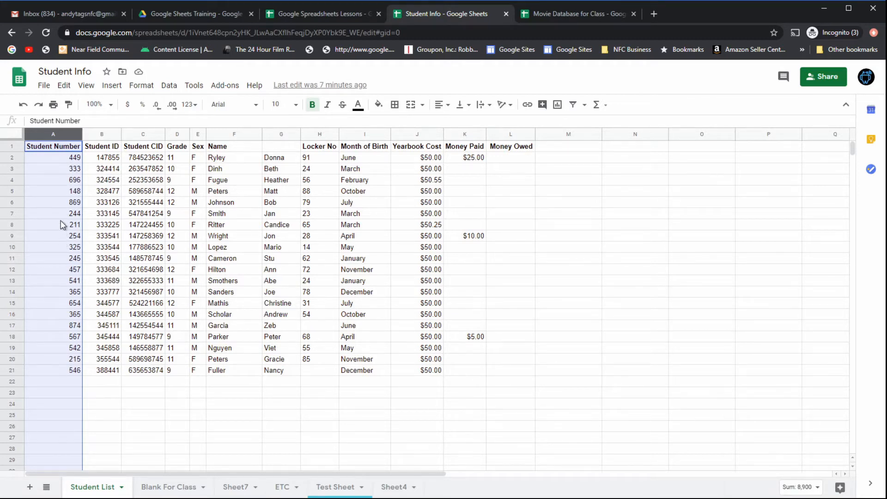
Step: Compare how entries in the Student Number, Student ID, Student CID, Name and Locker No columns are aligned
click(62, 157)
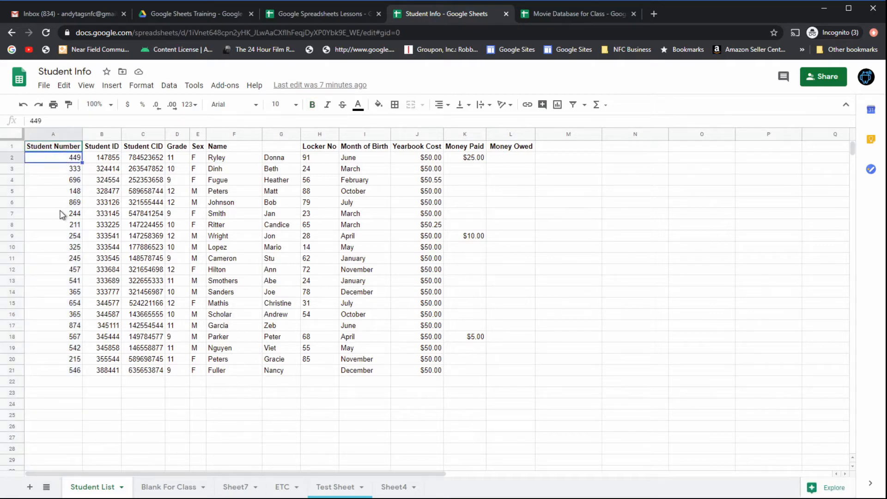
click(152, 161)
click(109, 159)
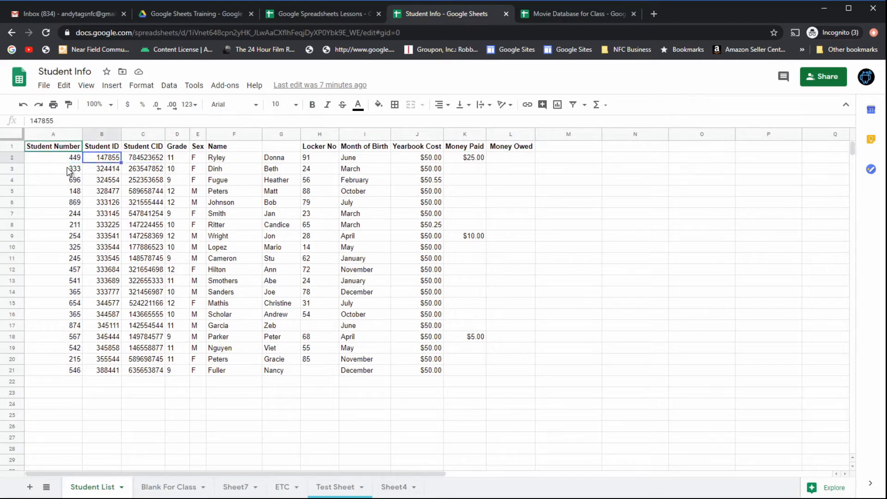
click(75, 212)
click(104, 215)
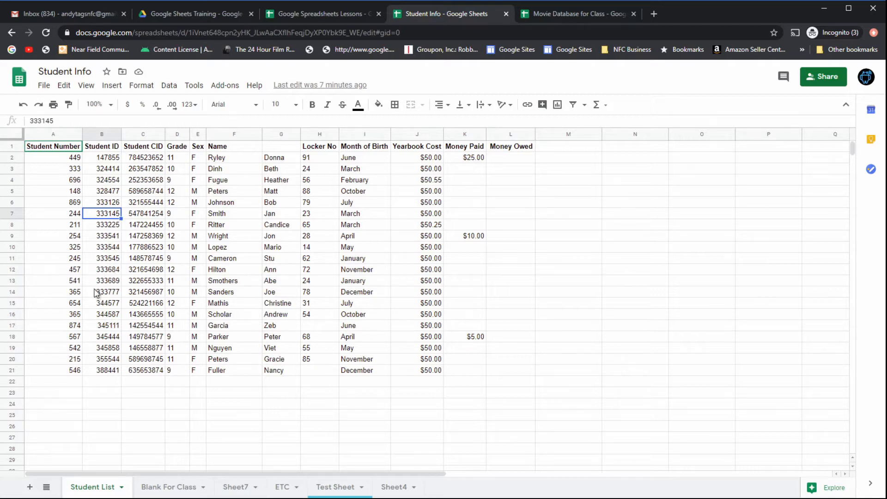
click(70, 216)
click(104, 215)
click(72, 159)
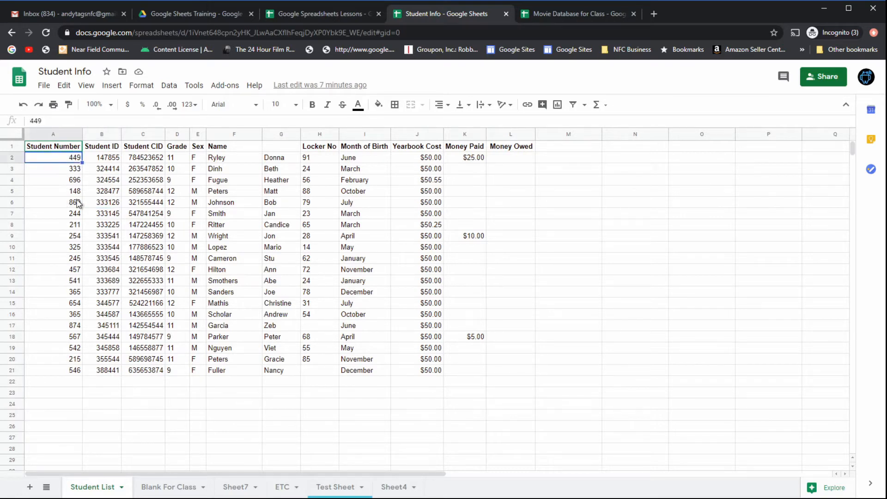
click(233, 191)
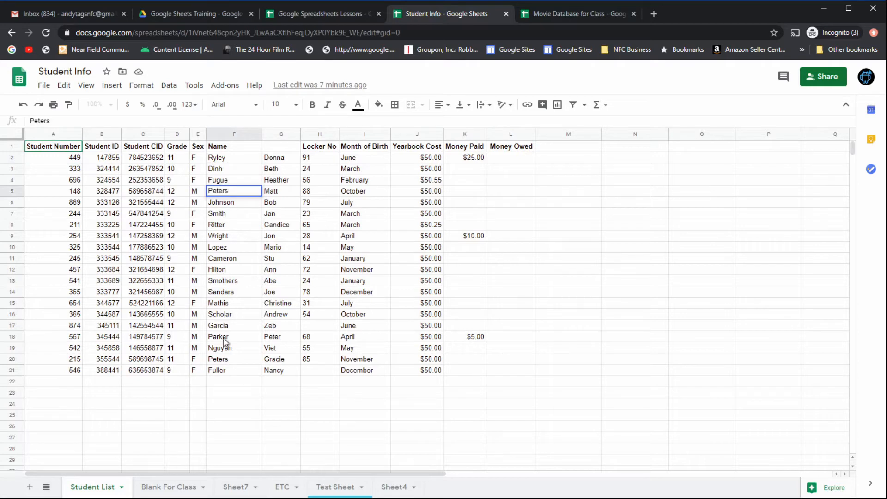
click(318, 169)
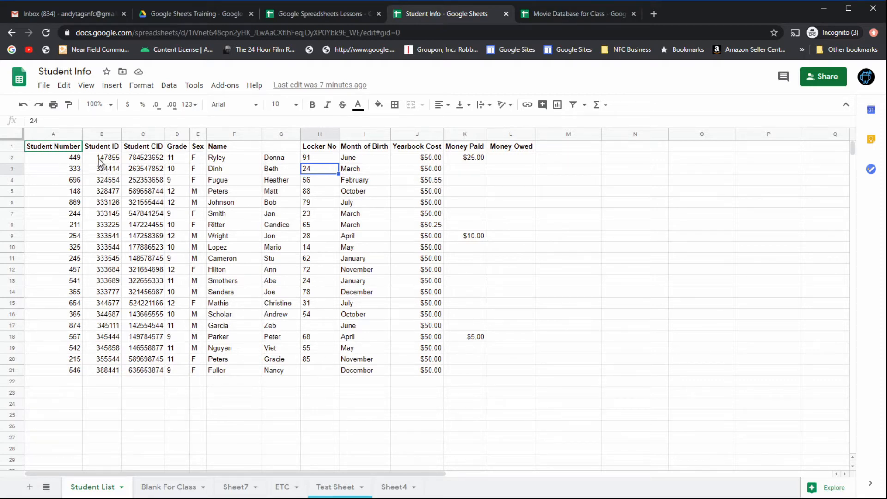
Step: Format the whole Student Number column as plain text
click(58, 135)
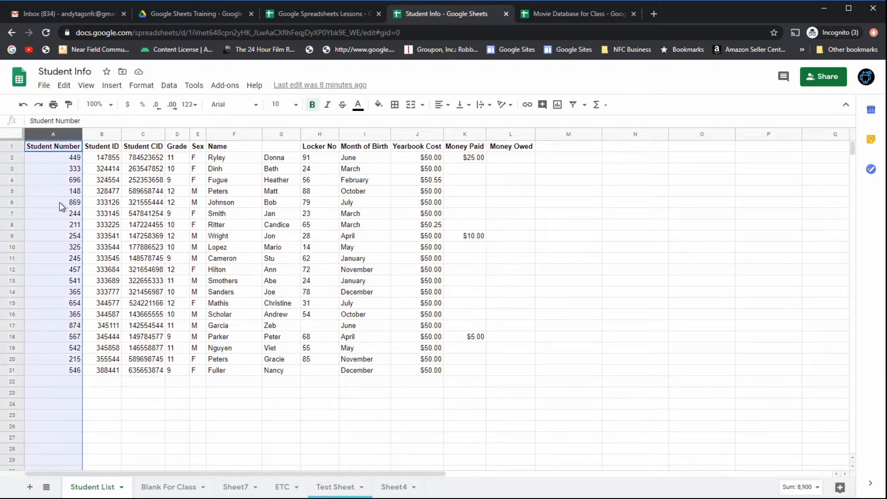
click(141, 86)
mouse_move(154, 131)
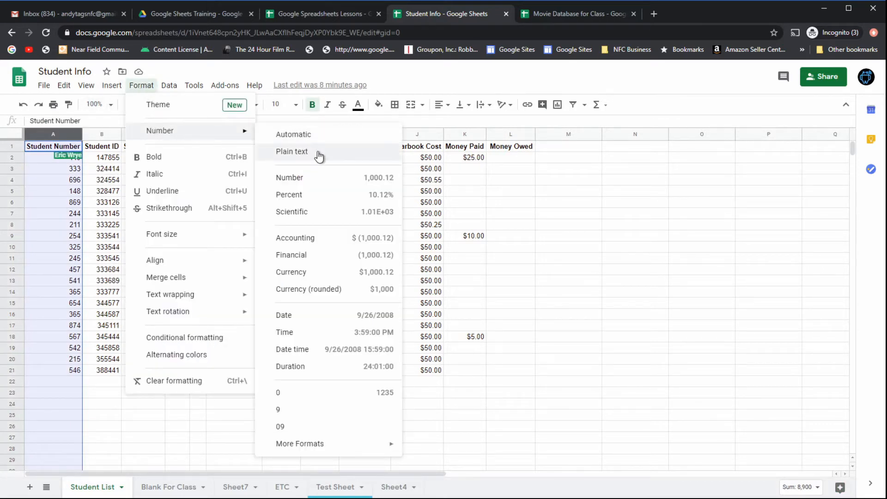
click(296, 151)
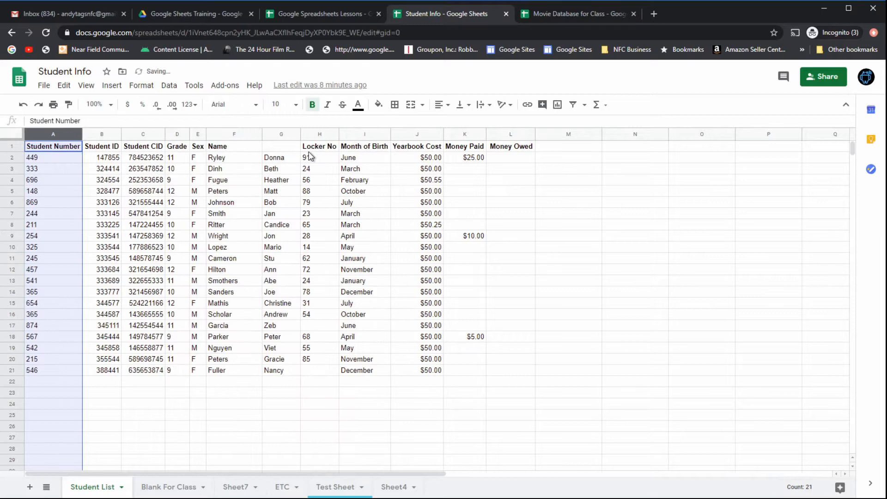
click(76, 193)
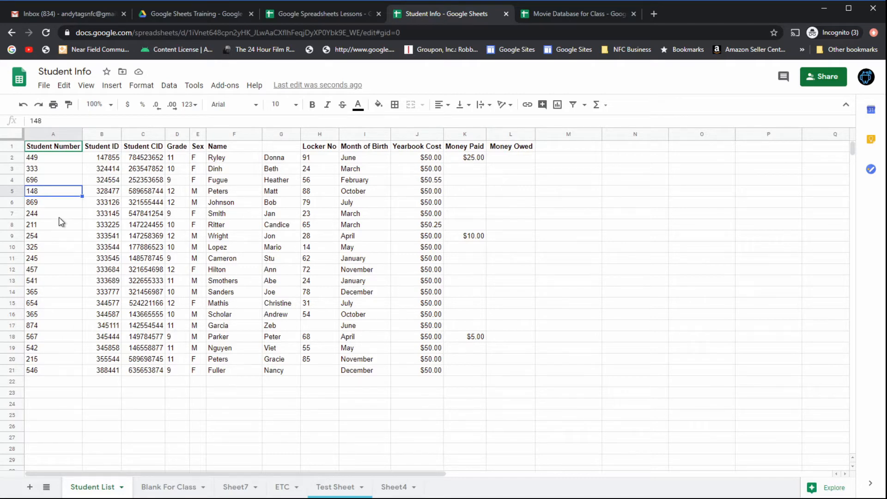
Step: Check which summary calculation is offered for the Student Number column and compare it with the Name column
click(34, 136)
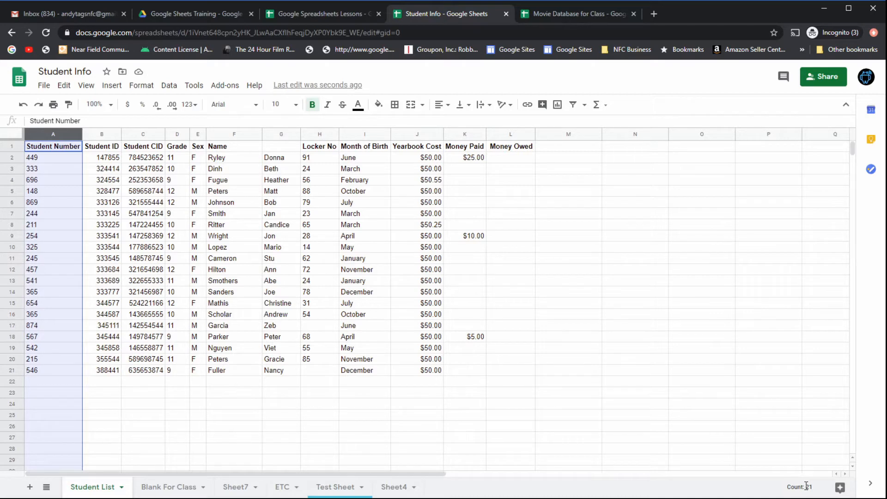
click(220, 135)
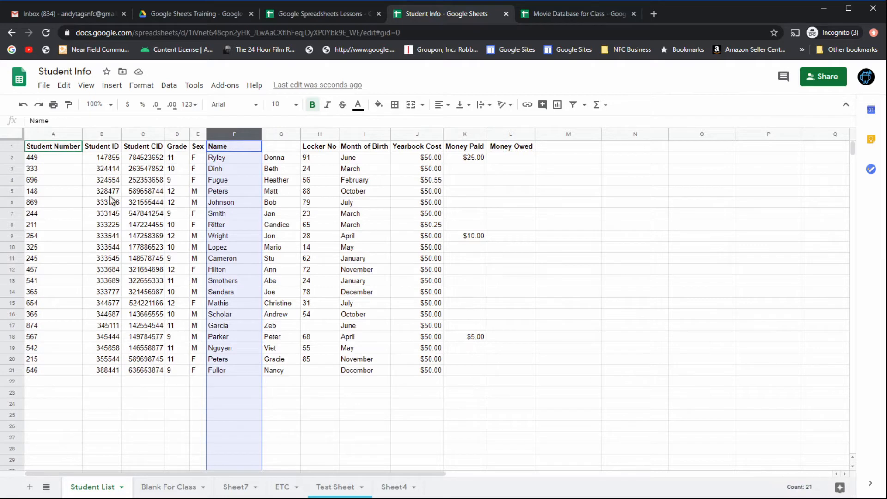
click(47, 134)
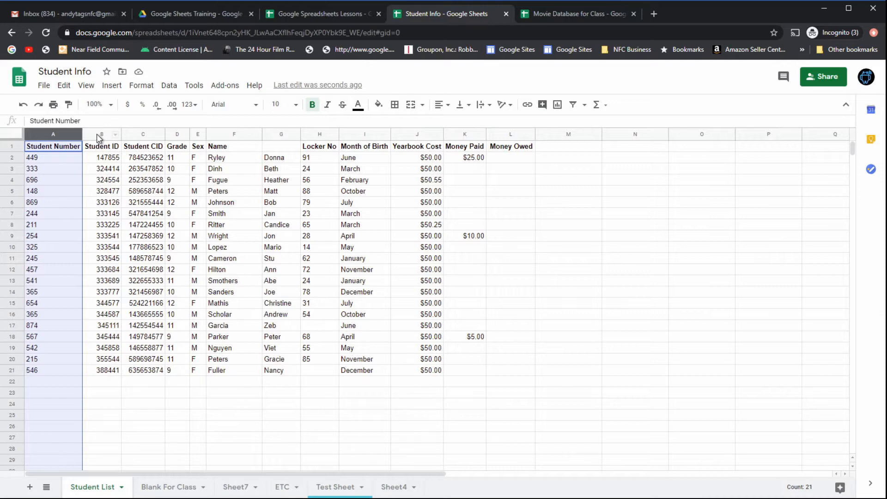
Step: Format the Student ID and Student CID columns together as plain text
drag(98, 137, 157, 135)
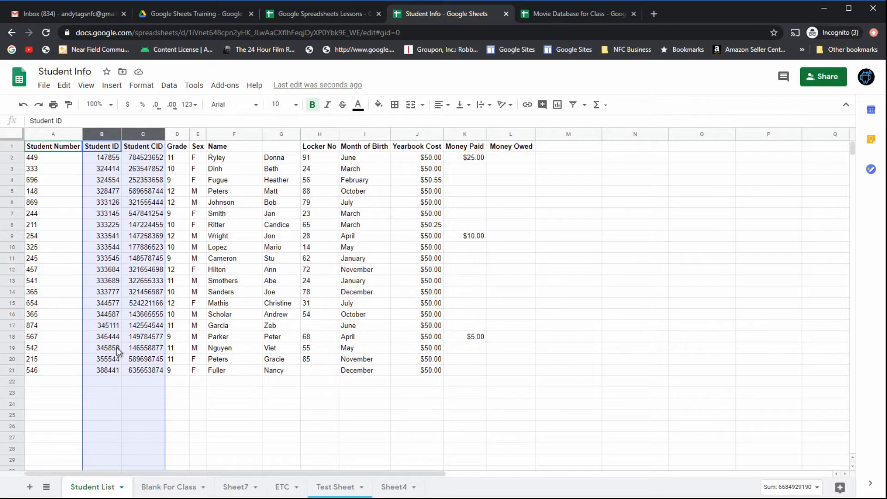
click(141, 86)
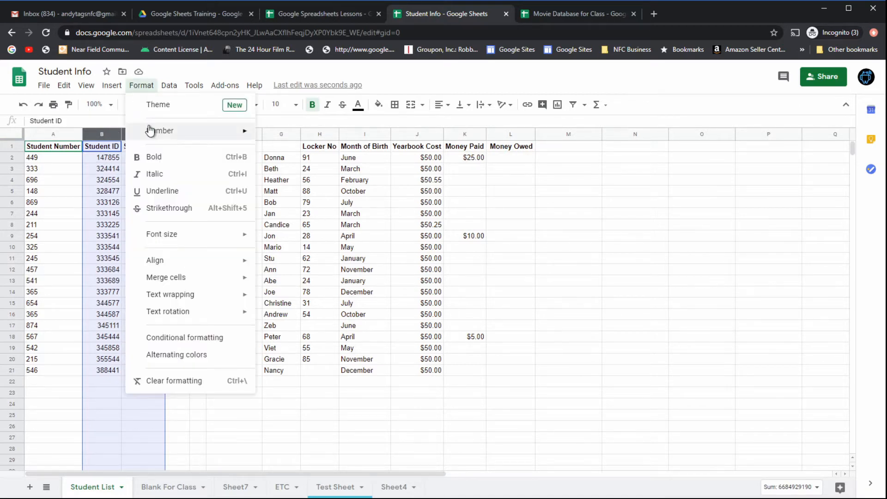
mouse_move(150, 131)
click(292, 153)
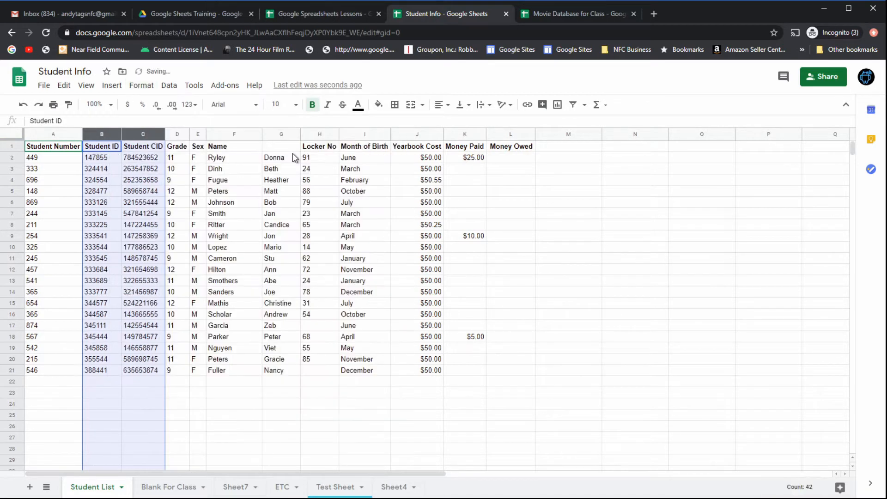
click(134, 337)
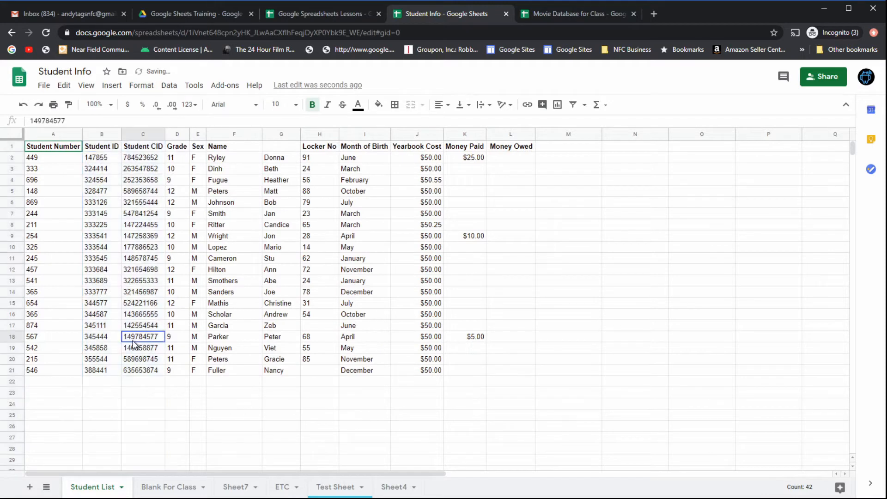
Step: Compare the alignment of the Student ID and Student CID entries with the Name entries around rows 14 and 15
click(110, 304)
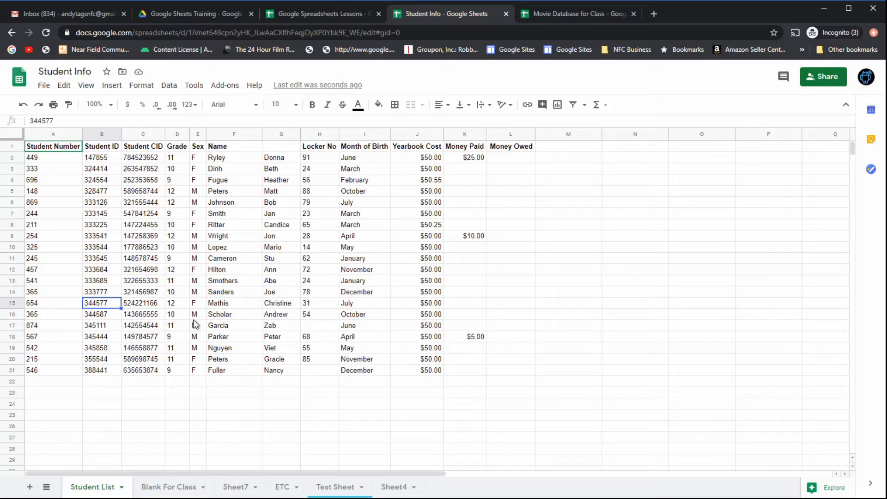
click(216, 303)
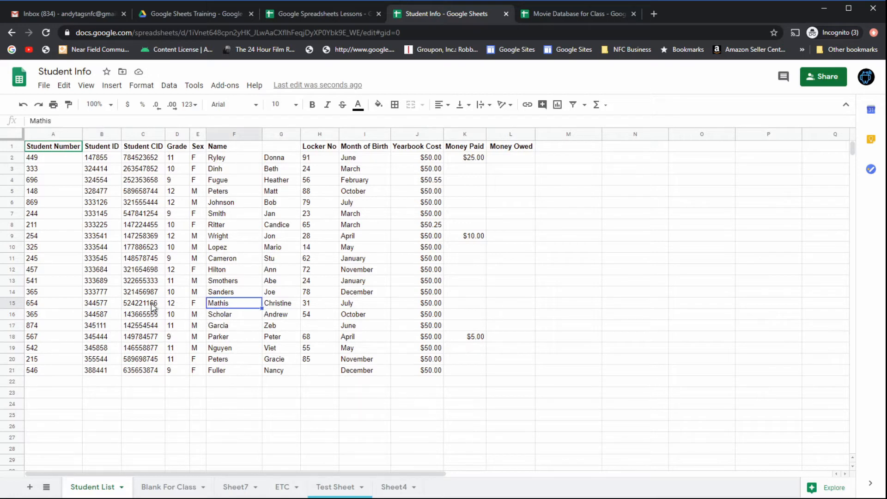
click(90, 305)
click(227, 309)
click(142, 293)
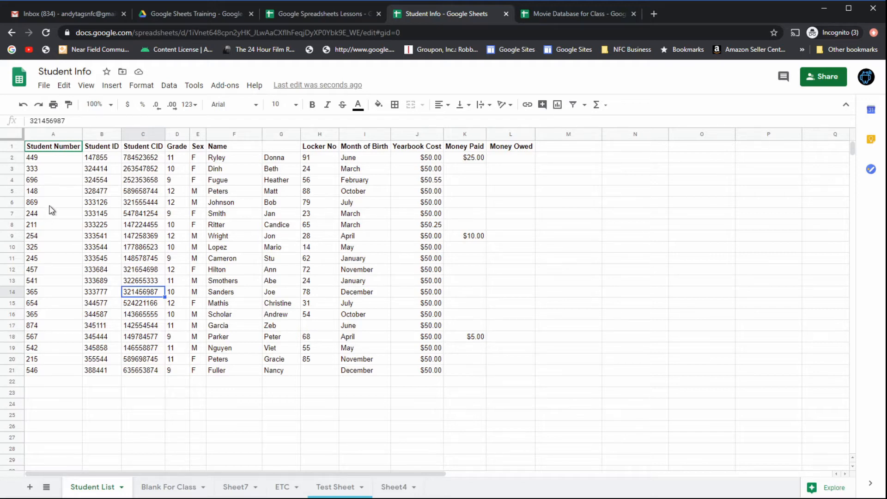
click(65, 204)
click(68, 269)
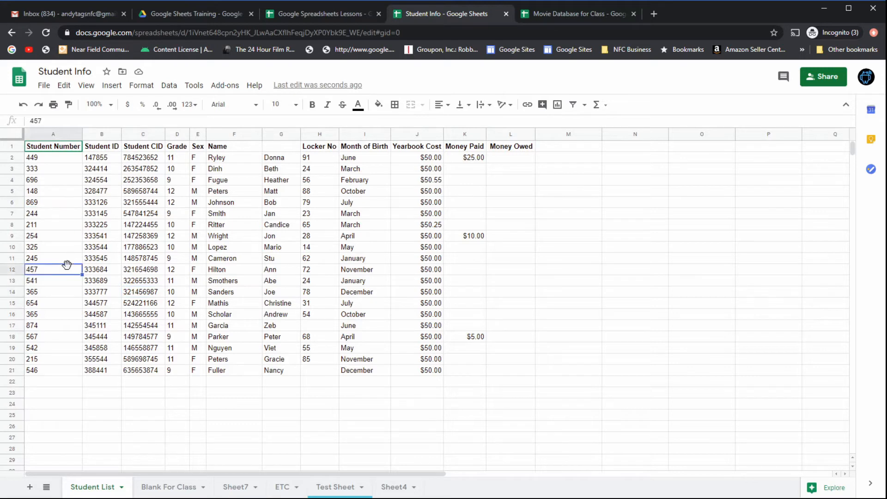
click(107, 256)
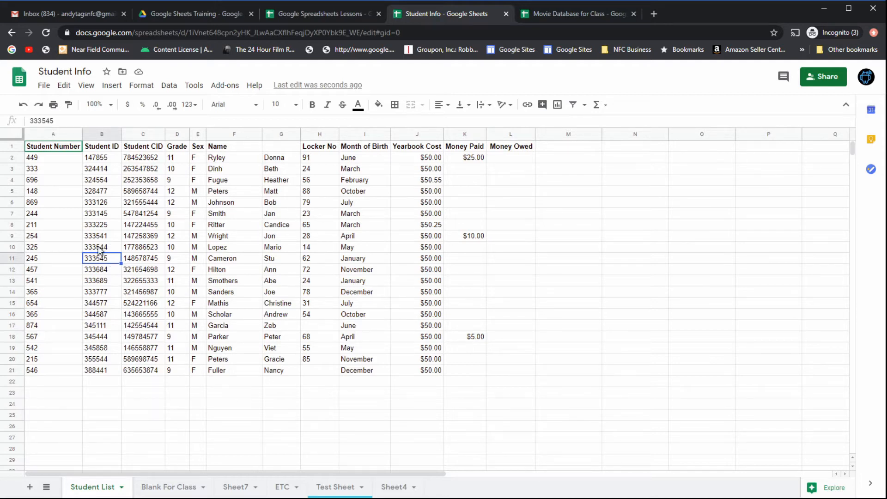
click(63, 226)
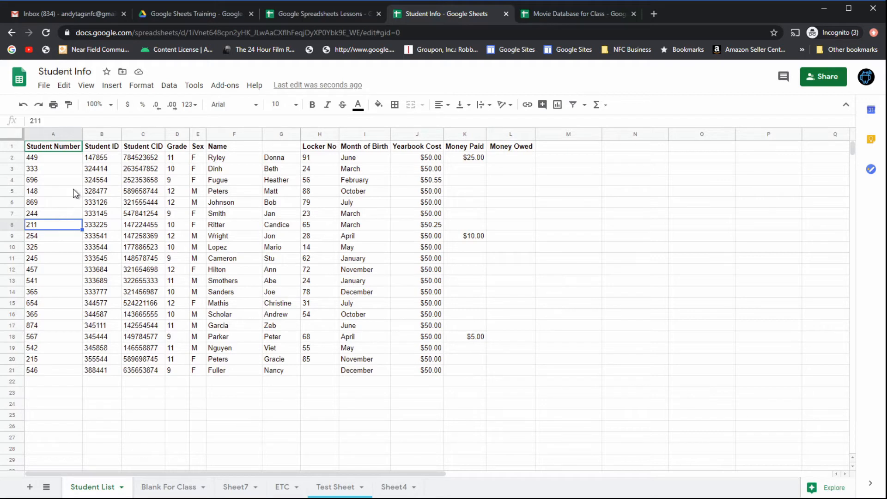
click(152, 214)
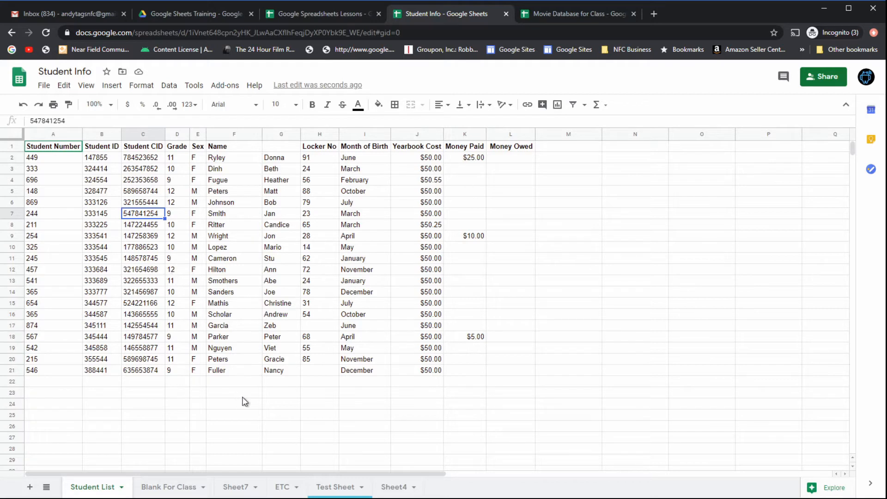
Step: On the Blank For Class sheet, enter 45345345, 53453353, 543453, 33453435 and 345345 in cells A58 to A62
click(180, 487)
scroll(378, 293, down, 12)
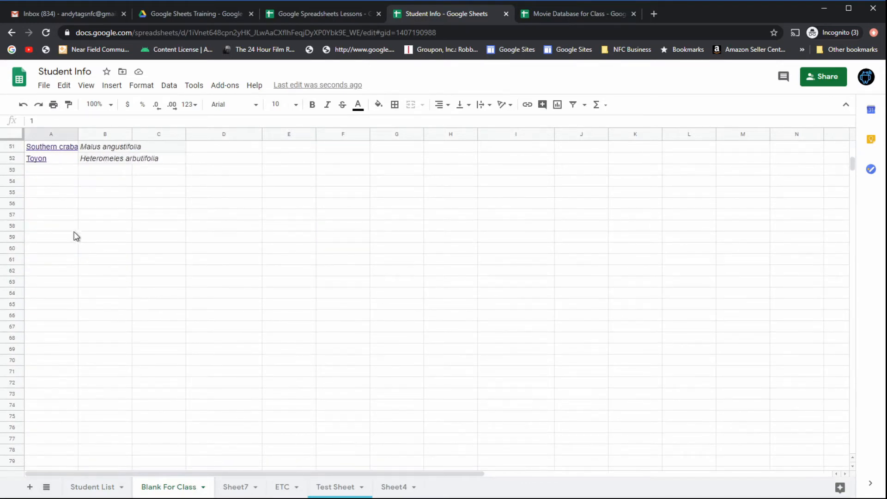
click(68, 230)
text(45345345)
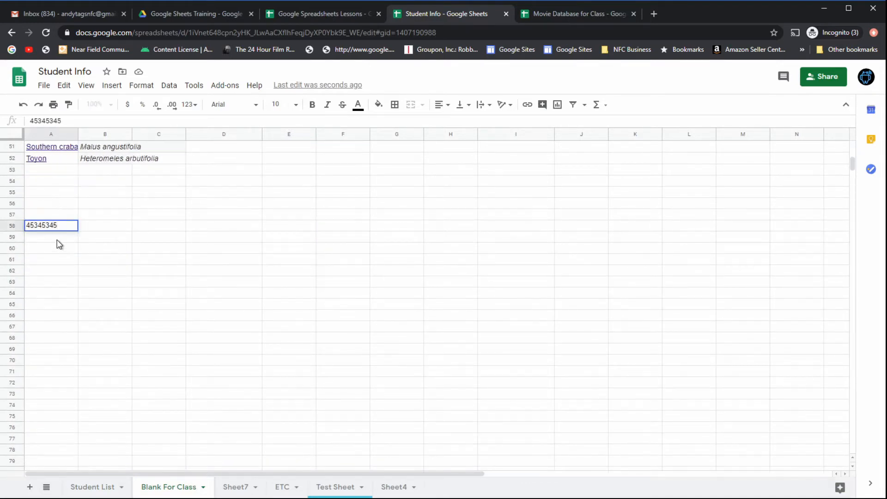
key(Return)
text(53453353)
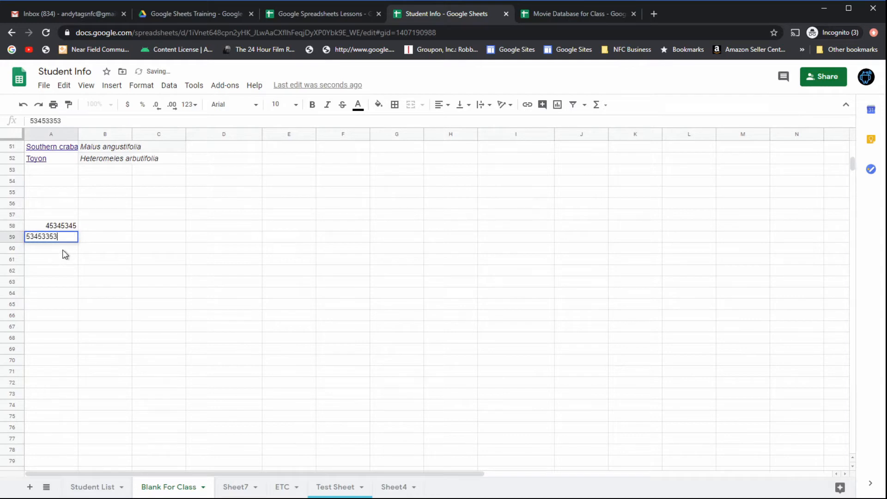
key(Return)
text(543453)
key(Return)
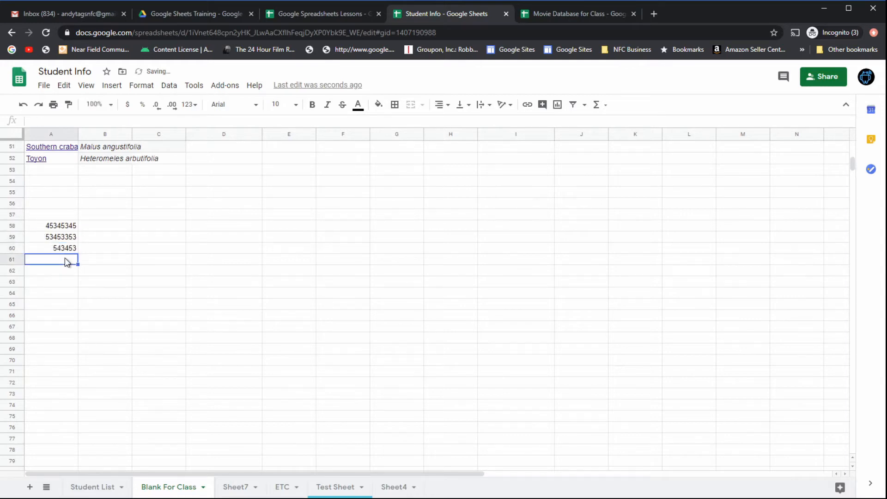
text(33453435)
key(Return)
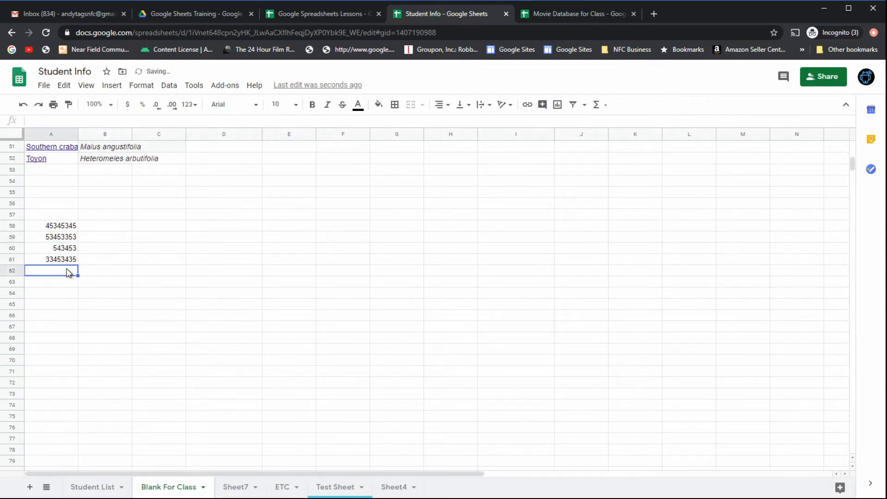
text(345345)
click(69, 283)
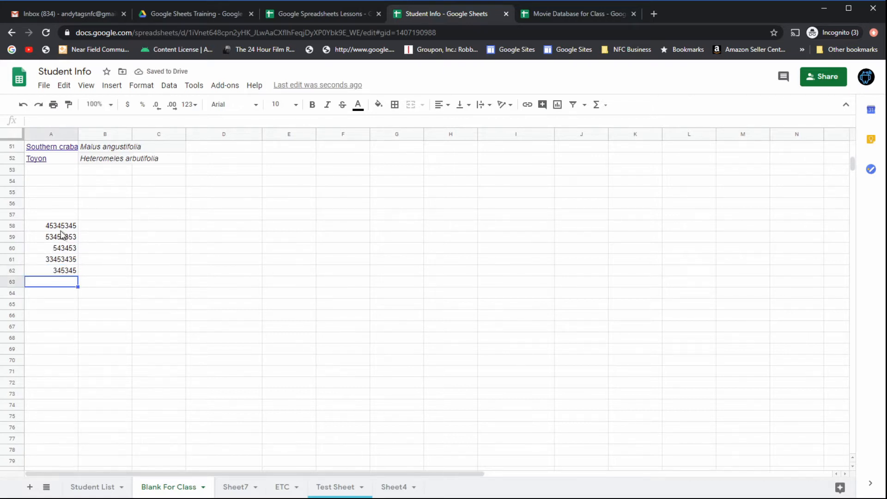
Step: Try the Number format with thousands separators and two decimals on A58:A62, and undo it
drag(62, 227, 65, 272)
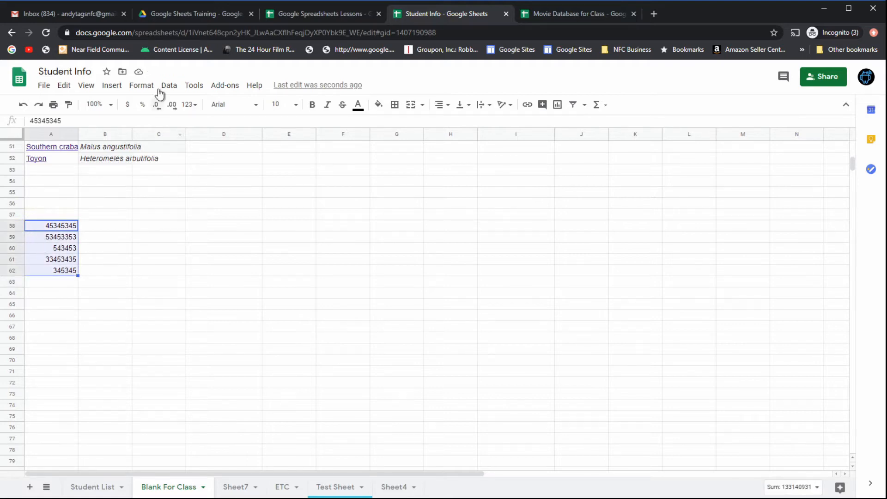
click(141, 86)
mouse_move(158, 134)
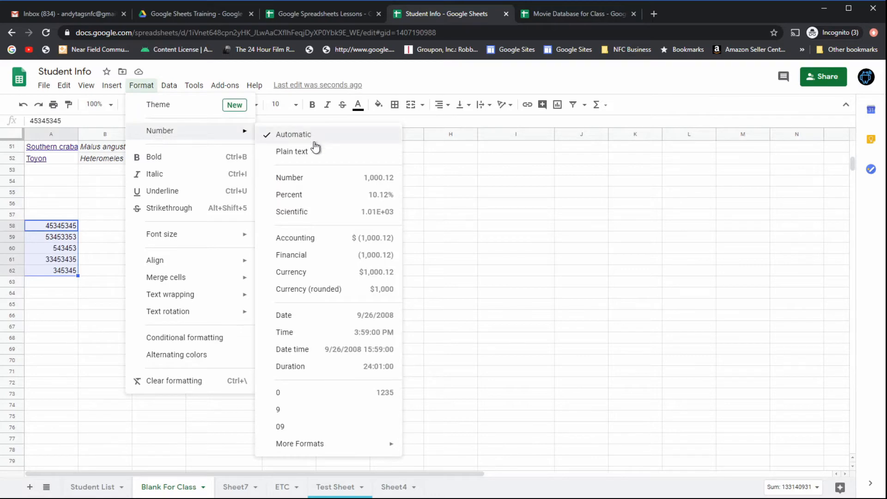
click(472, 89)
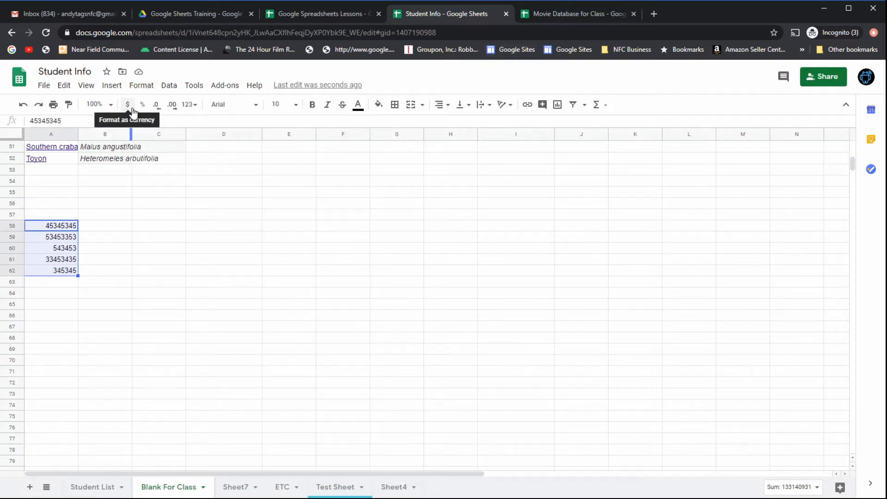
click(196, 107)
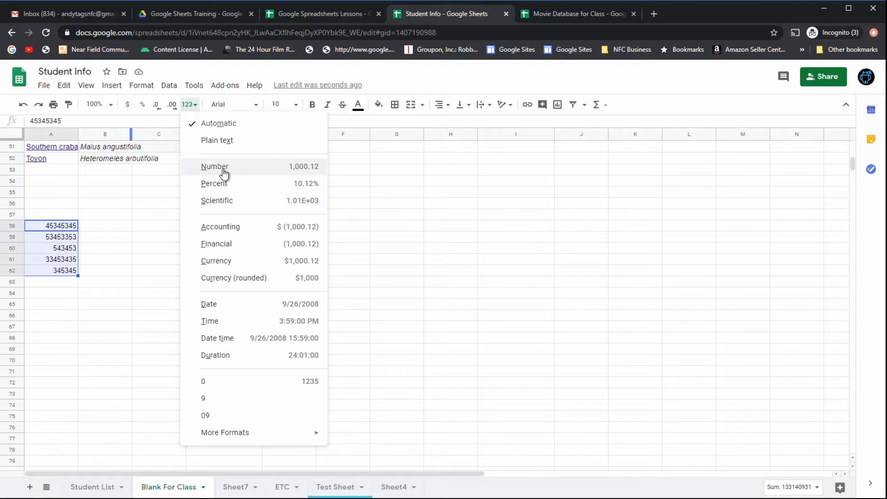
click(313, 171)
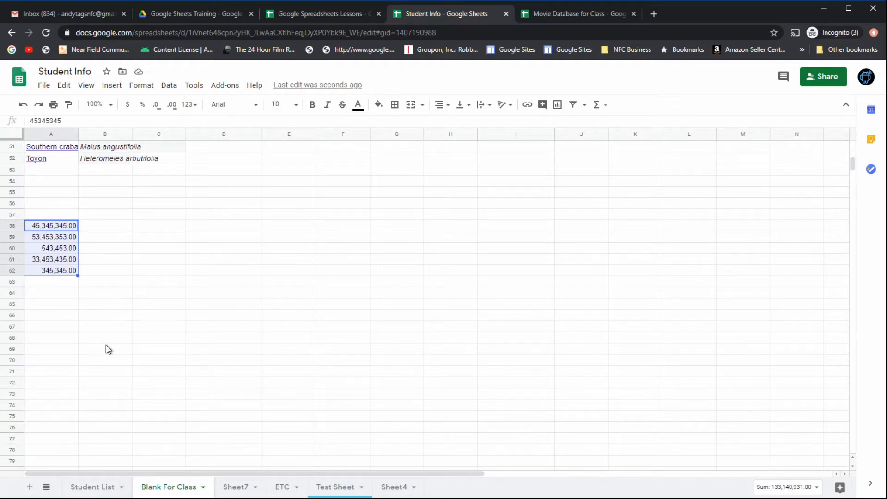
click(23, 105)
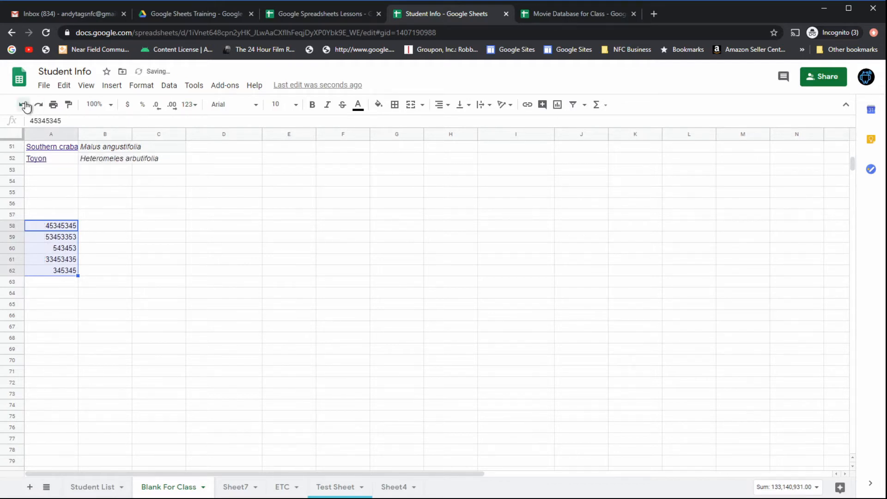
click(62, 250)
click(59, 230)
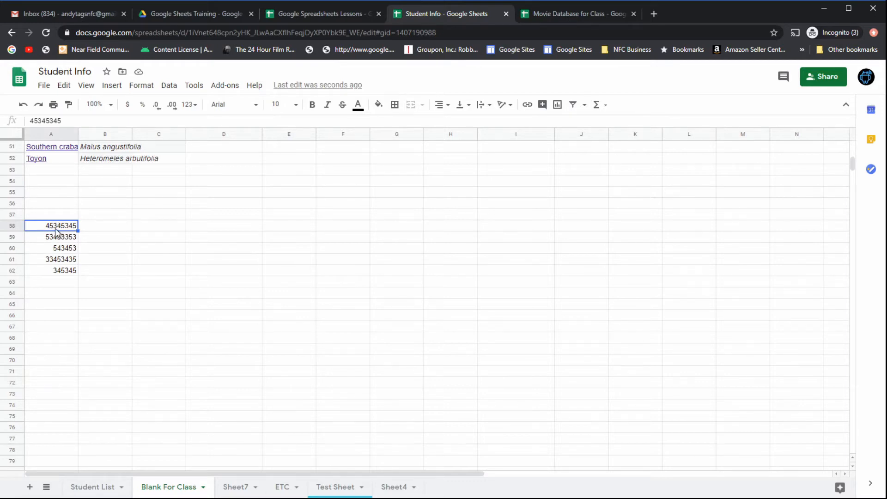
click(55, 240)
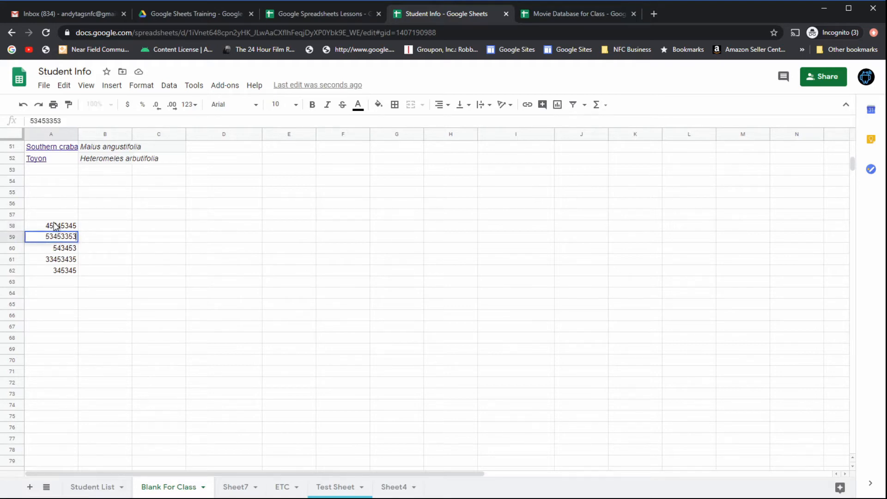
click(56, 226)
Step: Apply the Number format with thousands separators and two decimals to cells A58:A62
drag(61, 272, 54, 231)
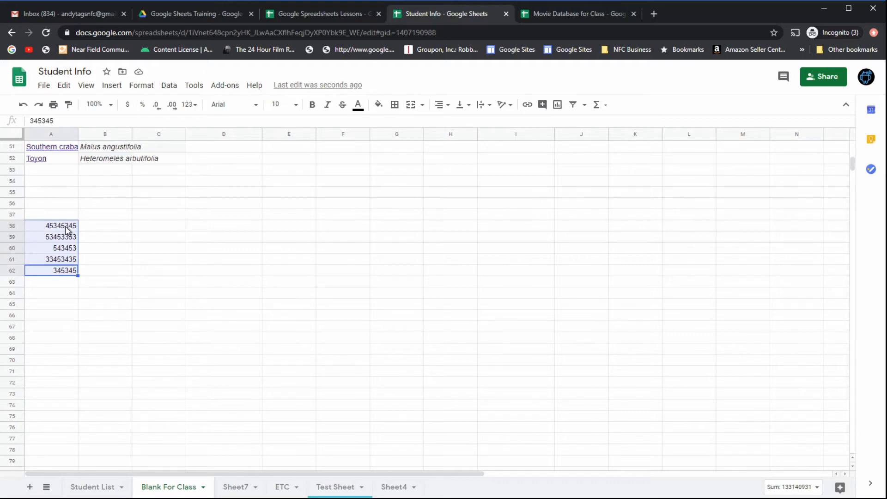
click(190, 105)
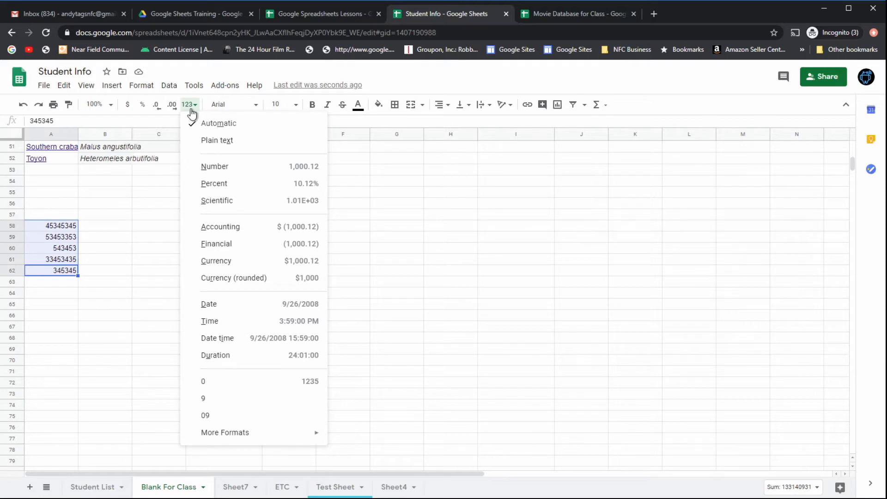
click(224, 170)
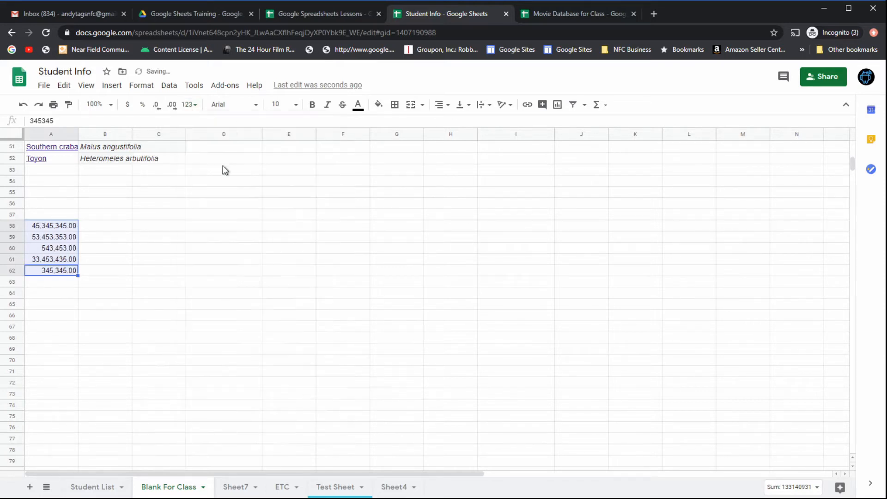
Step: Look through the available custom number formats for cells A58:A62 and leave the list without applying any
click(55, 230)
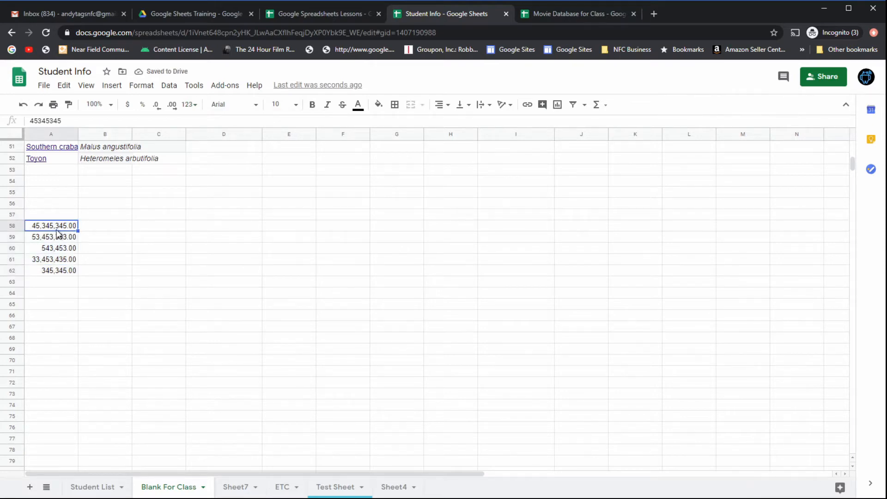
drag(56, 230, 64, 272)
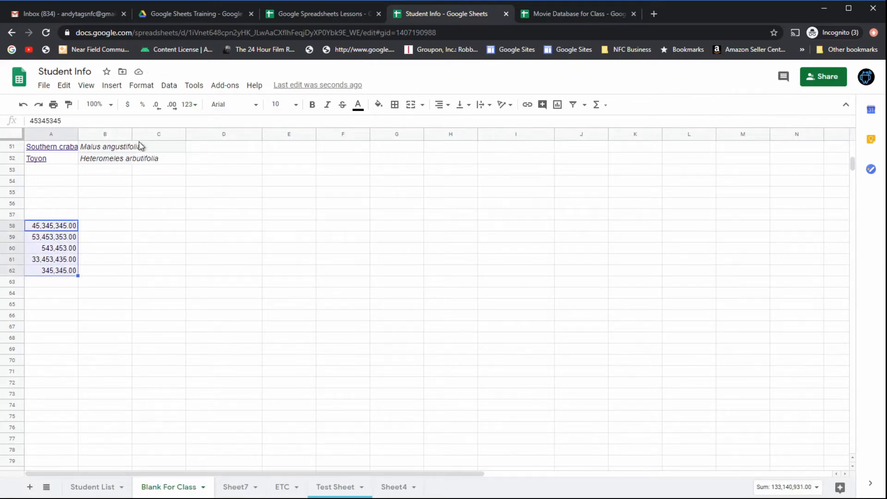
click(189, 105)
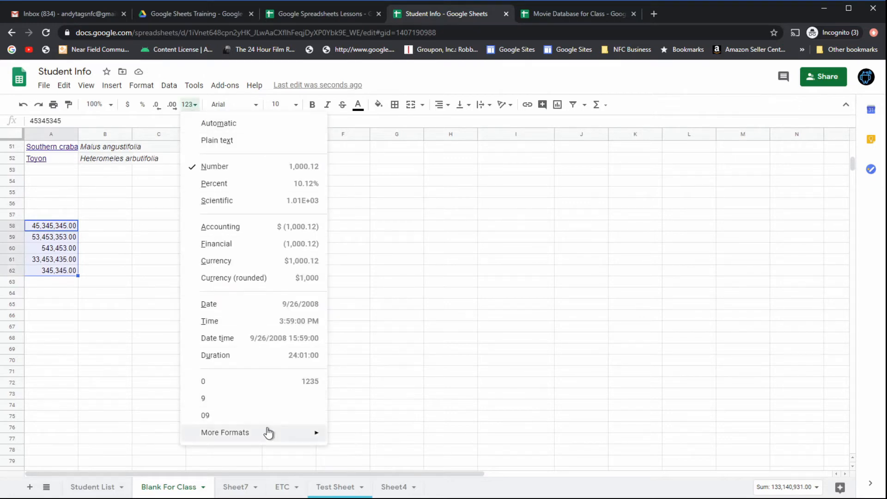
mouse_move(270, 439)
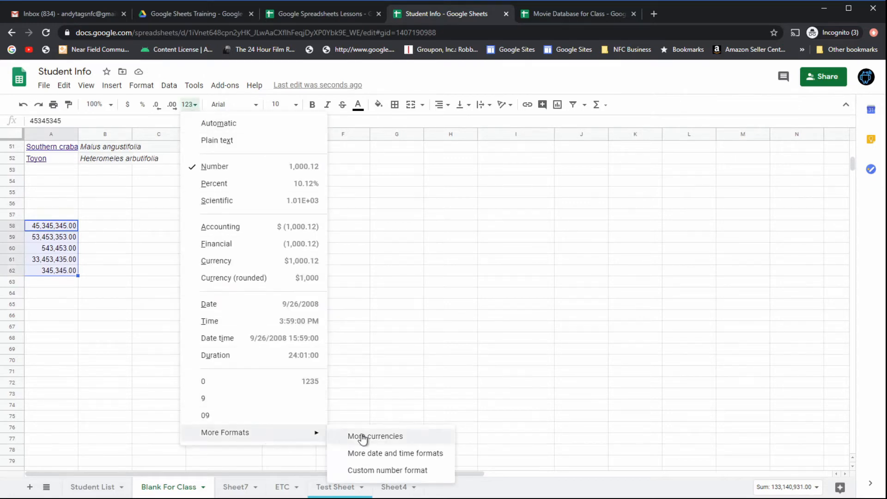
click(406, 471)
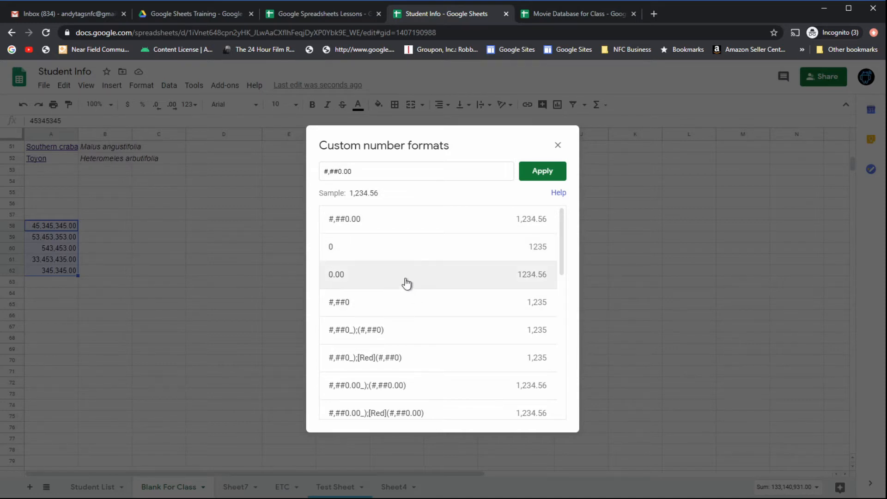
scroll(407, 283, down, 7)
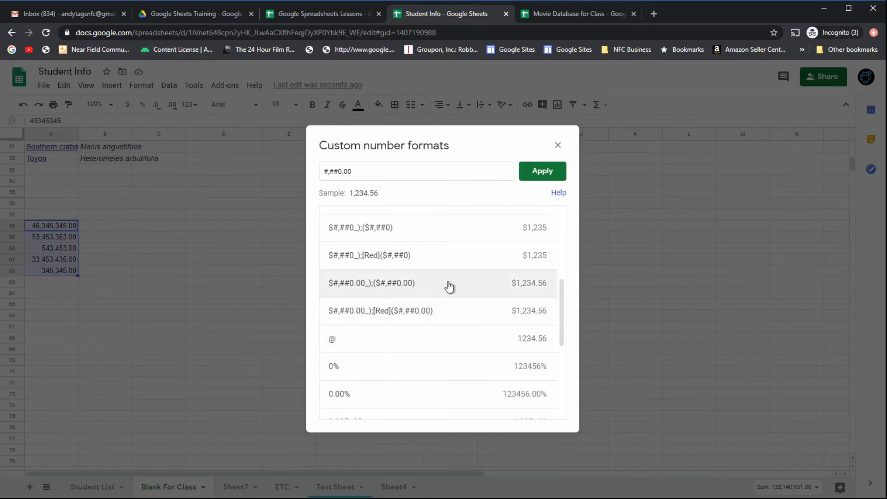
scroll(448, 287, down, 5)
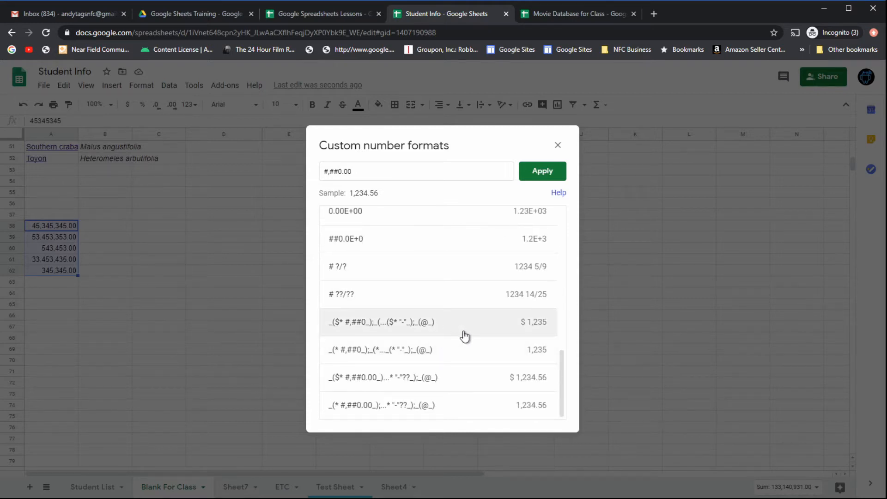
scroll(465, 336, up, 8)
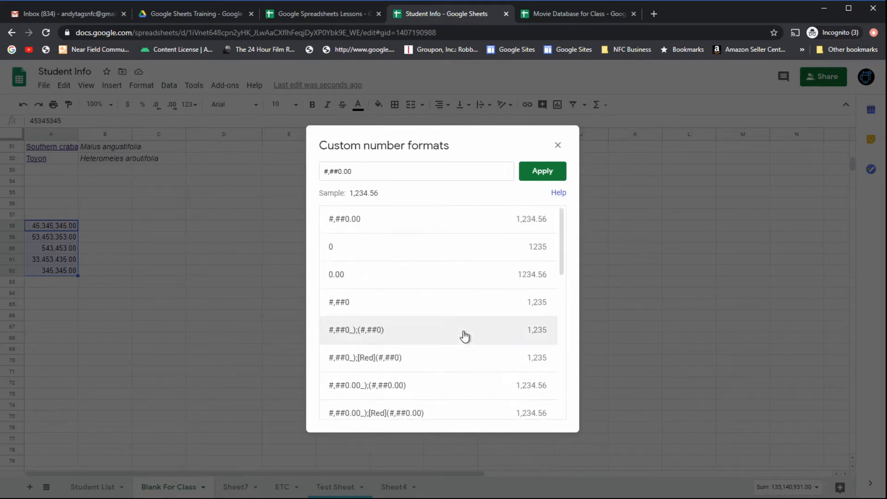
click(558, 146)
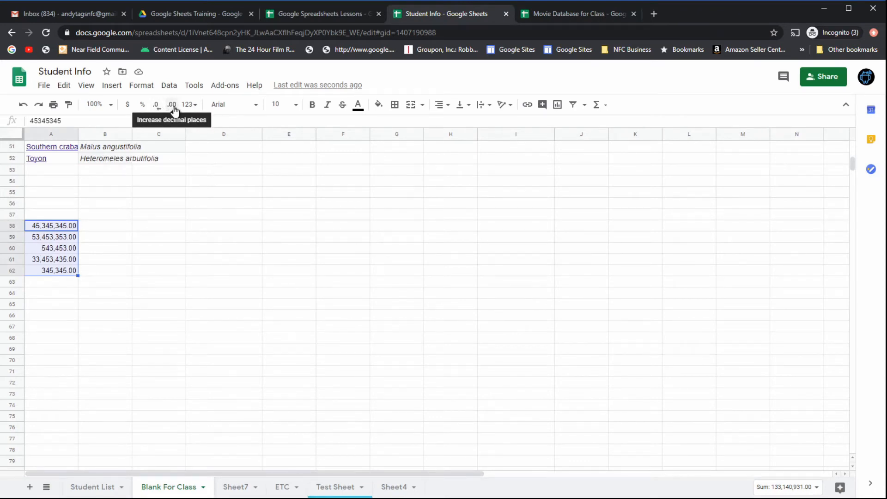
Step: Remove both decimal places from the numbers in A58:A62, and add the two decimal places back
click(159, 108)
click(159, 108)
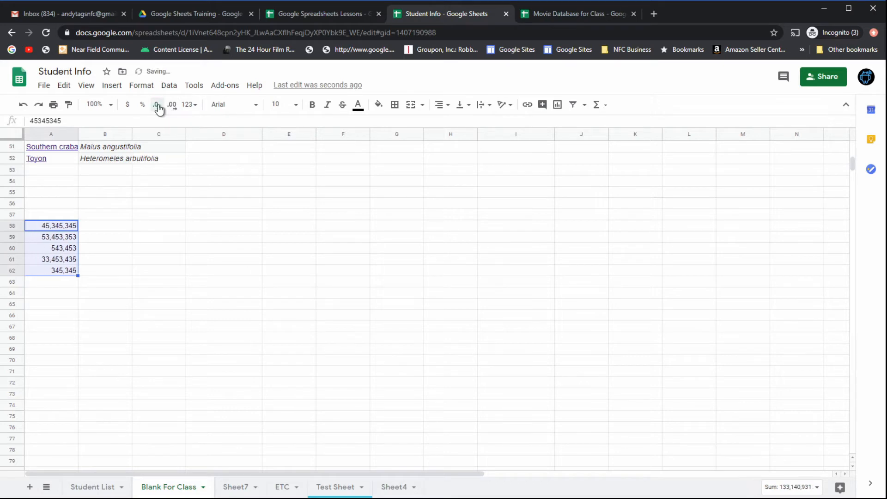
click(172, 106)
click(172, 106)
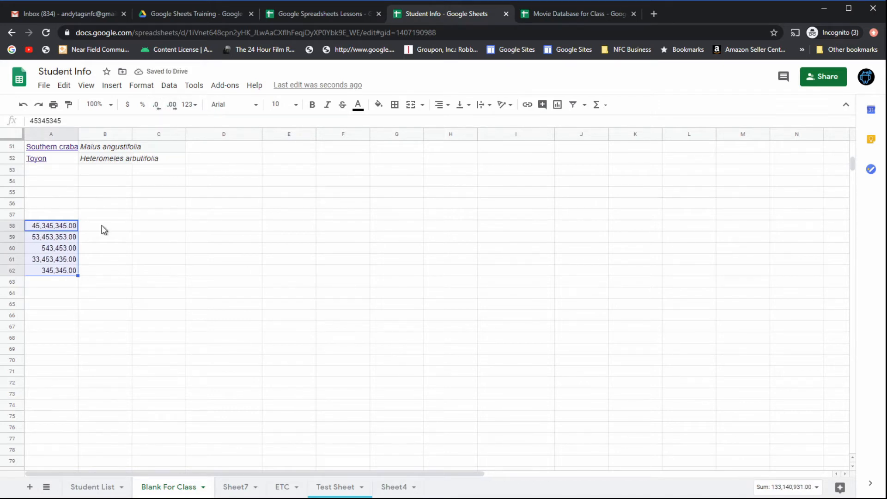
click(114, 249)
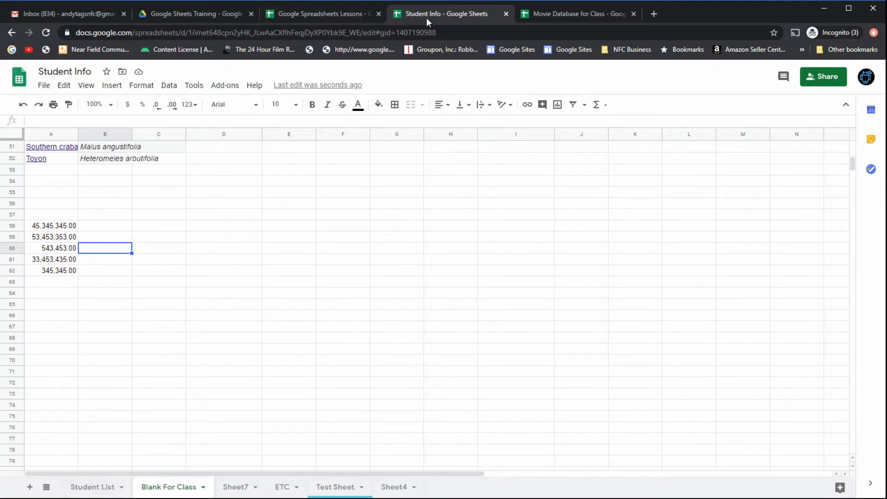
Step: Switch to the Google Spreadsheets Lessons file and fill the Total row A6:C6 on the Budget sheet with yellow
click(347, 15)
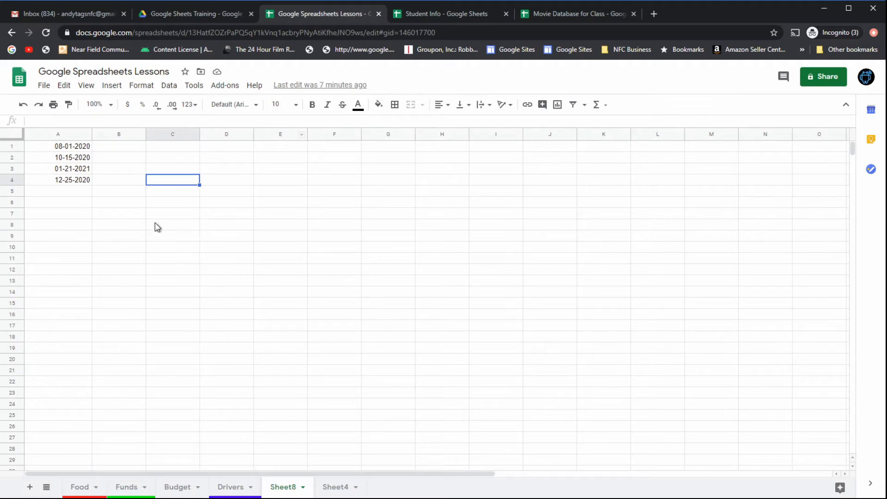
click(129, 486)
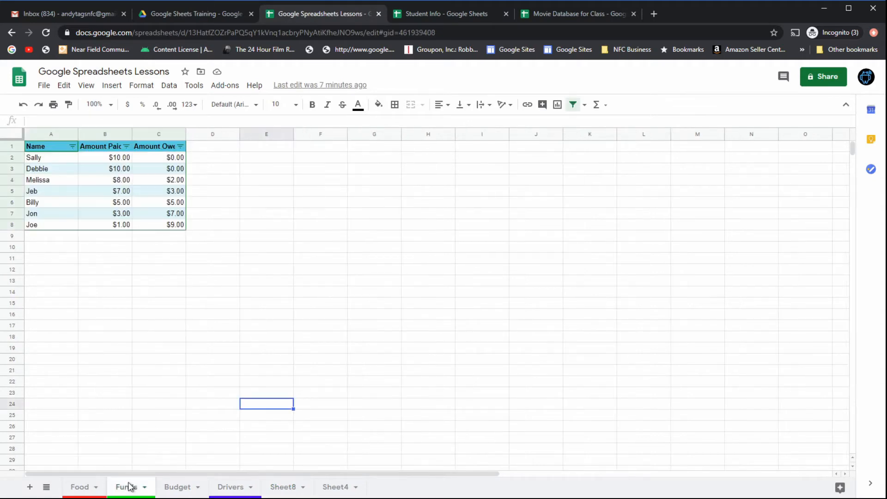
click(177, 486)
click(292, 238)
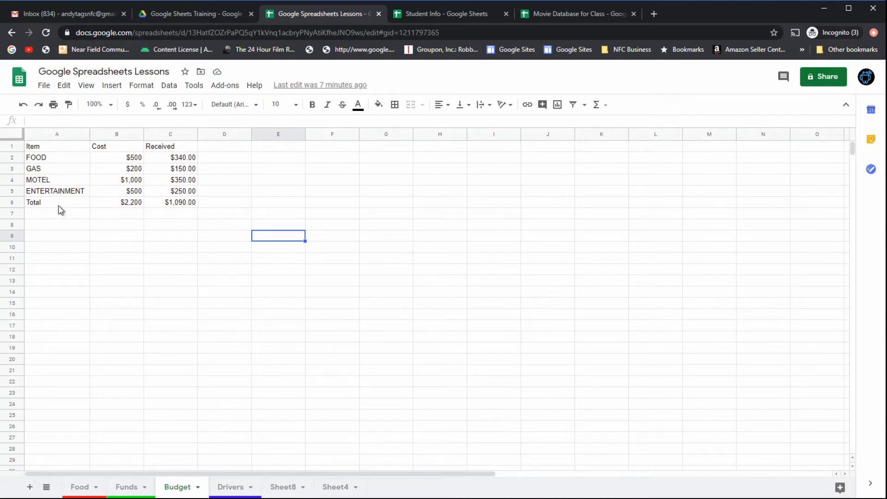
drag(58, 205, 169, 202)
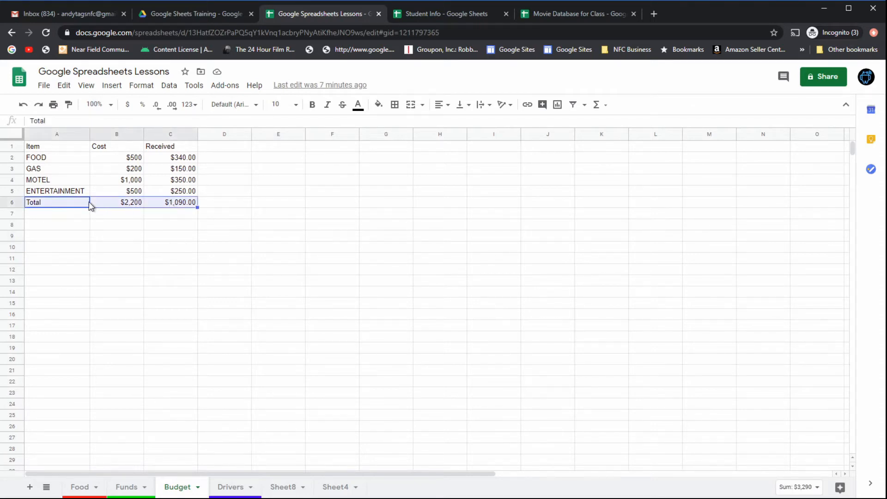
click(378, 105)
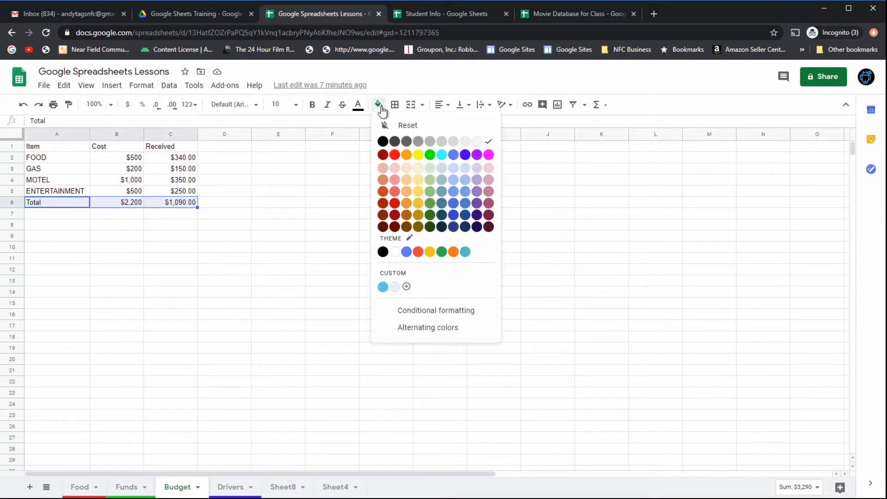
click(418, 155)
click(175, 248)
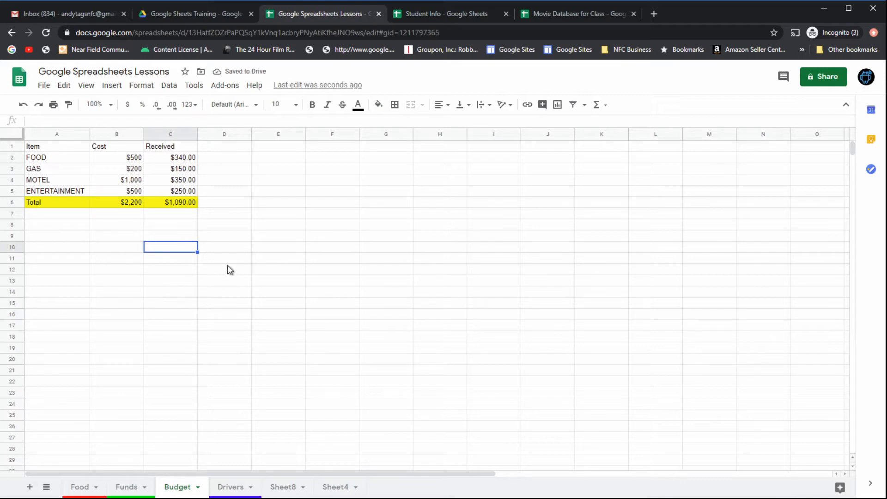
Step: Make the Received total in cell C6 bold
click(185, 215)
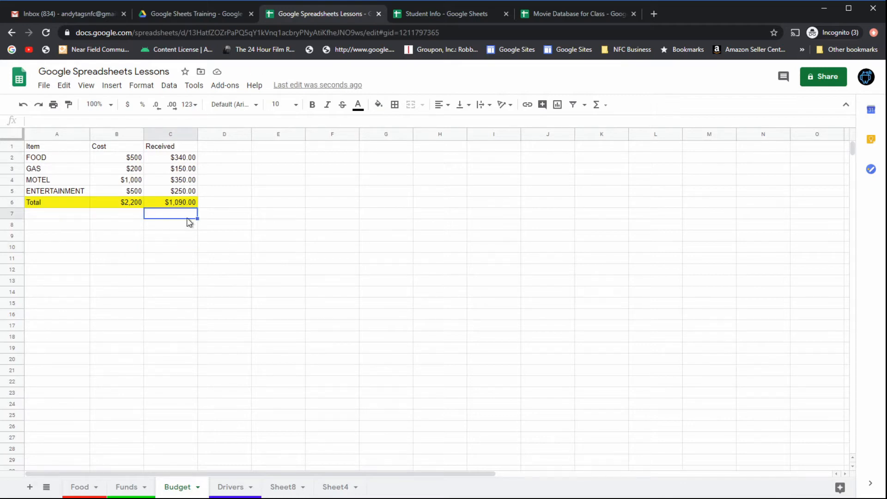
click(167, 203)
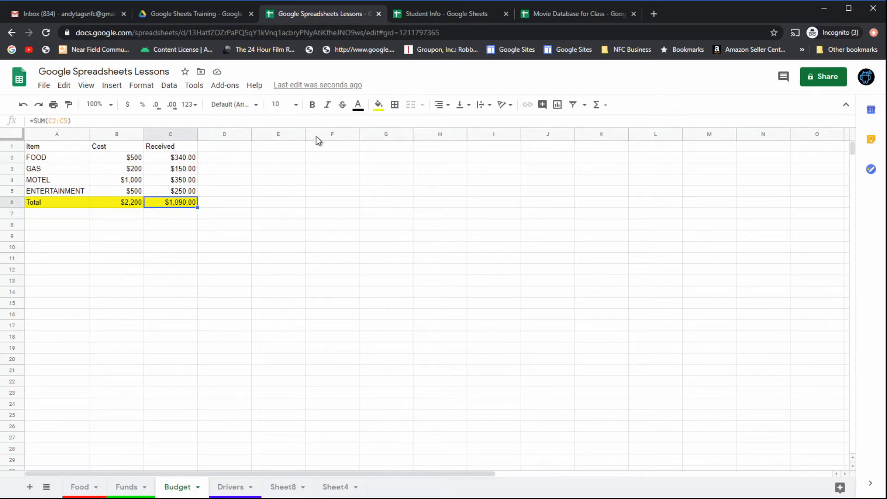
click(312, 105)
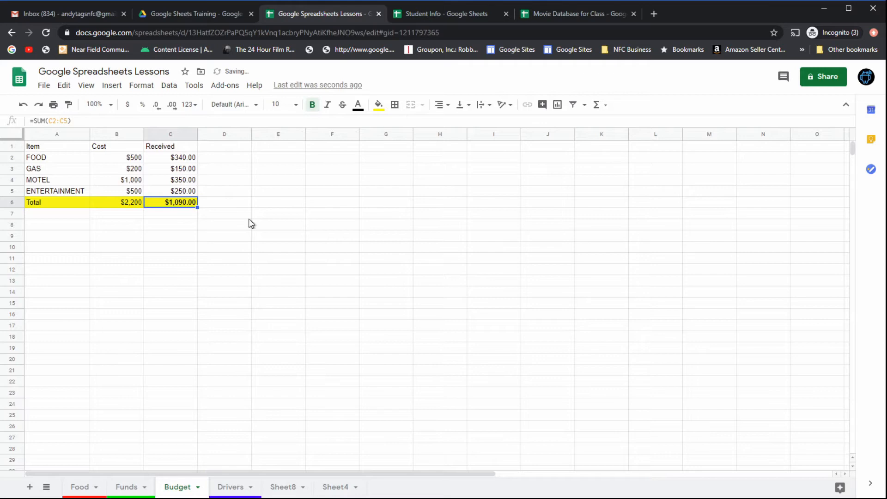
click(206, 237)
Step: Set the header cells A1:C1 to font size 12 and the Roboto font
click(45, 148)
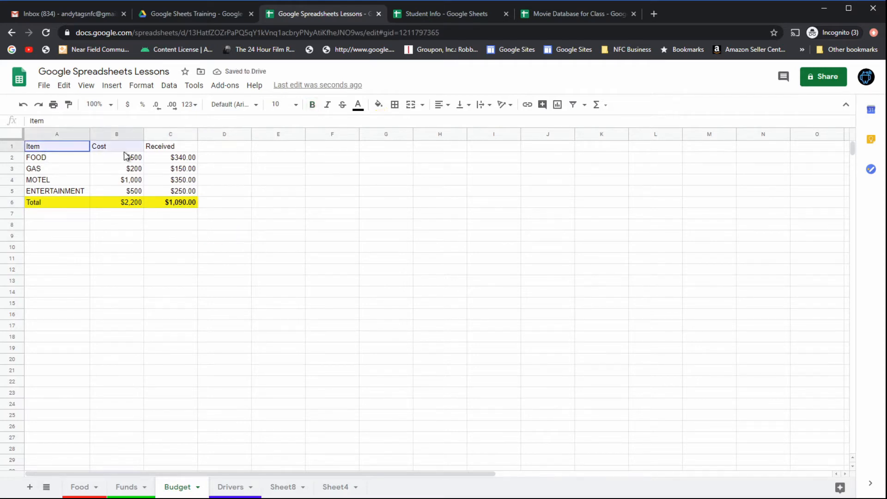
shift+click(167, 147)
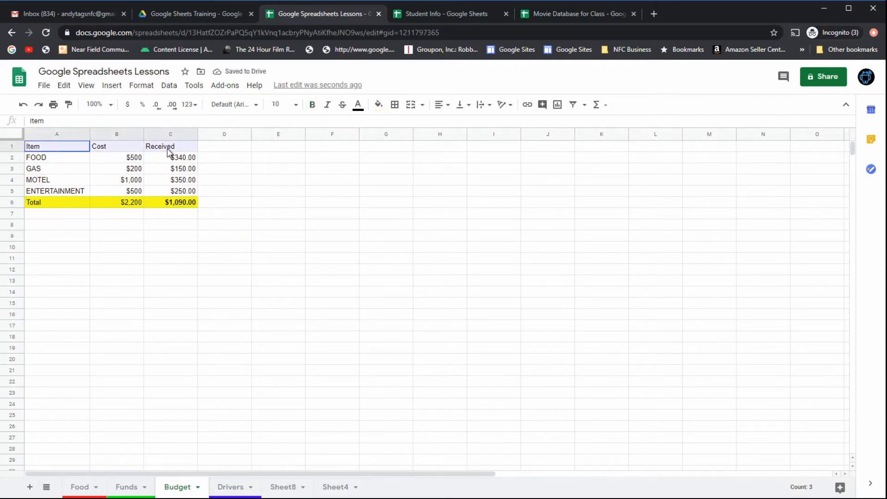
click(290, 110)
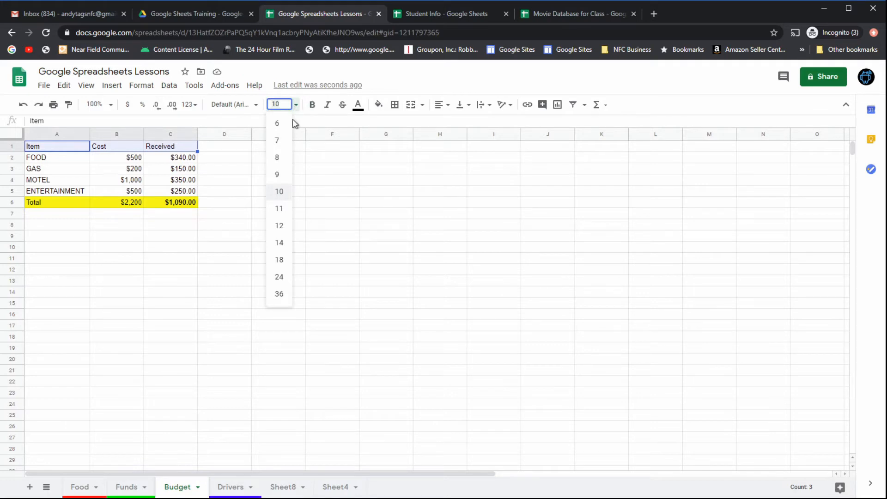
click(279, 226)
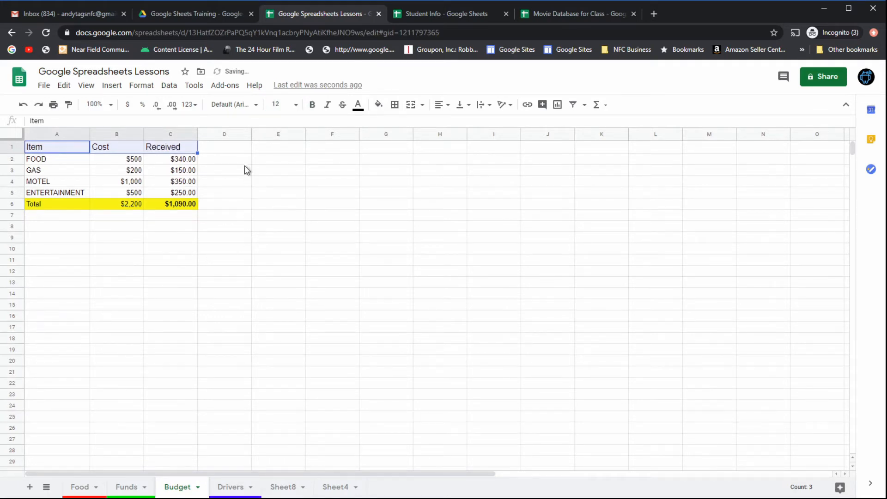
click(251, 105)
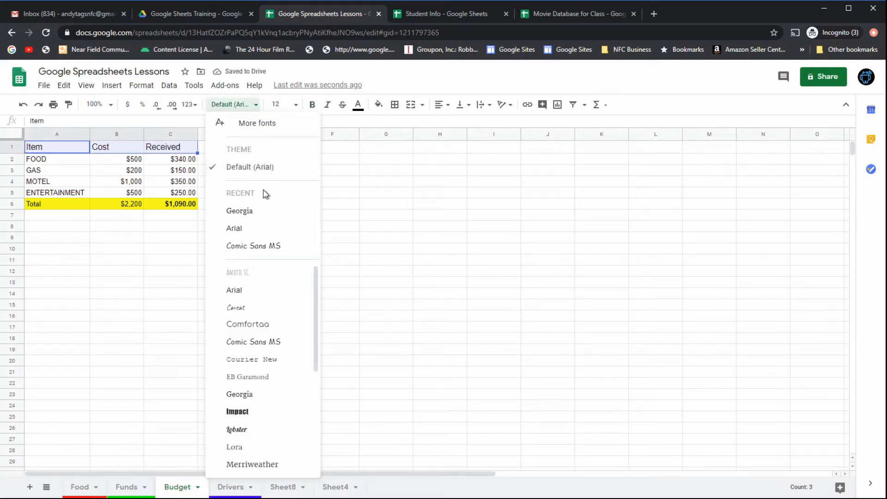
scroll(264, 344, down, 3)
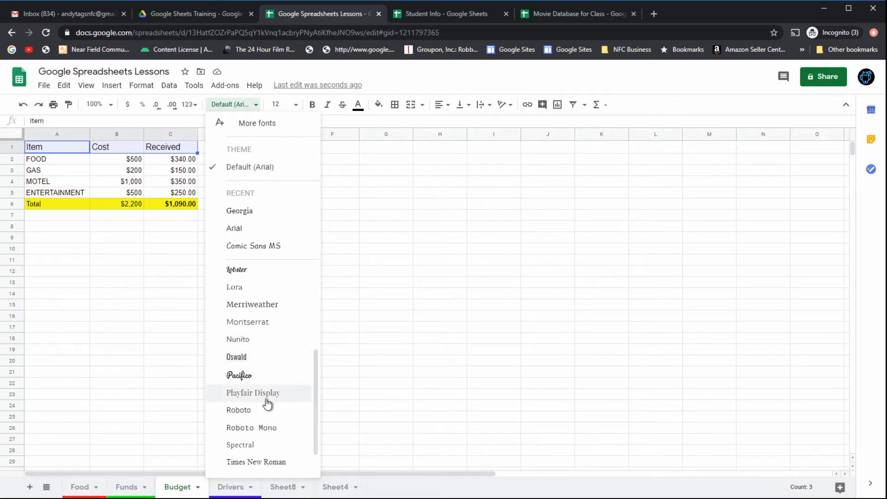
click(237, 410)
click(117, 270)
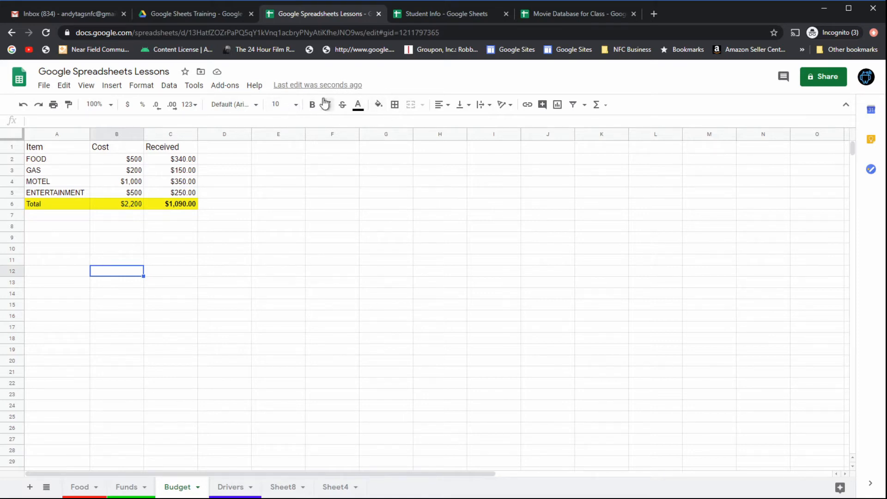
click(183, 250)
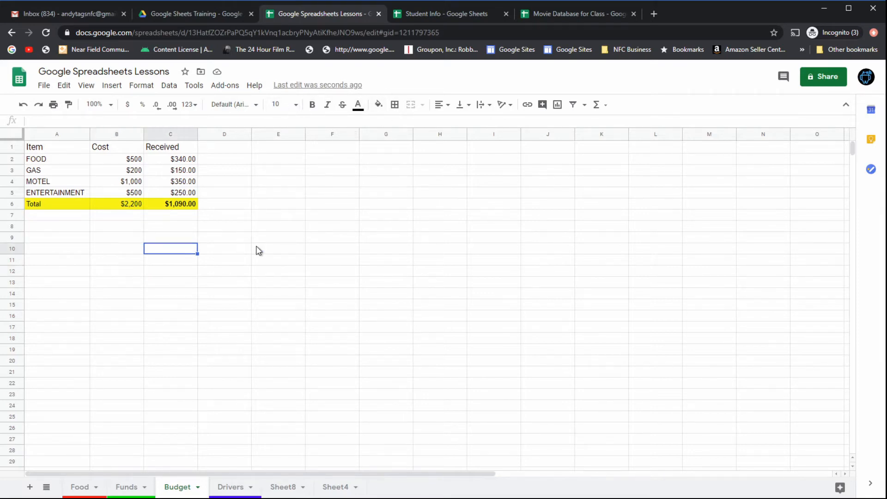
Step: Change the text color of the Received total in cell C6 to red
click(183, 204)
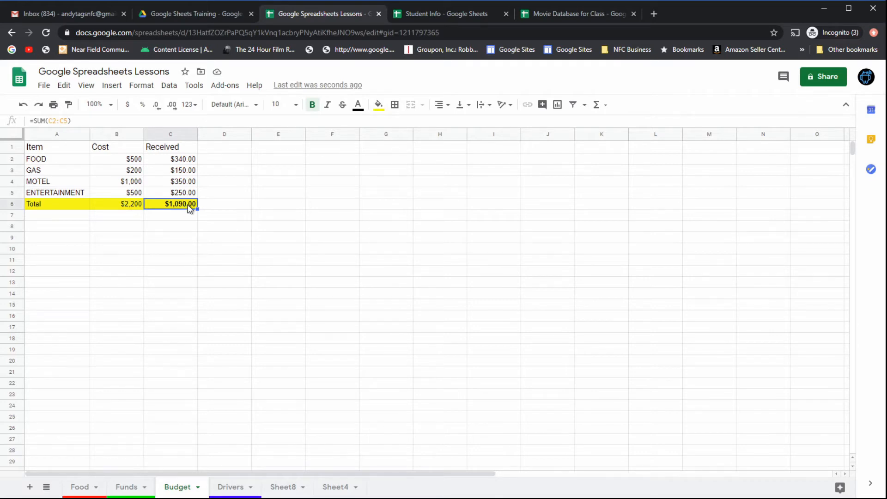
click(359, 110)
click(373, 154)
click(186, 217)
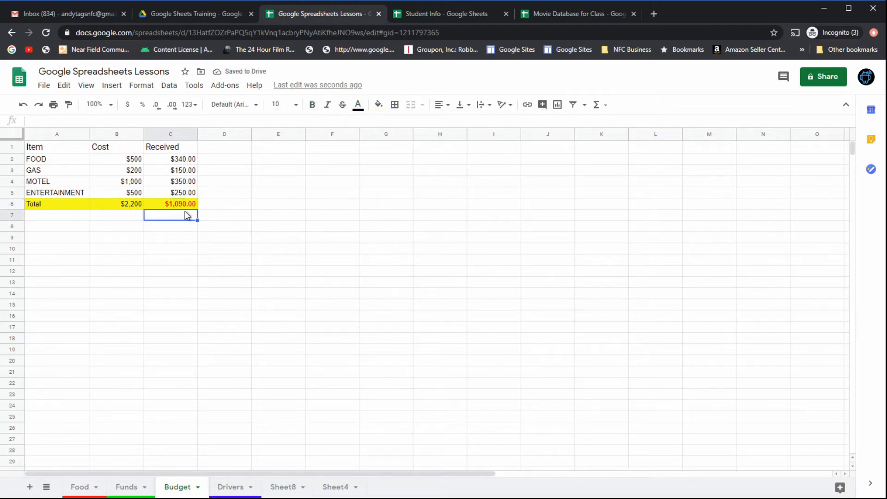
click(108, 206)
click(202, 227)
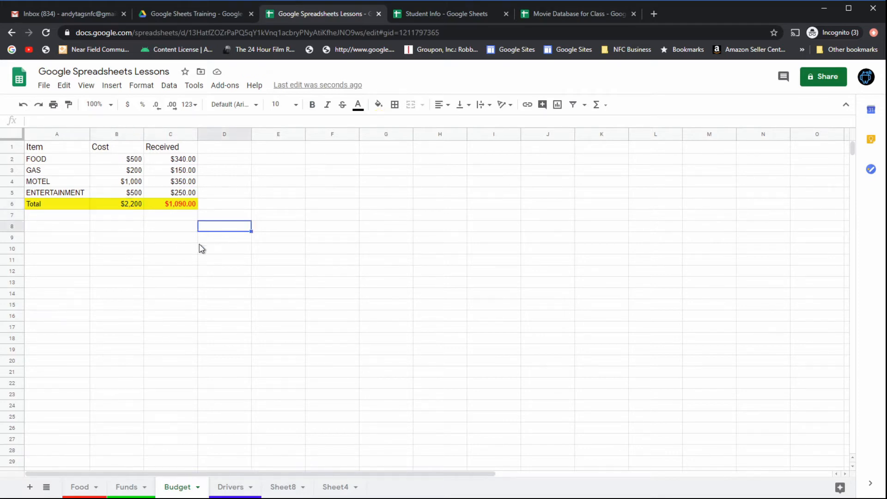
Step: Make the header cells A1:C1 bold and set their font size to 10
click(44, 151)
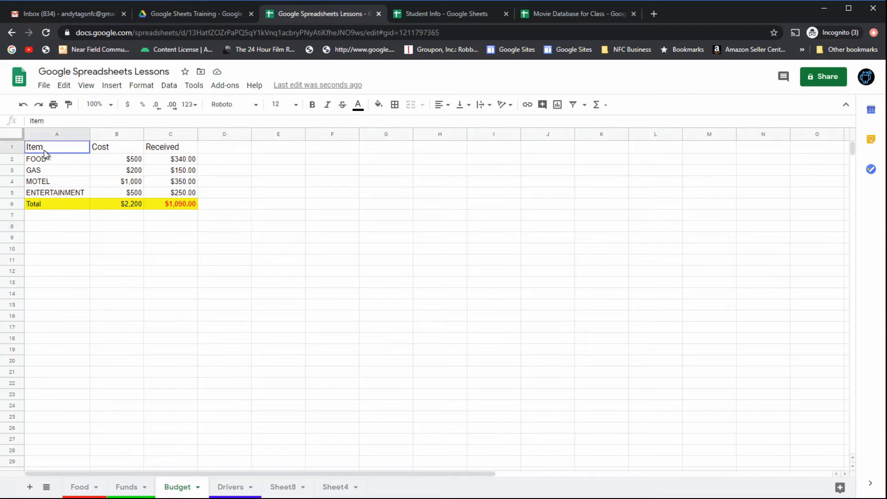
drag(44, 151, 162, 146)
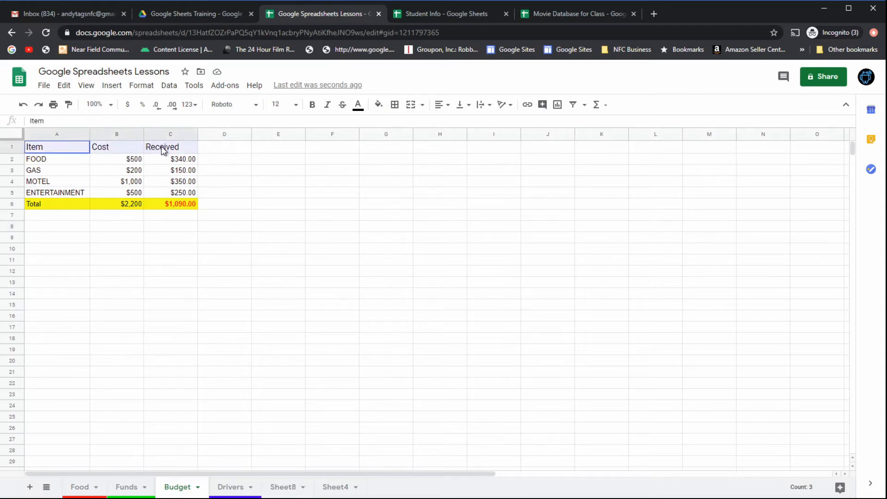
click(312, 105)
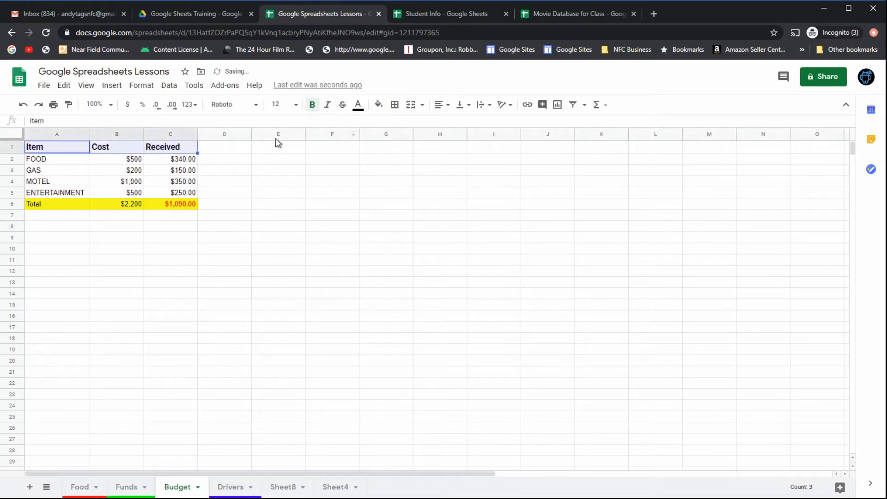
click(295, 105)
click(281, 198)
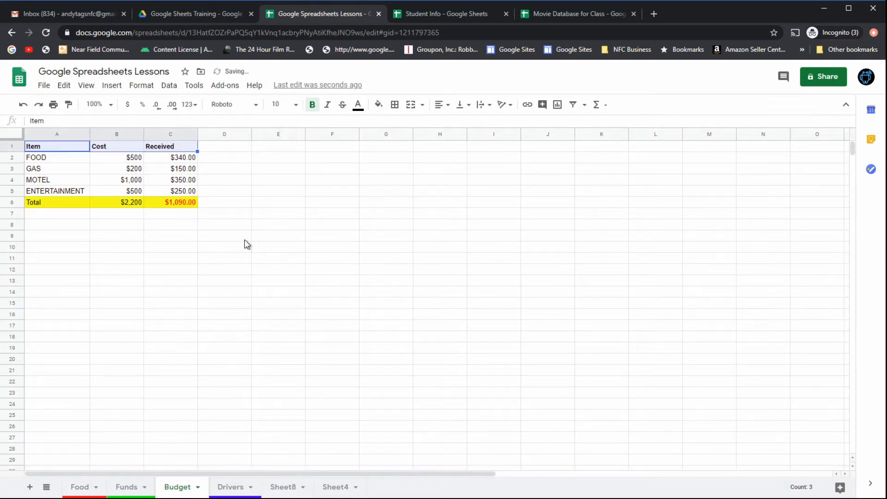
Step: Fill the header cells A1:C1 with light pink
click(384, 109)
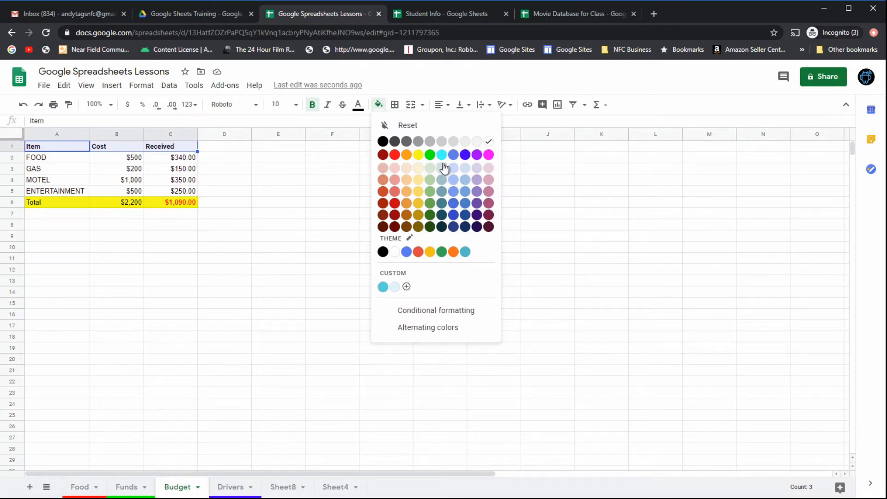
click(488, 168)
click(281, 203)
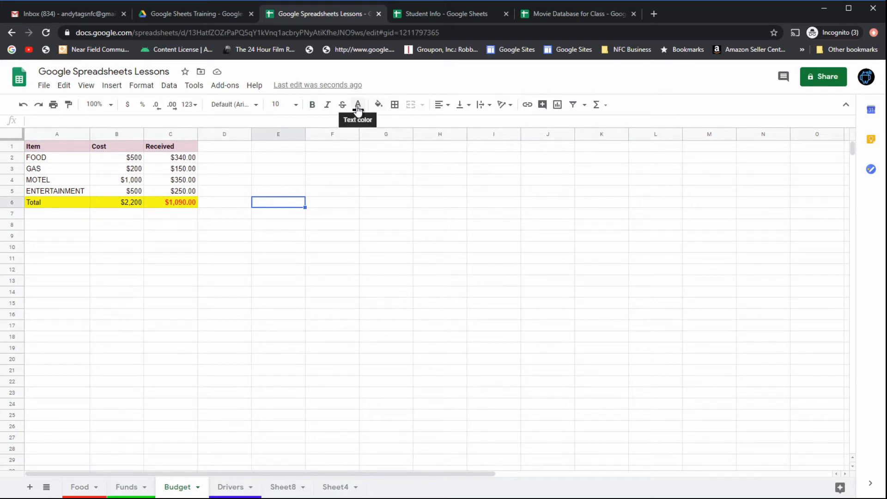
click(379, 105)
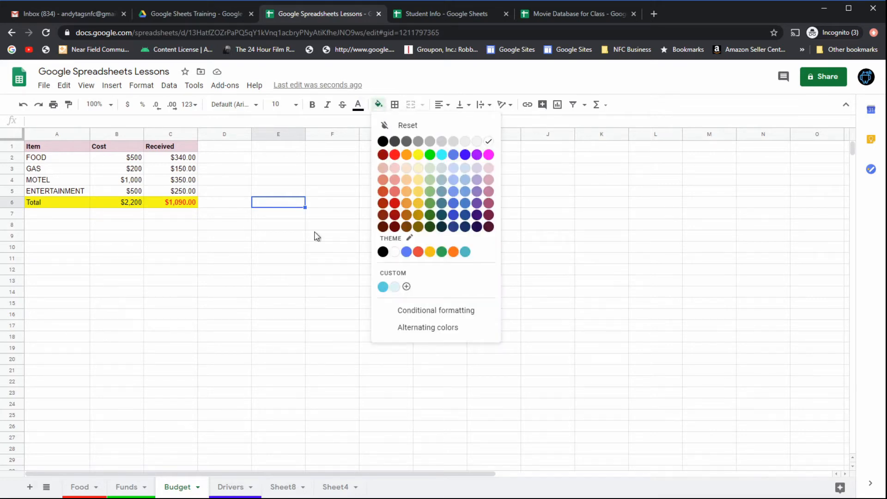
click(314, 318)
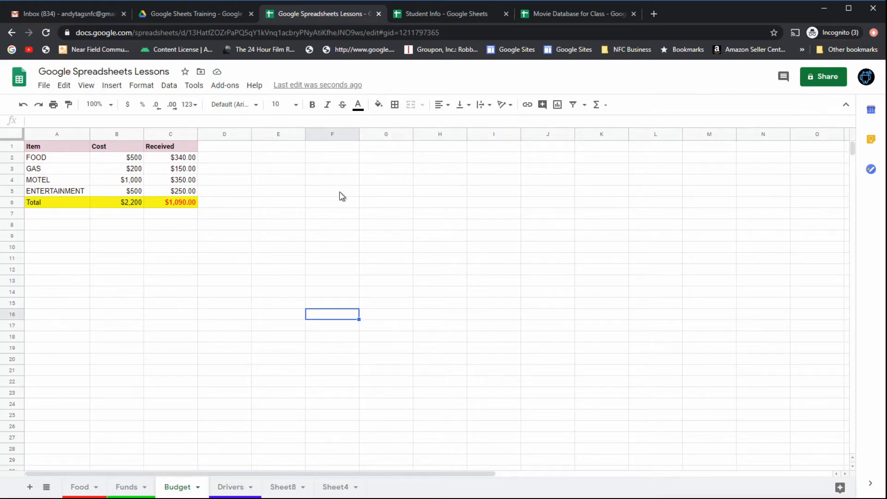
Step: Switch to the Funds sheet without renaming it
click(88, 488)
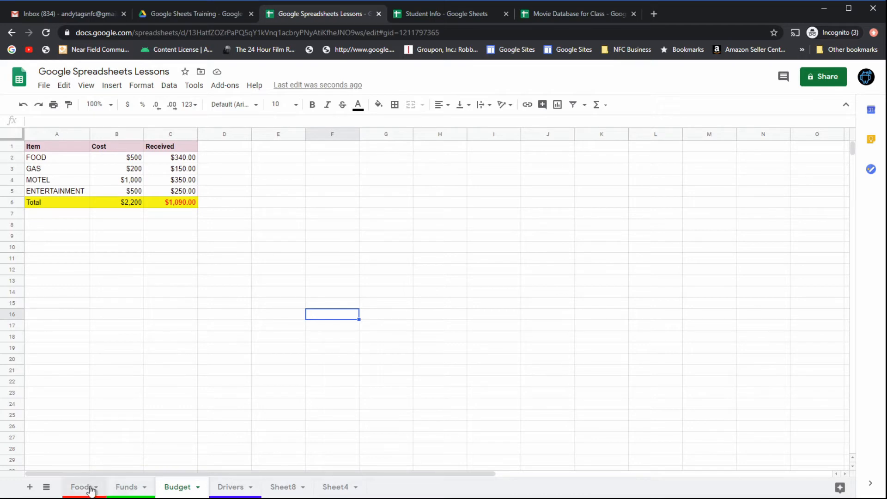
double_click(122, 488)
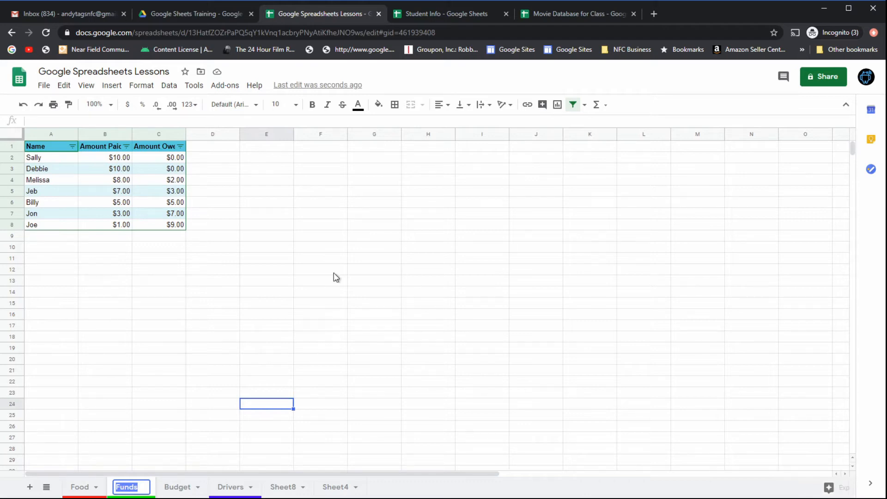
click(61, 180)
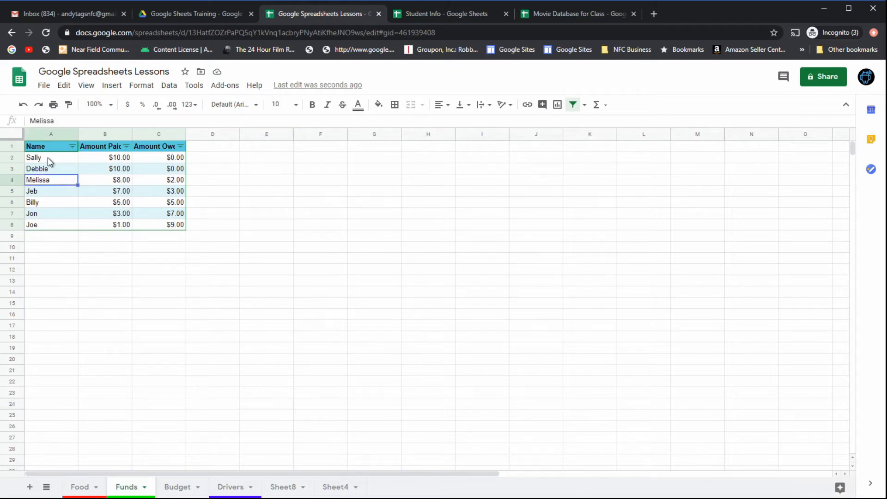
click(133, 267)
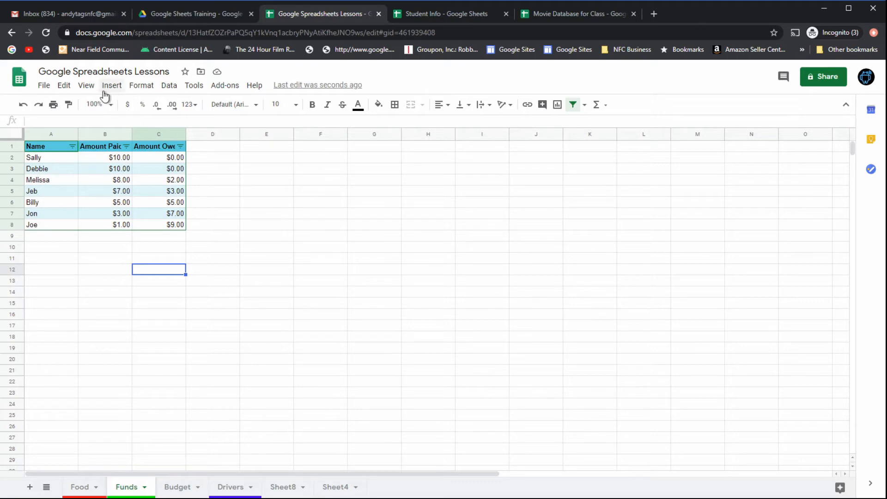
Step: Hide the gridlines on the Funds sheet and show them again
click(83, 88)
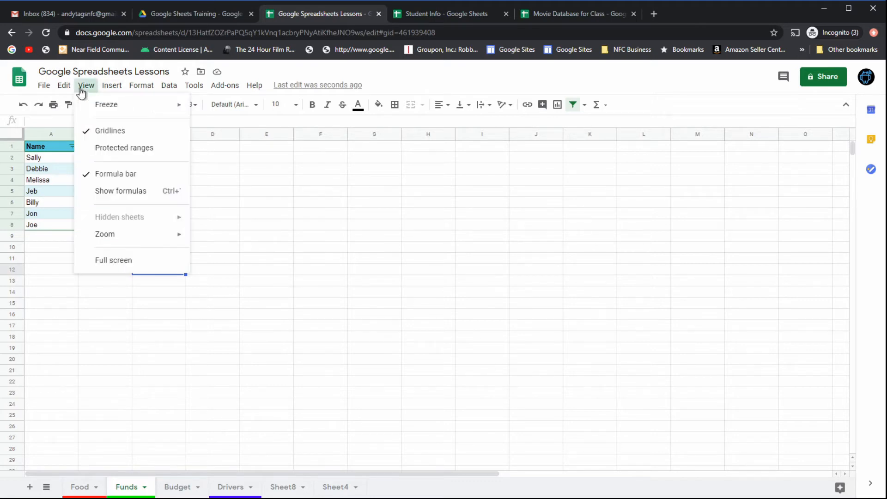
click(99, 134)
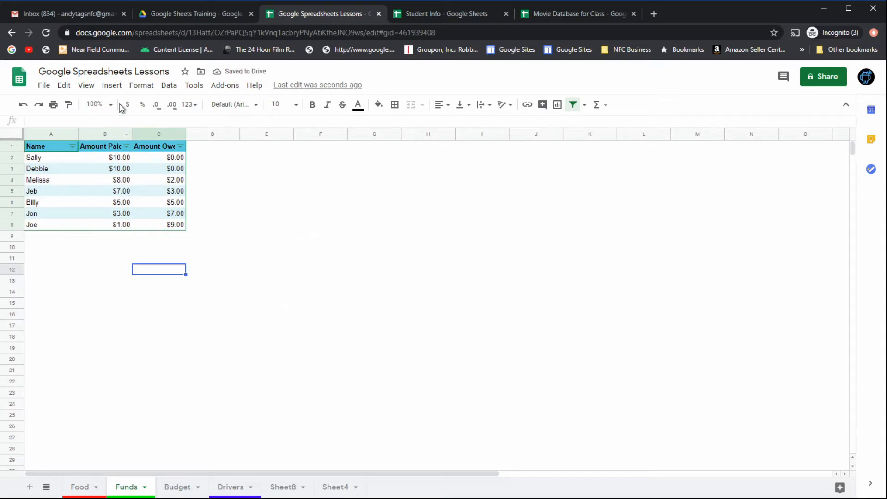
click(86, 86)
click(100, 133)
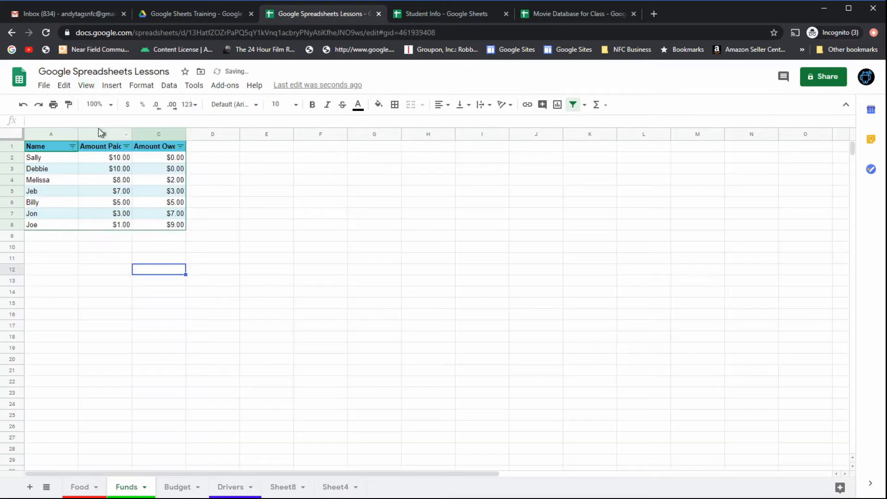
Step: Select the whole table A1:C8 on the Funds sheet
drag(52, 146, 163, 225)
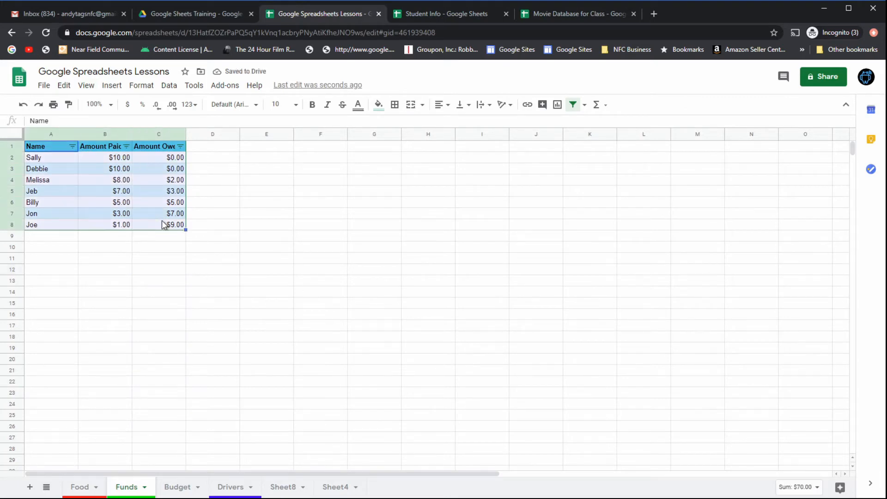
Step: Copy the table in A1:C8 on the Funds sheet and paste it starting at cell G13
key(ctrl+c)
click(360, 277)
key(ctrl+v)
click(562, 257)
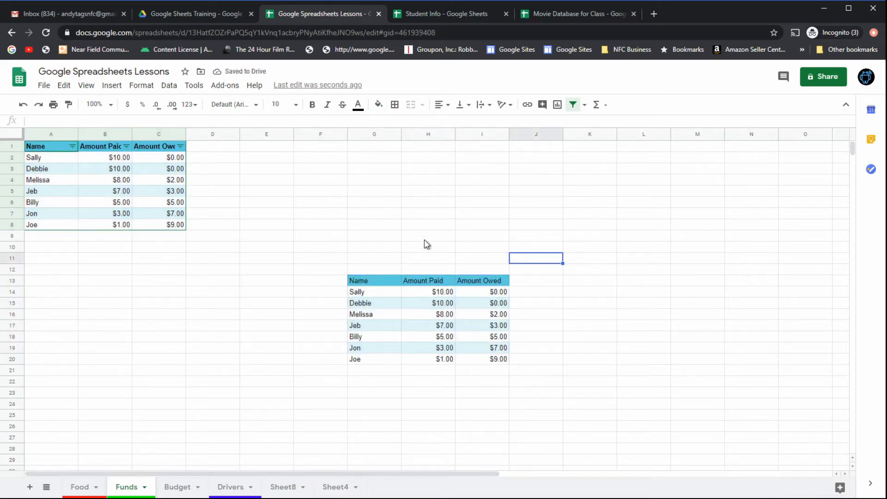
click(395, 106)
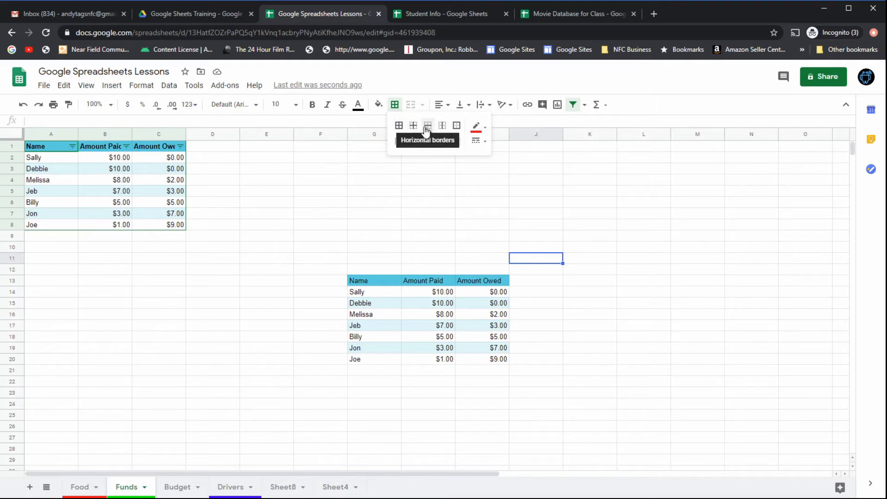
click(457, 130)
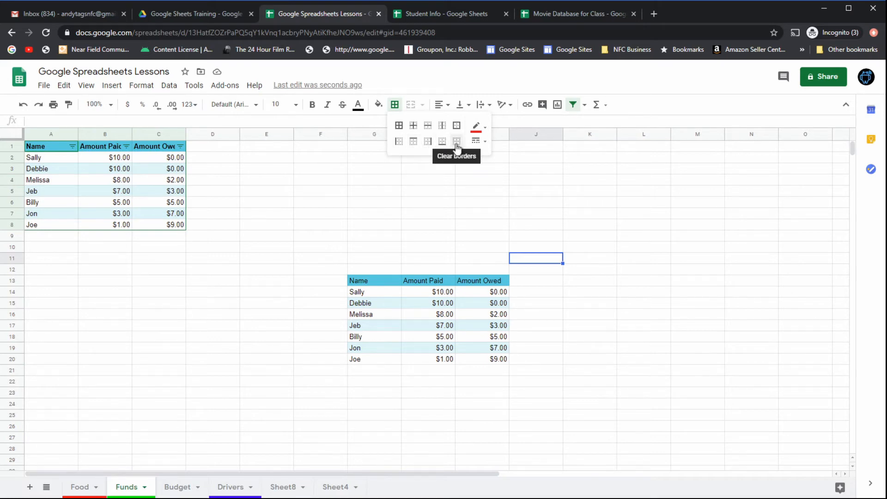
click(449, 205)
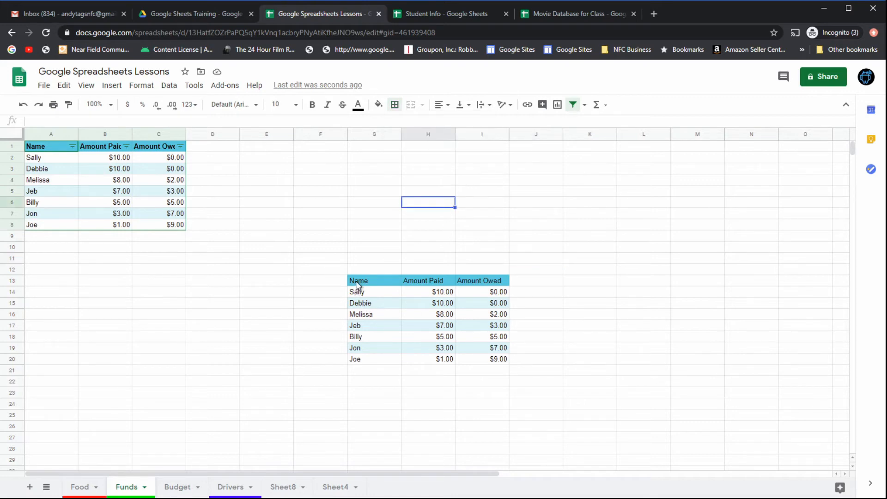
Step: Apply thin gray borders to all cells of the pasted table G13:I20 and hide the sheet's gridlines
drag(358, 280, 493, 362)
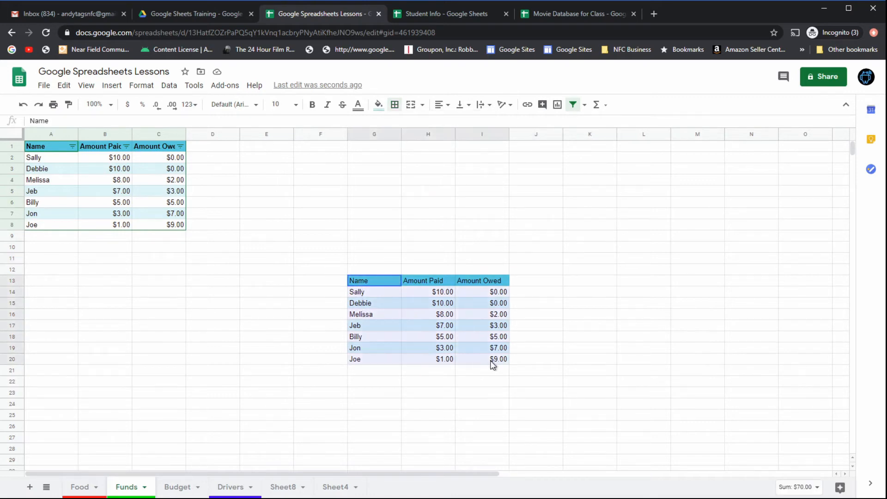
click(394, 108)
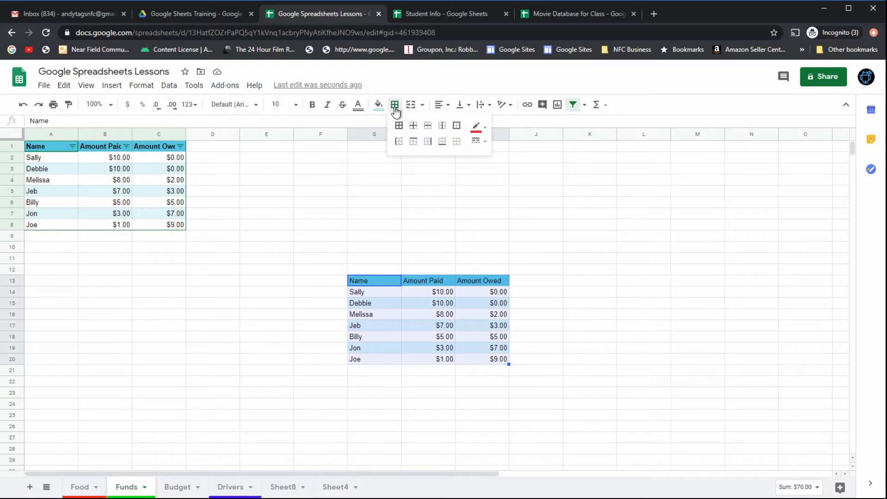
click(479, 128)
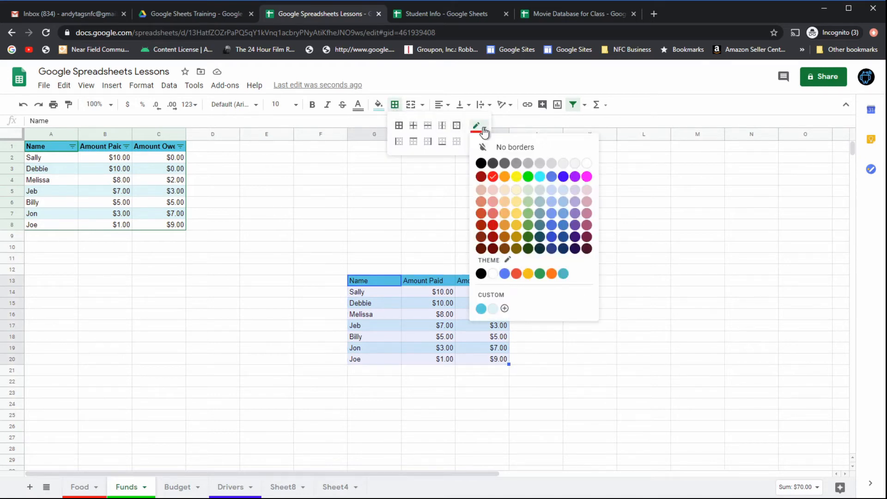
click(527, 166)
click(480, 141)
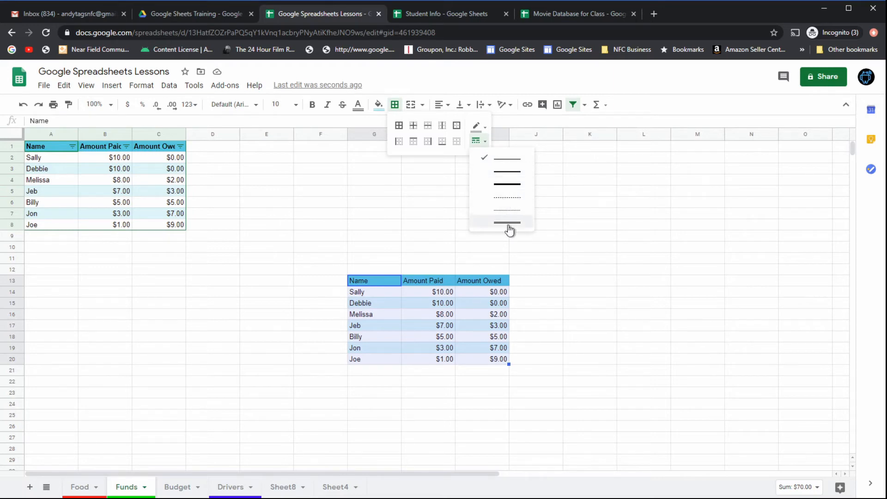
click(506, 159)
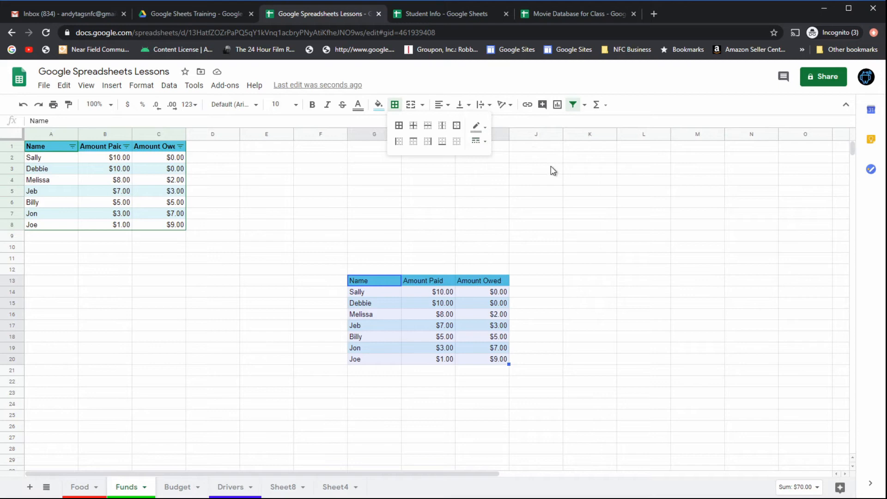
click(398, 125)
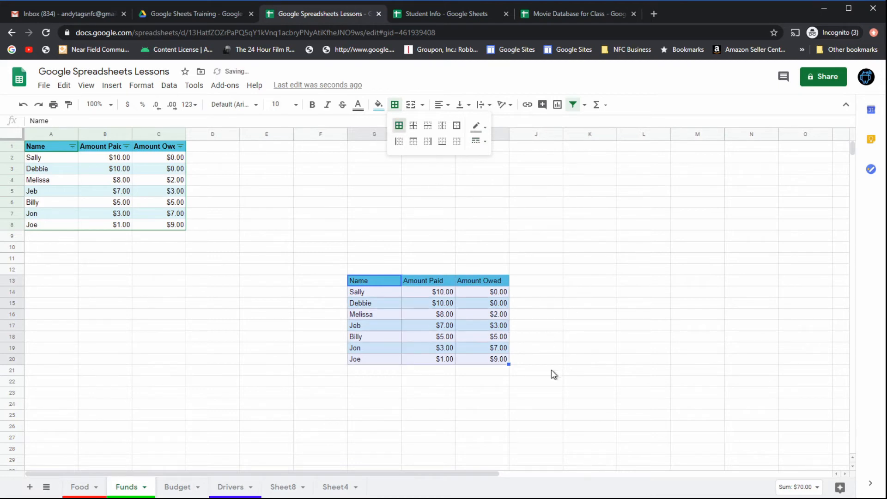
click(421, 382)
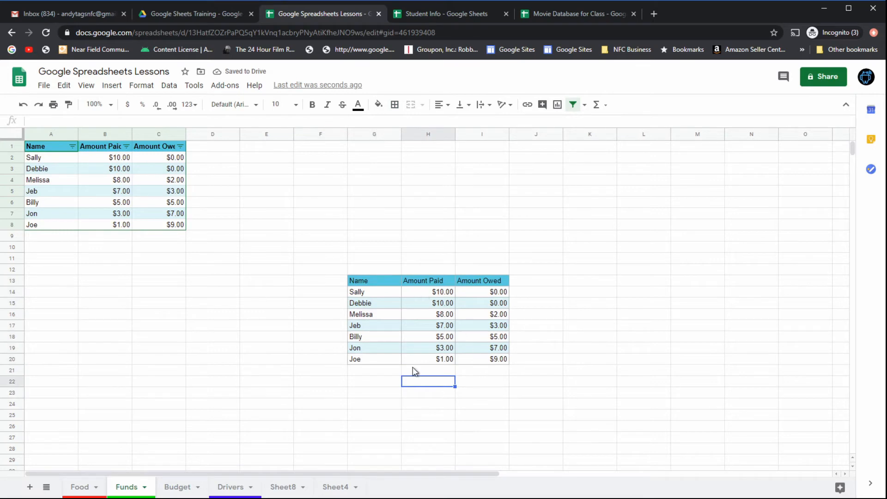
click(87, 86)
click(106, 131)
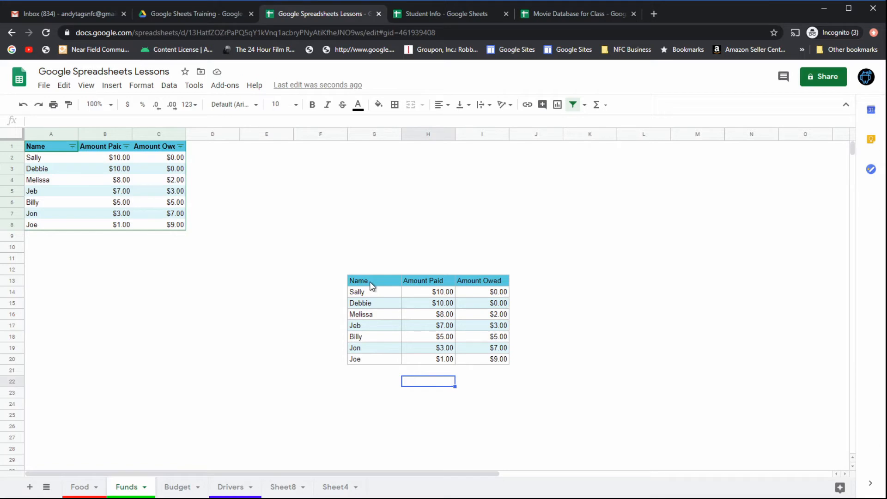
Step: Add a black outer border around the pasted table G13:I20
drag(372, 281, 496, 363)
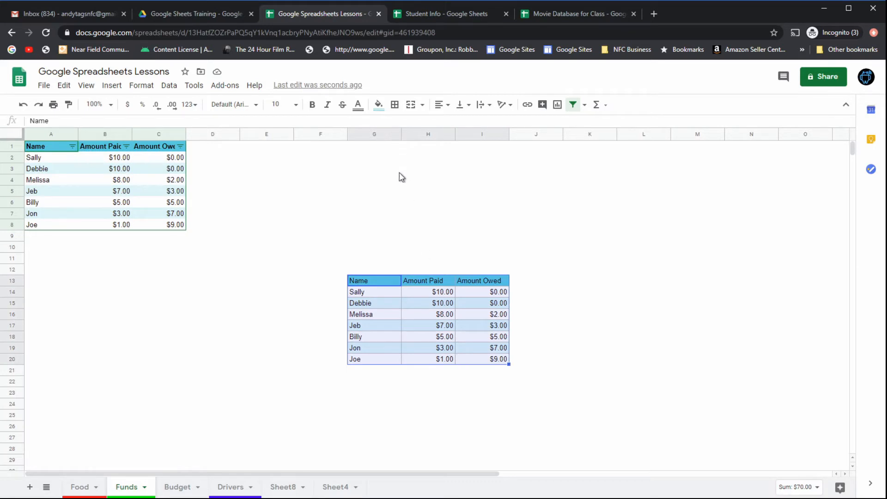
click(395, 106)
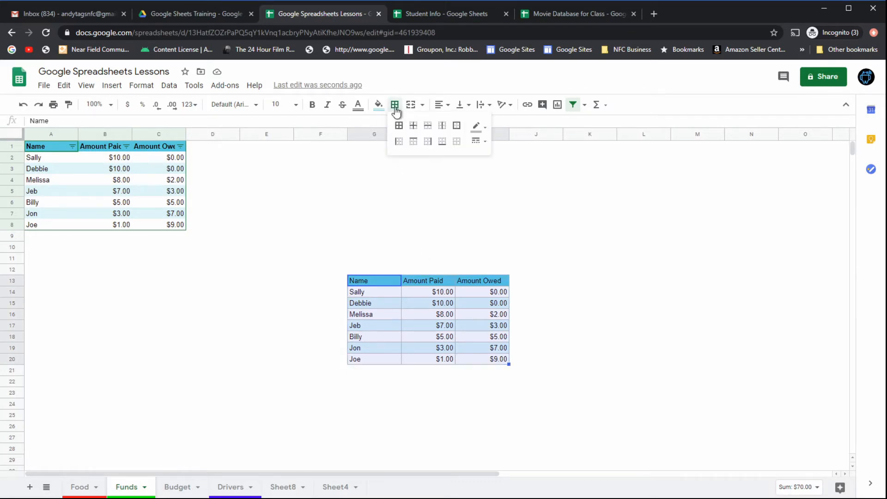
click(477, 127)
click(481, 163)
click(457, 127)
click(455, 130)
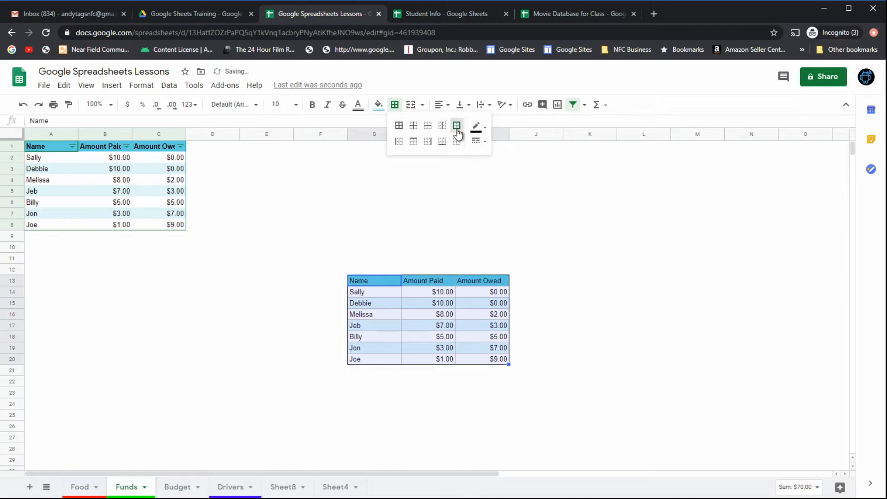
click(530, 307)
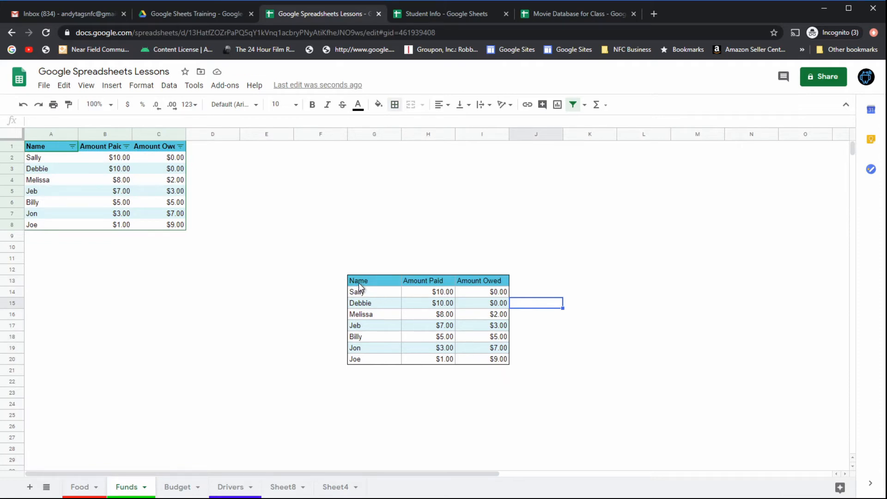
drag(501, 286, 383, 279)
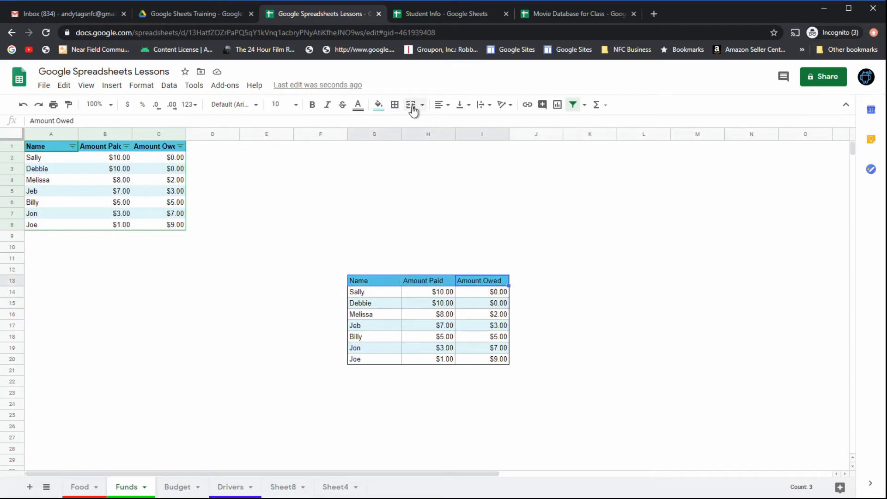
click(397, 106)
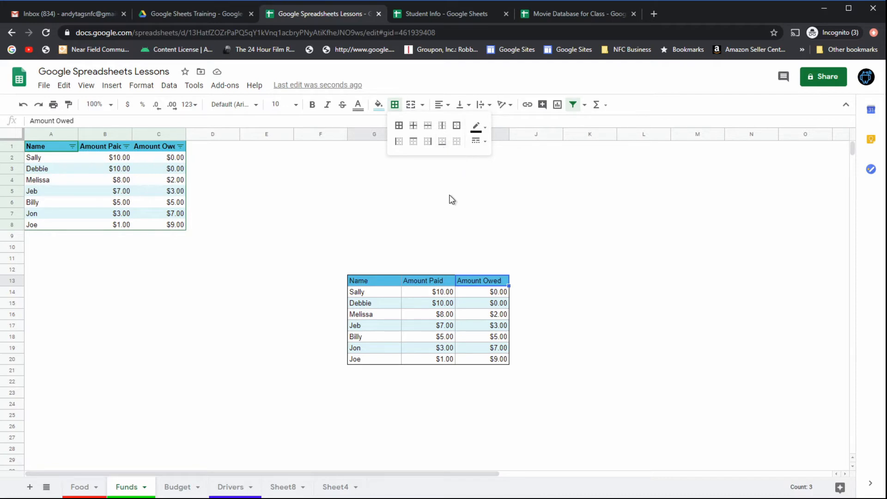
click(364, 300)
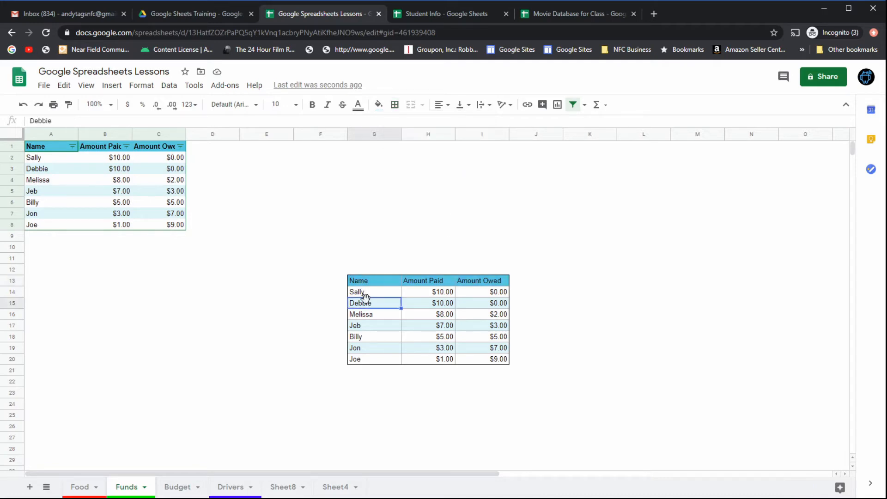
Step: Add a black bottom border under the header row G13:I13 of the pasted table
drag(365, 282, 477, 283)
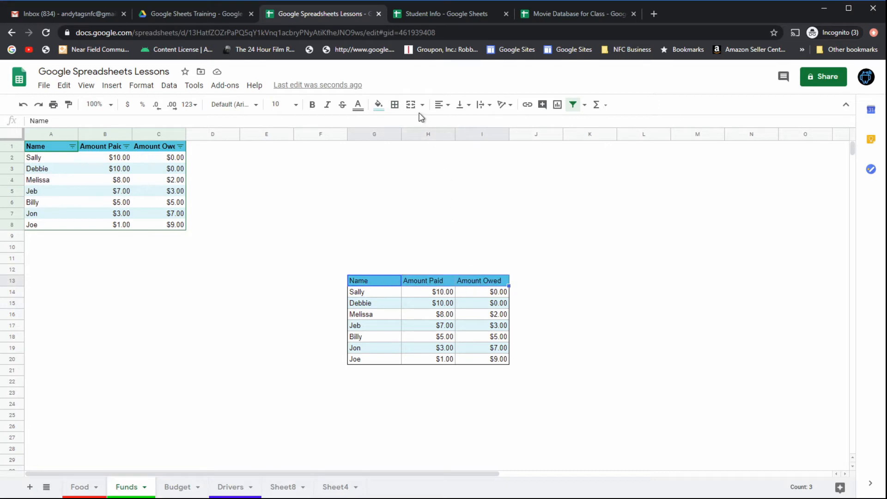
click(395, 104)
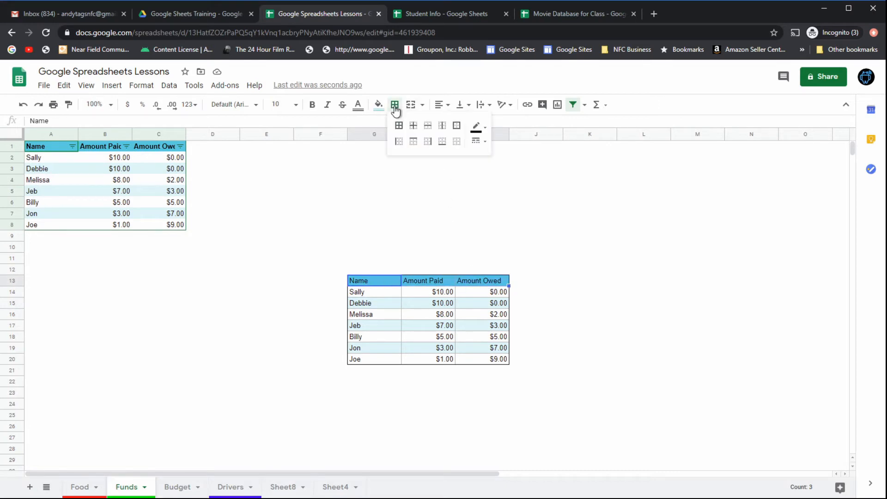
click(442, 142)
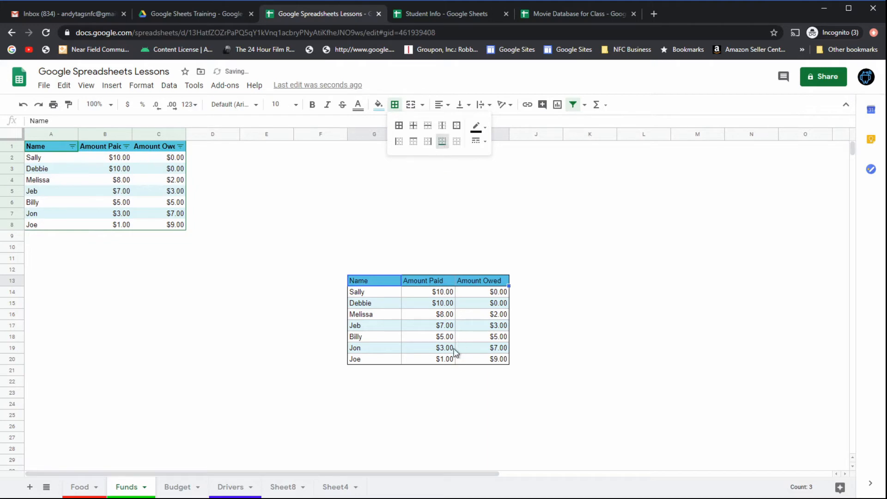
click(427, 325)
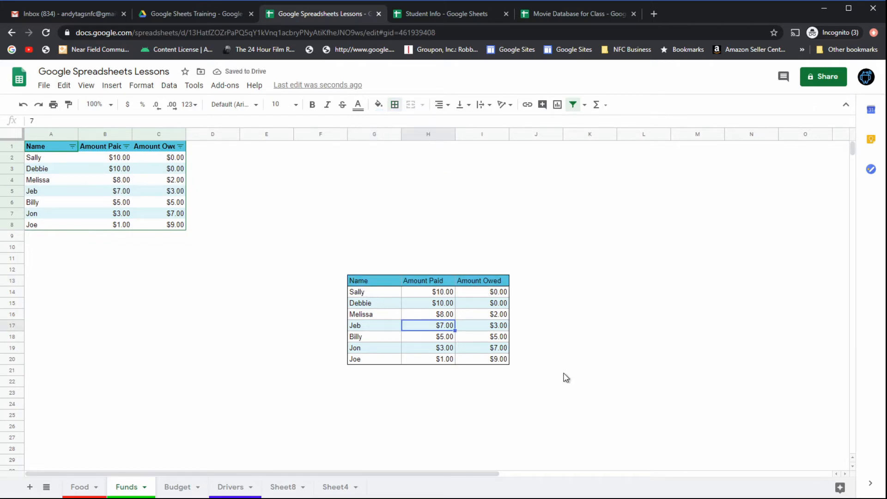
Step: Add a red outer border around the single cell H16 in the Amount Paid column
click(415, 316)
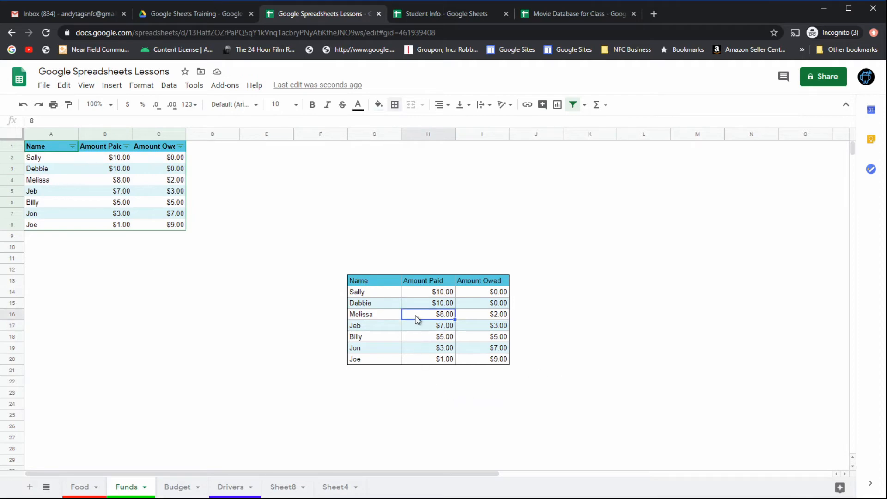
click(395, 106)
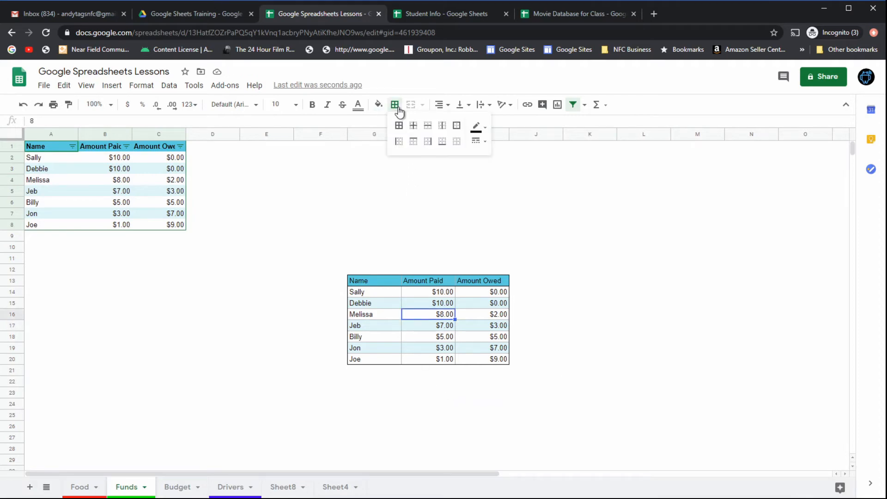
click(477, 126)
click(494, 177)
click(456, 128)
click(534, 351)
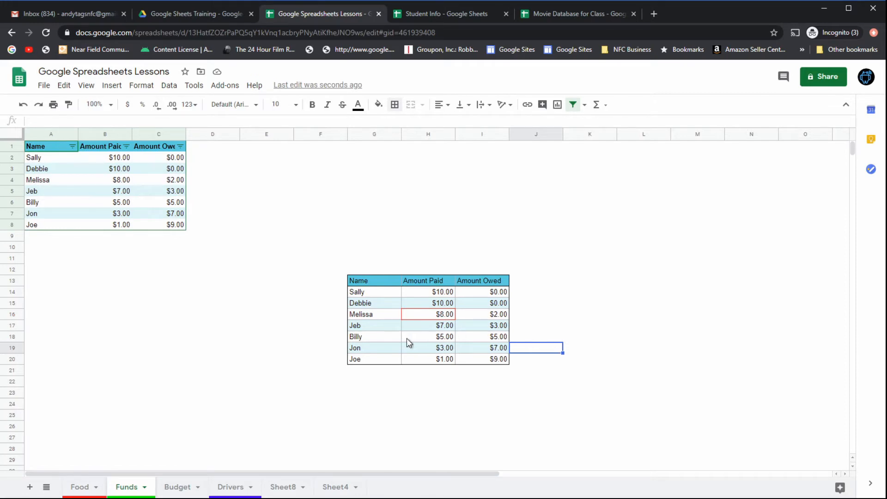
Step: Apply purple vertical borders between the columns of cells G17:I19
drag(389, 328, 475, 344)
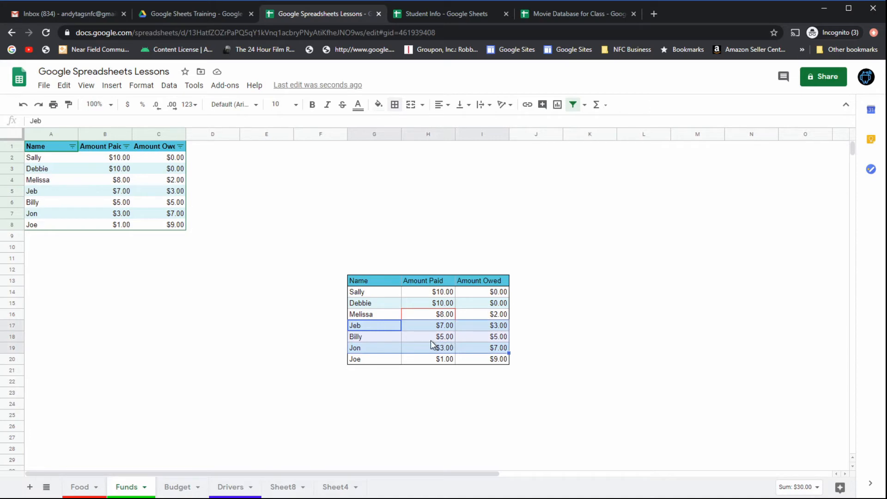
click(398, 109)
click(476, 126)
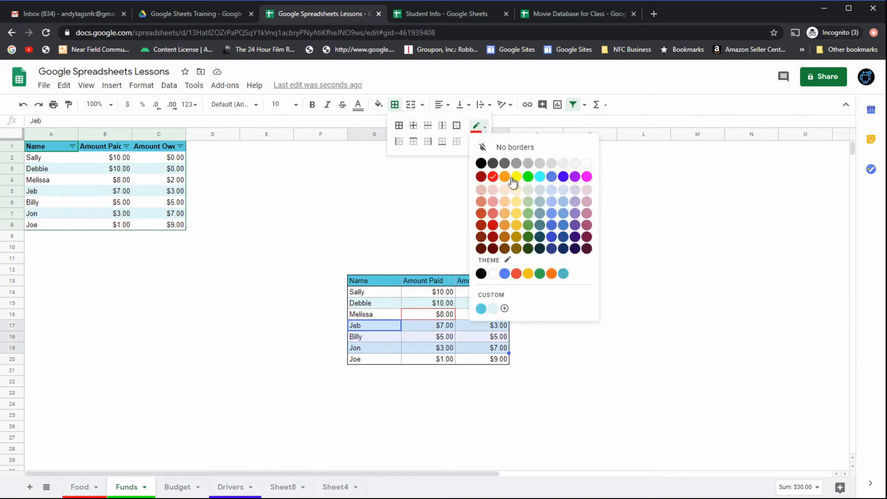
click(575, 177)
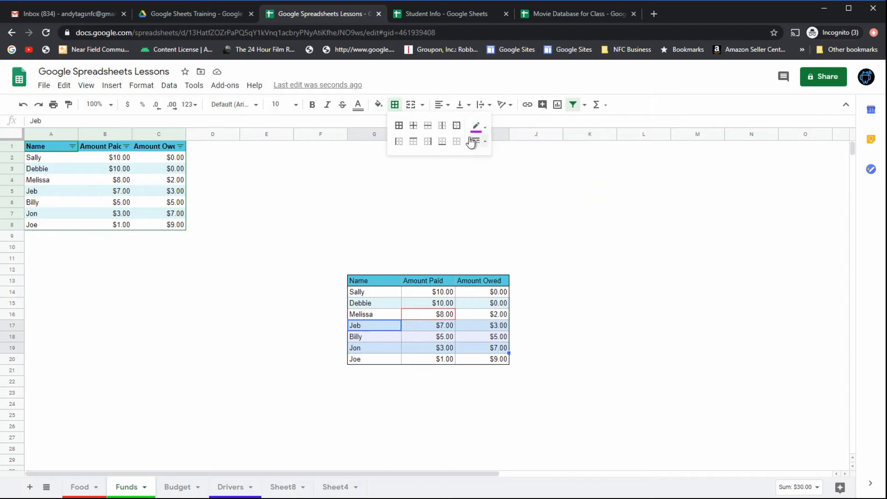
click(442, 127)
click(541, 362)
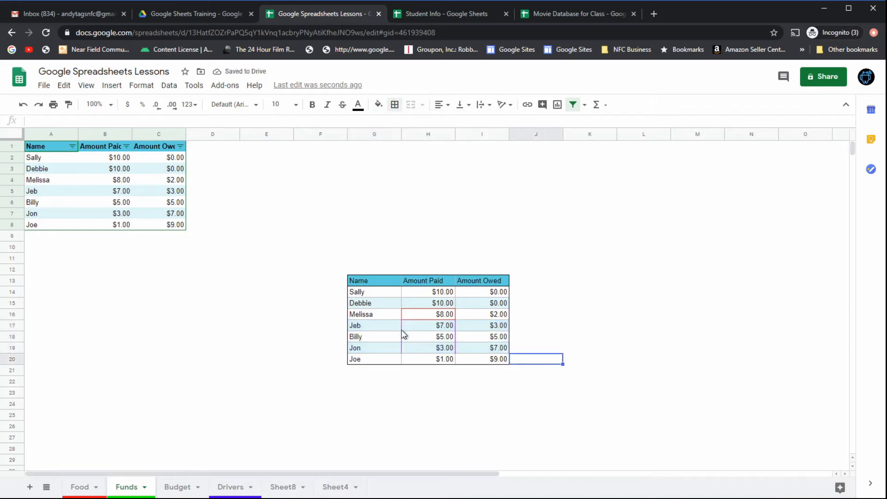
Step: Set the sheet's zoom to 125% and bring the pasted table into view
click(94, 103)
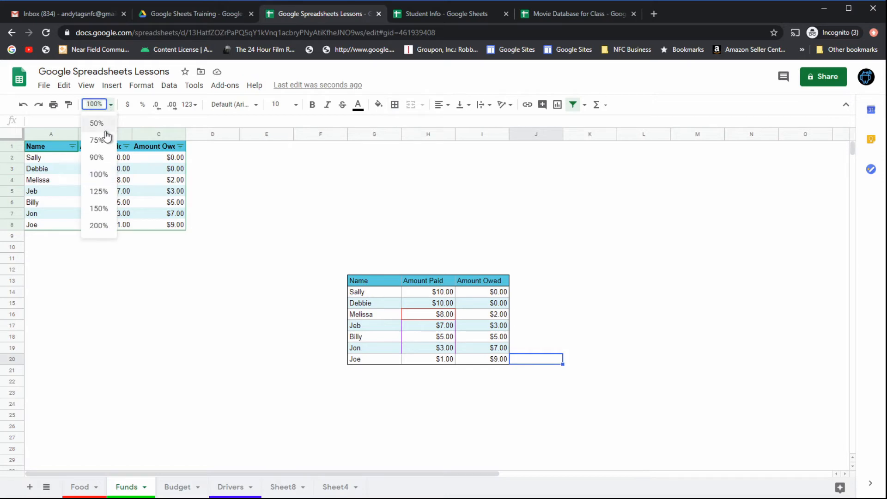
click(99, 192)
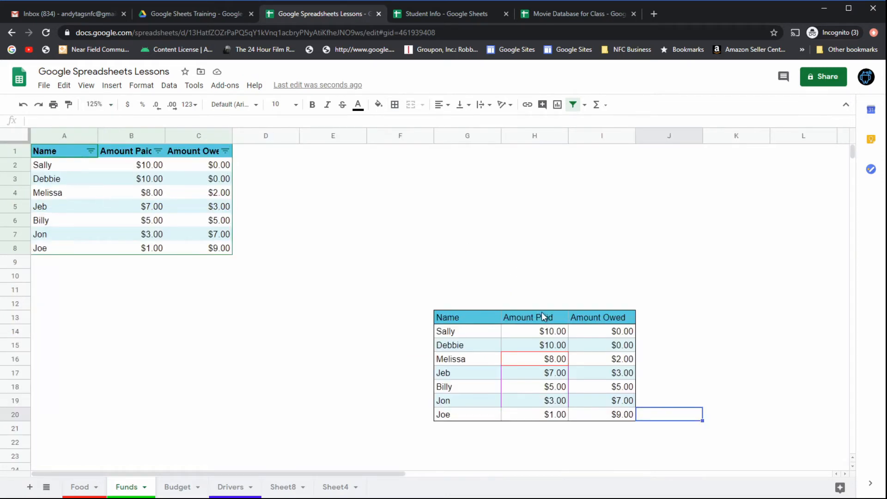
scroll(544, 317, down, 2)
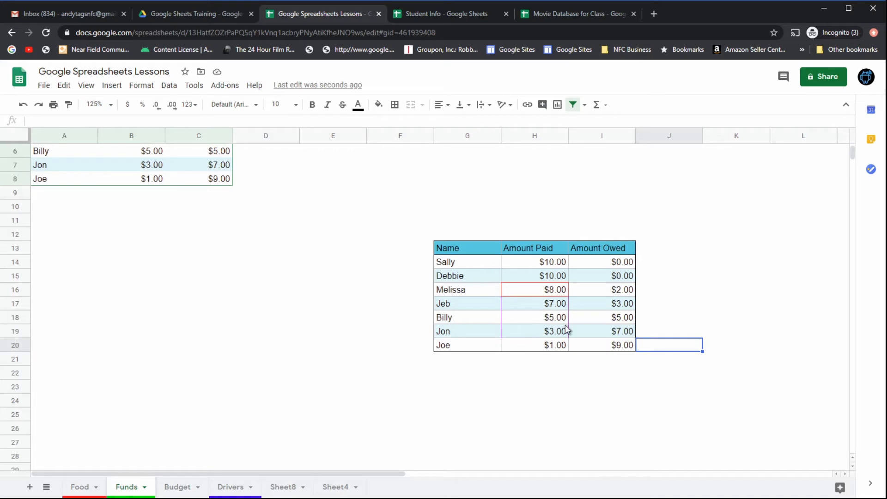
Step: Apply orange horizontal borders between the rows of cells G17:I19
drag(492, 307, 609, 332)
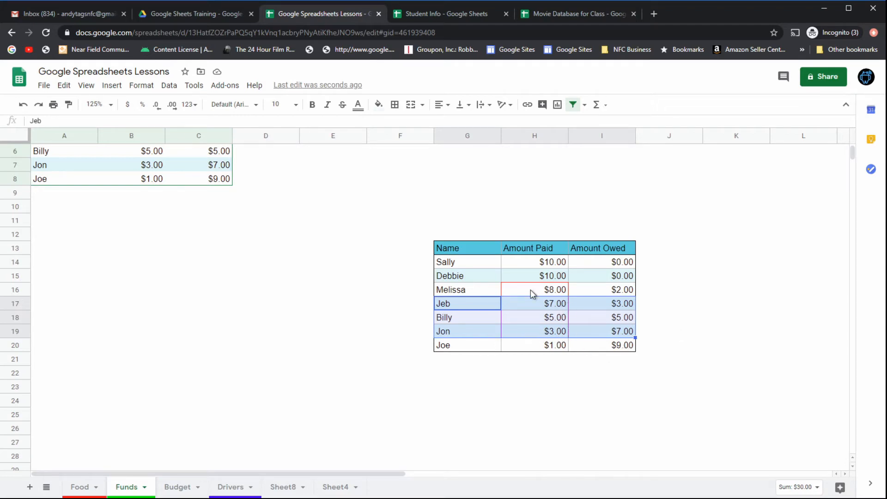
click(395, 105)
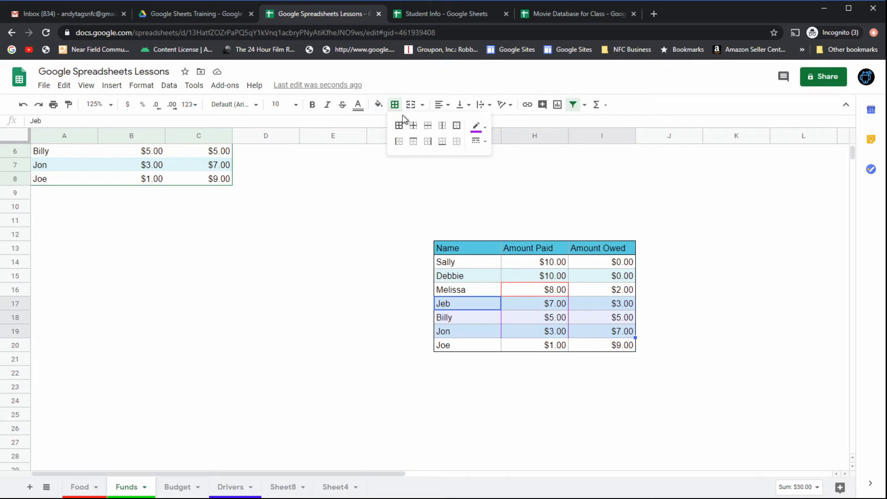
click(475, 128)
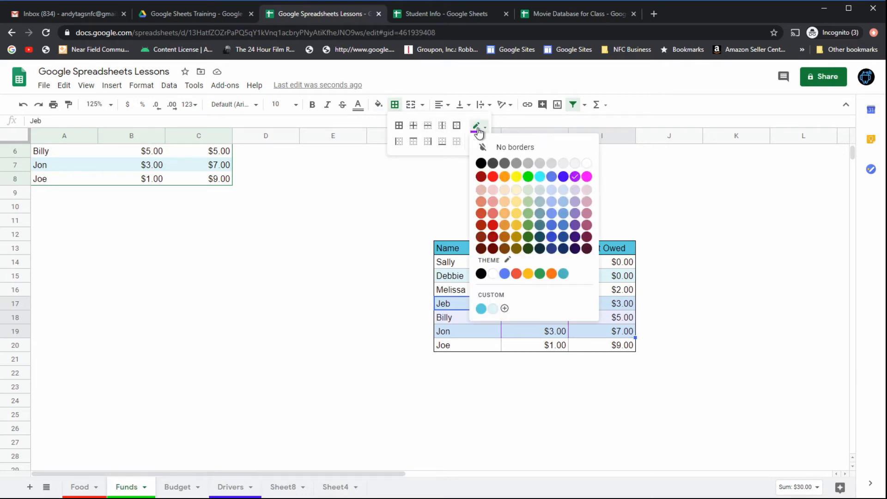
click(506, 178)
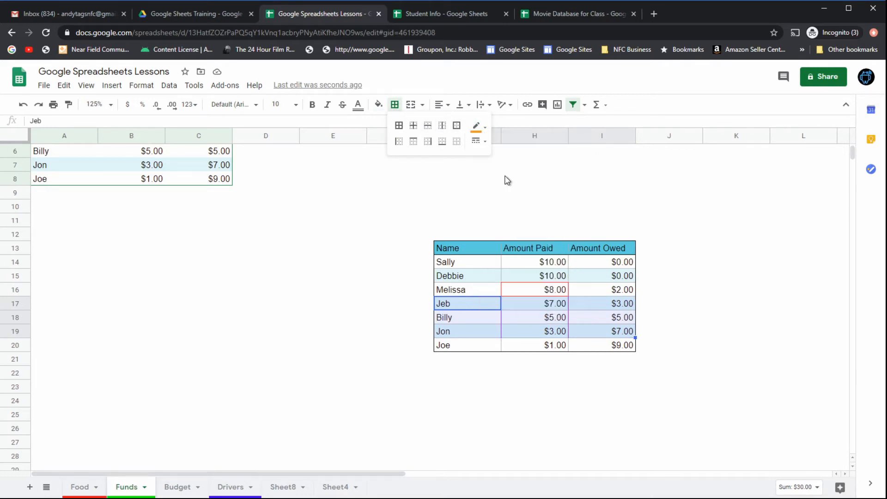
click(428, 127)
click(675, 321)
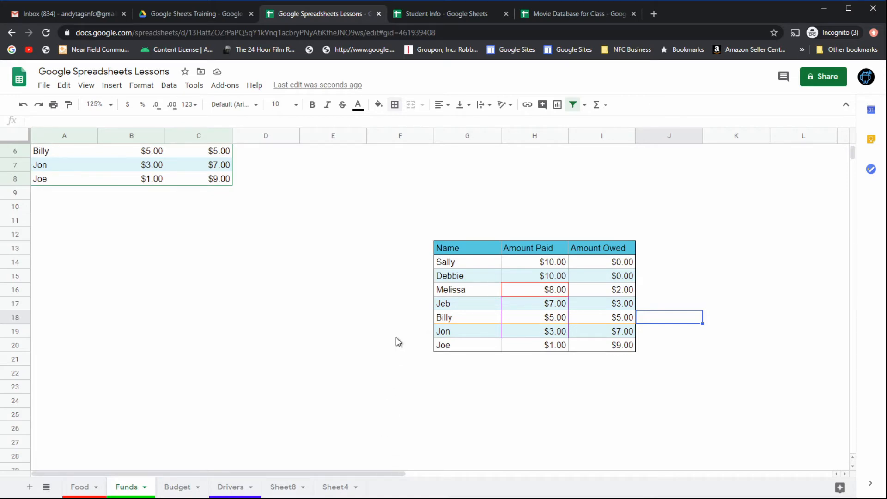
Step: Apply black vertical borders between the header cells G13:I13 of the pasted table
scroll(396, 334, up, 2)
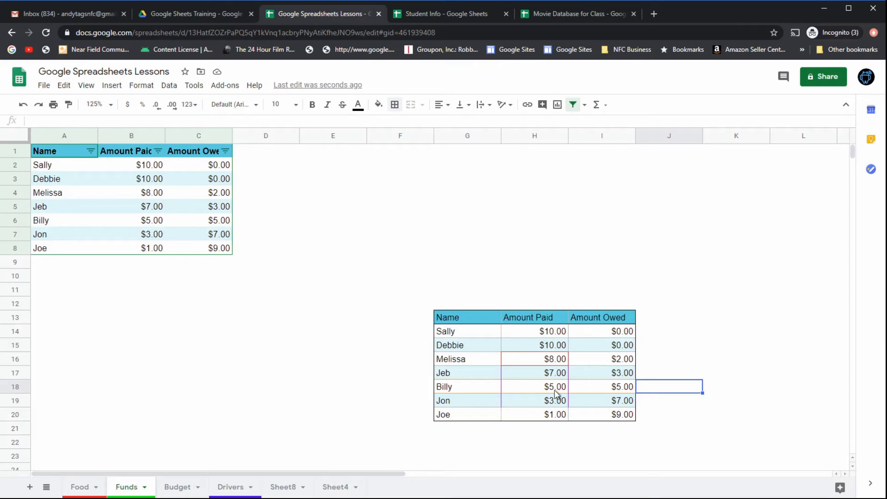
click(472, 319)
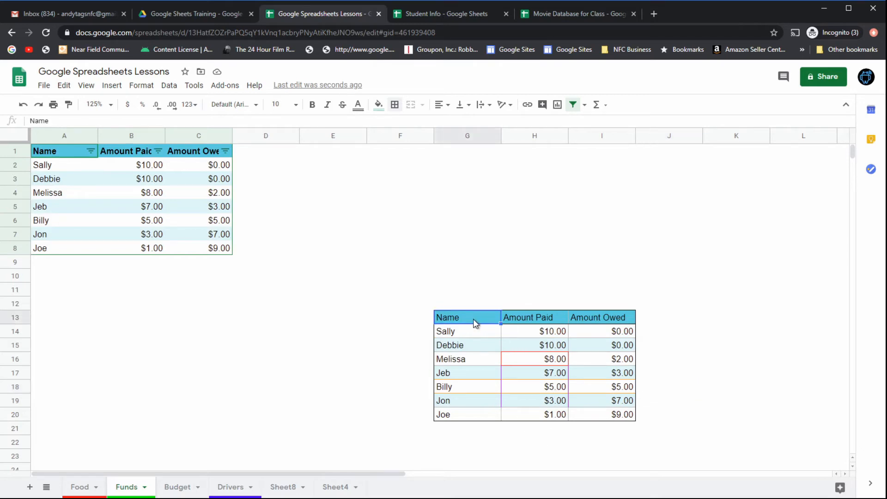
click(510, 334)
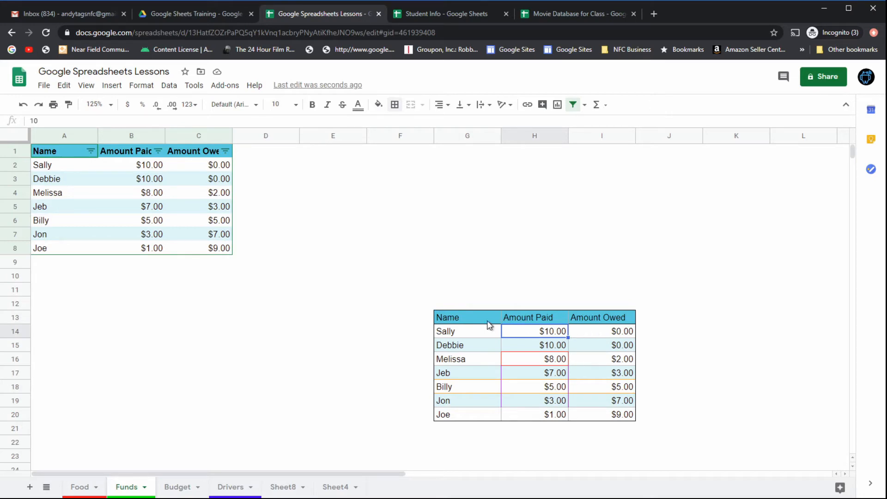
drag(488, 322, 575, 318)
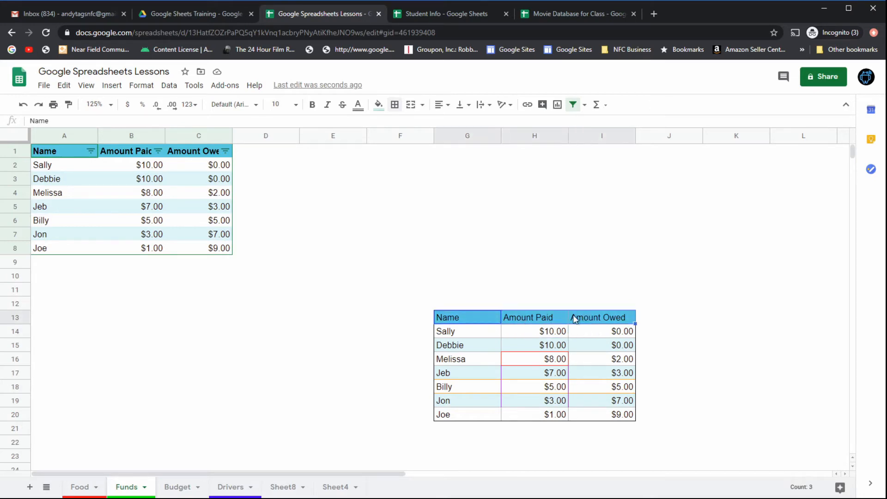
click(400, 106)
click(476, 126)
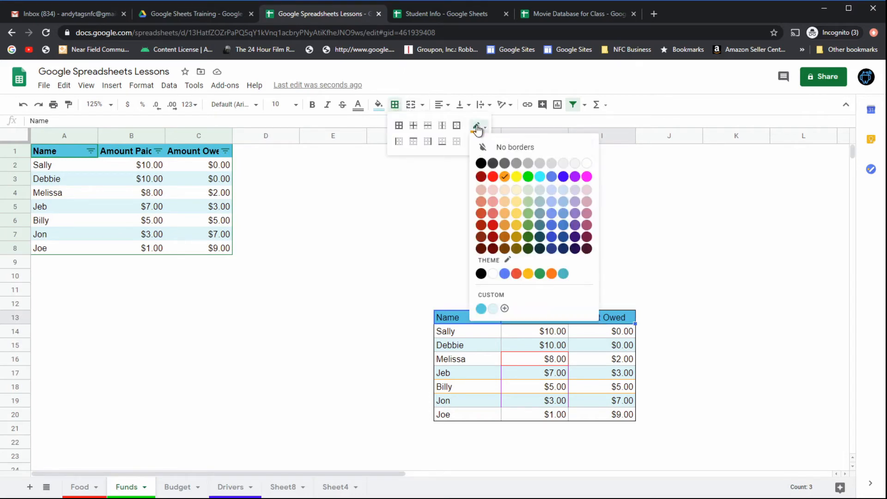
click(480, 164)
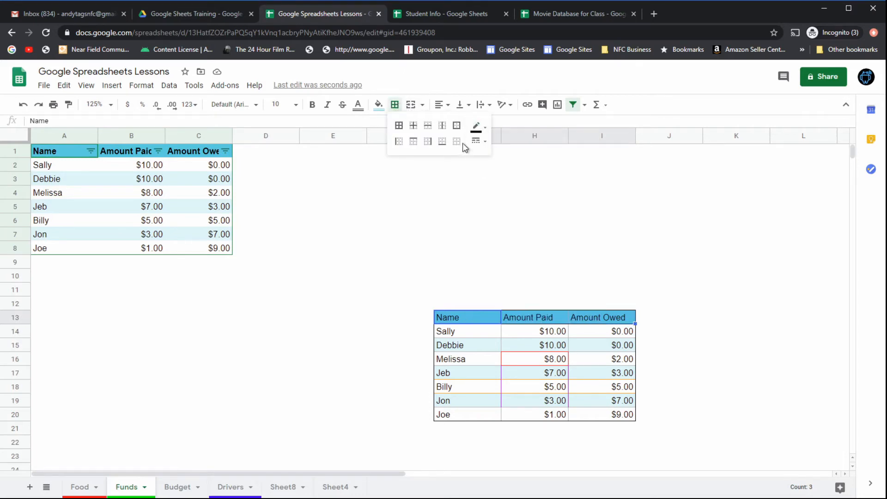
click(442, 131)
click(605, 358)
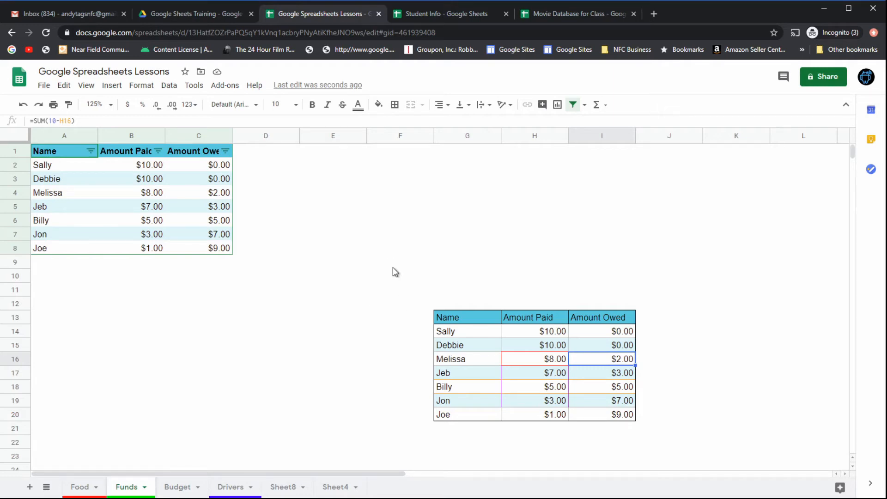
click(394, 105)
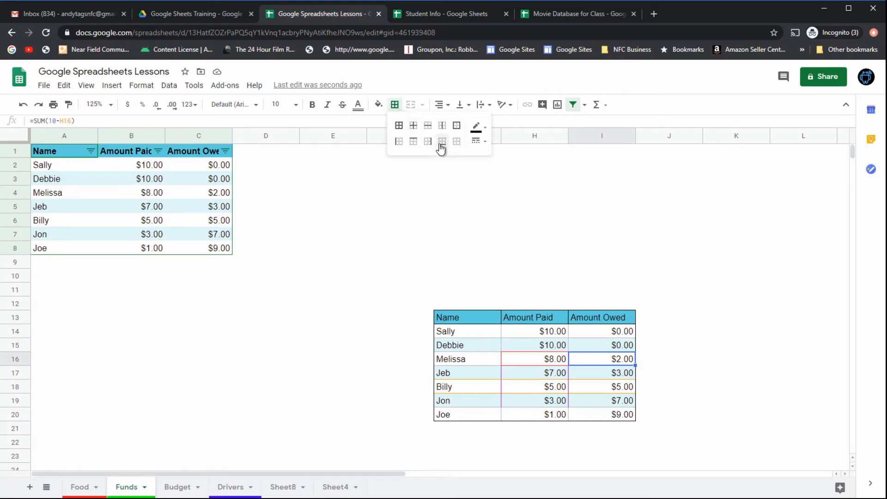
click(411, 249)
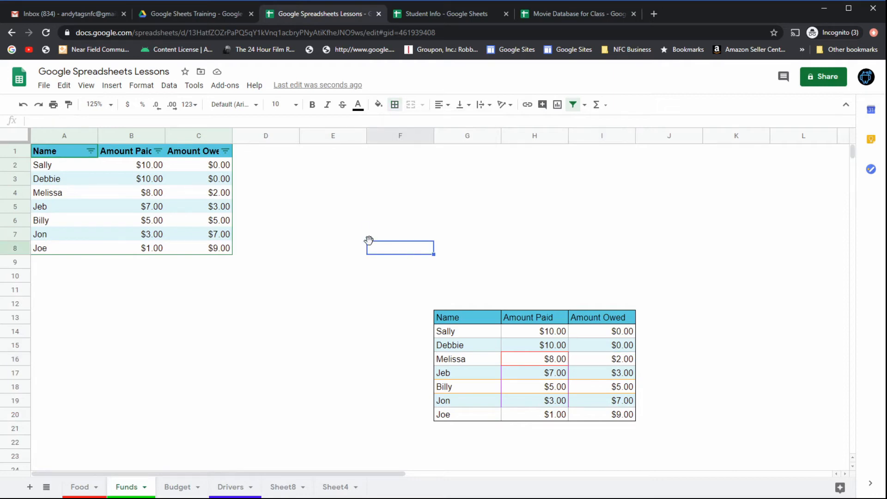
Step: Switch to the Student Info spreadsheet and open its Student List sheet
click(90, 487)
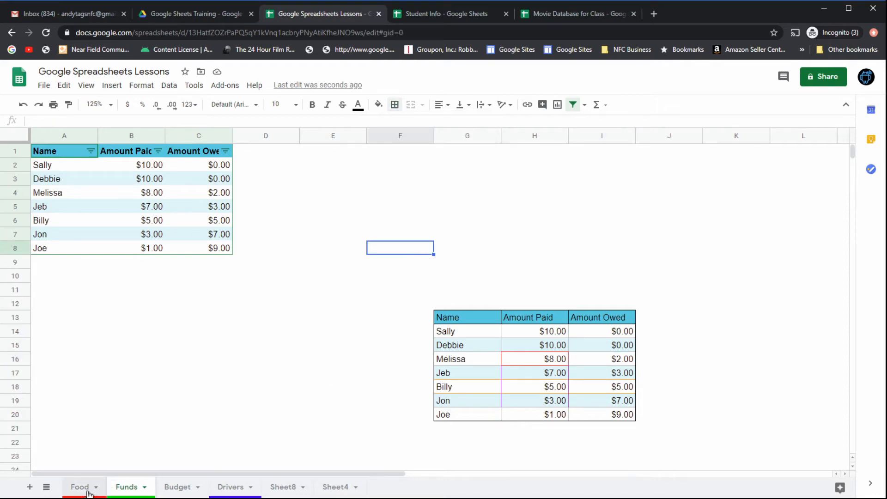
click(451, 13)
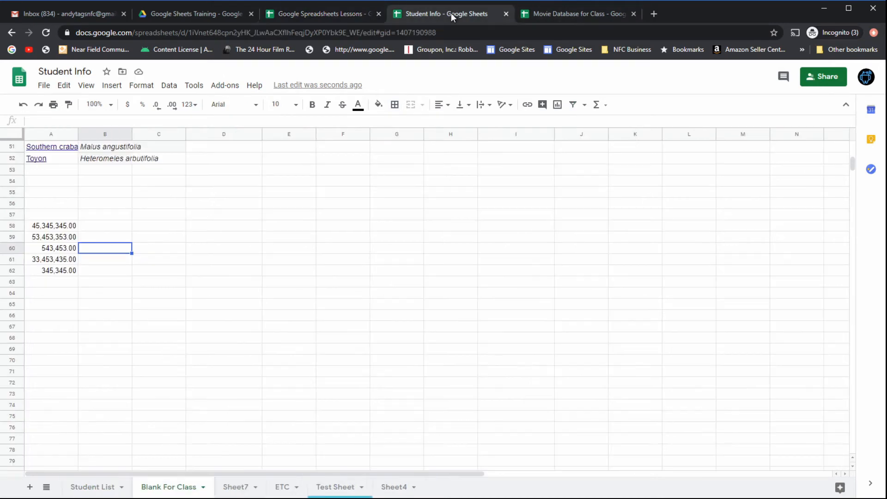
click(88, 487)
click(404, 232)
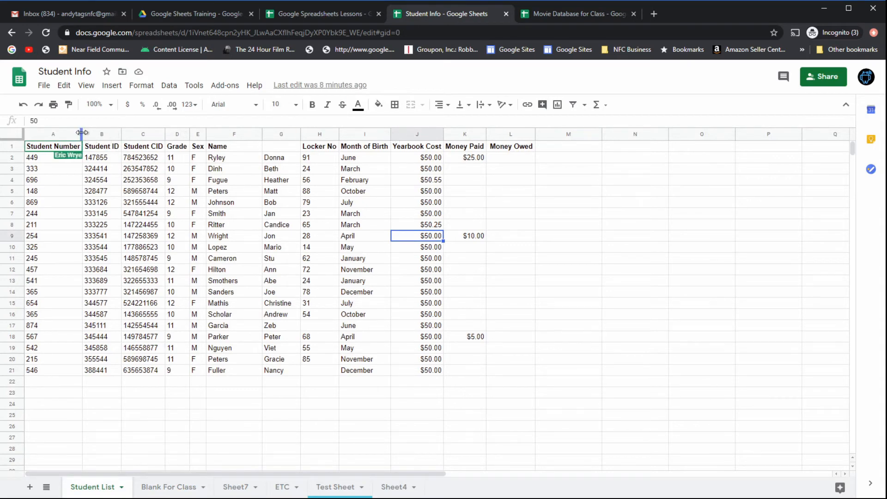
Step: Widen the Student Number, Student ID, Student CID, Grade and Sex columns individually
drag(82, 133, 333, 134)
click(455, 353)
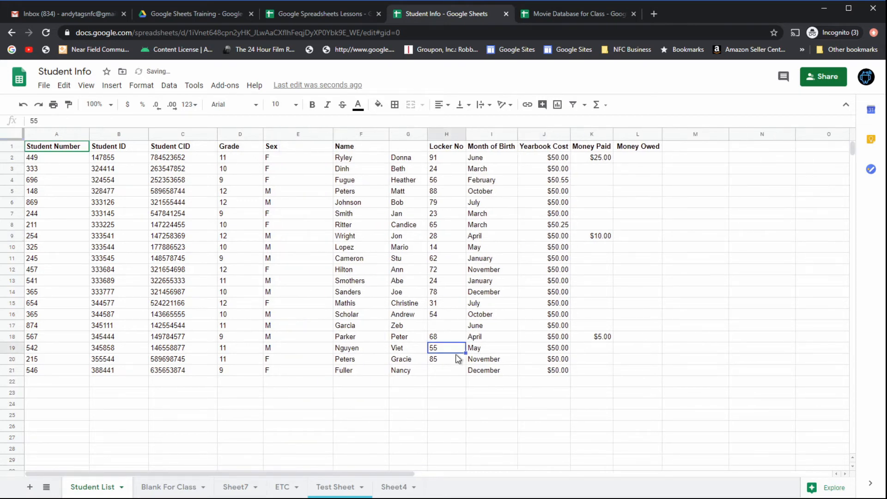
Step: Auto-fit the width of all columns on the Student List sheet to their contents
click(16, 137)
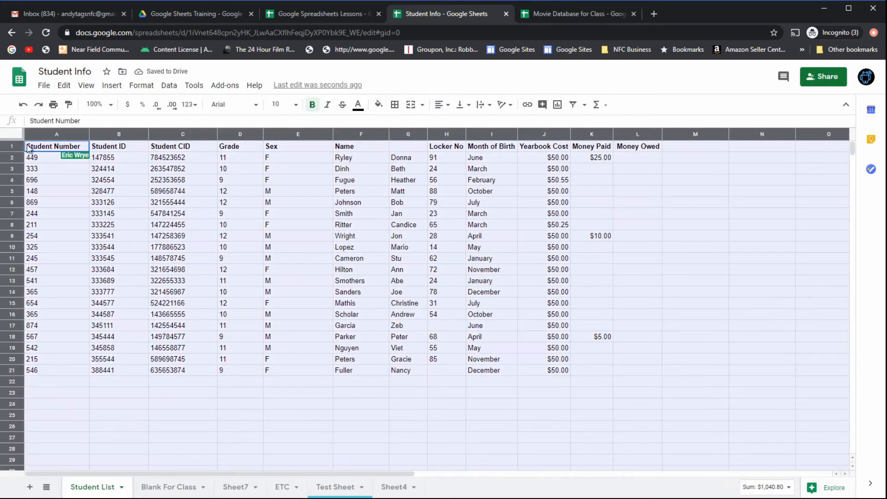
double_click(87, 132)
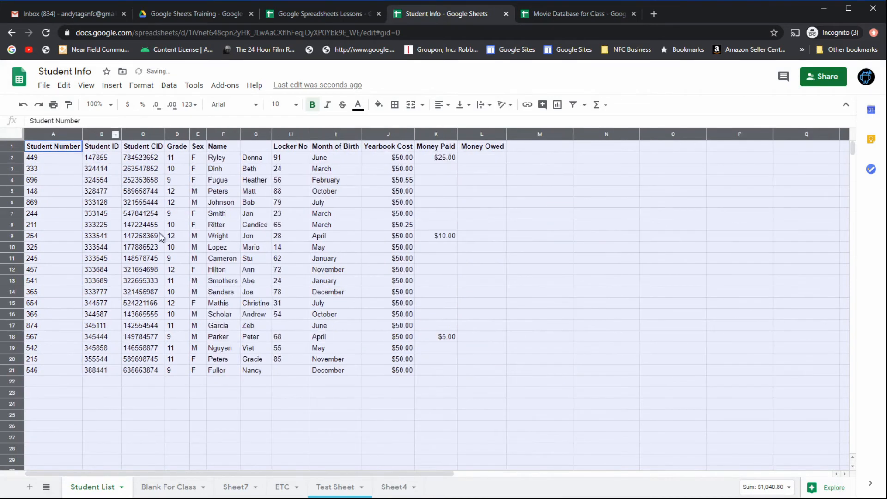
click(160, 236)
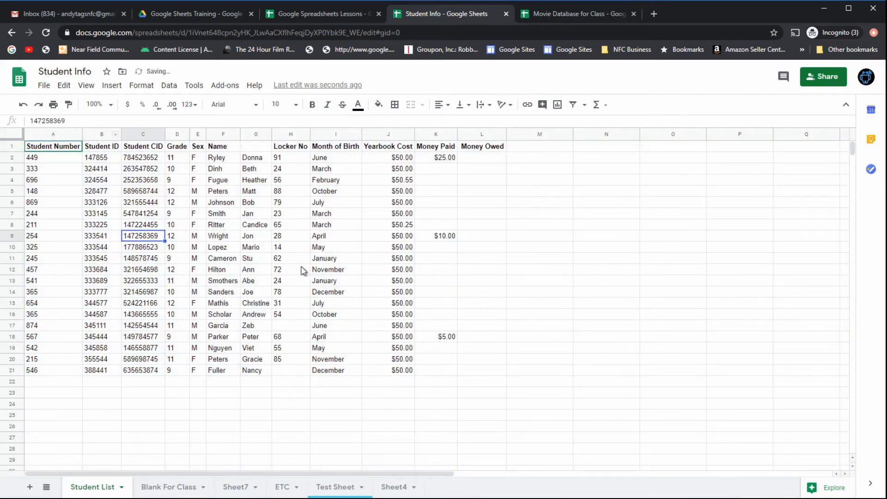
Step: Widen only the Student CID and Grade columns by hand
click(354, 327)
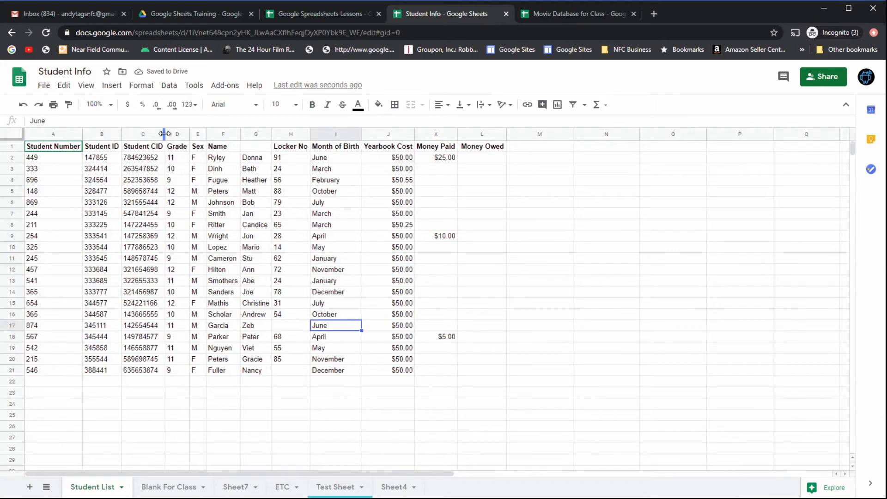
drag(165, 134, 183, 135)
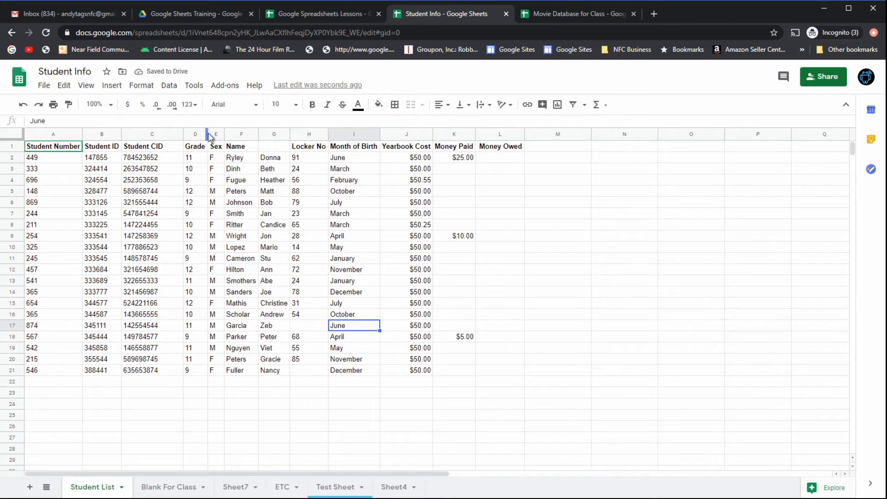
drag(207, 134, 240, 133)
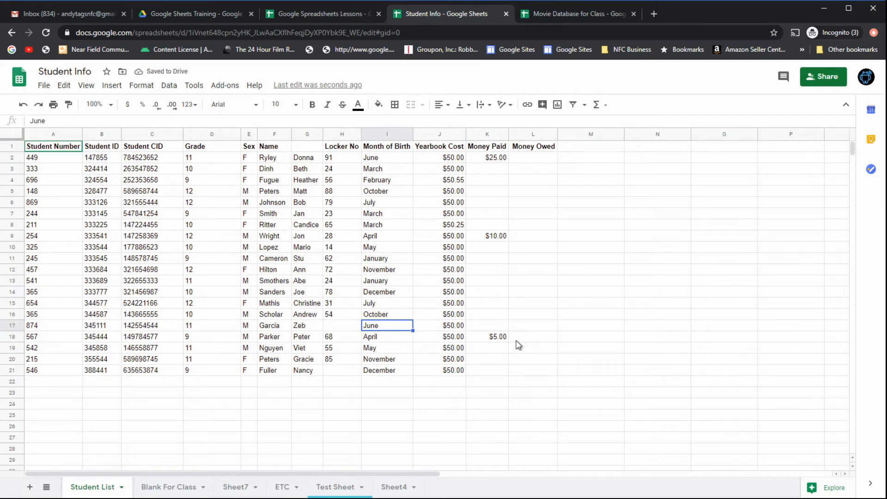
click(14, 137)
click(202, 231)
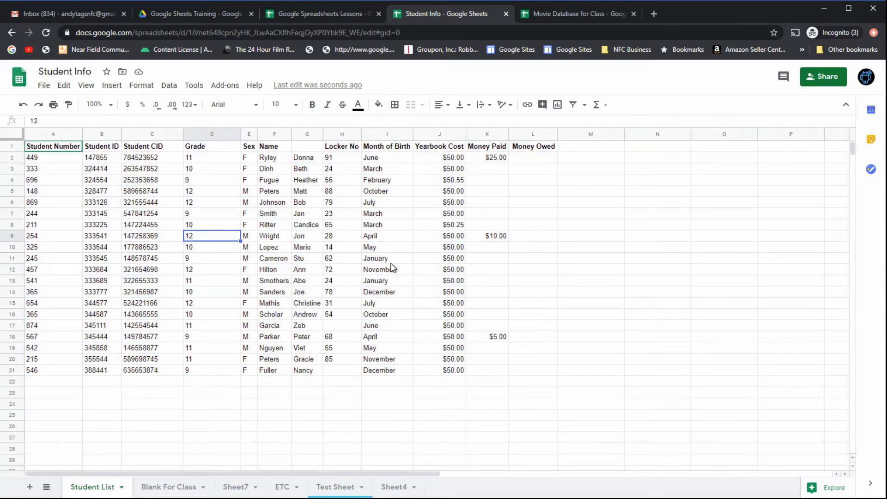
Step: Resize all columns of the Student List sheet together to one equal width, slightly narrower than the Student CID column
click(13, 134)
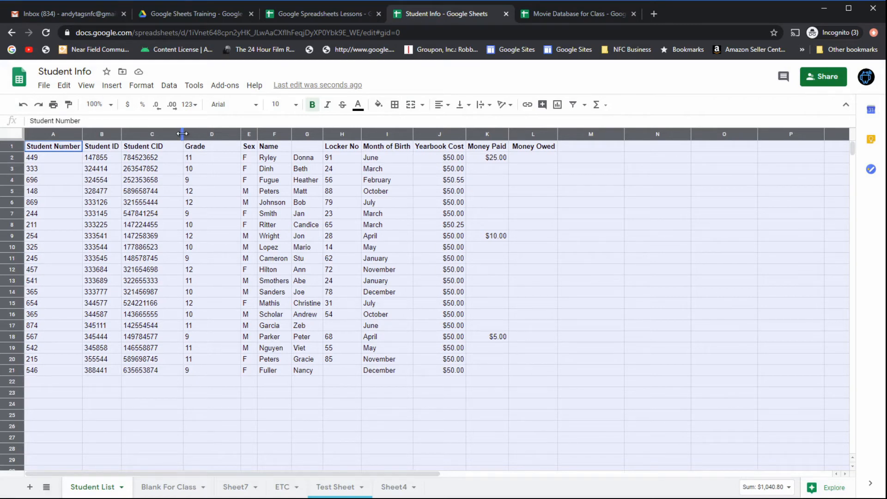
drag(182, 133, 175, 136)
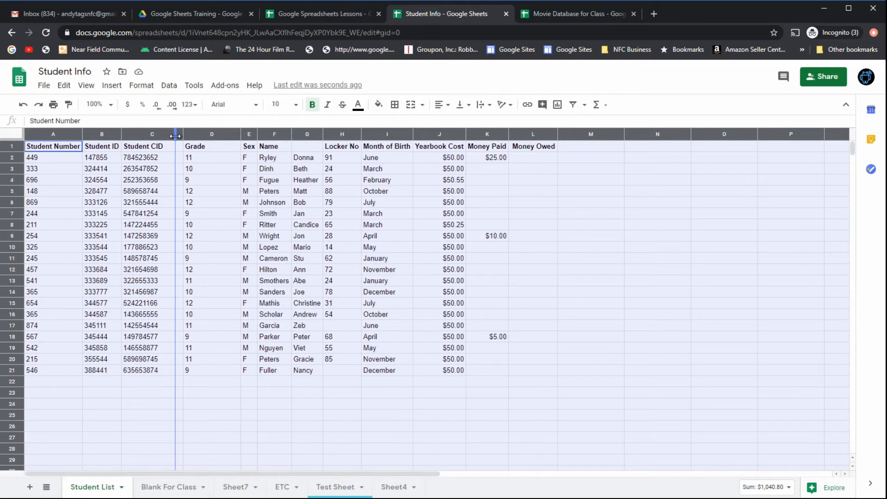
drag(175, 135, 176, 136)
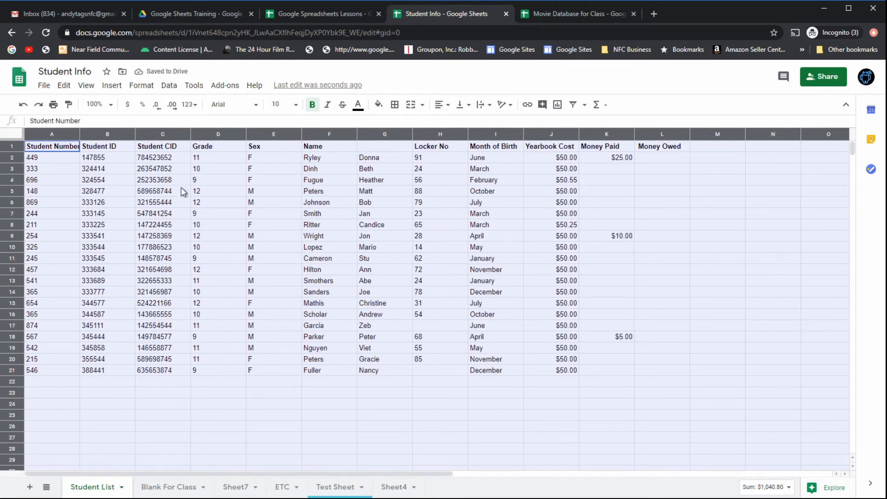
click(493, 280)
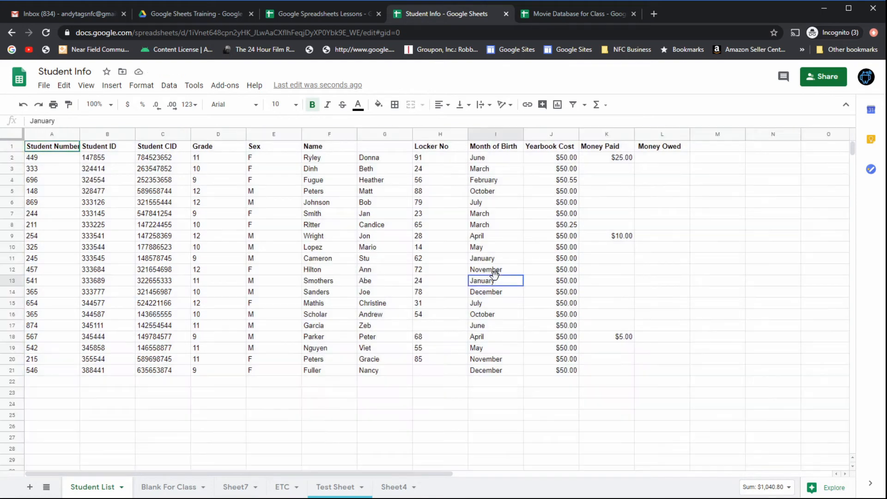
click(218, 160)
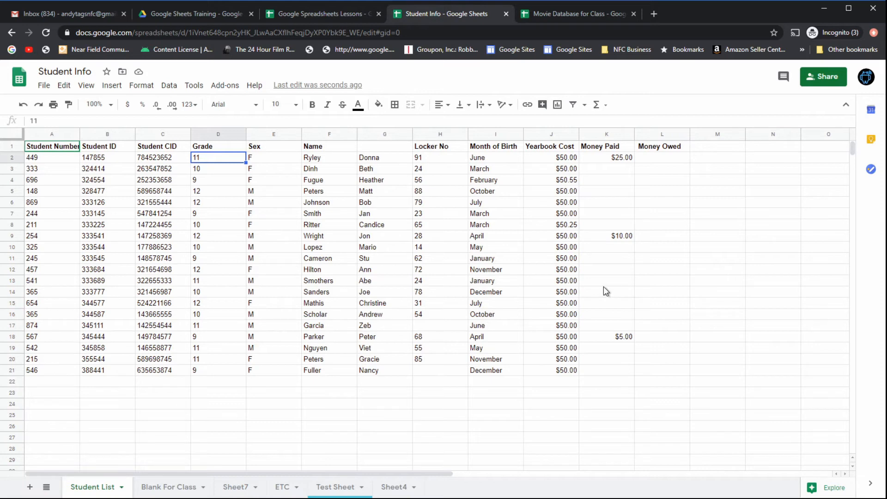
click(140, 202)
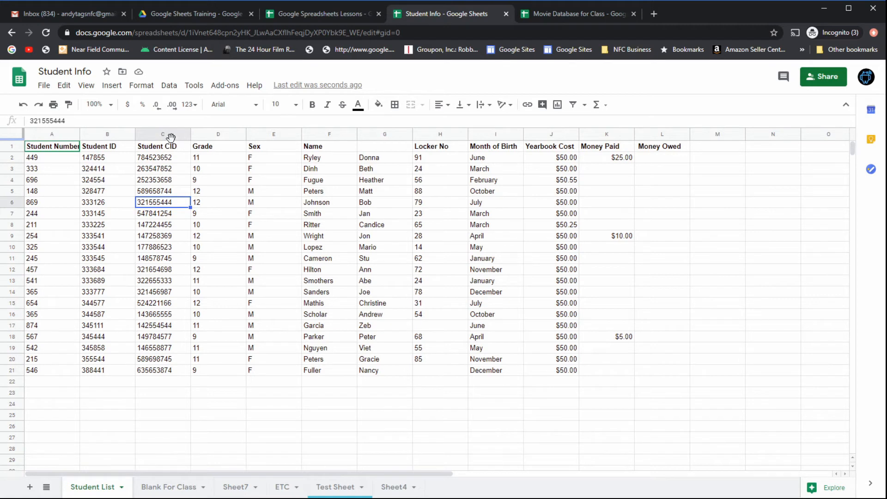
Step: Widen all columns equally until the Student Number header fits, and narrow the Grade and Sex columns individually
click(13, 135)
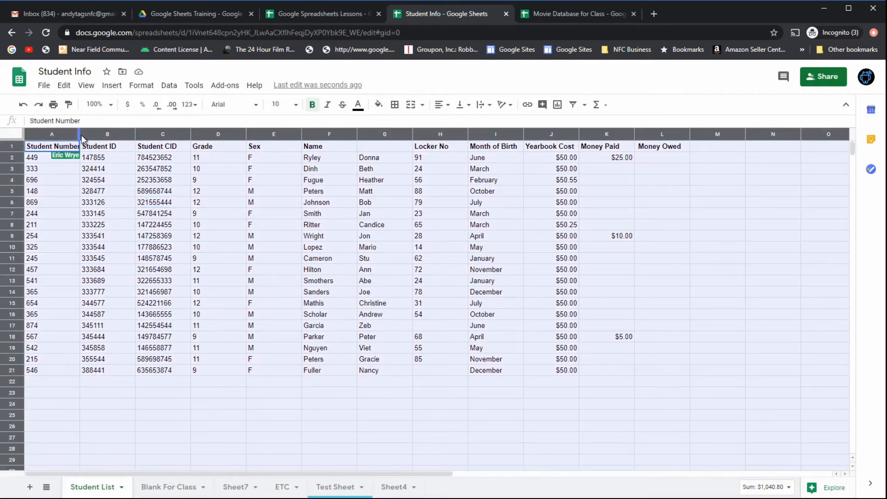
drag(79, 133, 86, 133)
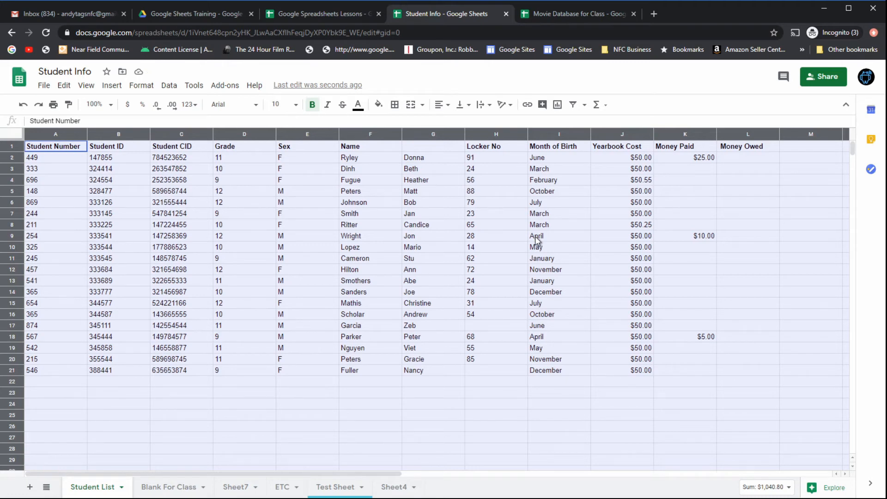
click(378, 249)
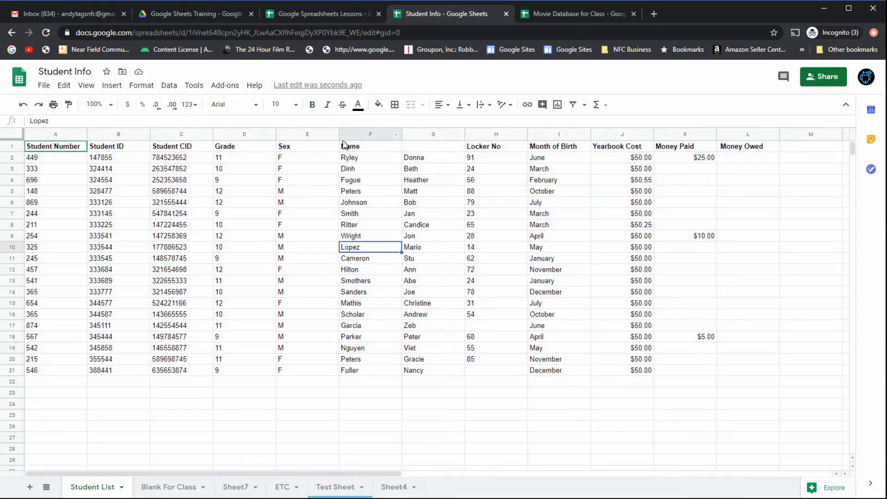
drag(338, 134, 242, 134)
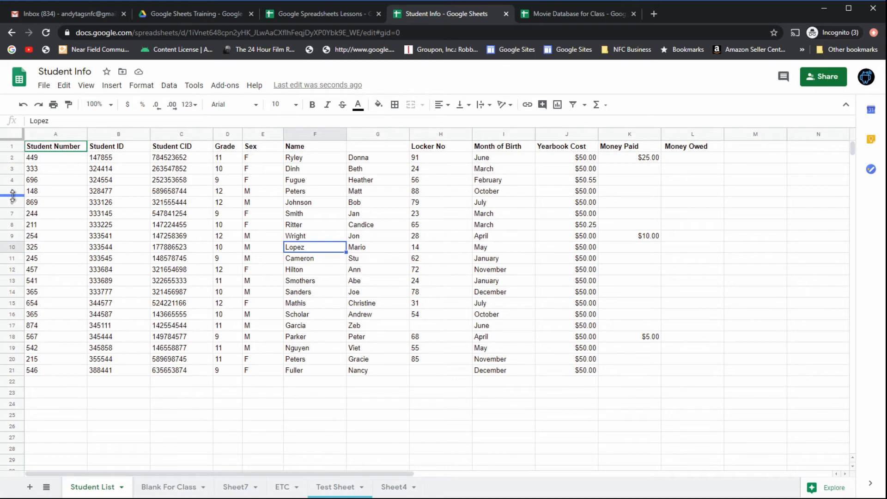
Step: Increase the heights of rows 5, 8, 4 and 3 individually on the Student List sheet
drag(12, 195, 13, 211)
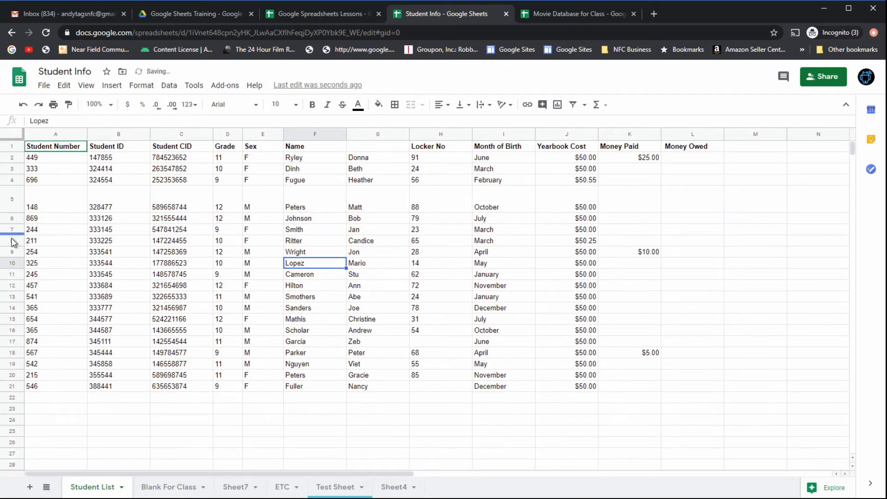
drag(12, 246, 13, 258)
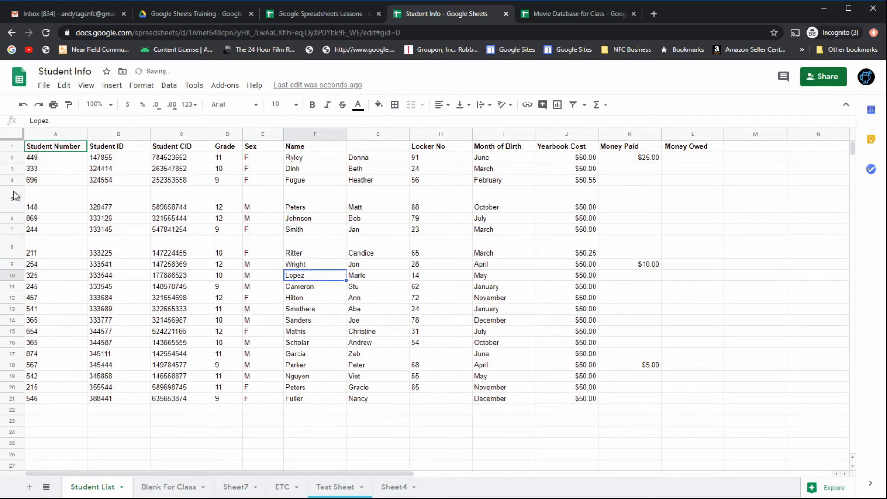
drag(13, 174, 15, 211)
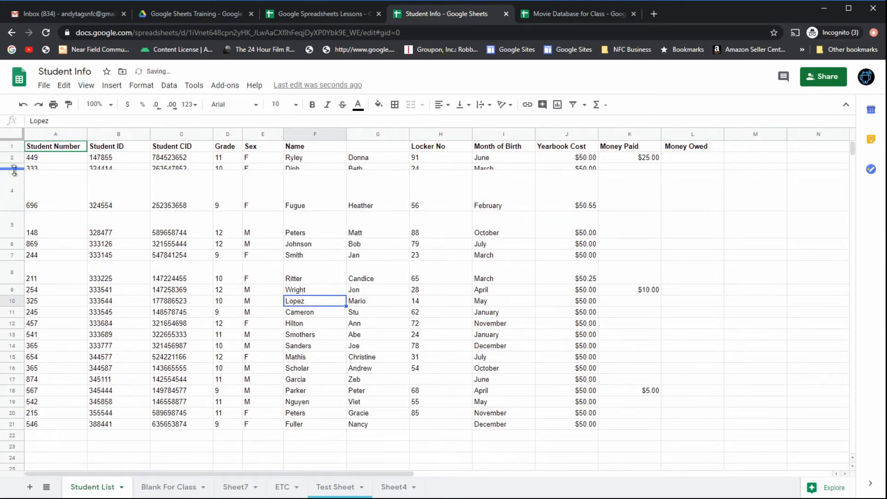
drag(15, 169, 15, 189)
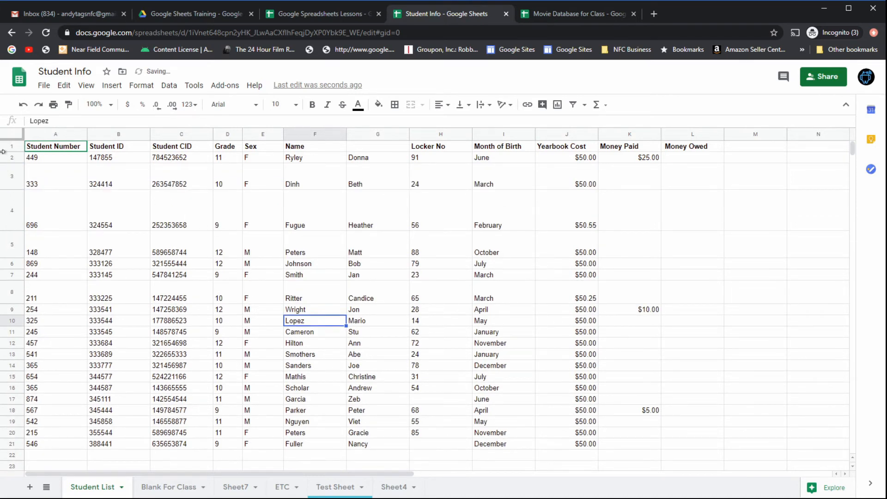
Step: Undo all the row height changes on the Student List sheet
click(22, 107)
click(22, 106)
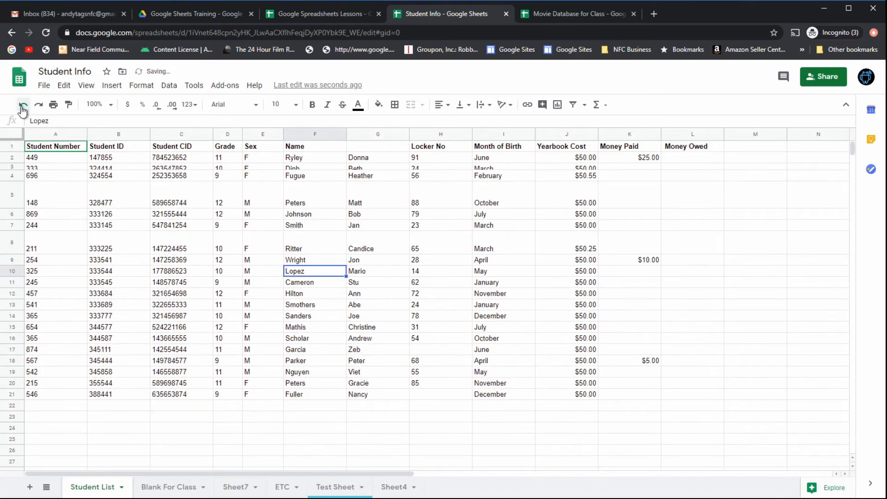
click(22, 107)
click(22, 106)
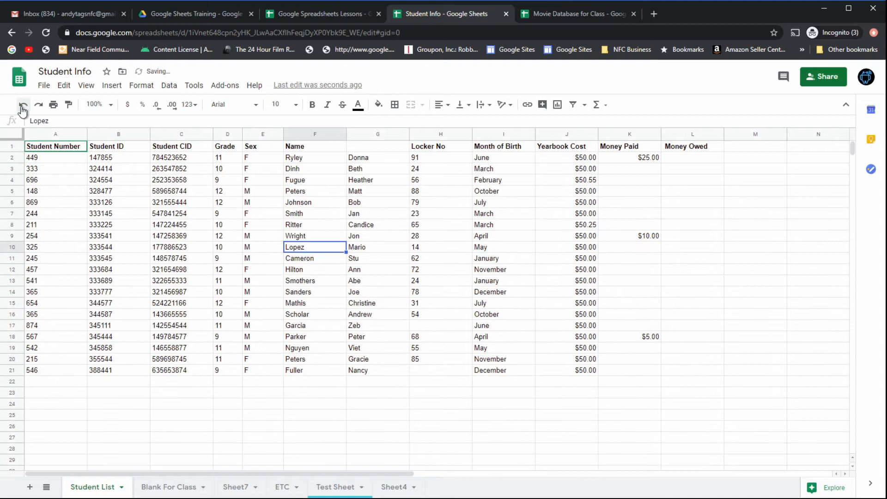
click(179, 314)
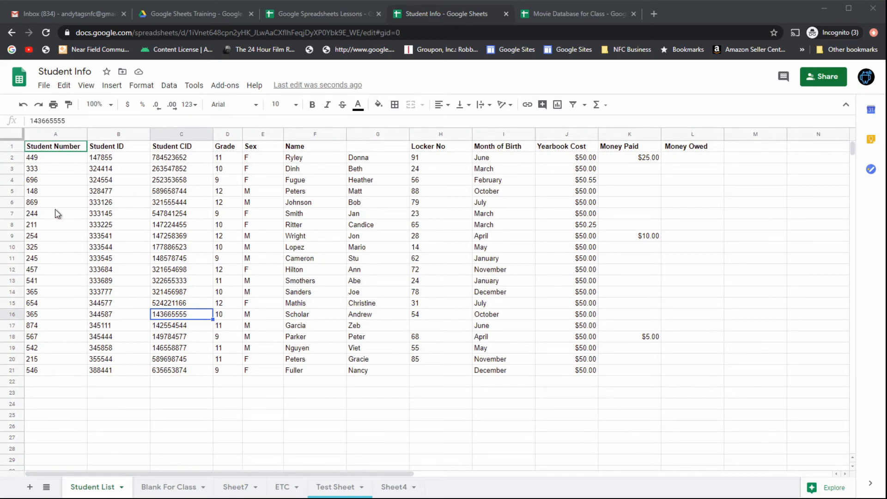
click(68, 191)
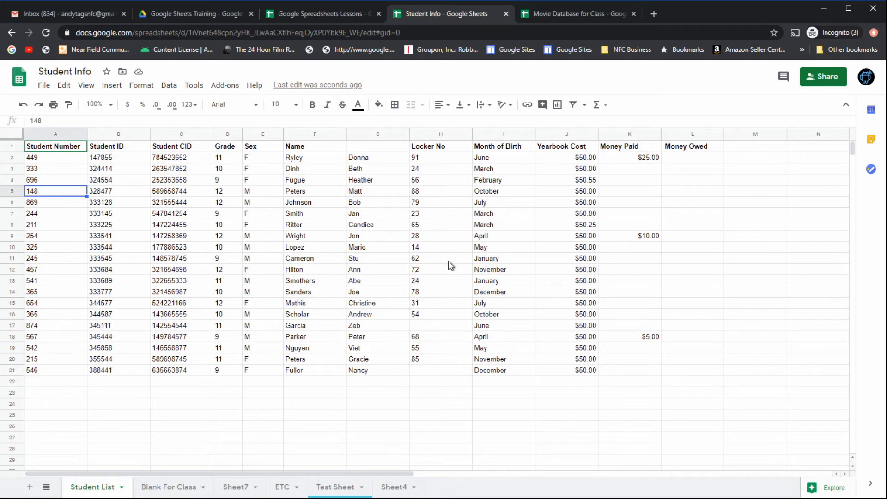
click(577, 250)
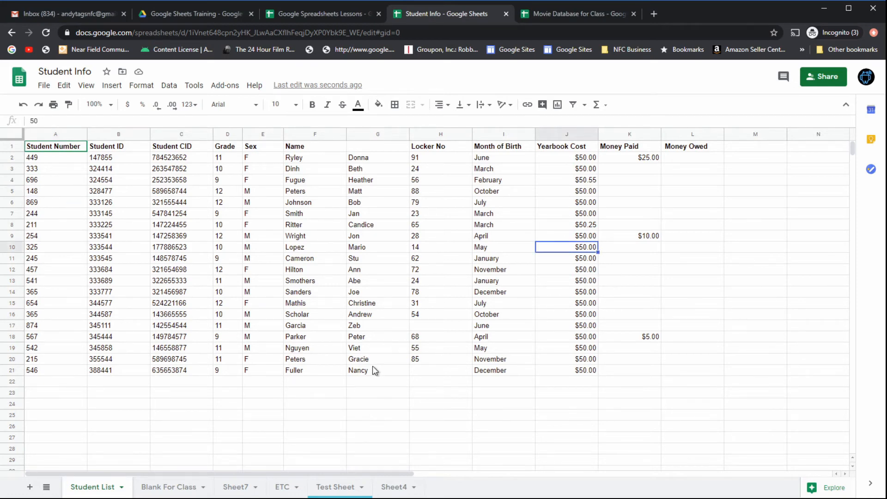
click(448, 106)
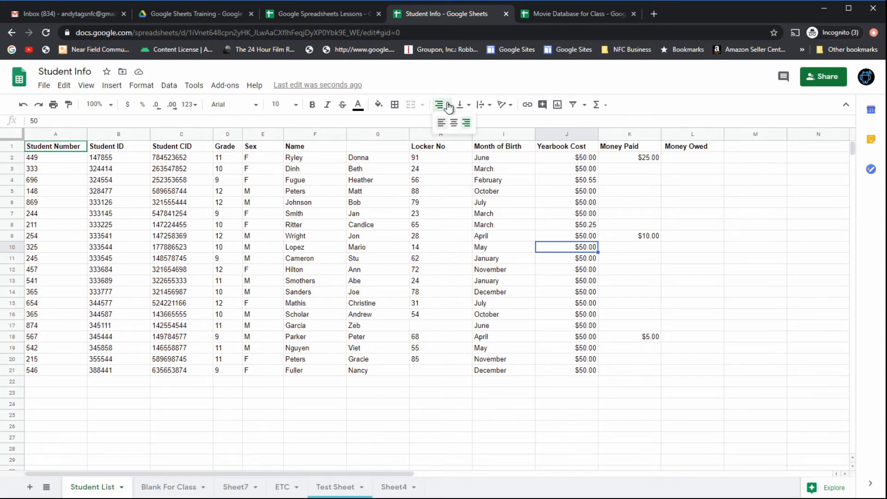
click(448, 106)
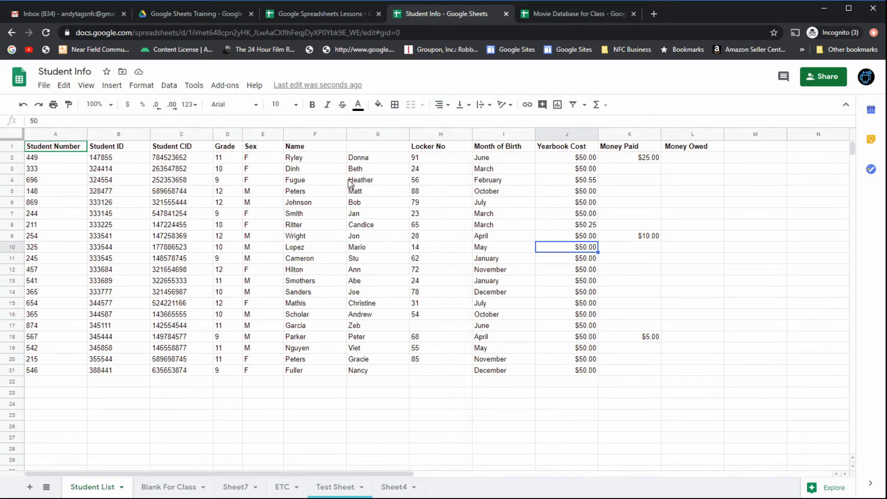
Step: Center-align the two Name columns, F and G, horizontally
click(304, 136)
shift+click(363, 138)
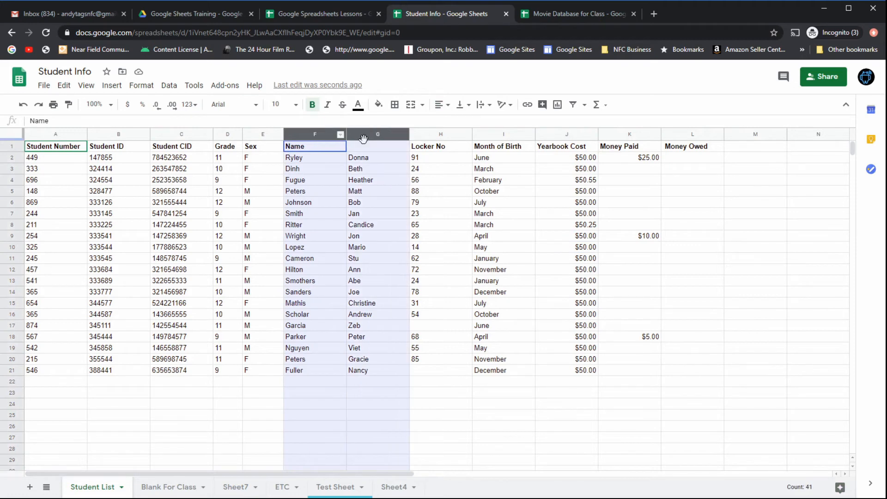
click(444, 107)
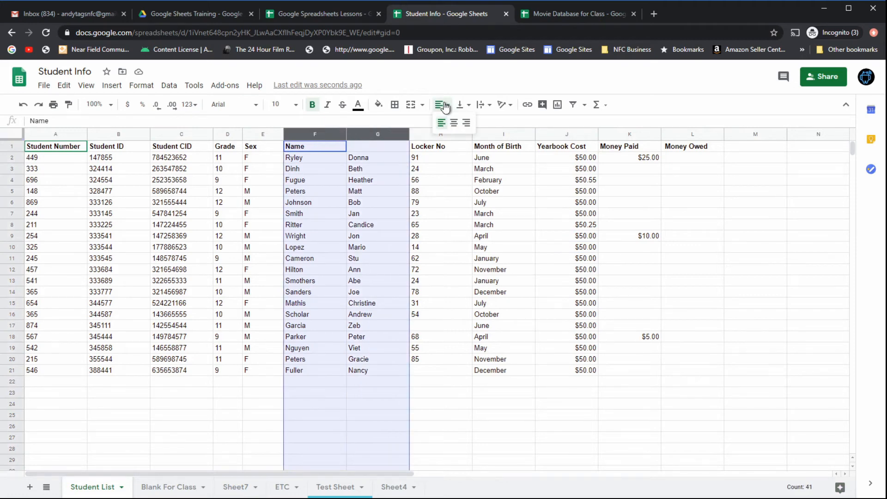
click(454, 122)
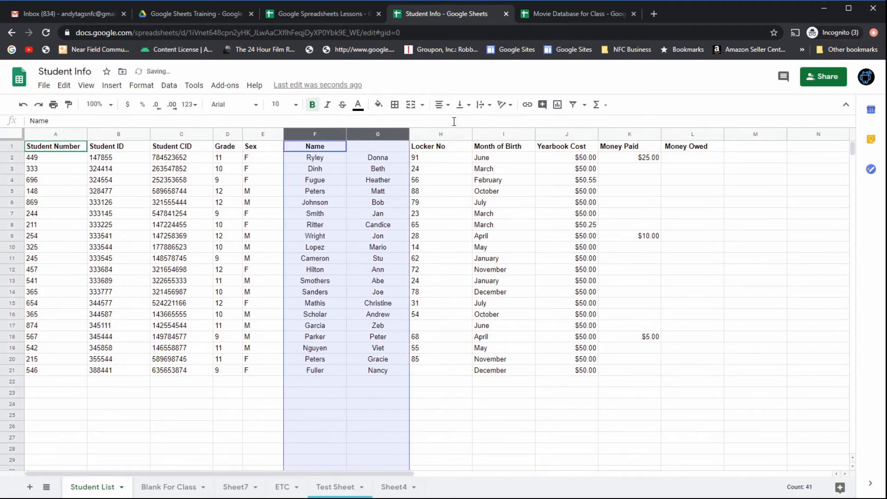
click(377, 272)
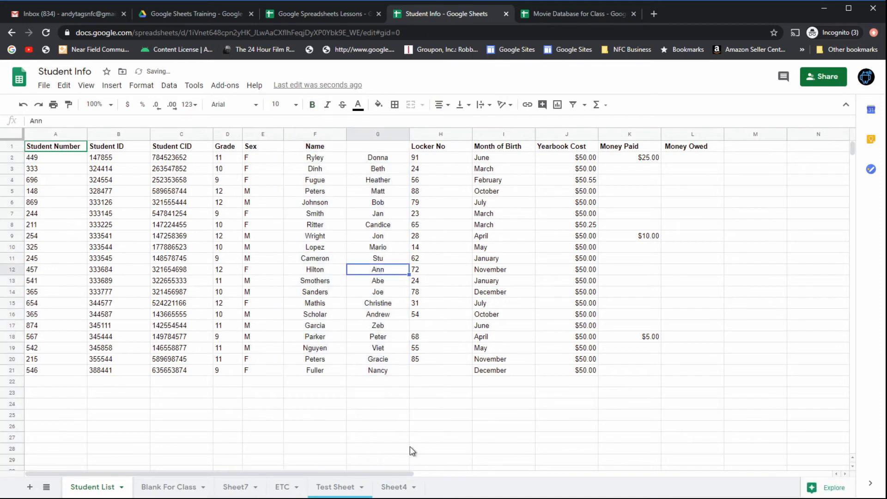
Step: Right-align the entire Sex column
click(254, 137)
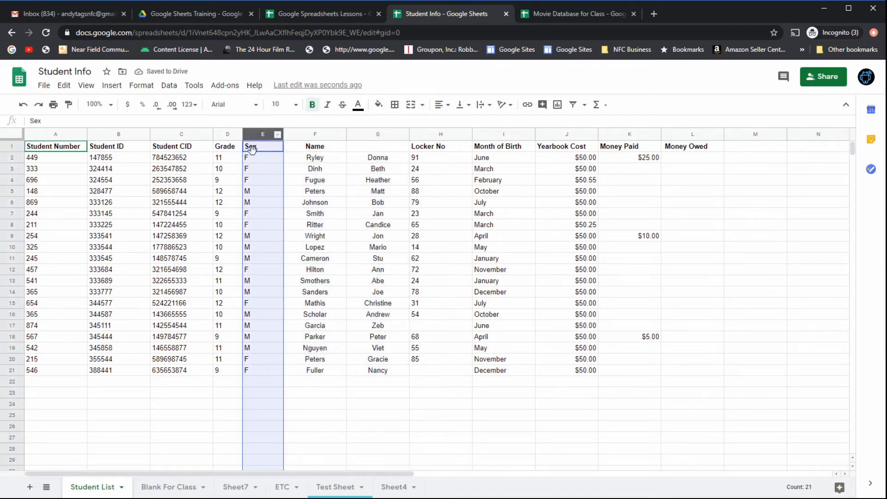
click(444, 107)
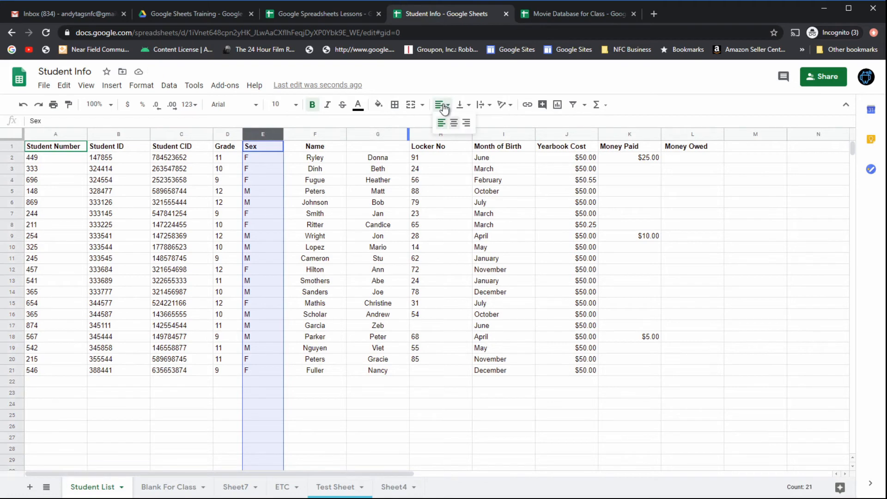
click(463, 128)
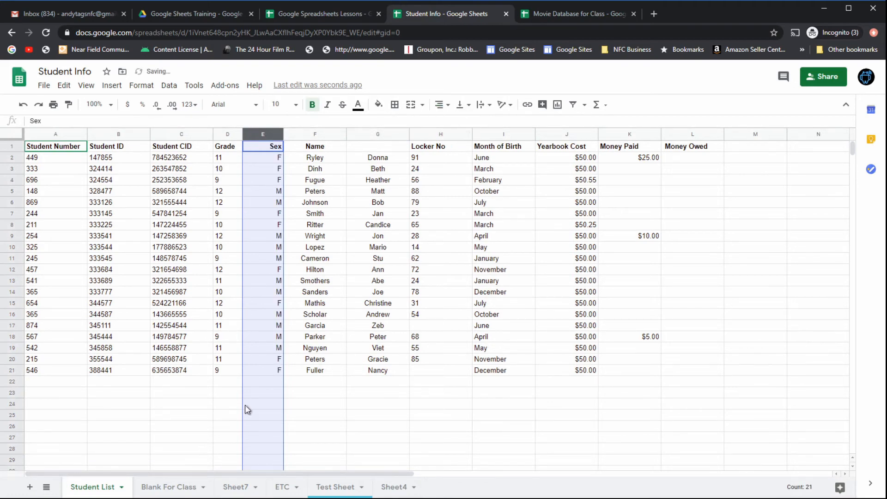
click(263, 393)
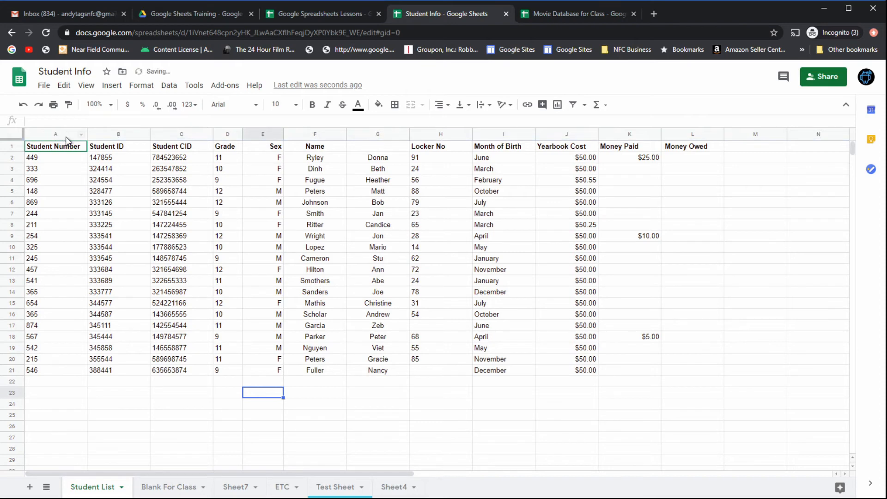
Step: Center-align the Student Number, Student ID and Student CID columns horizontally
drag(63, 137, 162, 142)
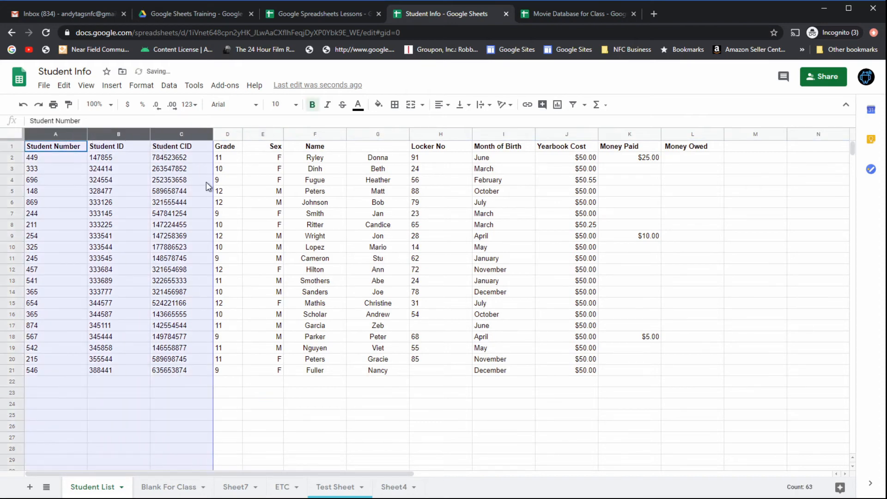
click(439, 105)
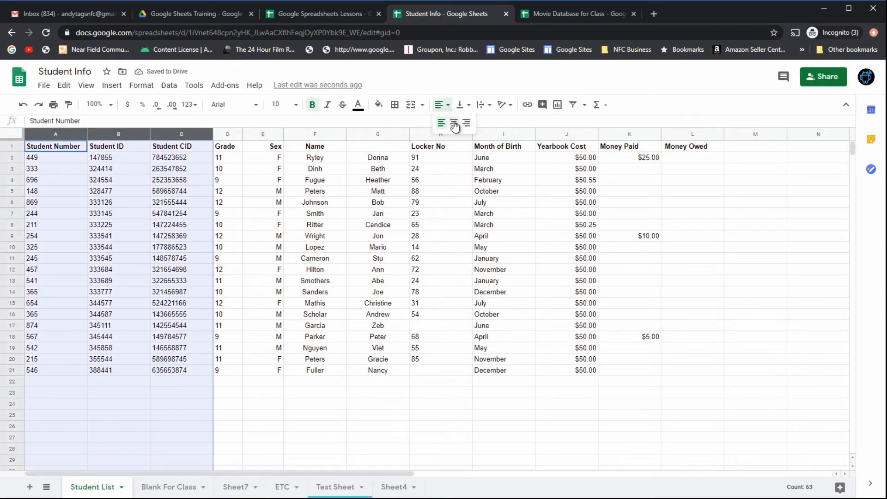
click(455, 124)
click(301, 285)
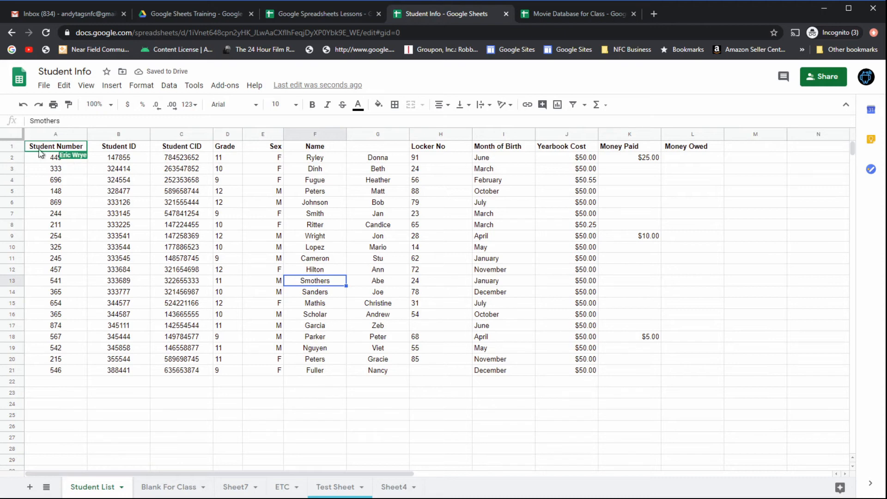
click(195, 225)
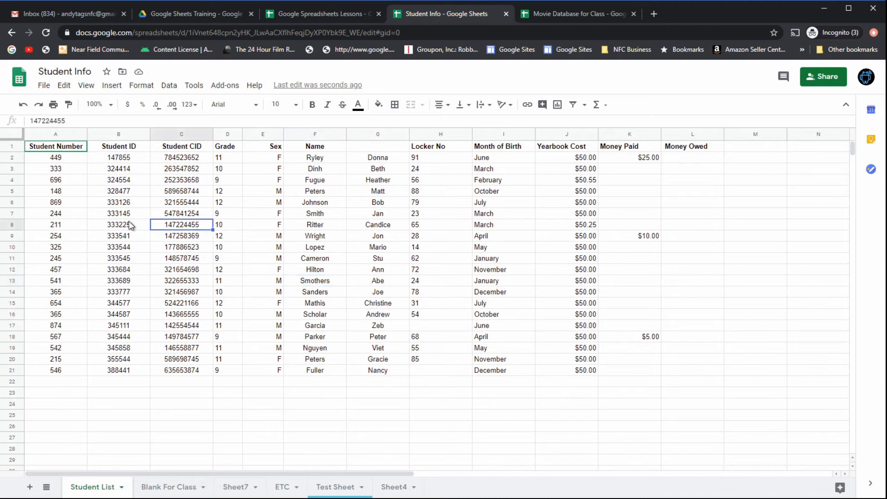
click(124, 214)
click(66, 214)
click(365, 236)
click(416, 237)
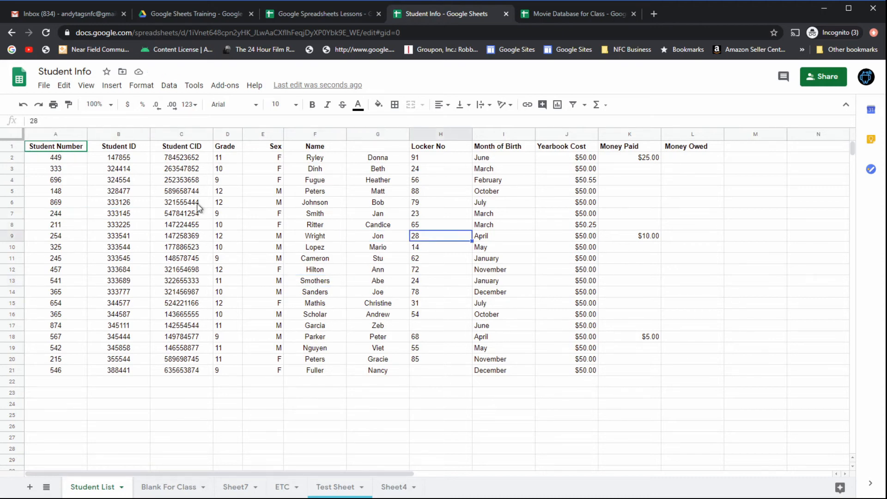
Step: Center-align all the headers in row 1 of the Student List sheet
click(14, 147)
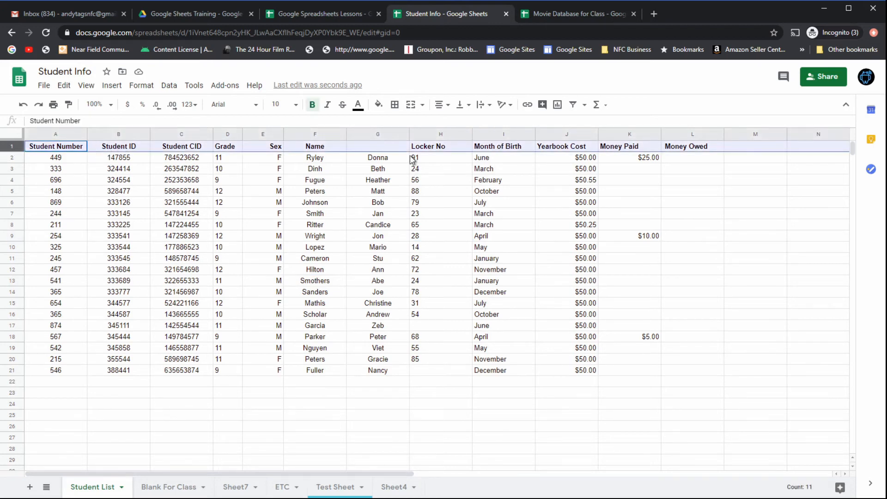
click(441, 105)
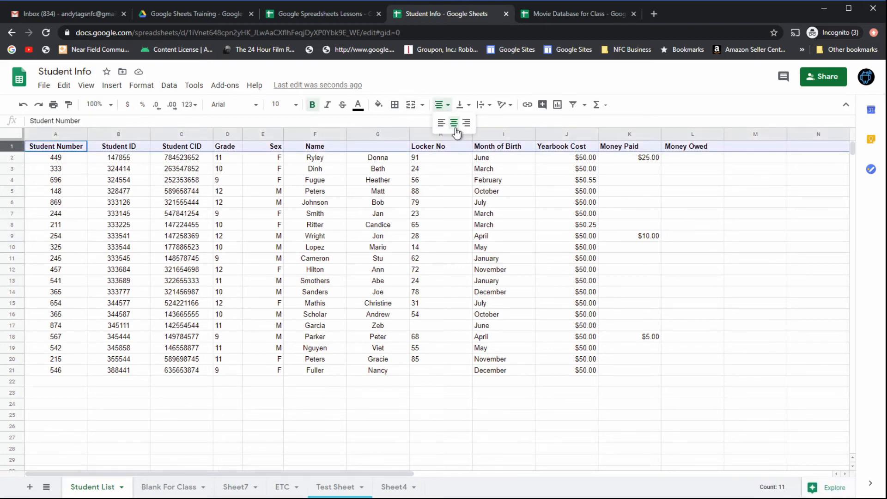
click(454, 123)
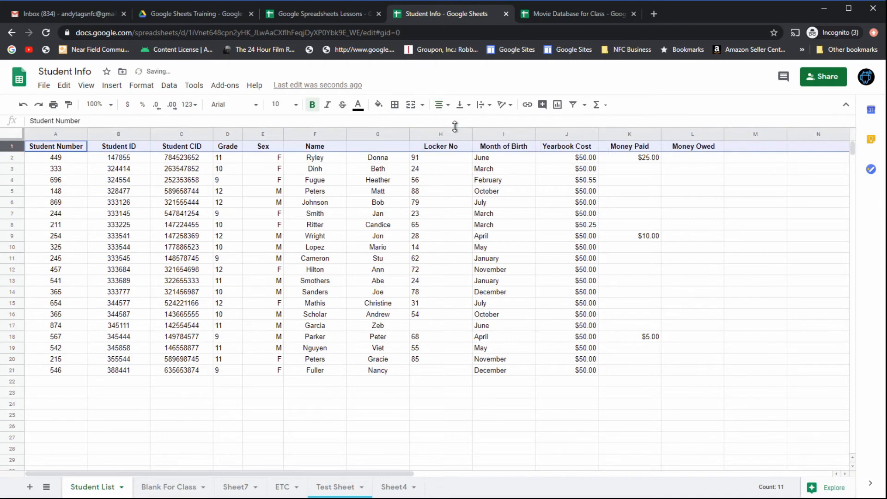
click(342, 206)
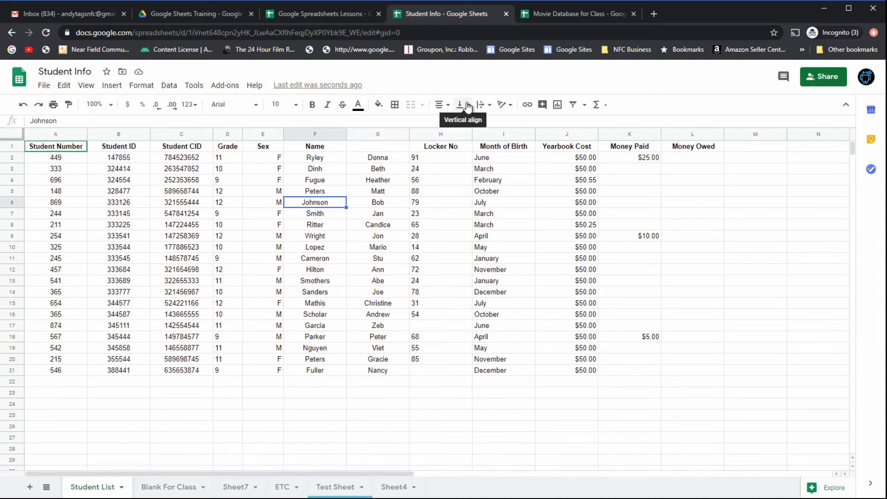
click(257, 295)
click(398, 304)
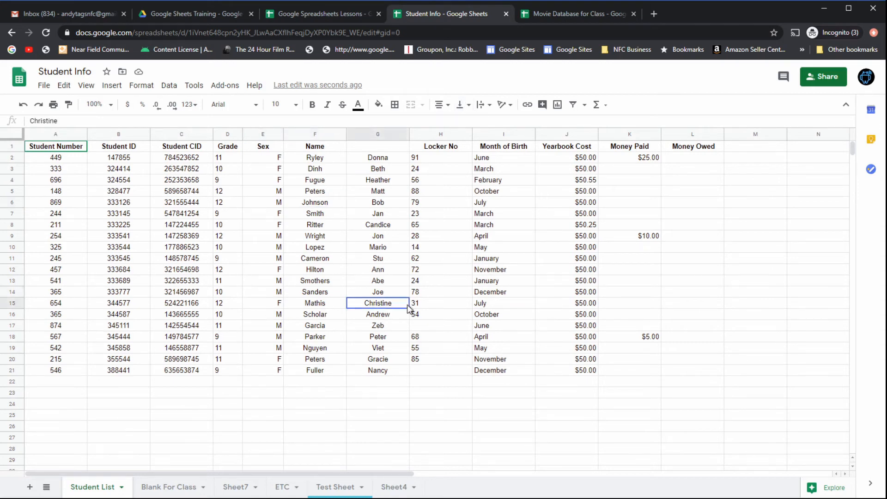
click(508, 315)
click(437, 258)
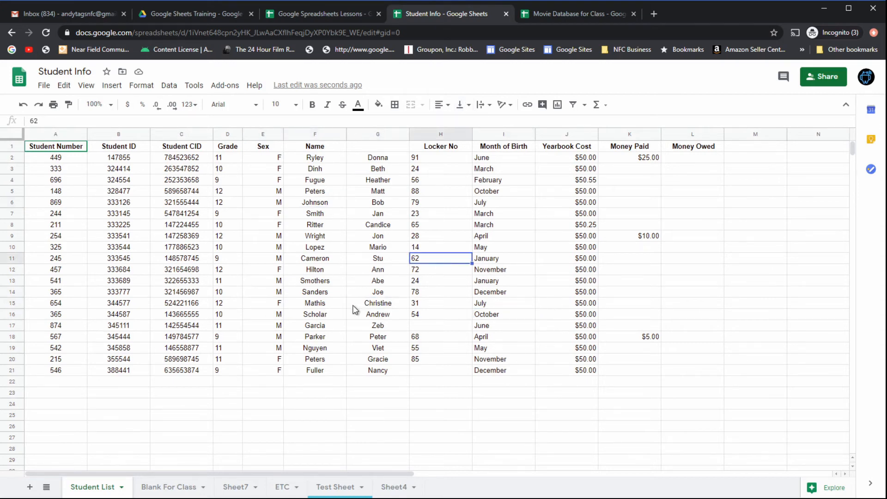
click(286, 292)
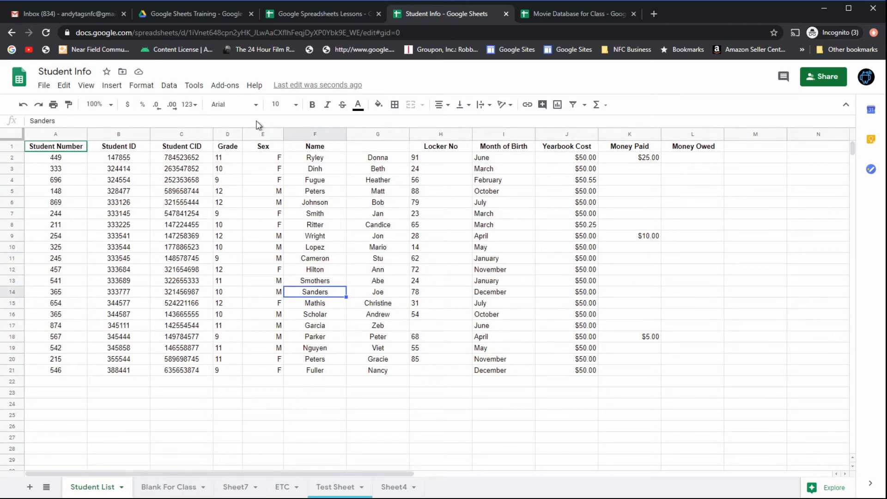
Step: Switch to the Budget sheet of the Google Spreadsheets Lessons file and increase every row's height to about one and a half times
click(328, 15)
click(132, 484)
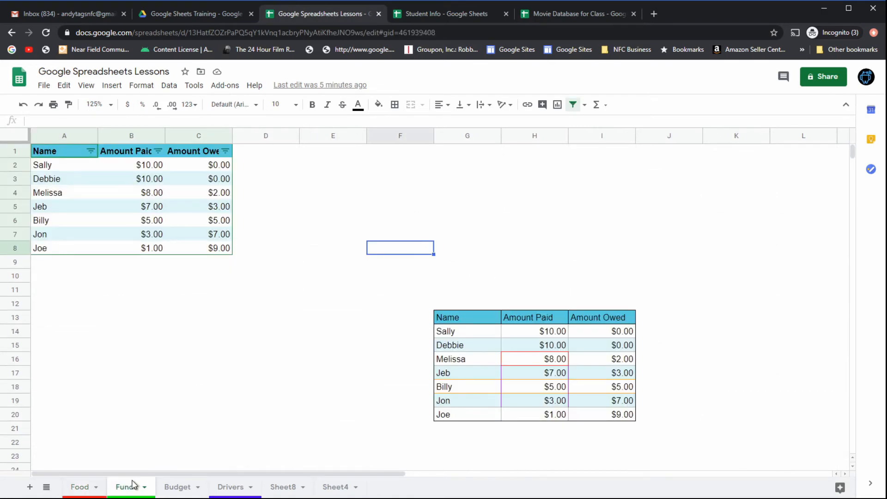
click(176, 487)
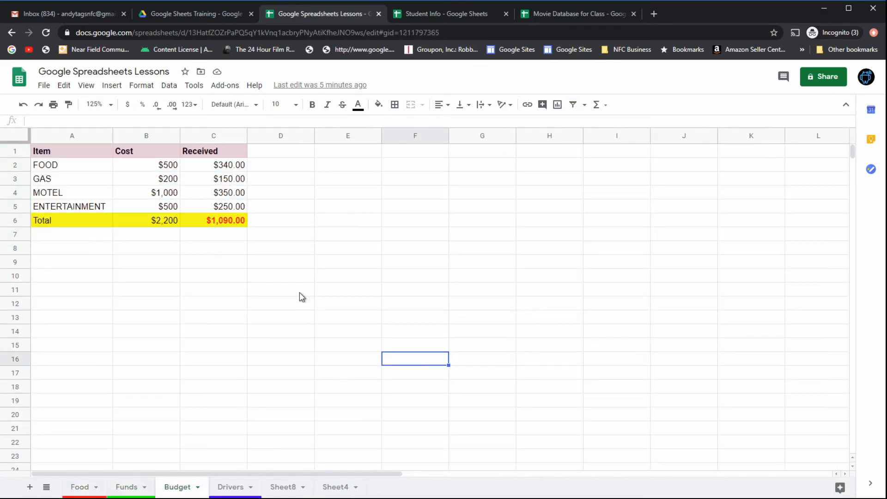
click(123, 188)
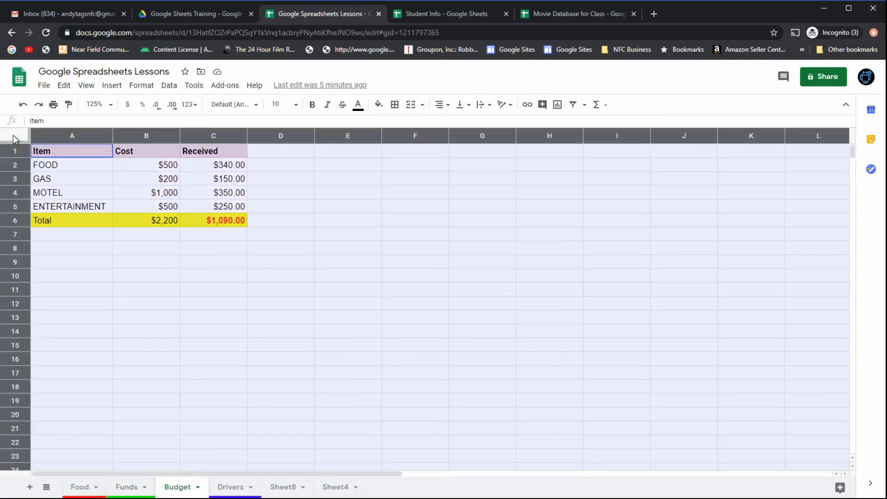
click(15, 138)
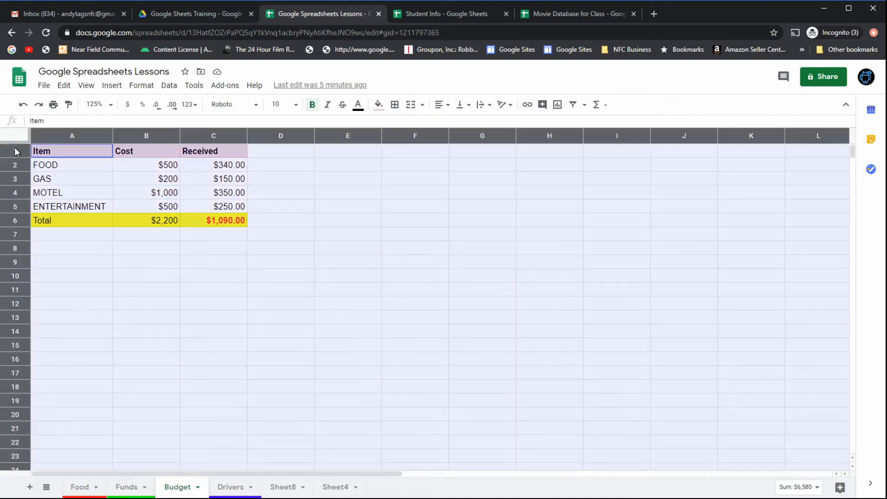
drag(18, 158, 18, 164)
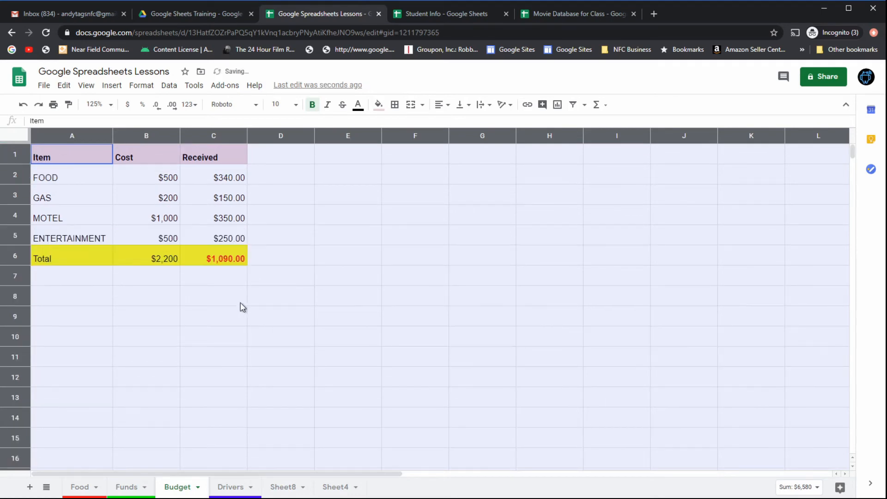
click(216, 287)
Step: Align the item names from FOOD to ENTERTAINMENT (A2:A5) vertically to the middle of their cells
click(69, 196)
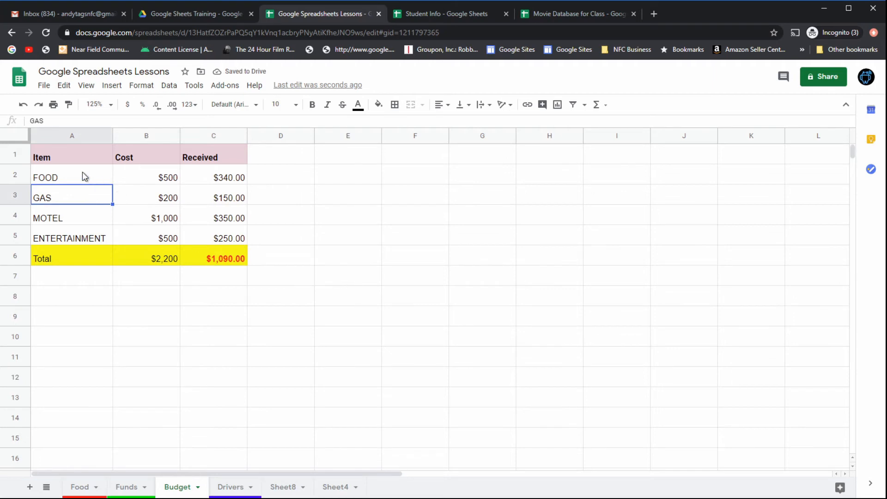
click(69, 157)
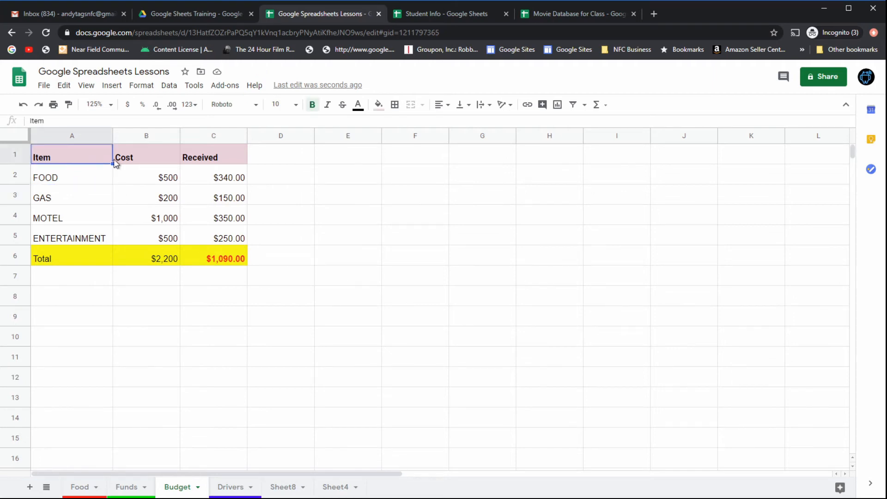
click(210, 159)
click(85, 157)
drag(65, 177, 79, 237)
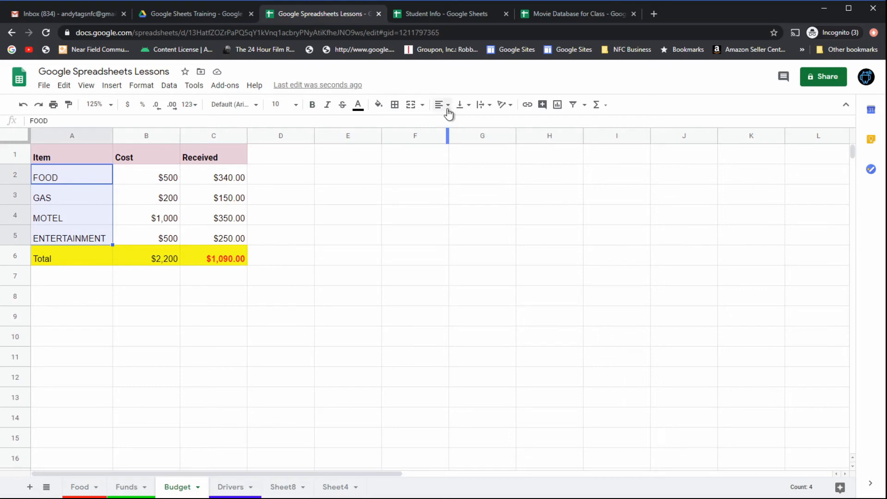
click(467, 108)
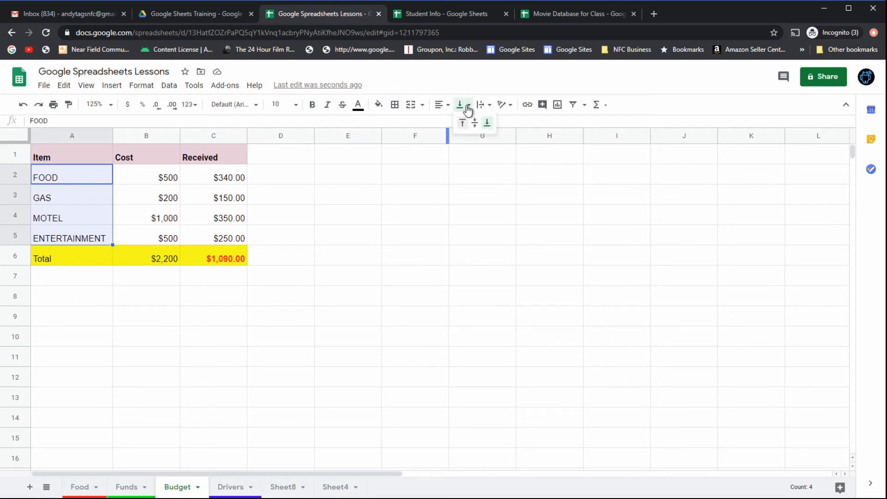
click(475, 122)
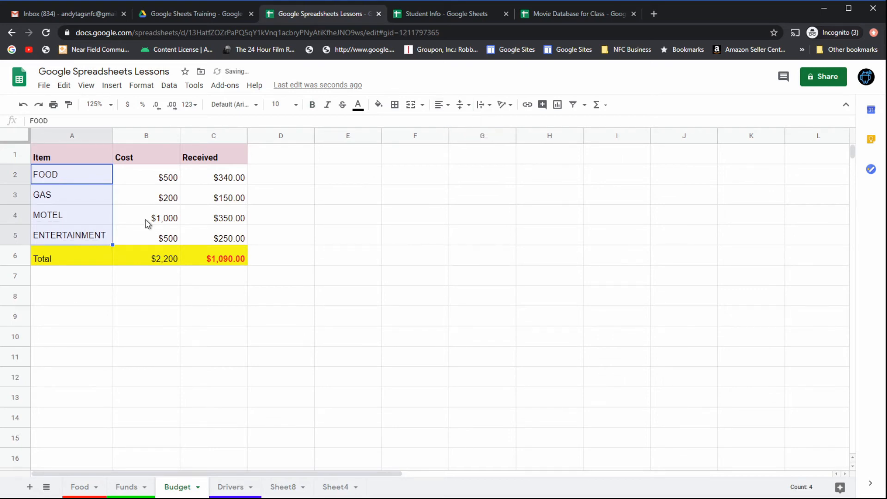
click(95, 221)
click(51, 180)
click(52, 201)
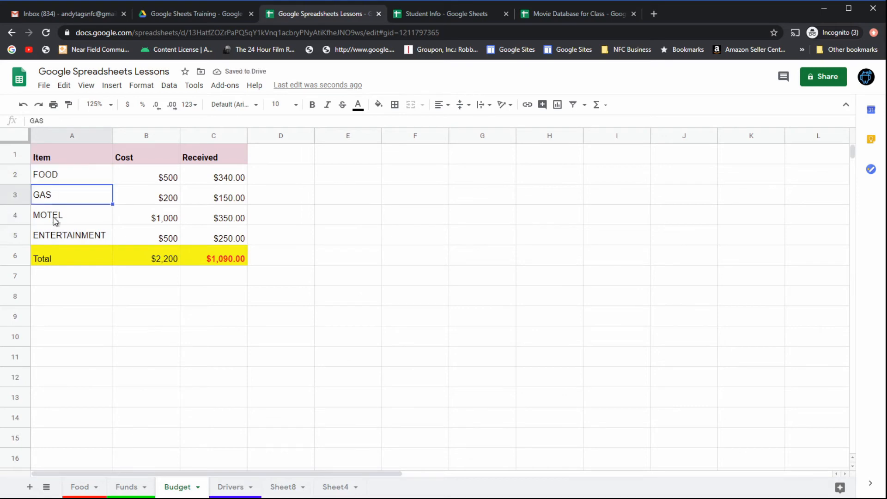
click(55, 221)
click(63, 235)
click(64, 179)
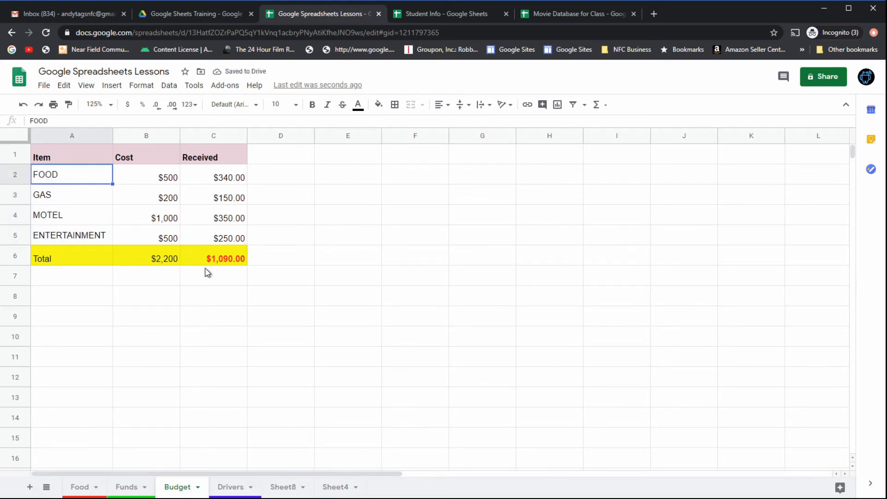
Step: Align the Total row's cells A6:C6 vertically to the top
click(76, 259)
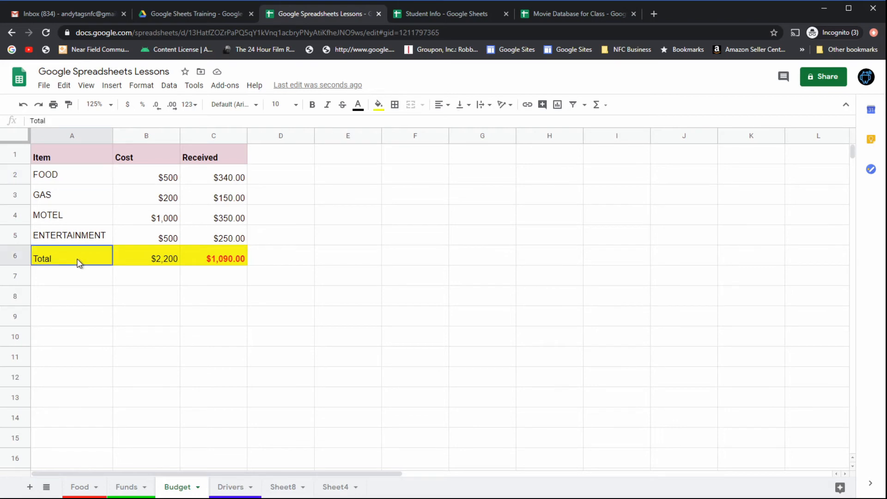
drag(87, 261, 224, 259)
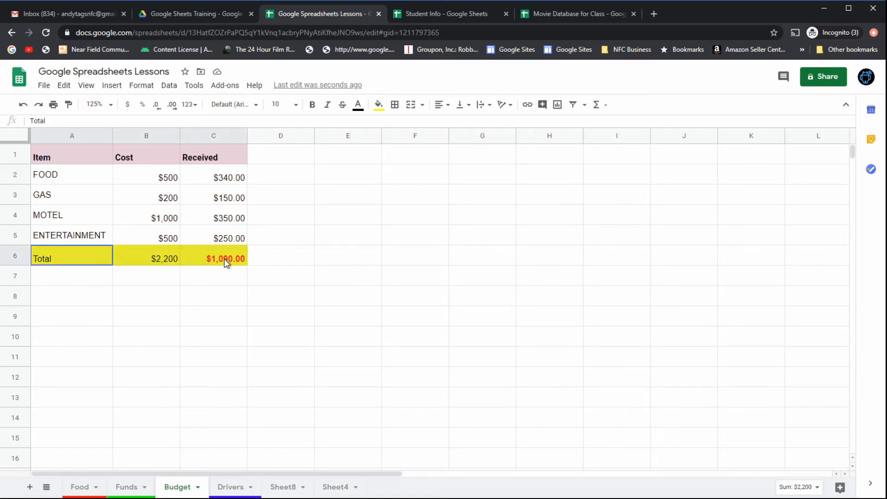
click(463, 105)
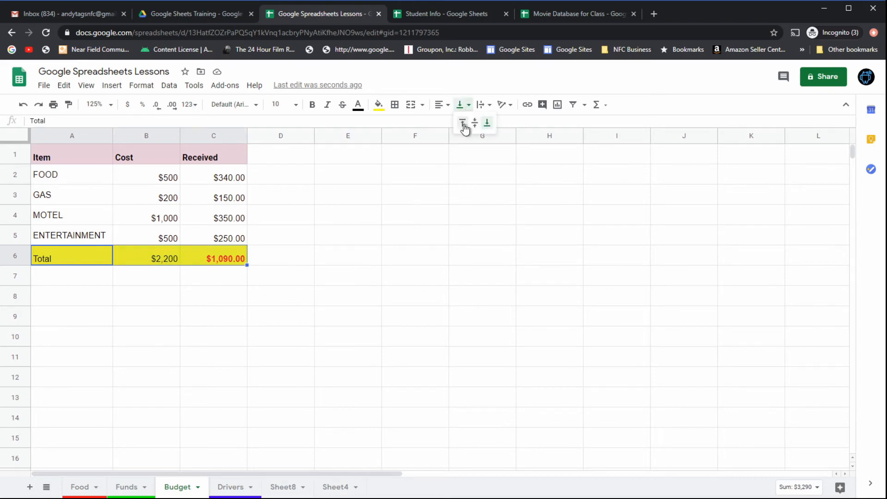
click(462, 123)
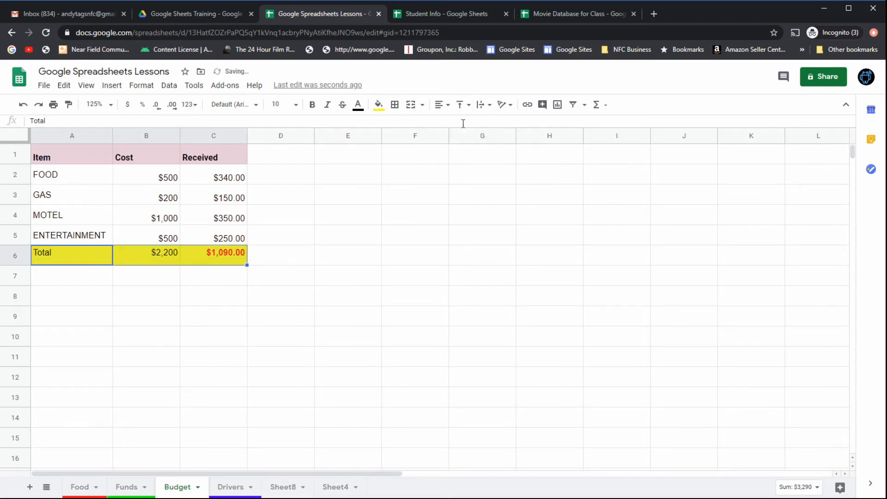
click(175, 323)
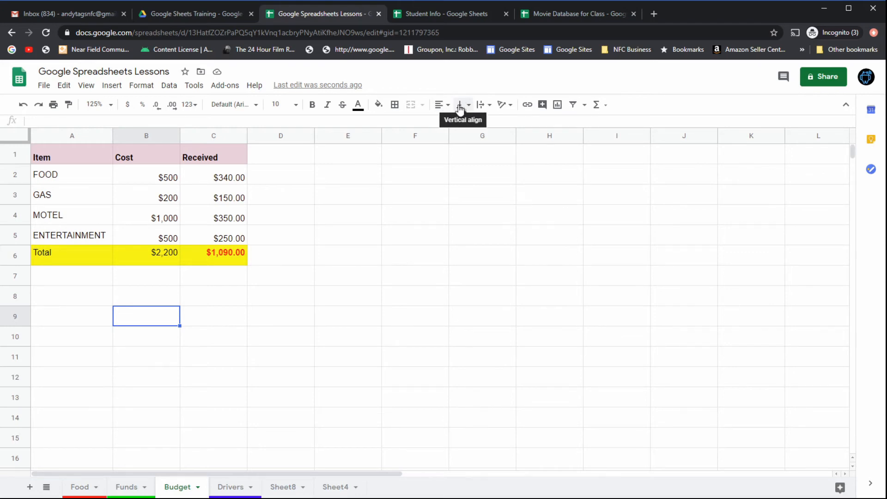
Step: On the Drivers sheet, enter "This is a very long sentence that doesn't fit well." in cell A8
click(238, 488)
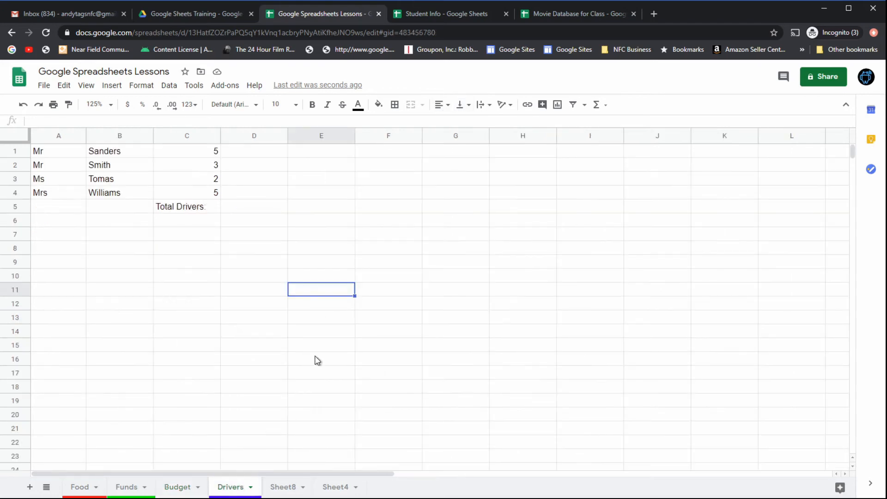
click(497, 182)
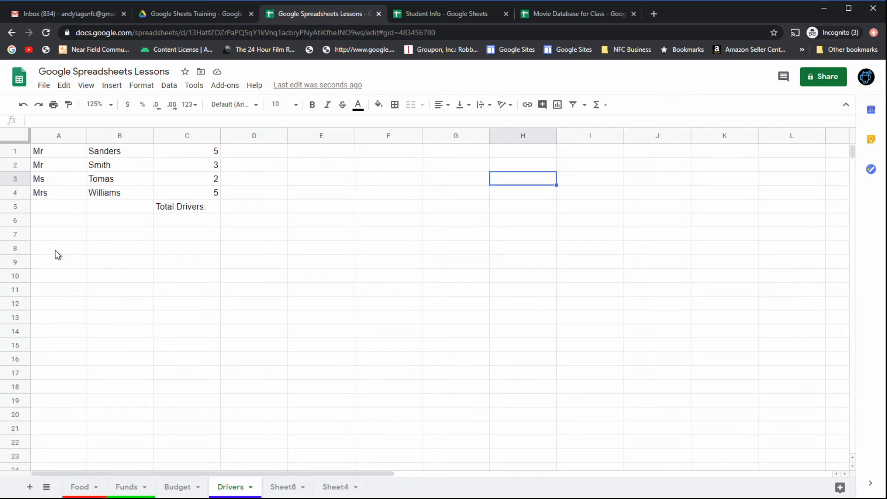
click(75, 248)
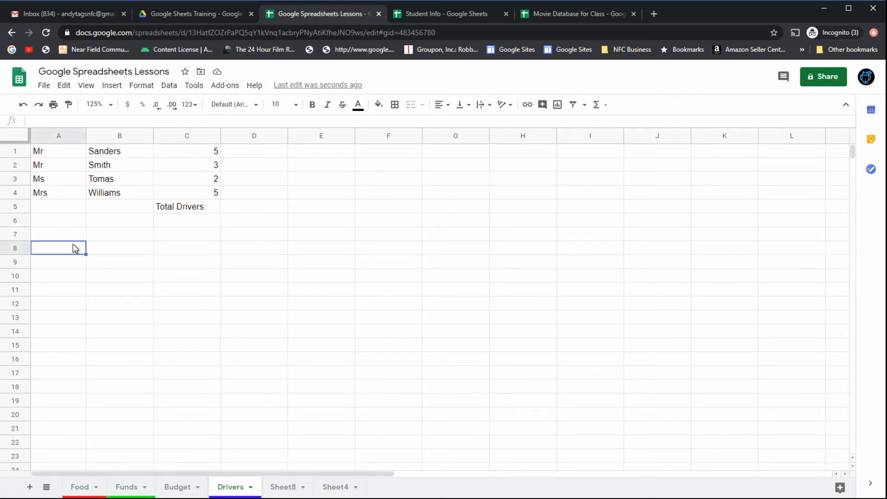
text(This is a very l)
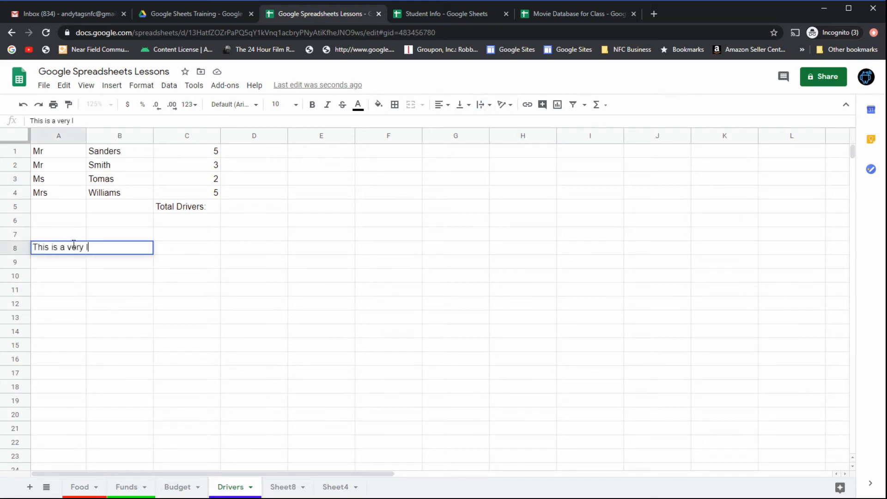
text(ong sentence t)
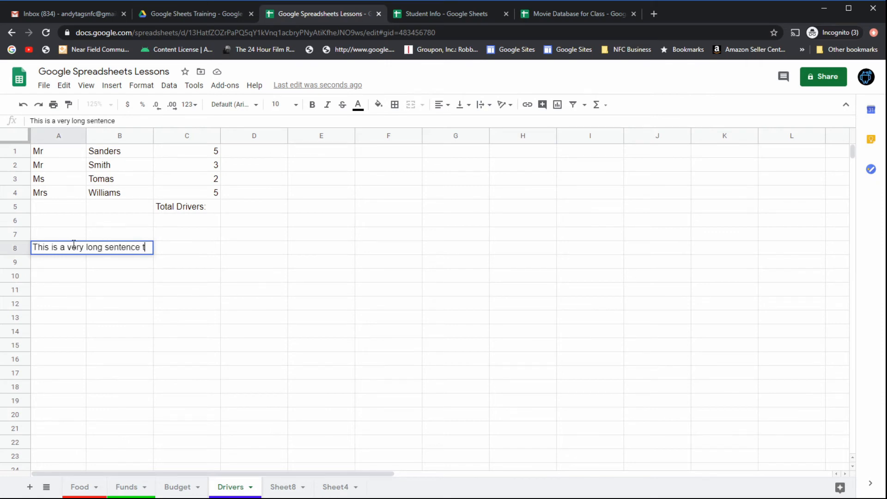
text(hat doesn't fit well.)
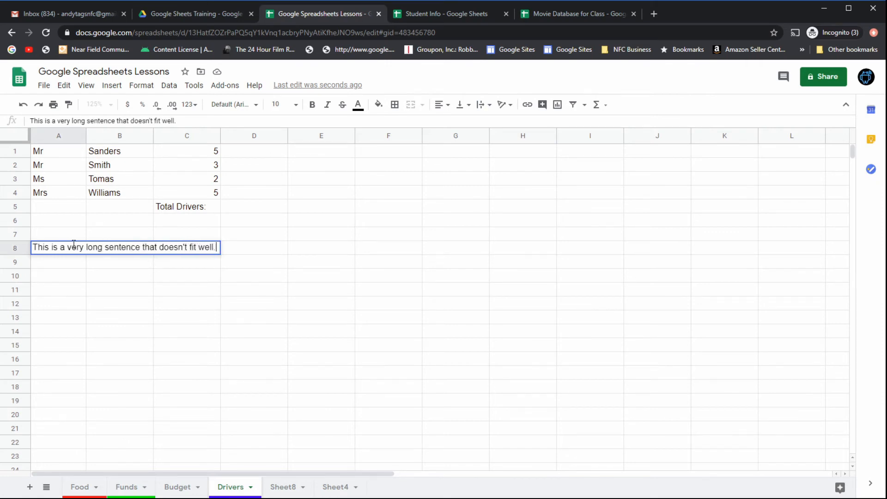
key(Return)
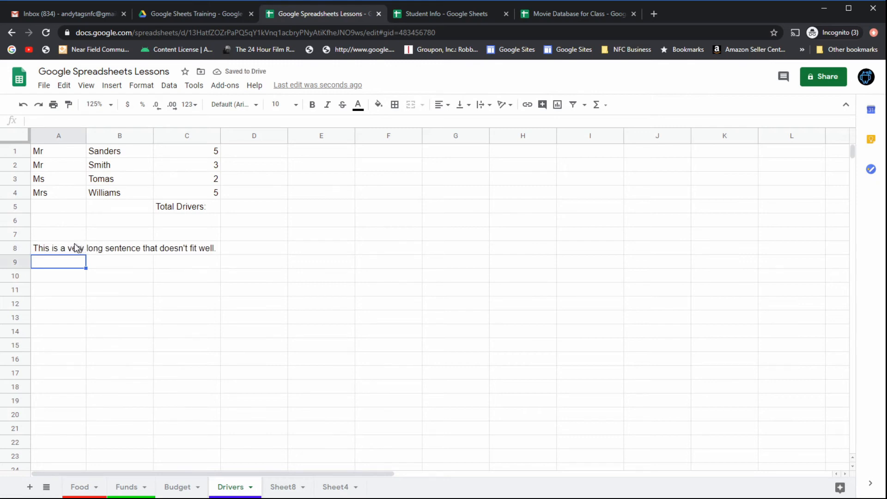
click(71, 250)
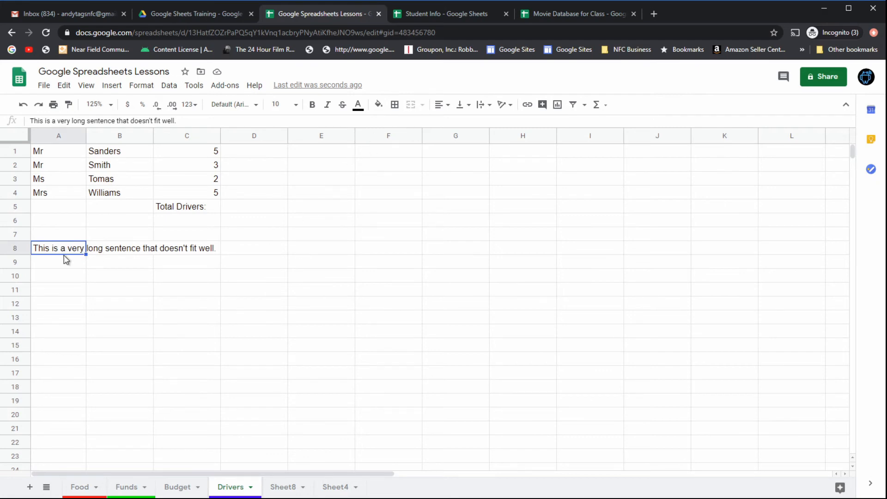
click(81, 307)
double_click(80, 247)
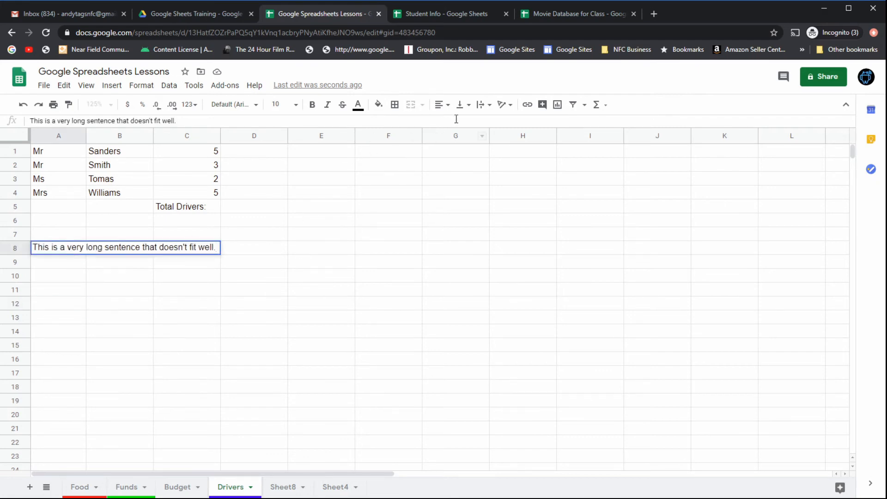
click(483, 105)
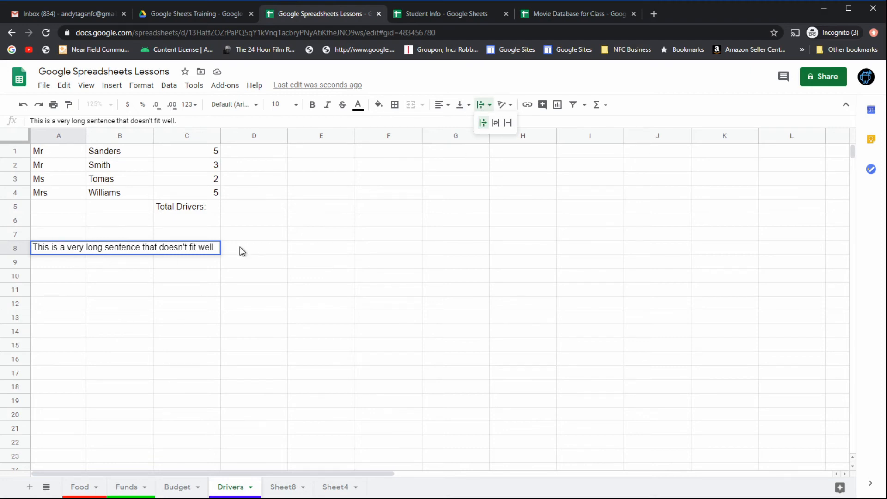
click(117, 274)
Step: Enter the filler text "dfghdfg" in cell B8 beside the long sentence and clear it again
click(116, 249)
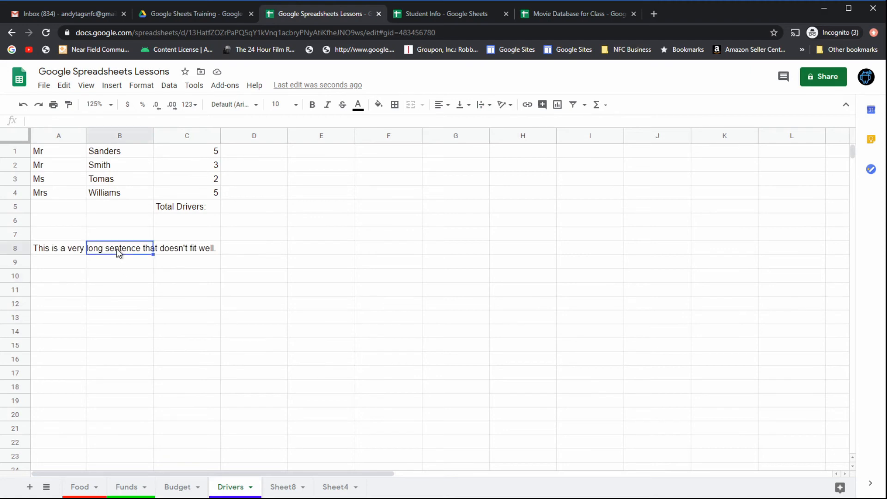
text(dfghdfg)
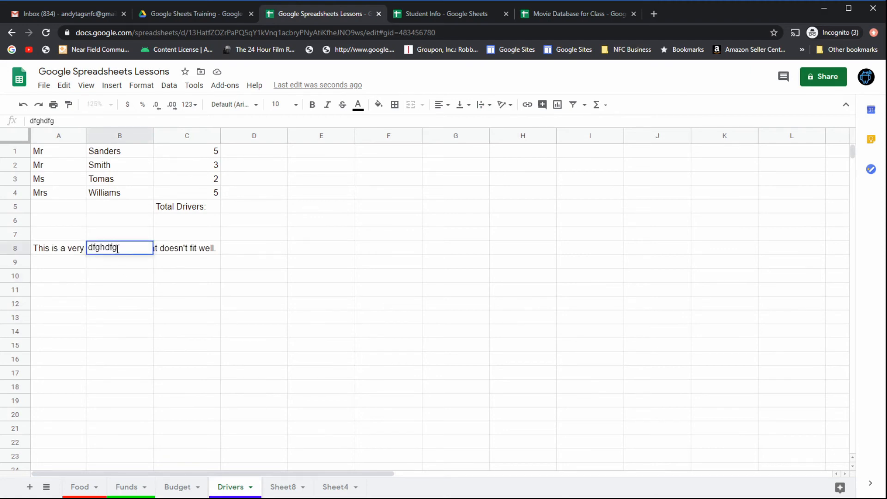
key(Return)
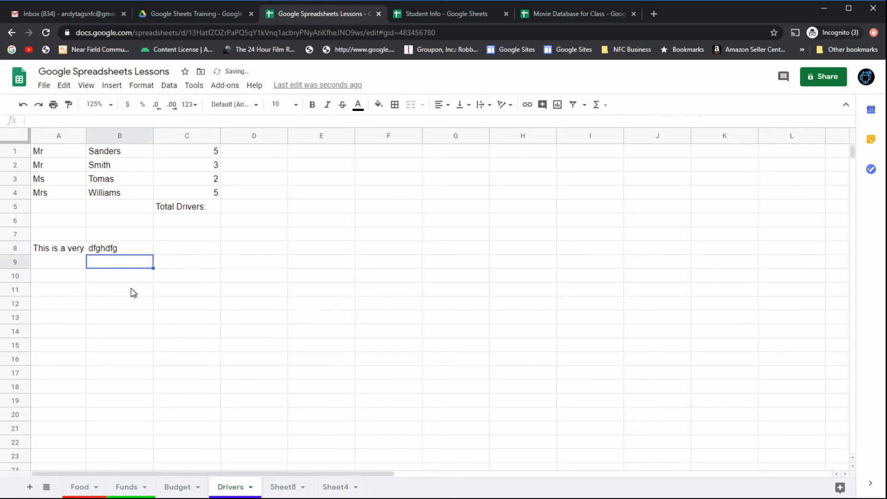
click(108, 248)
key(Delete)
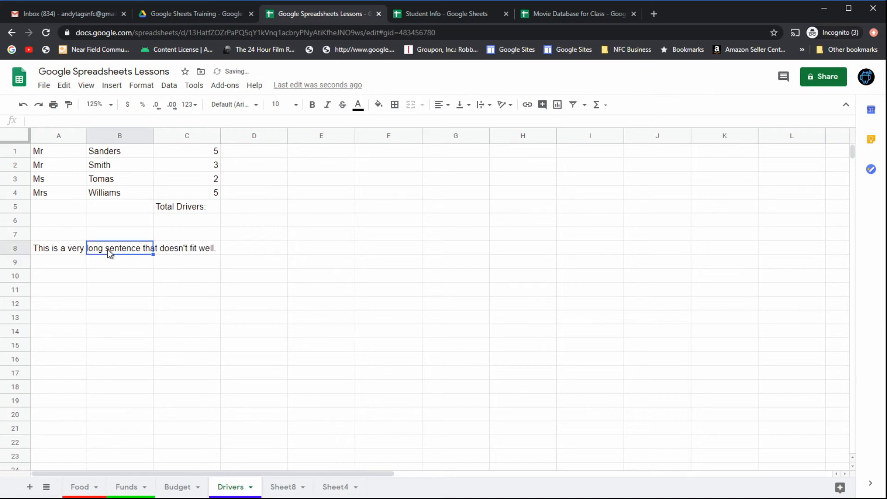
click(118, 290)
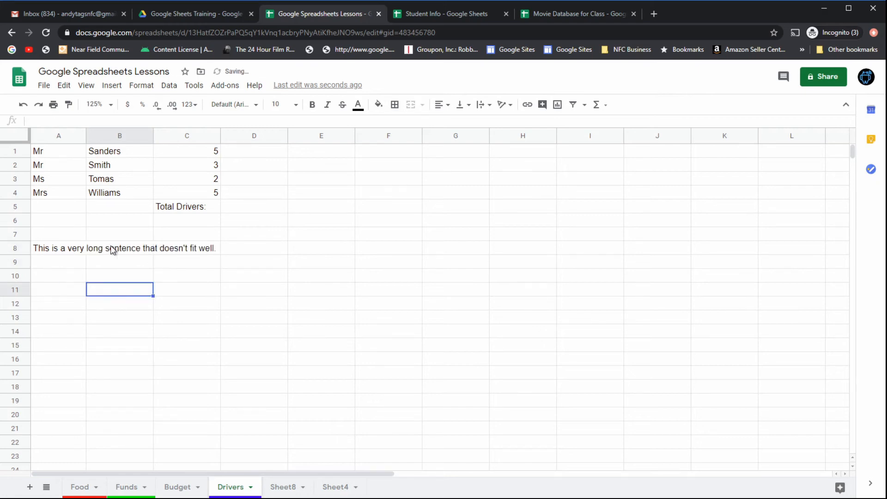
Step: Set the text wrapping of the long sentence in cell A8 to Wrap
click(77, 251)
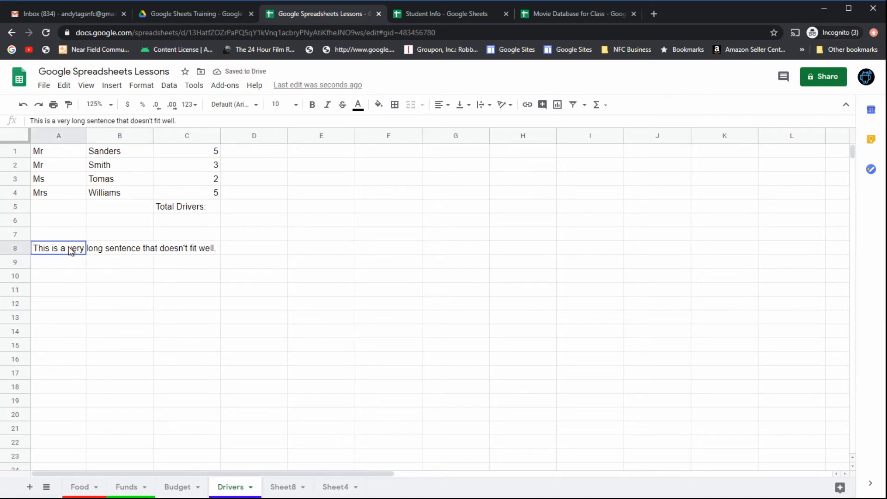
click(488, 106)
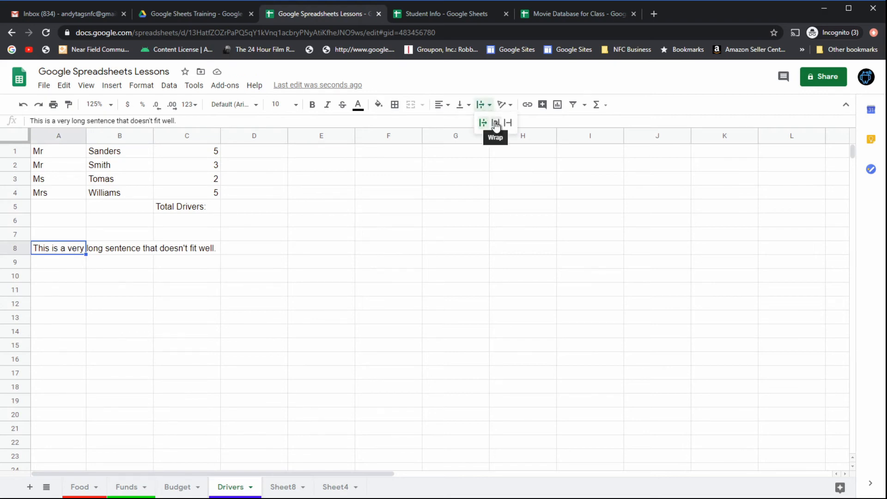
click(495, 123)
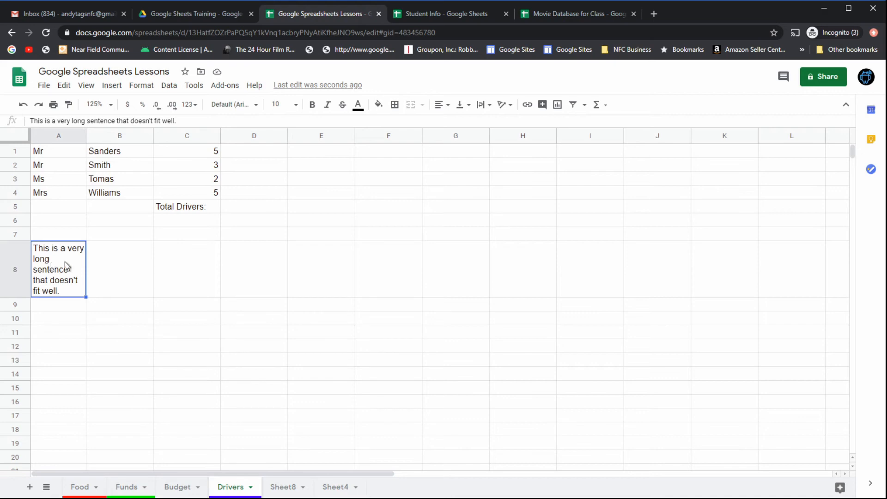
Step: Widen column A to about double its width, and narrow it again until the sentence in A8 wraps onto four lines
click(118, 364)
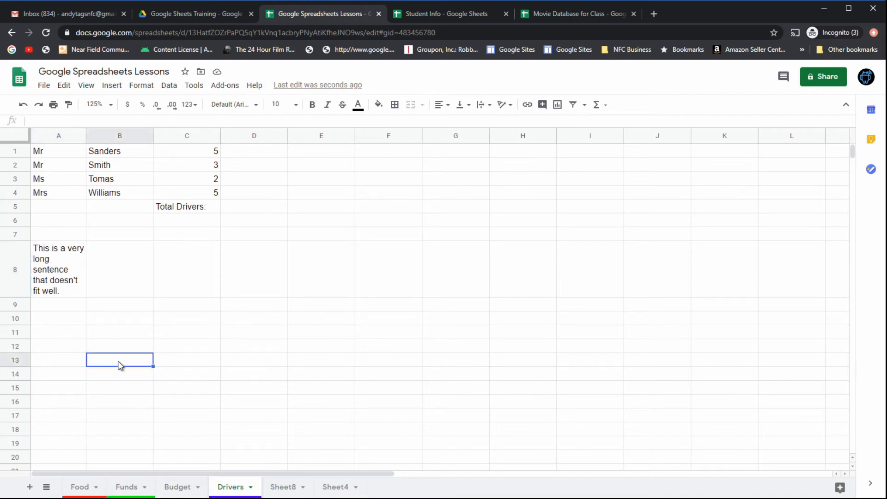
click(69, 283)
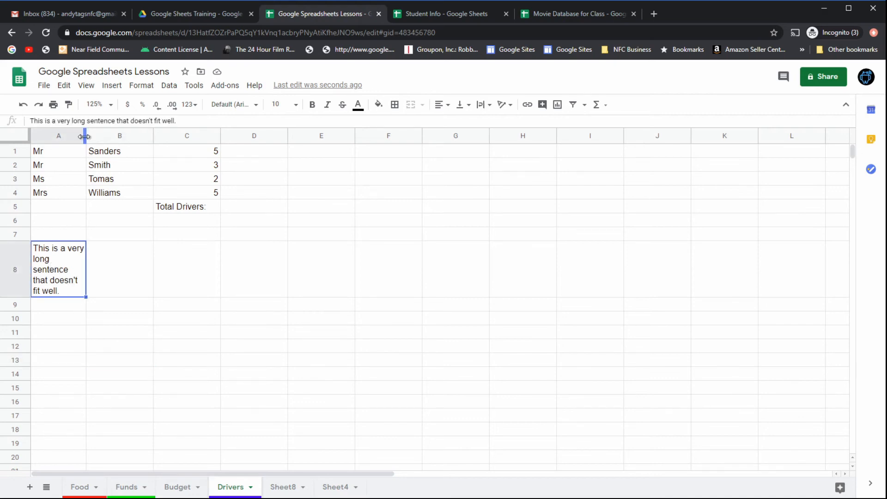
drag(86, 135, 143, 135)
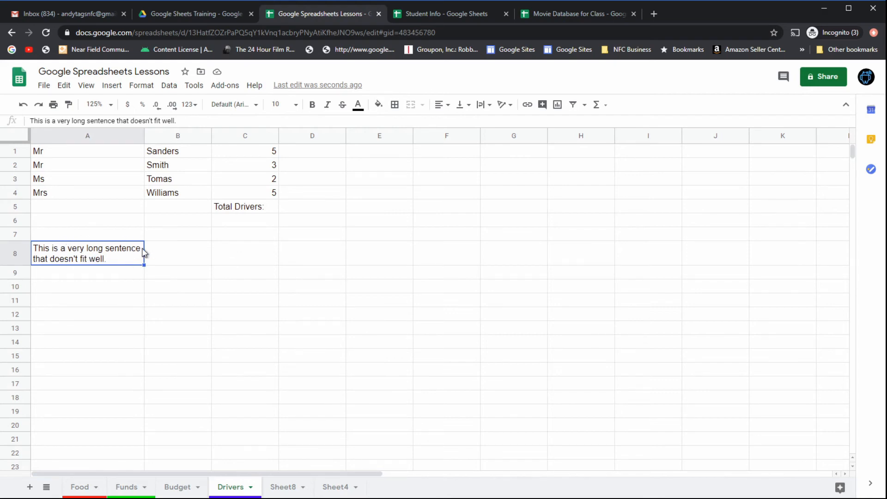
drag(144, 136, 99, 135)
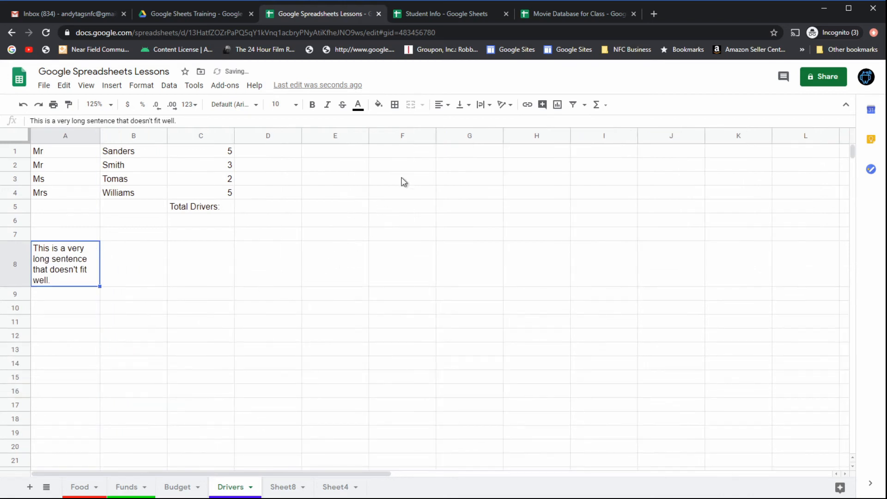
Step: Set the text wrapping of the long sentence in cell A8 to Clip and check the empty cells around it
click(483, 105)
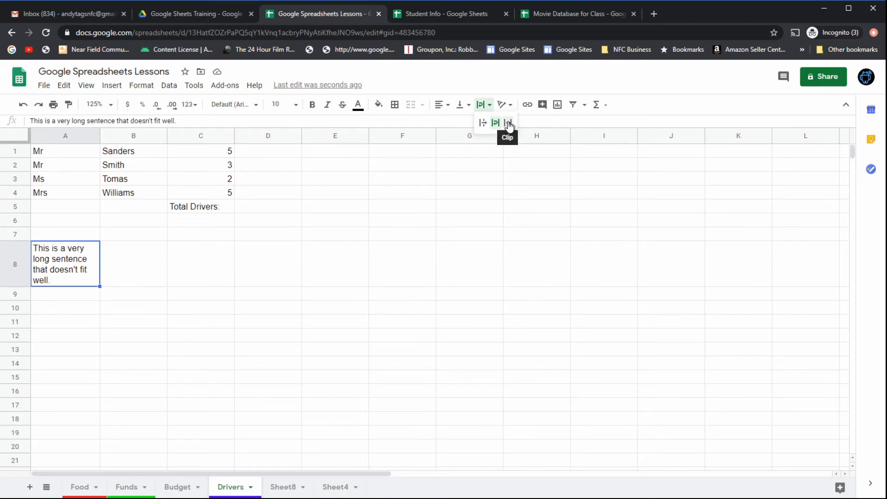
click(508, 123)
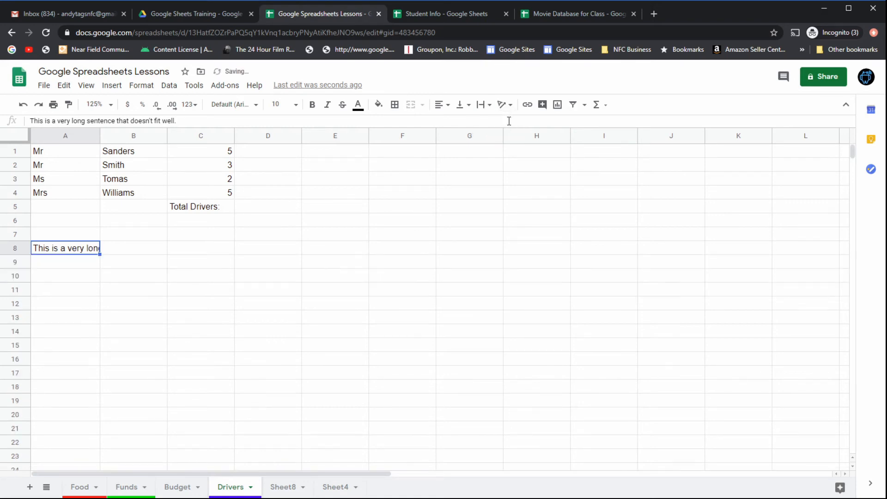
click(52, 266)
click(54, 252)
click(85, 264)
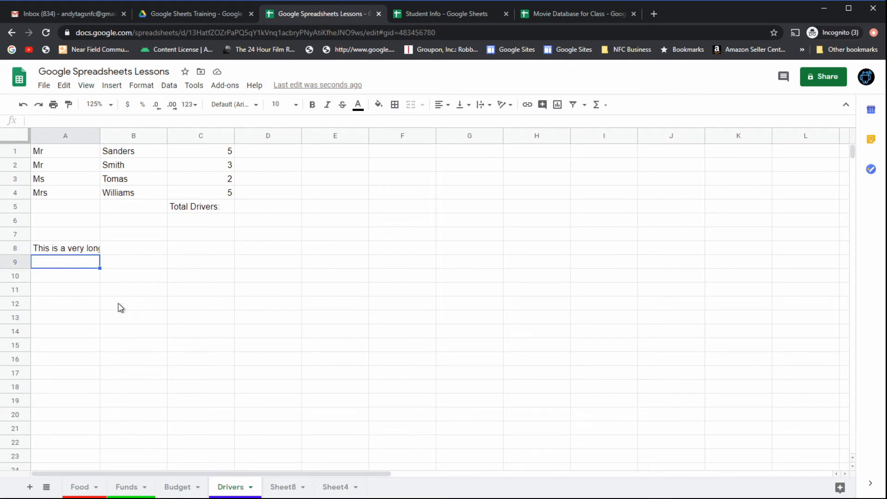
click(70, 249)
click(128, 253)
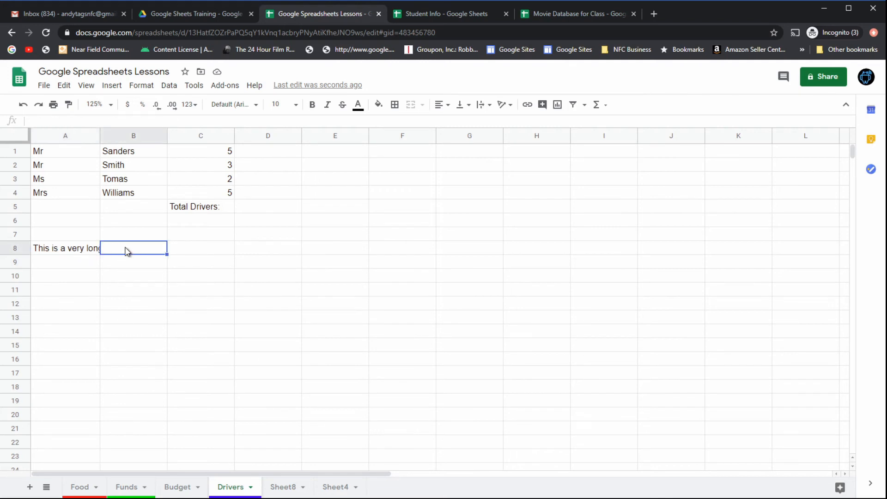
click(134, 261)
click(134, 252)
Step: Set the text wrapping of cell A8 to Overflow
click(89, 253)
click(482, 104)
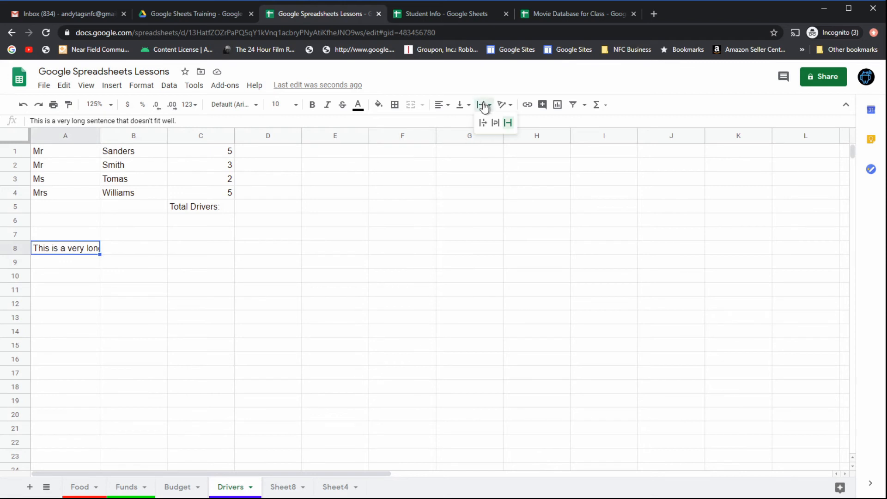
click(482, 122)
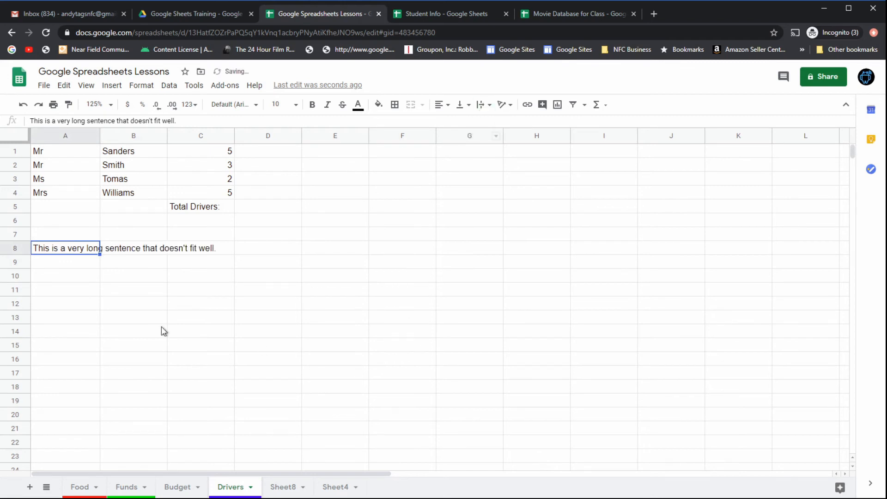
Step: Enter the filler text "dfghj" in cell B8 beside the overflowing sentence and clear it again
click(131, 268)
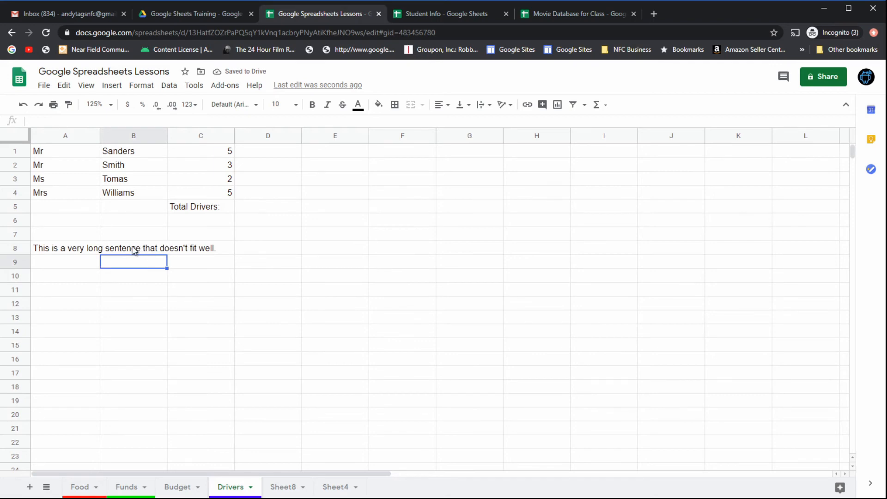
click(134, 250)
text(dfghj)
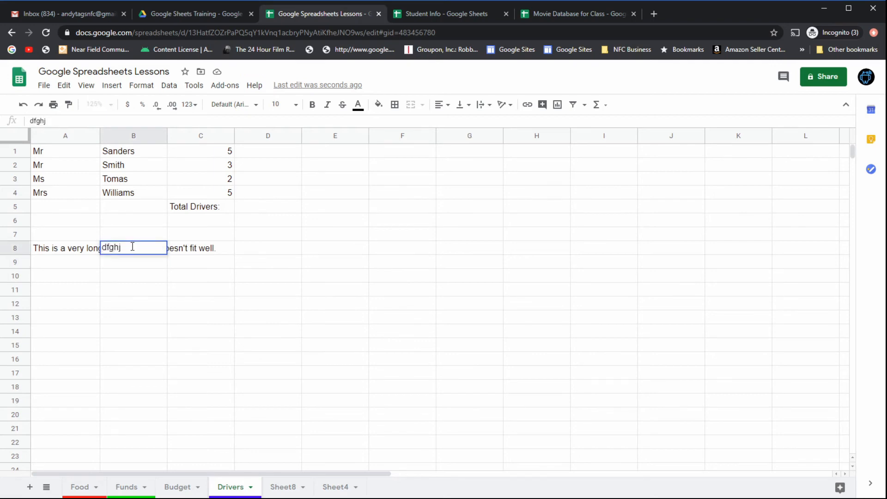
key(Return)
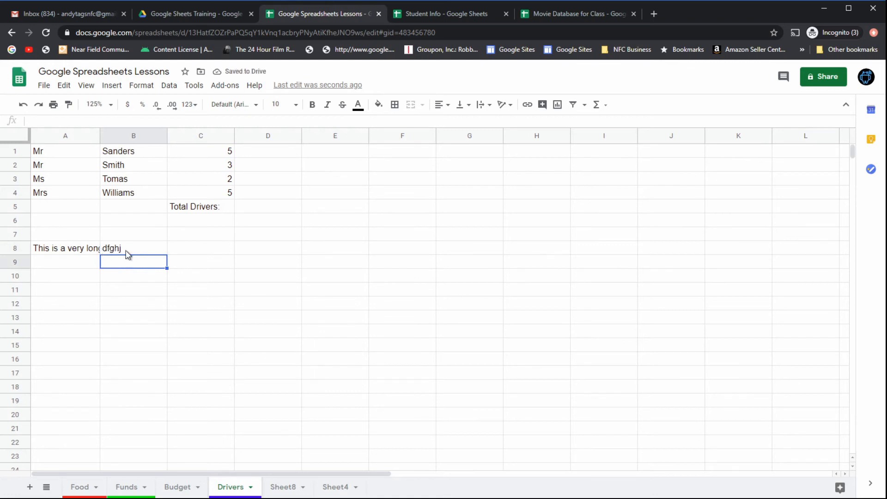
click(131, 250)
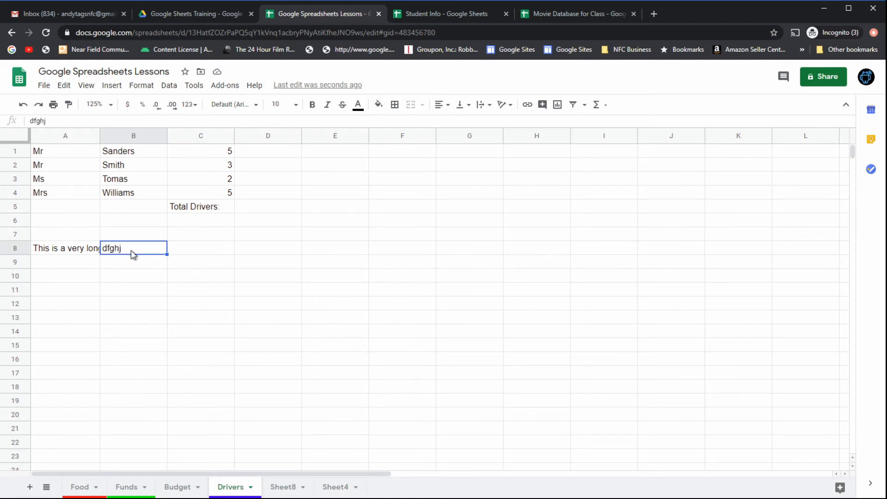
key(Delete)
key(Return)
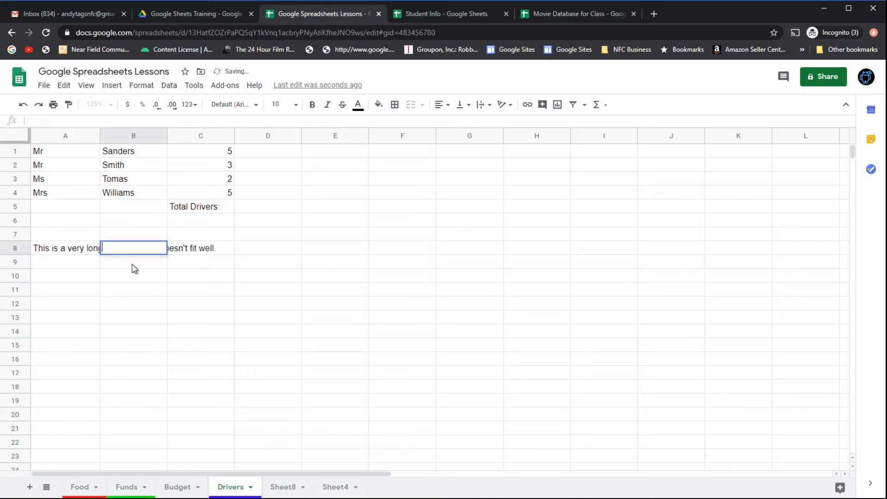
key(Escape)
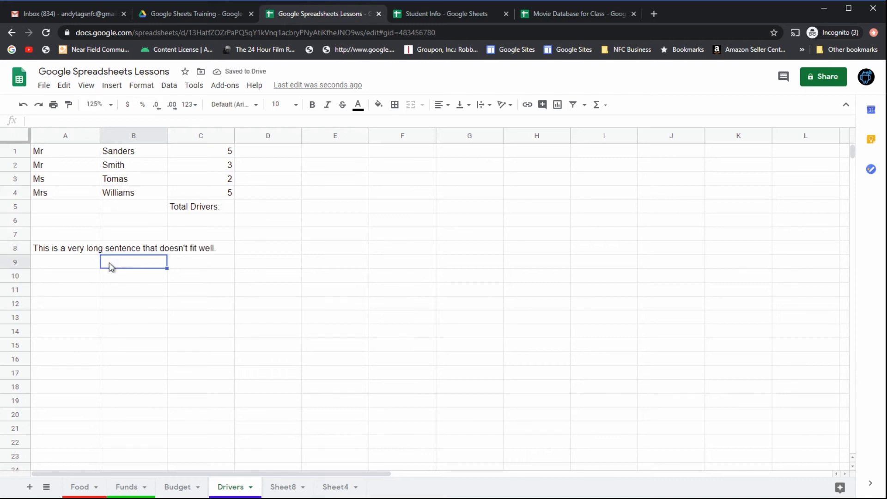
Step: Switch the text wrapping of cell A8 through Clip and Wrap and back to Overflow
click(92, 252)
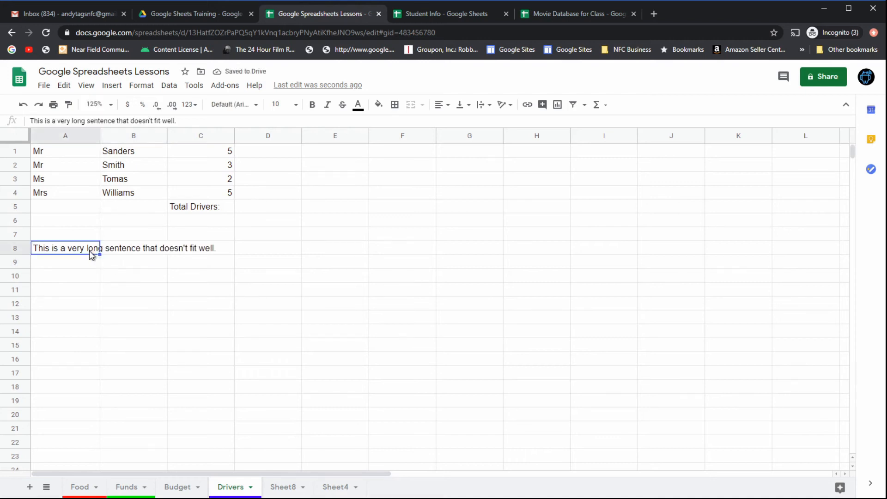
click(487, 110)
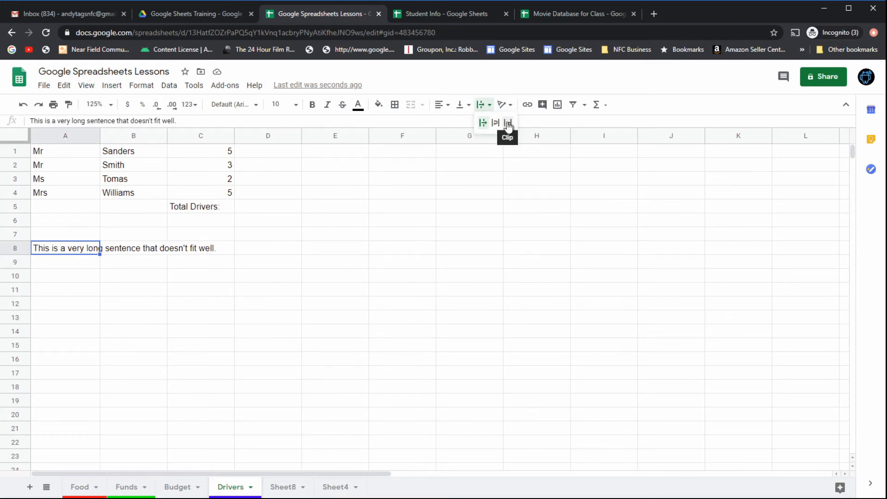
click(504, 123)
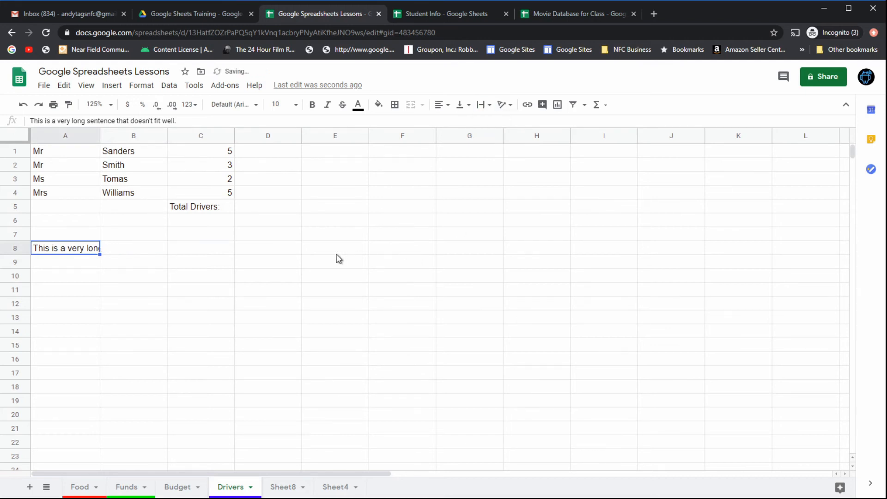
click(483, 105)
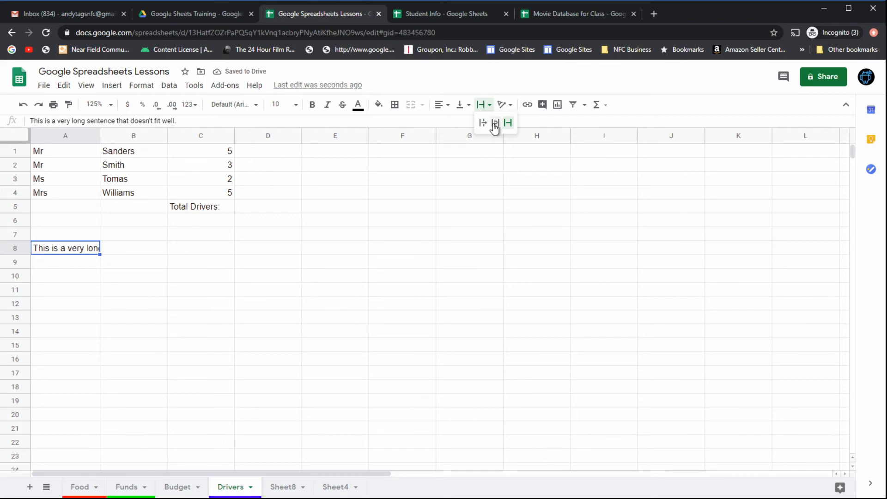
click(493, 124)
click(483, 105)
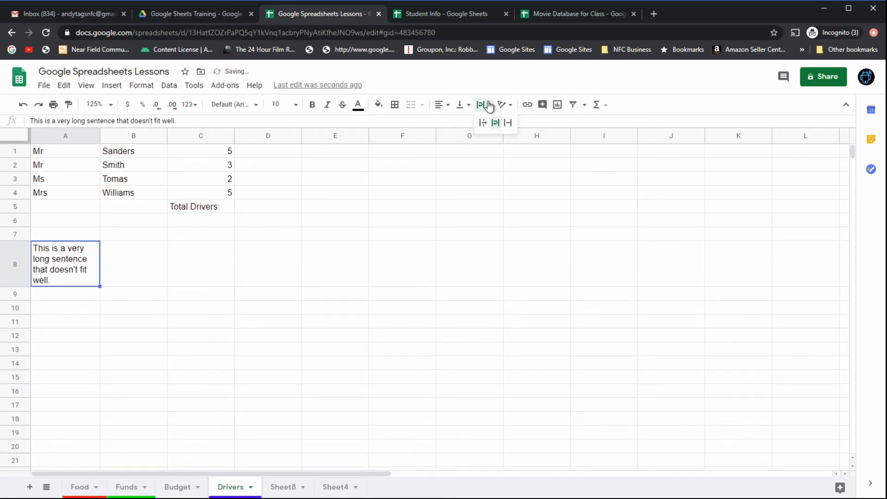
click(483, 124)
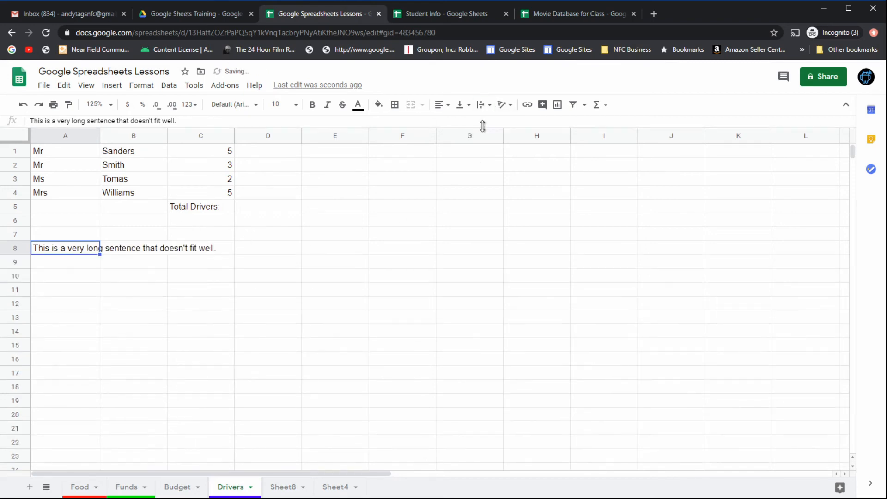
click(133, 265)
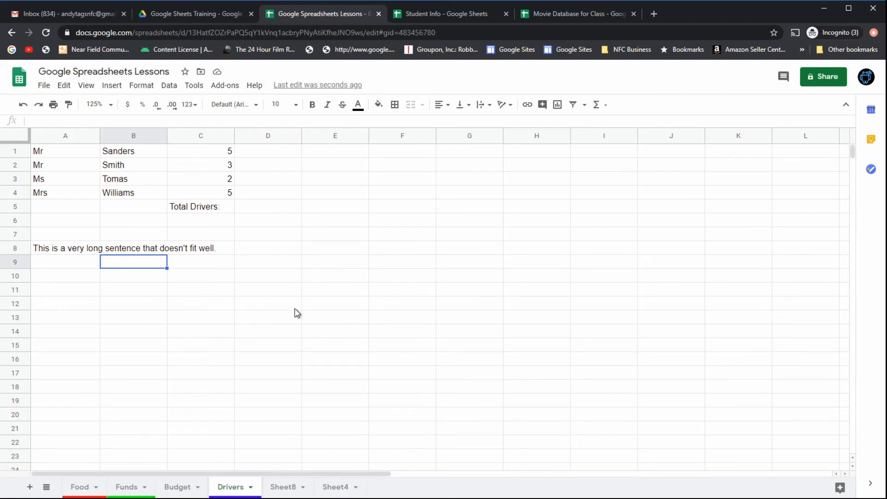
click(264, 265)
click(353, 264)
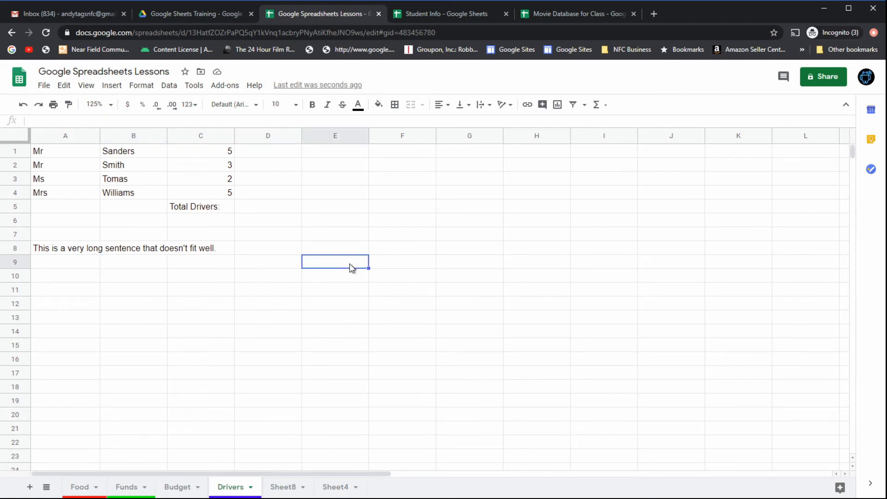
click(389, 261)
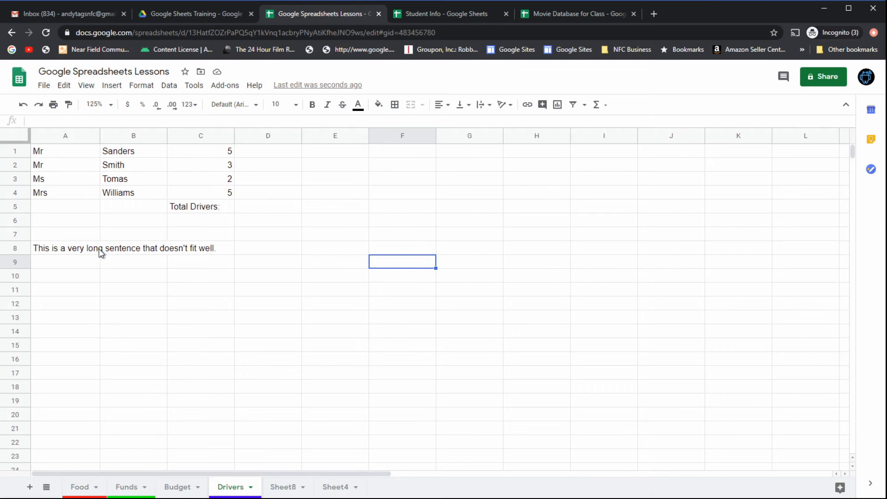
click(148, 250)
click(195, 252)
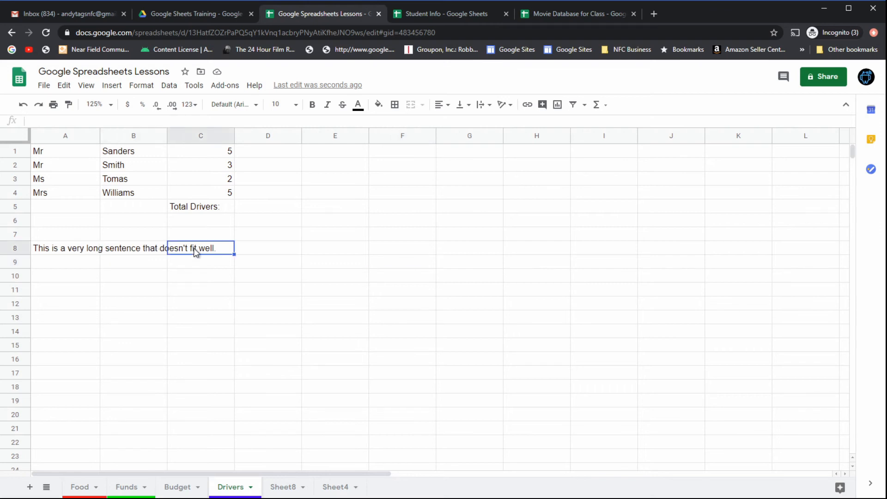
Step: Enter the filler text "hhh" in cell B8 and delete it again
click(123, 252)
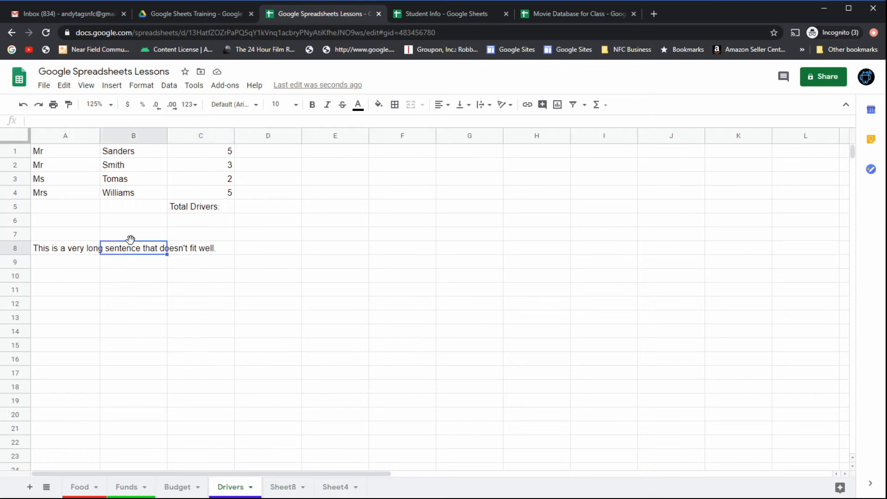
text(hhh)
click(146, 254)
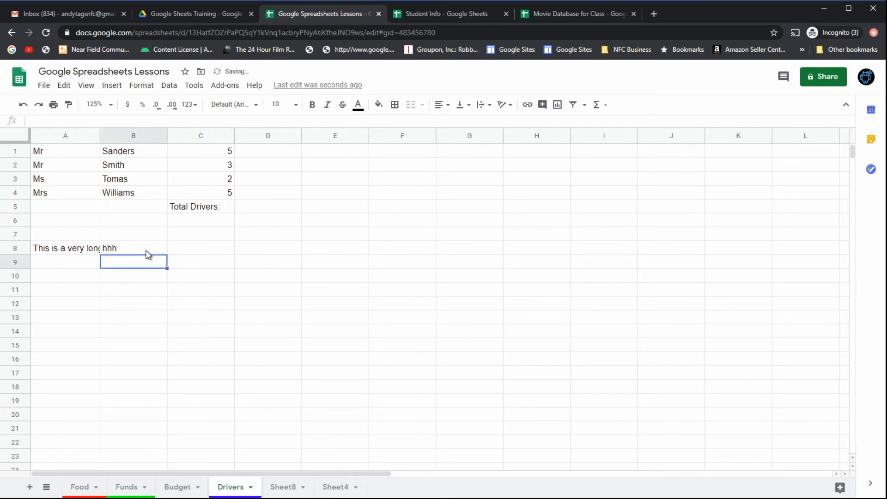
key(Delete)
click(71, 252)
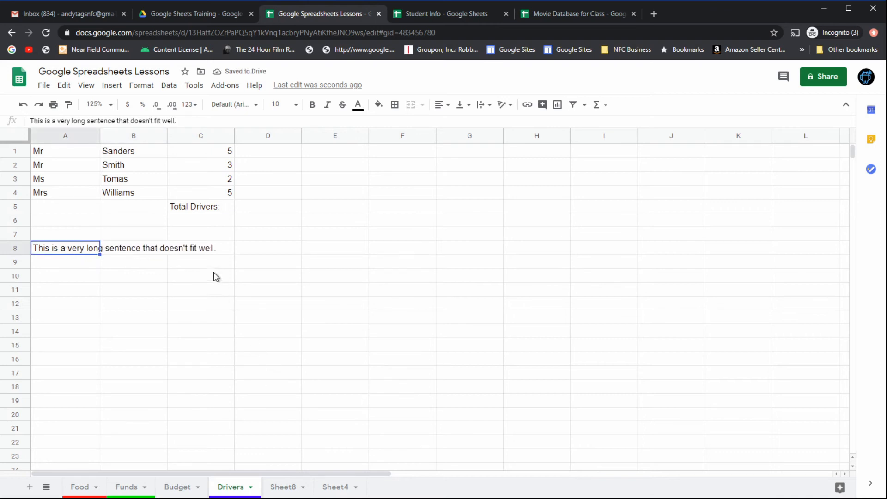
click(192, 262)
click(90, 251)
drag(95, 253, 194, 251)
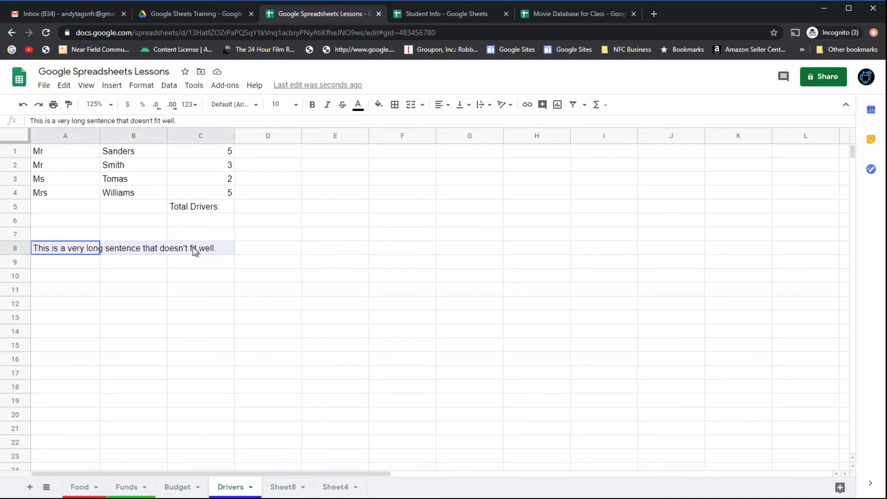
click(135, 251)
click(194, 250)
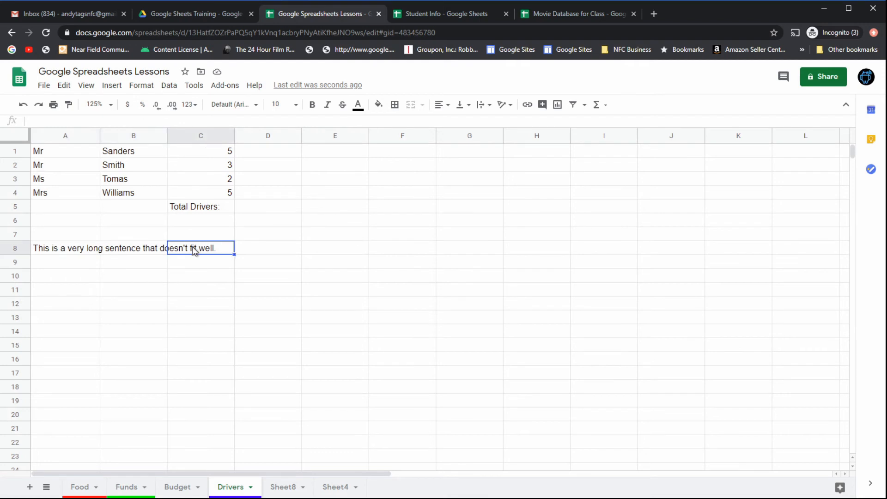
click(81, 252)
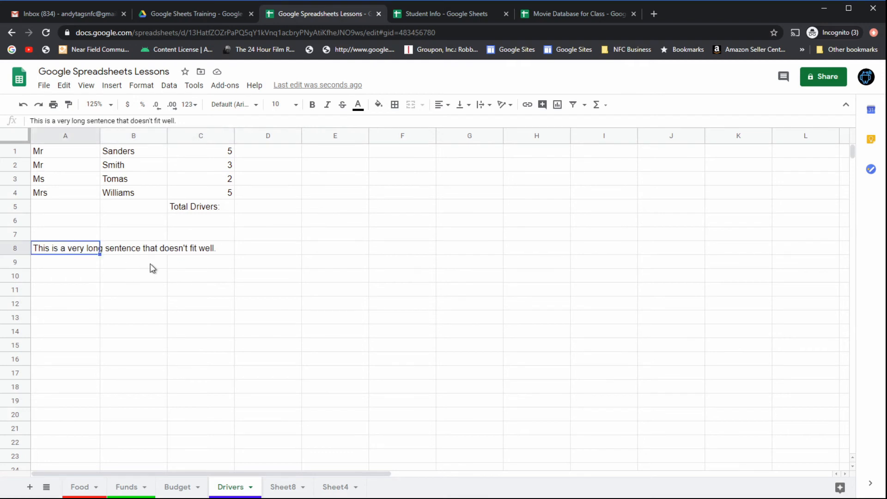
Step: Merge cells A8:C8, which the long sentence spans, horizontally into one cell
drag(134, 250, 179, 249)
click(80, 252)
drag(80, 252, 186, 252)
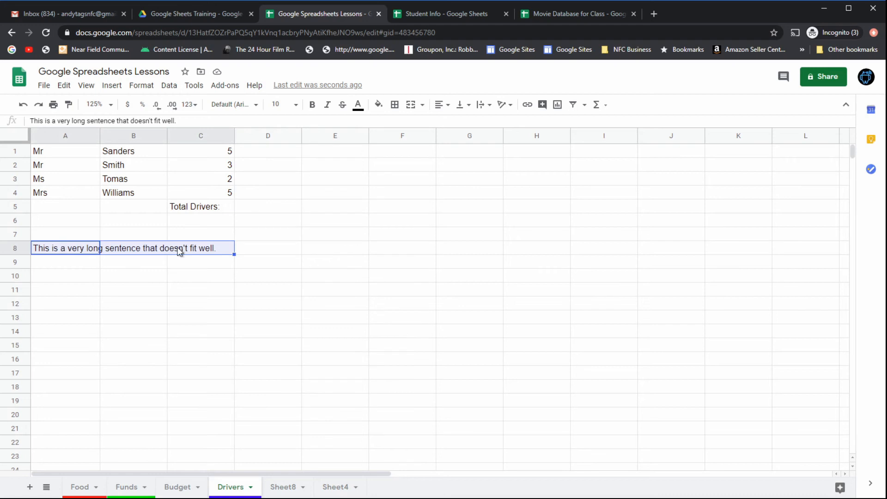
click(422, 108)
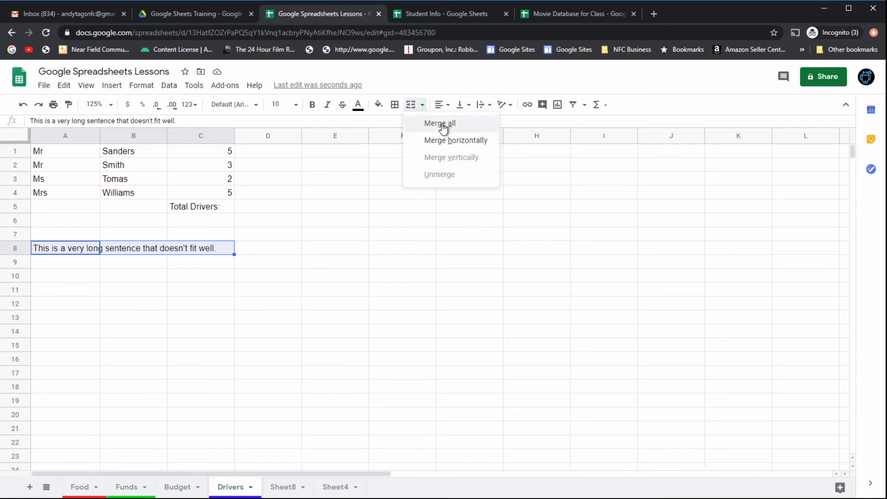
click(464, 143)
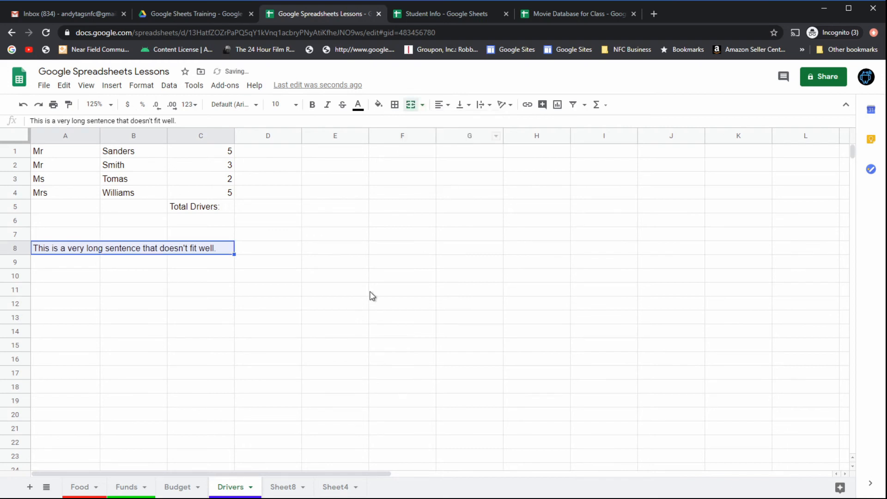
Step: Unmerge the merged cell A8:C8 that holds the long sentence on the Drivers sheet
click(179, 294)
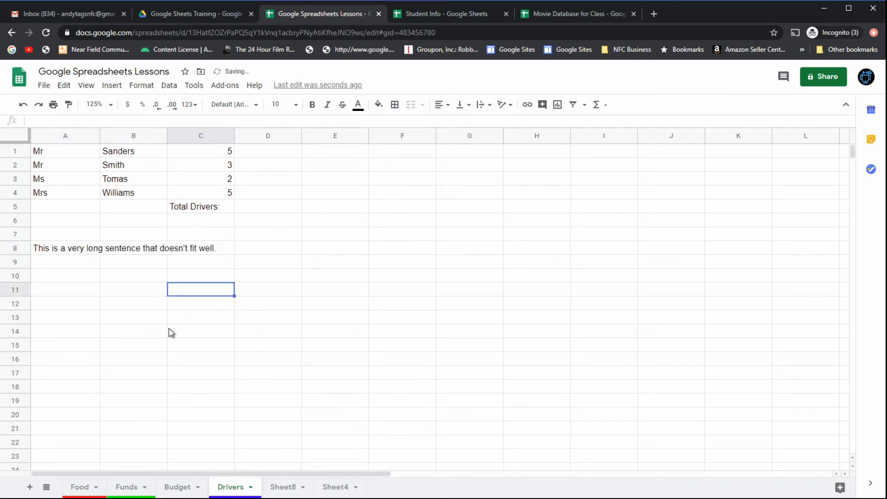
click(123, 252)
click(132, 265)
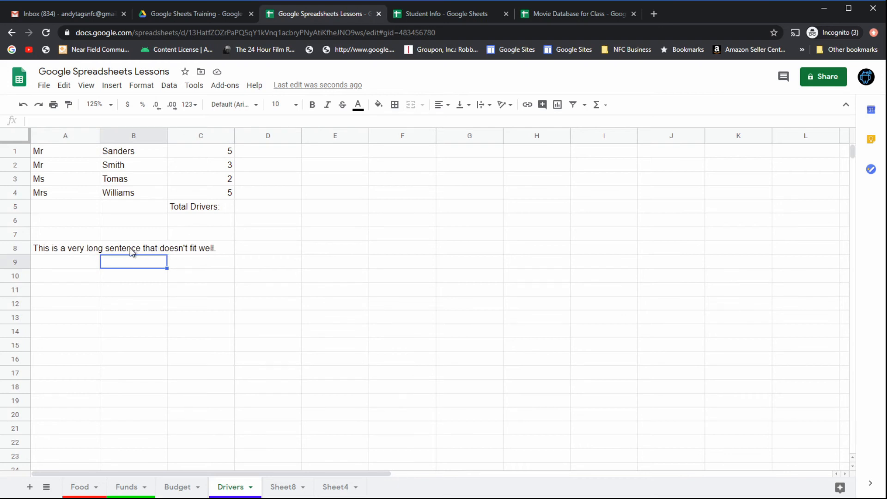
click(76, 254)
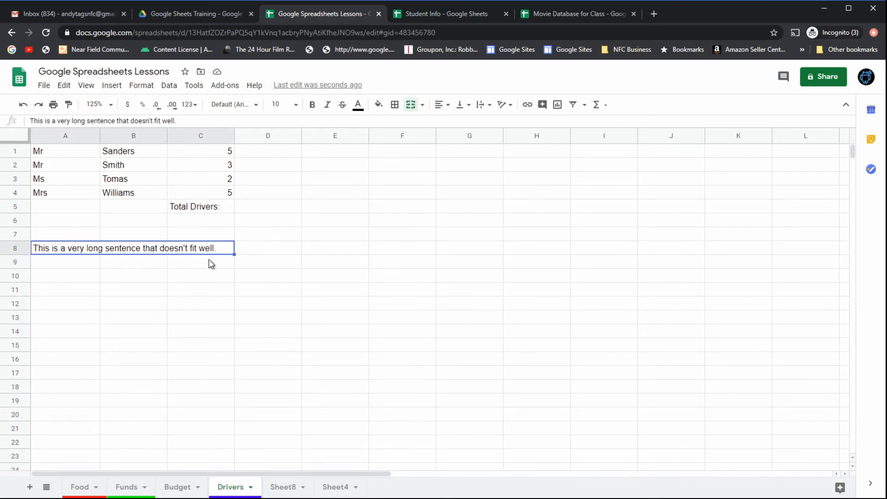
click(257, 280)
click(201, 254)
click(421, 107)
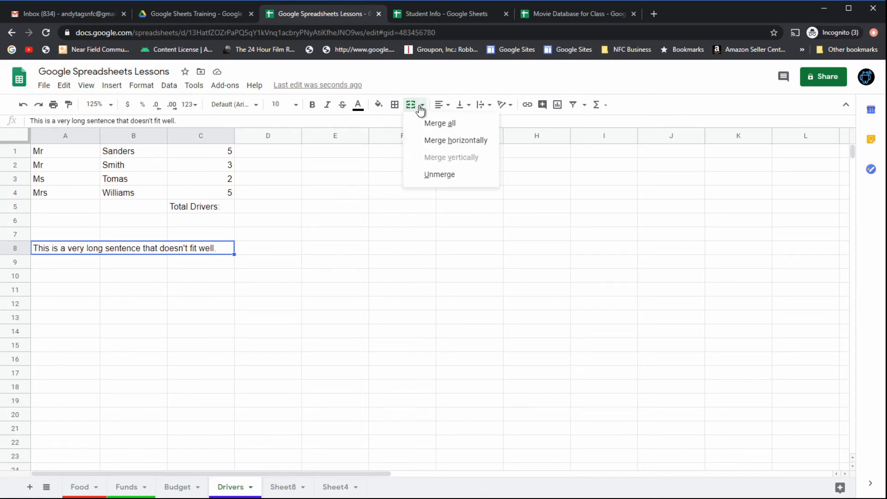
click(428, 176)
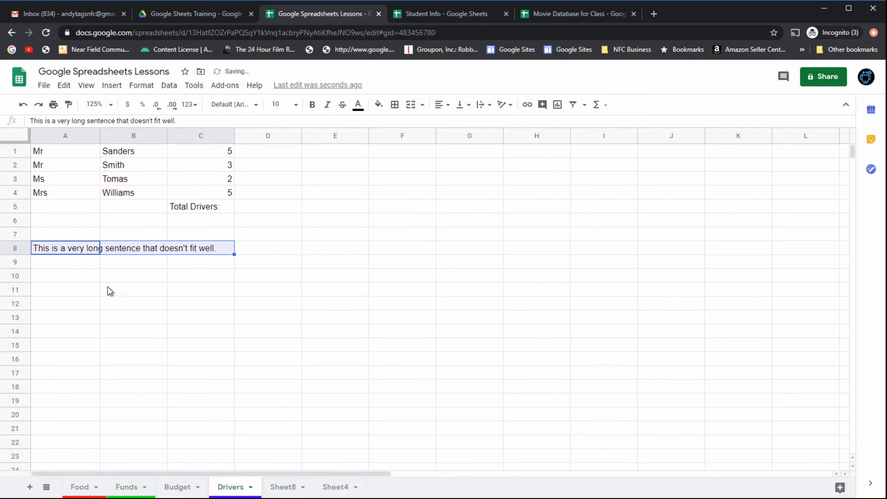
click(99, 261)
click(81, 251)
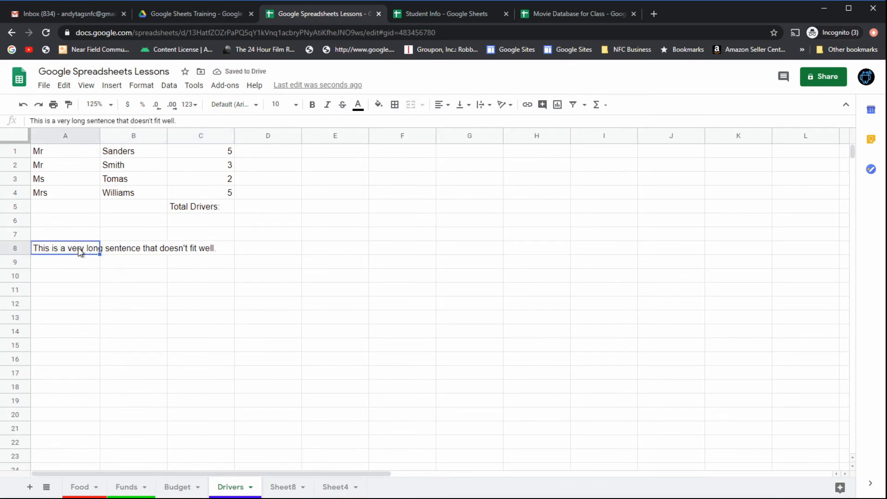
Step: Enter the filler text "hjndg" in cell B8 and "dfghd" in cell C8 beside the long sentence
click(134, 253)
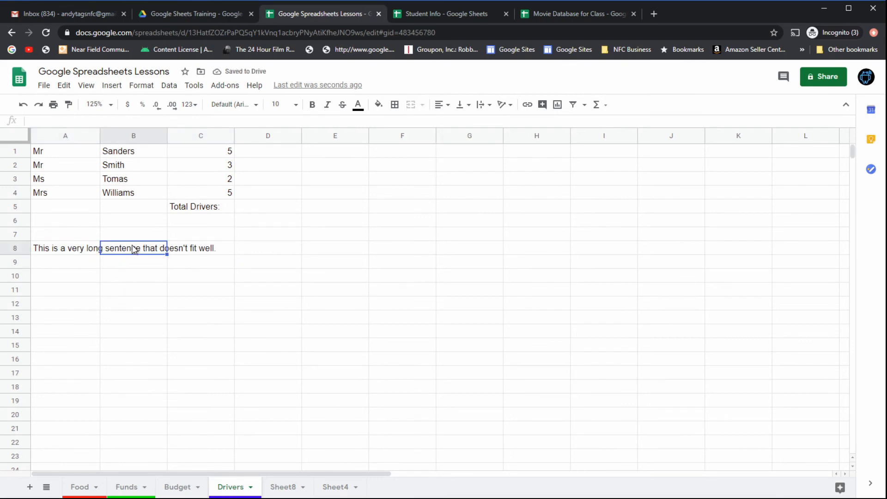
text(hjndg)
click(203, 254)
text(dfghd)
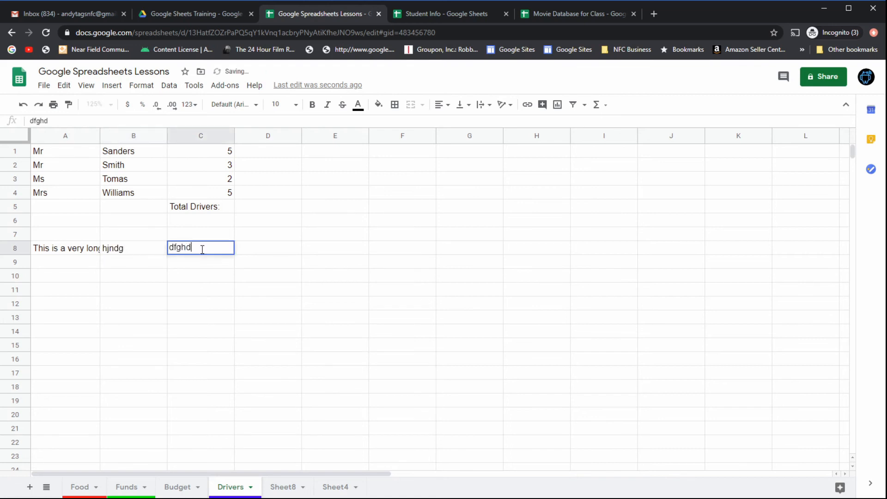
click(189, 278)
Step: Clear the filler text from cells B8 and C8
click(125, 251)
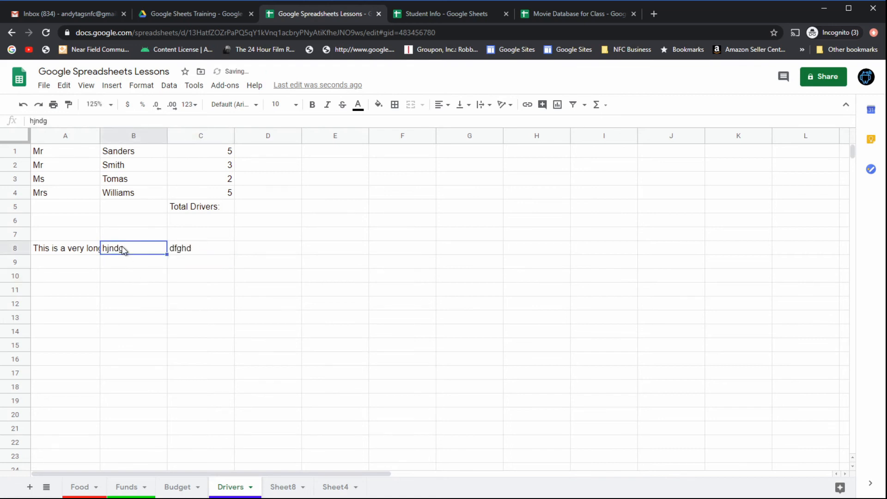
key(Delete)
key(BackSpace)
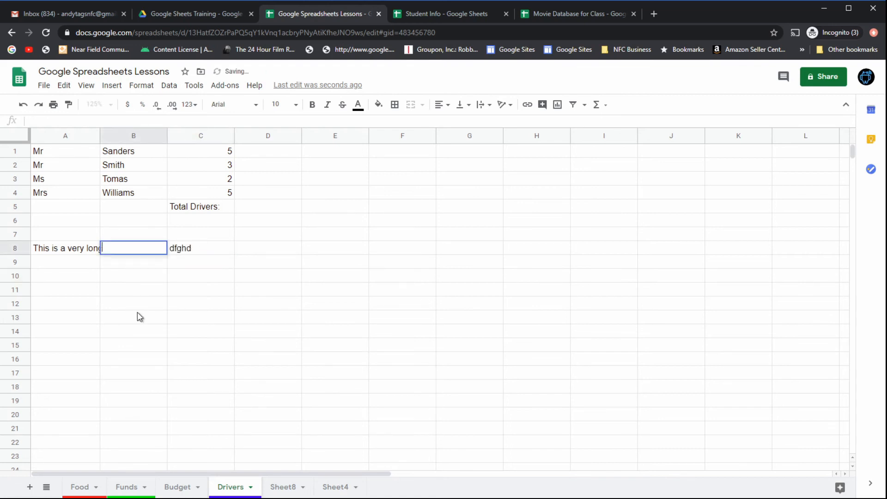
click(130, 295)
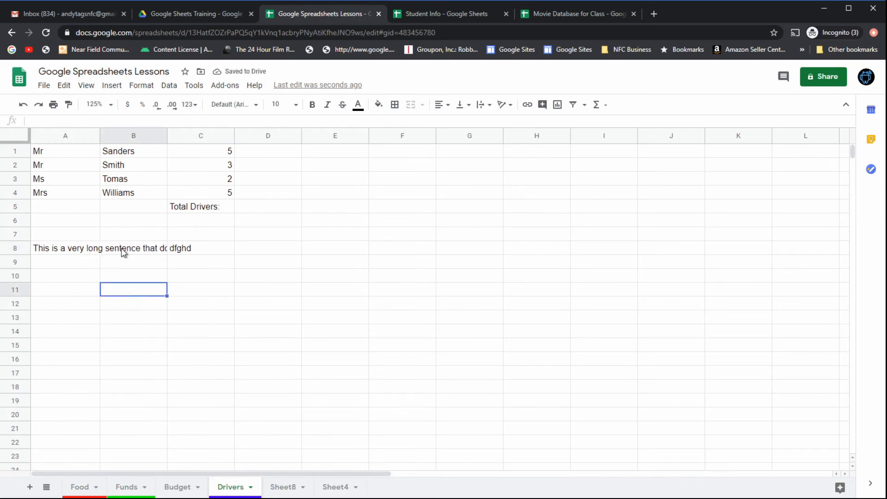
click(192, 250)
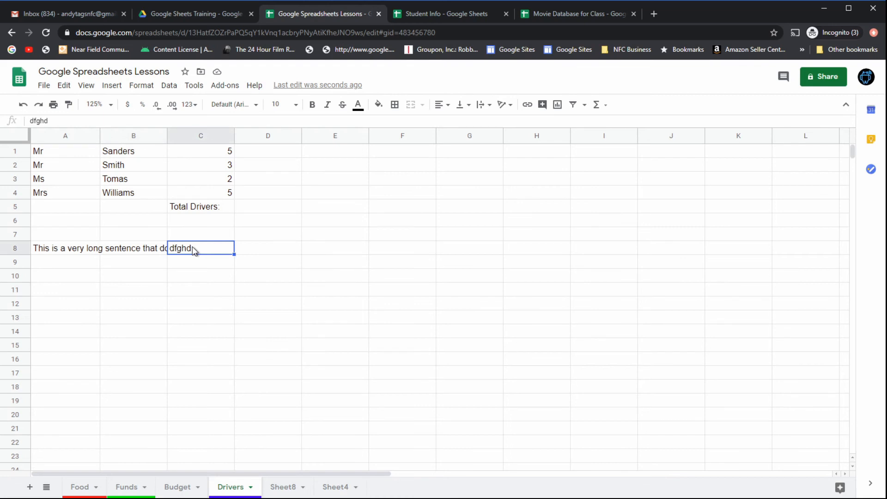
key(Delete)
click(172, 301)
click(193, 250)
Step: Merge all cells in the range A8:C9 into one cell containing the long sentence
click(85, 251)
click(139, 256)
click(172, 256)
click(87, 251)
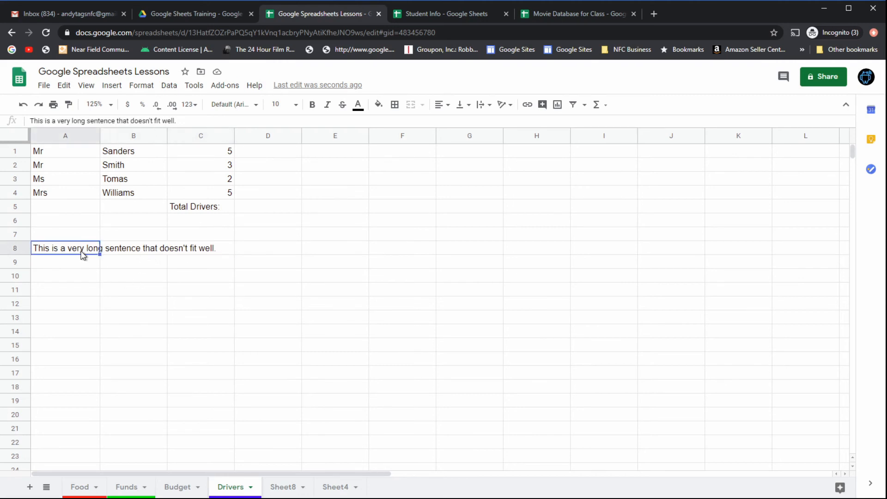
drag(84, 253, 211, 261)
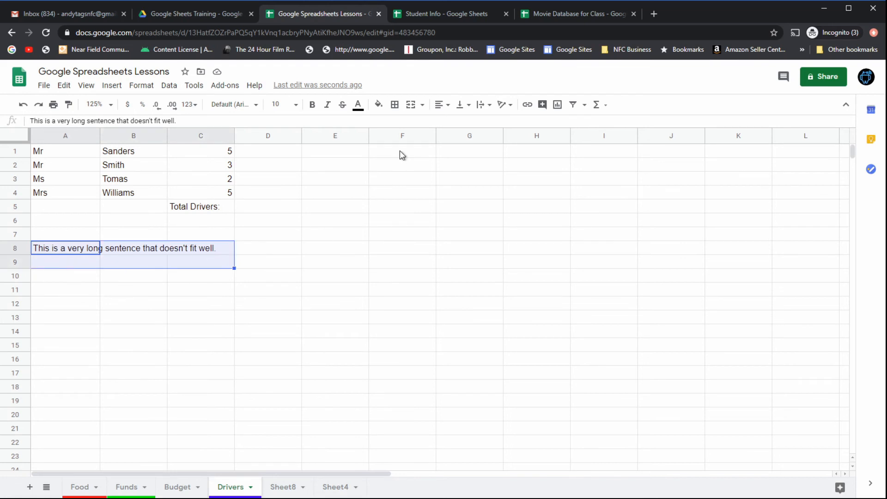
click(422, 105)
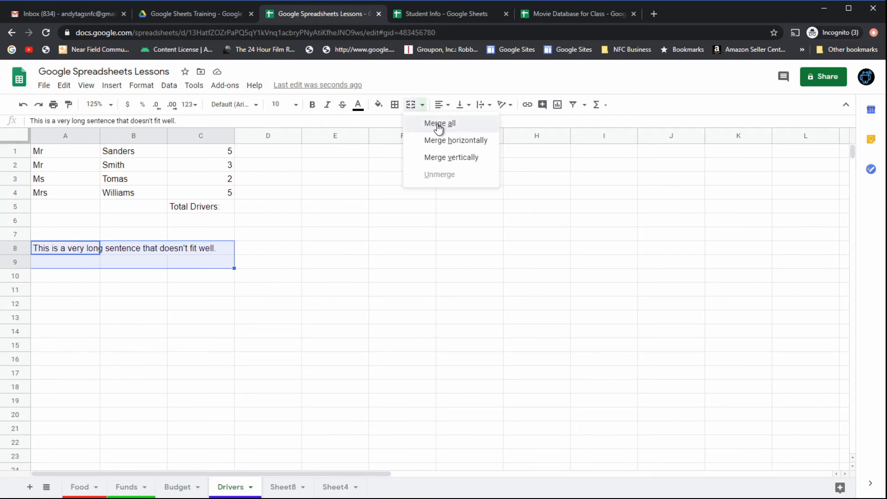
click(439, 124)
click(151, 332)
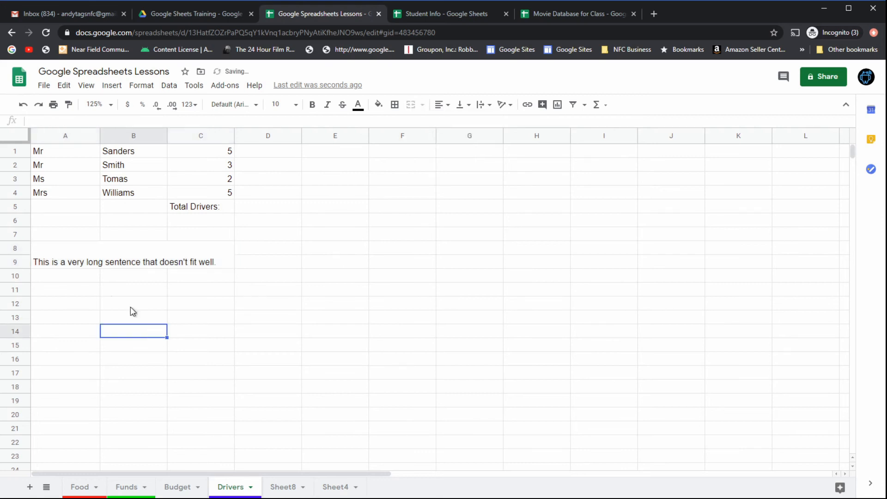
click(75, 253)
click(159, 292)
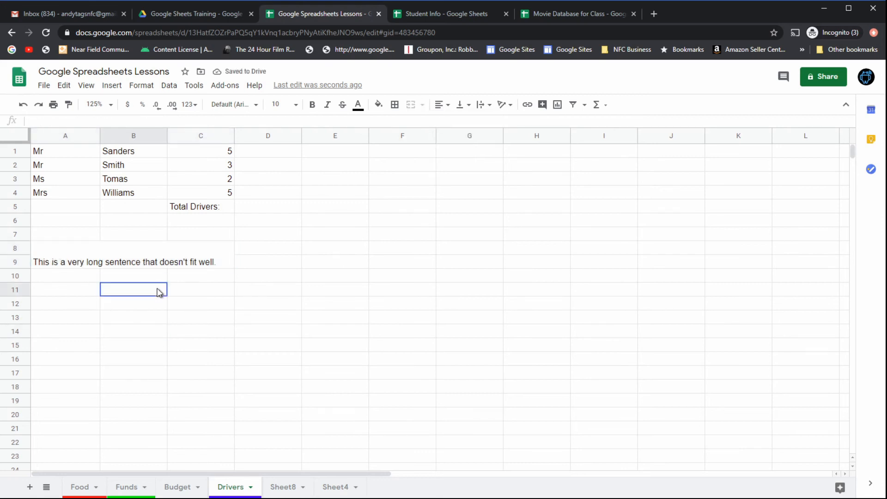
Step: Set the vertical alignment of the merged cell A8:C9 to middle
click(49, 265)
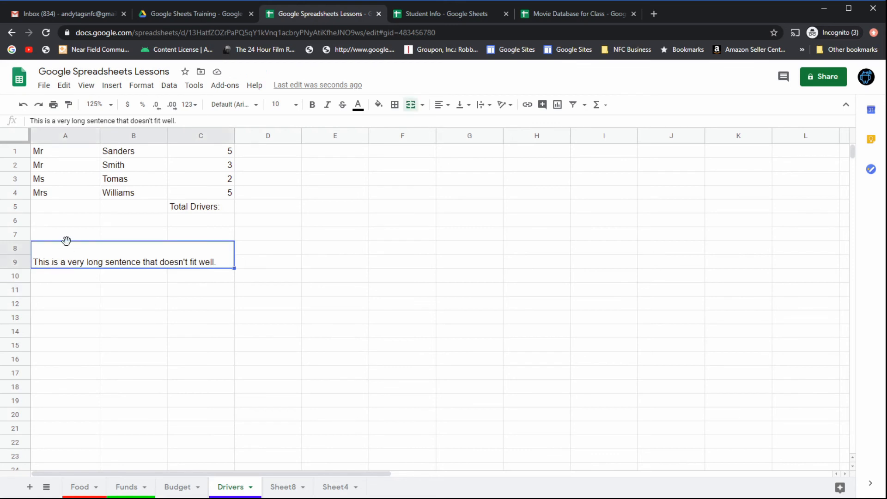
click(134, 284)
click(140, 246)
click(464, 105)
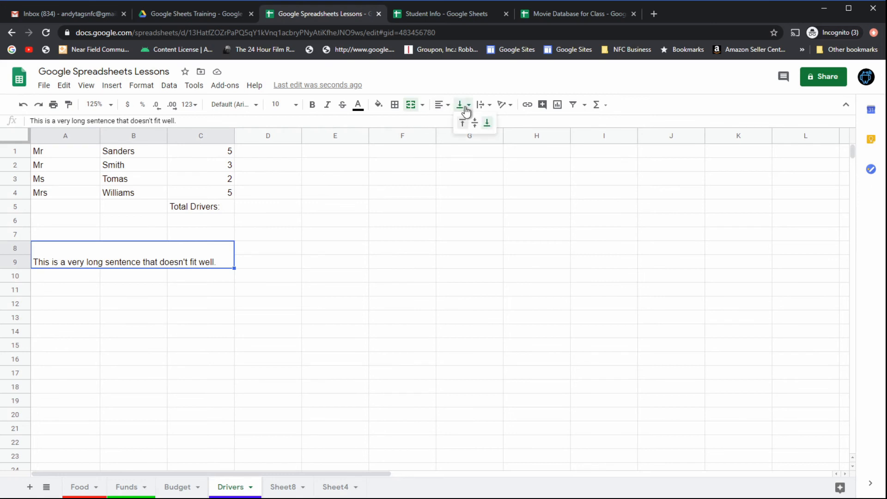
click(475, 123)
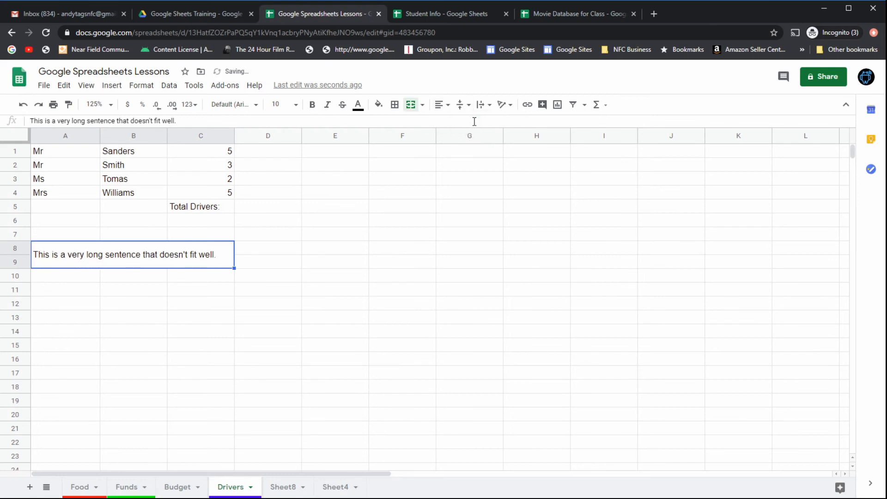
click(137, 305)
click(67, 260)
click(387, 193)
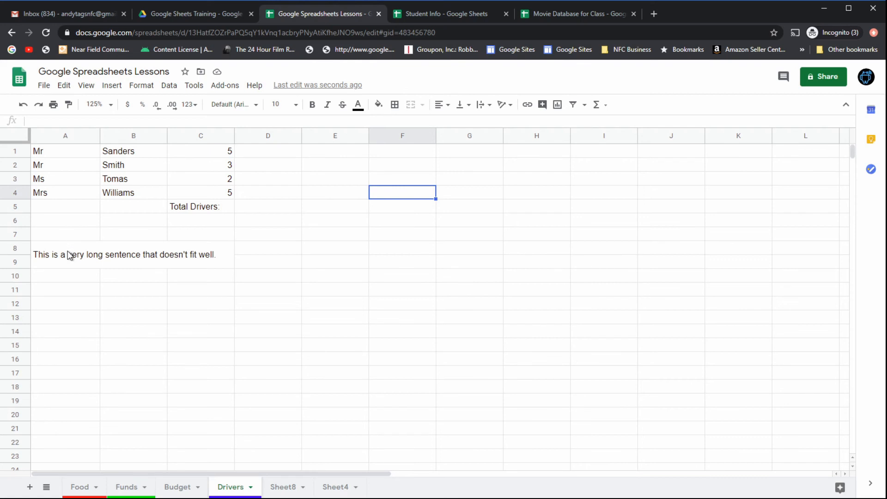
Step: Examine which merge options are offered for the vertical range A10:A11, without applying any
drag(55, 270, 55, 282)
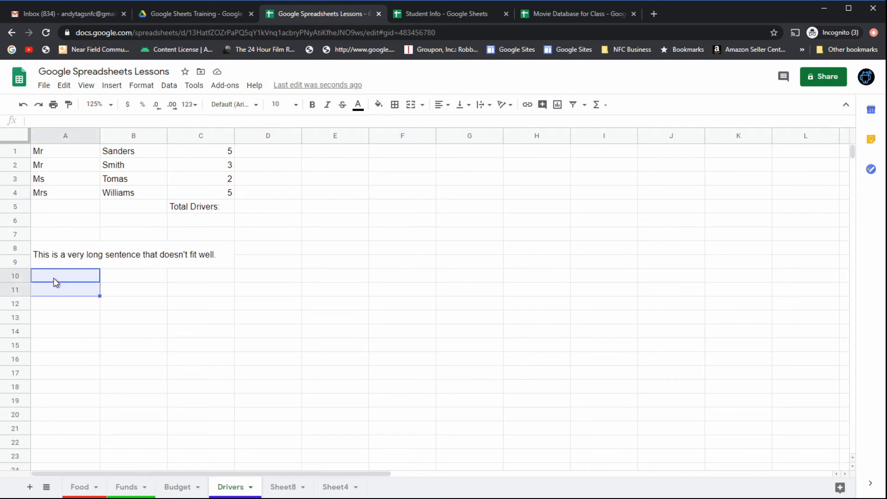
click(423, 106)
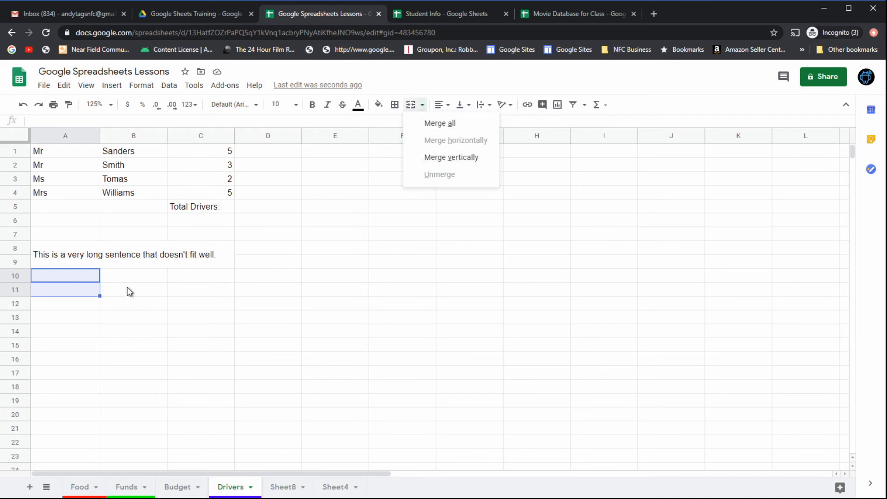
key(Escape)
key(Right)
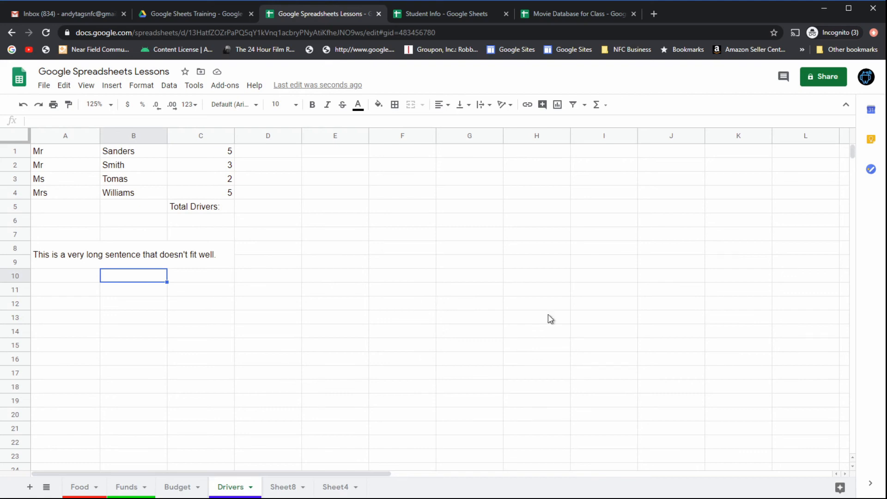
Step: Switch to the Student Info spreadsheet and select the empty header cell G1 beside Name
click(472, 13)
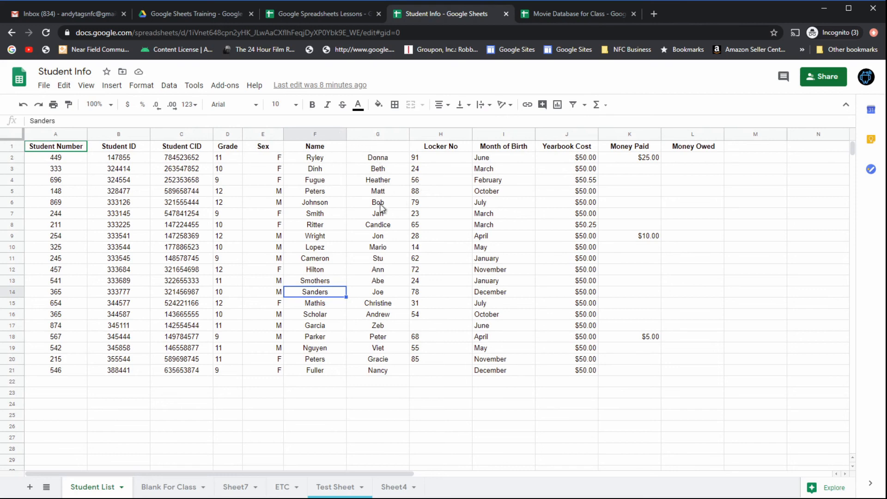
click(381, 145)
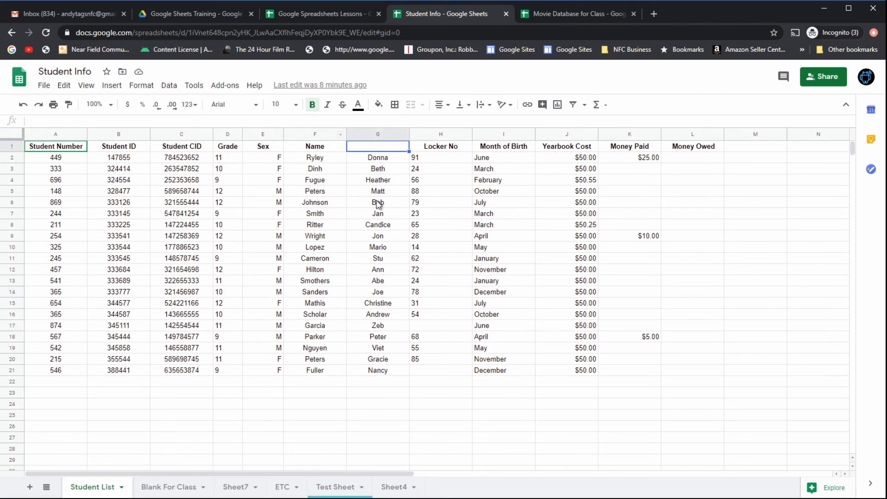
Step: Insert one blank column to the left of the Locker No column on the Student List sheet
click(417, 134)
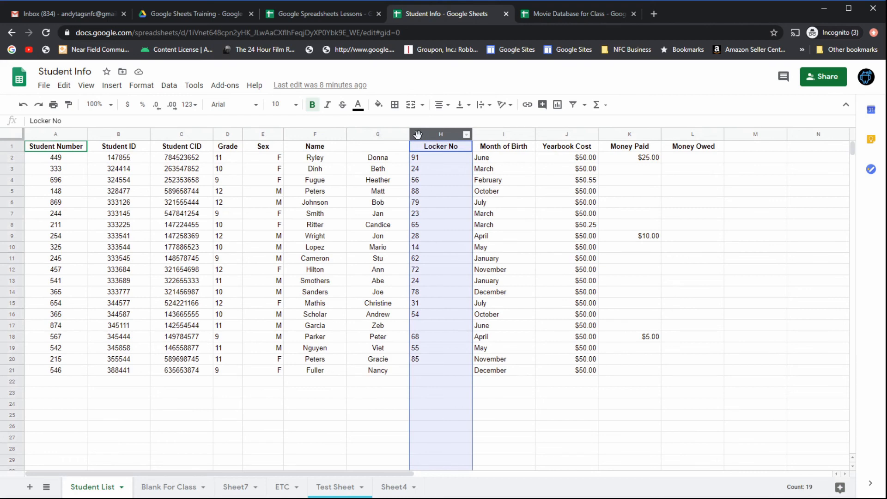
right_click(421, 135)
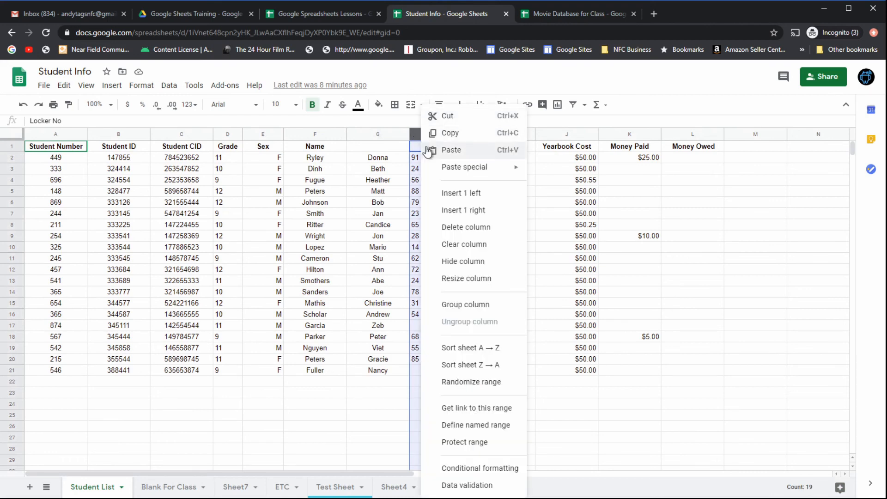
click(459, 194)
click(444, 180)
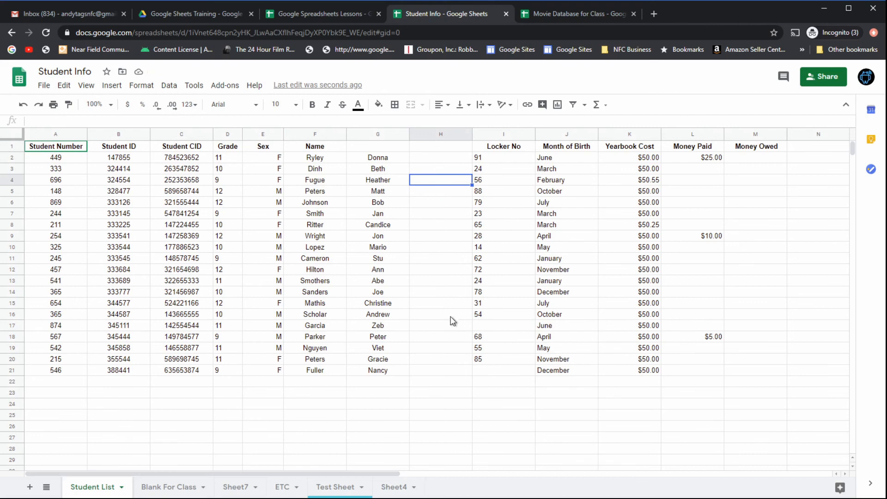
Step: Delete the blank column H in front of the Locker No column
click(421, 133)
right_click(427, 174)
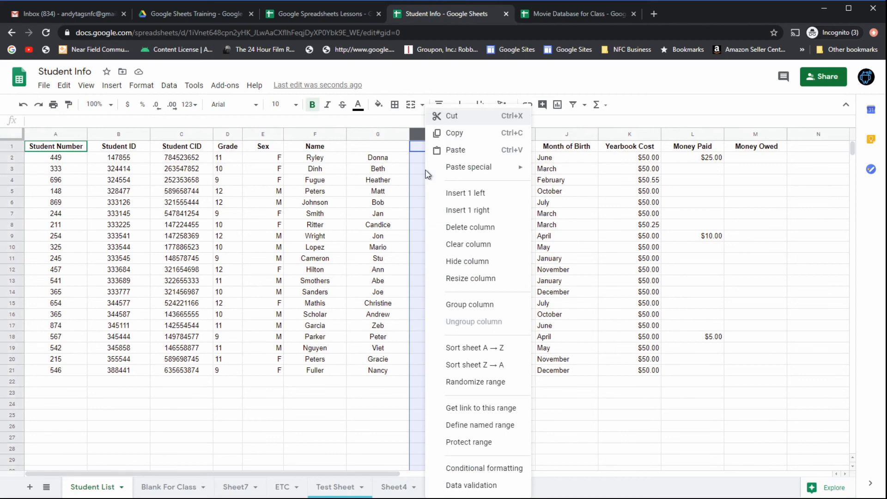
click(460, 228)
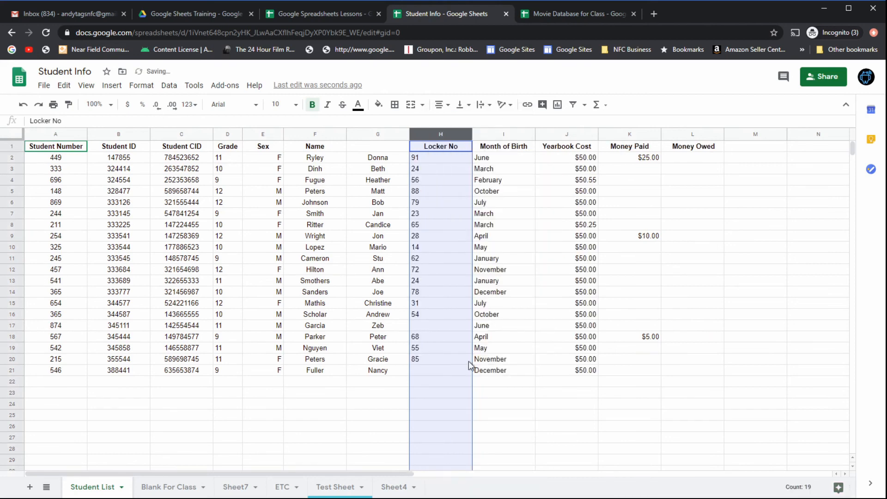
click(444, 329)
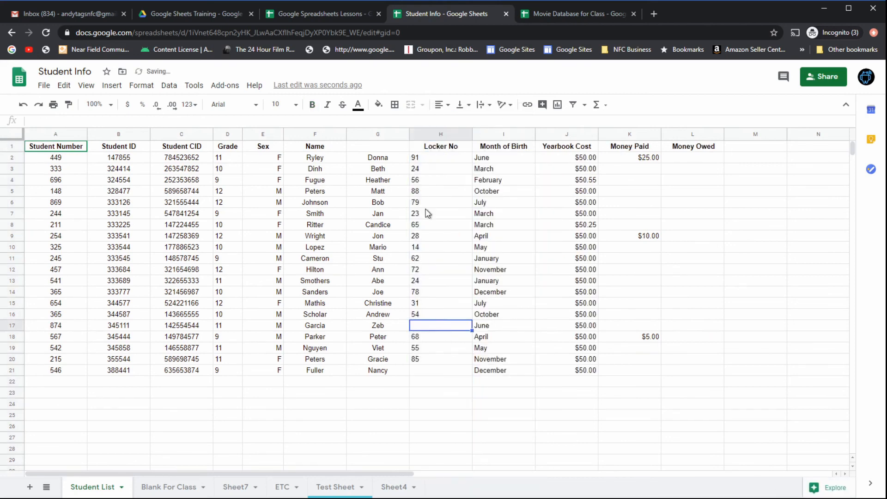
Step: Insert one blank column to the right of the Locker No column
click(423, 136)
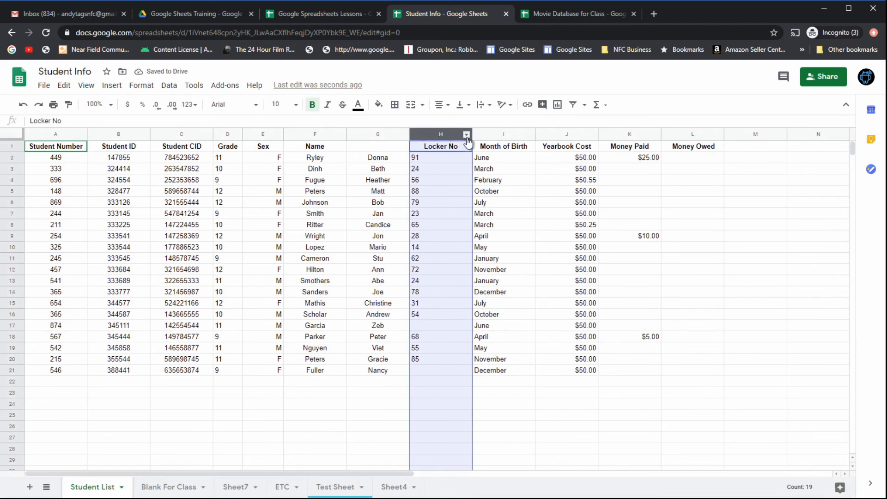
click(467, 136)
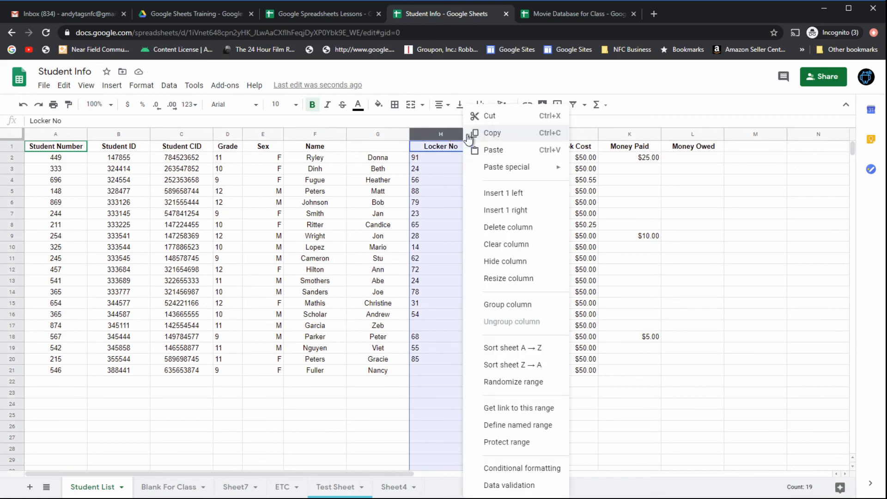
click(517, 209)
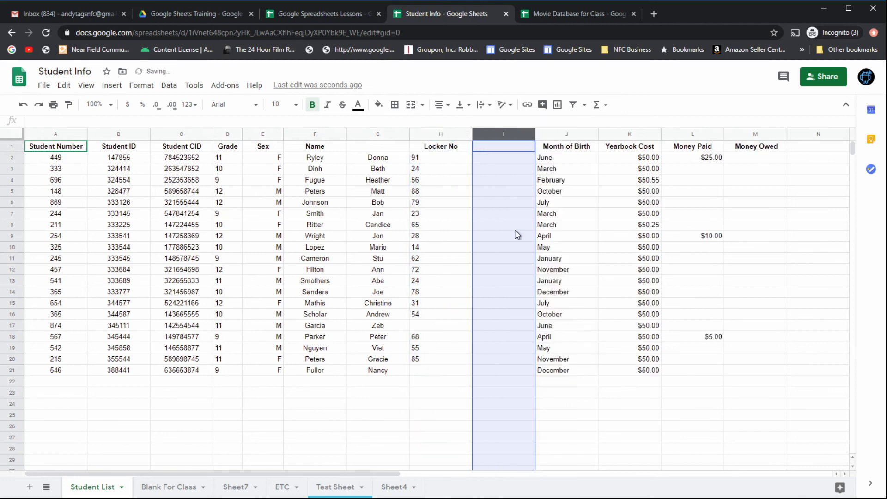
Step: Clear the contents of the blank column I beside the Locker No column
click(506, 201)
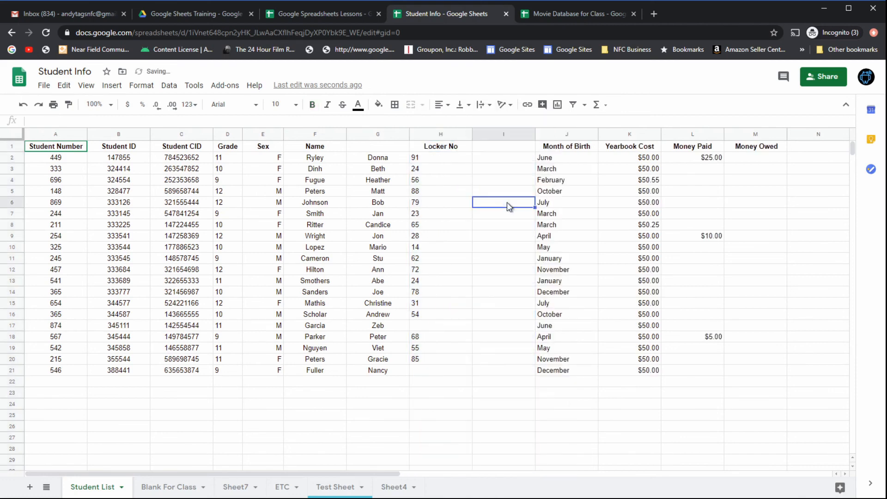
click(529, 136)
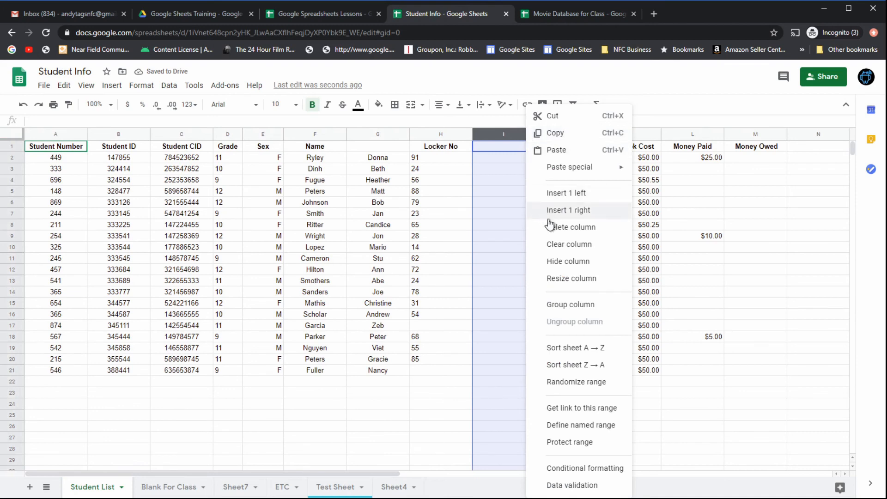
click(562, 247)
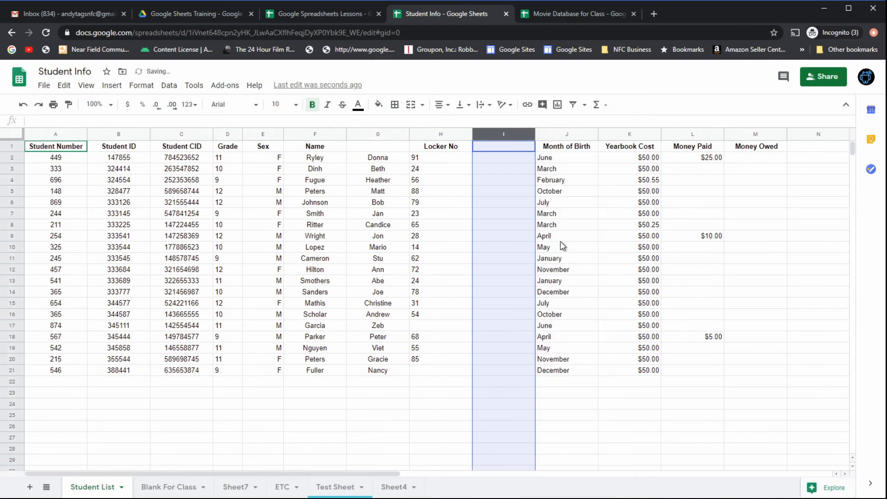
click(511, 271)
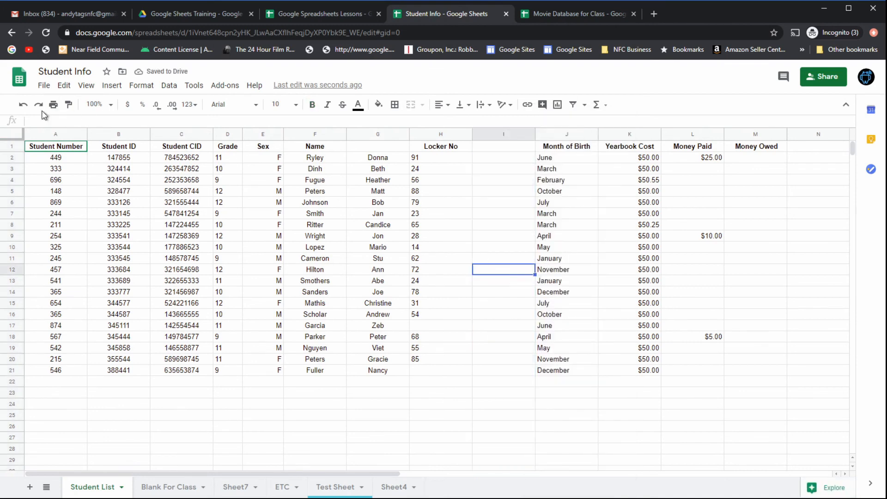
Step: Undo the column clearing and the insertion of the blank column after Locker No
click(23, 105)
click(24, 104)
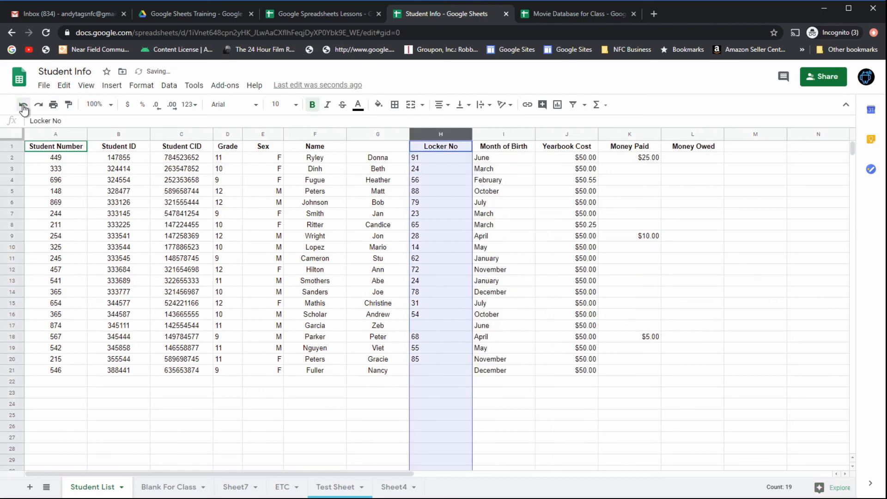
click(511, 284)
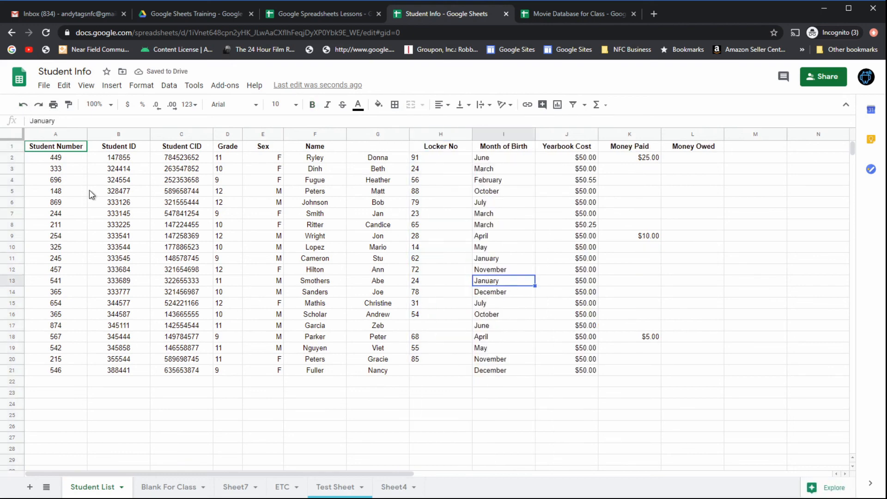
Step: Insert one blank row above row 5 of the student list
click(14, 191)
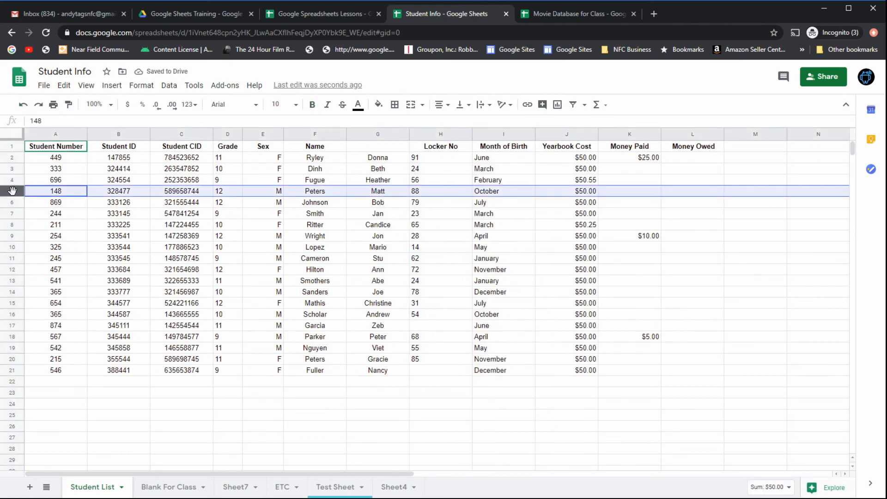
right_click(9, 190)
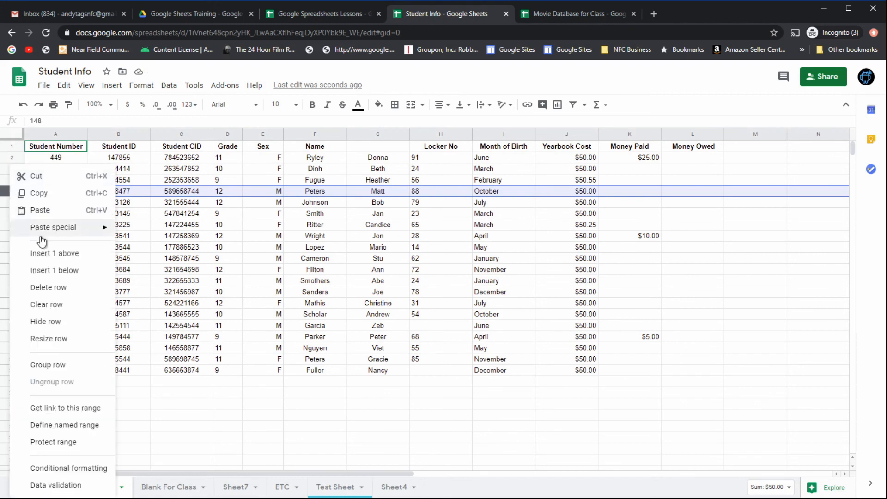
click(59, 253)
click(63, 191)
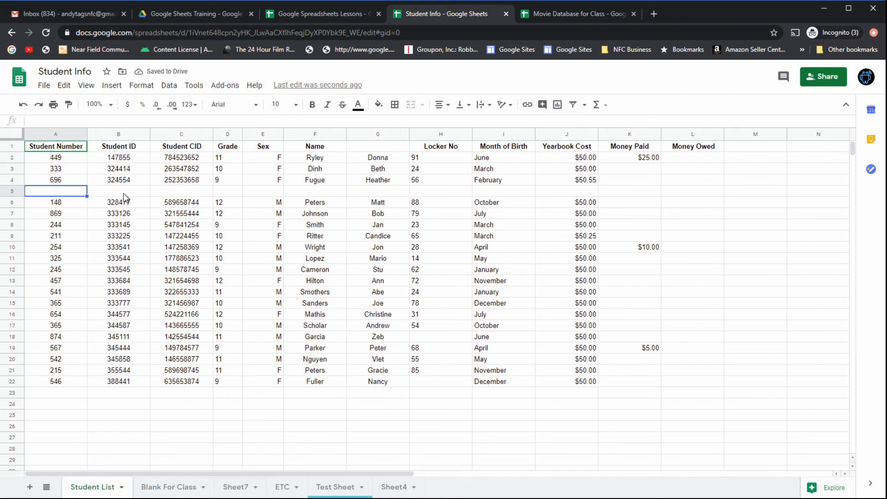
Step: Insert one blank row below row 9, the entry for student number 211
right_click(11, 238)
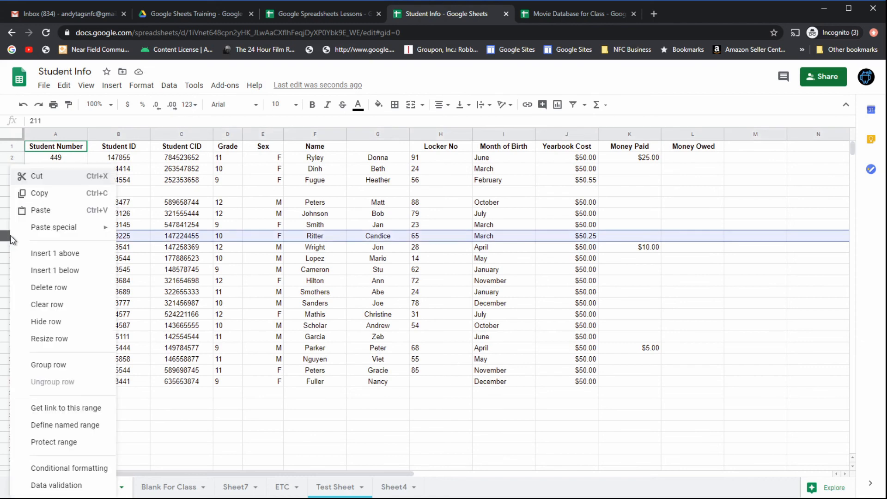
click(49, 270)
click(359, 303)
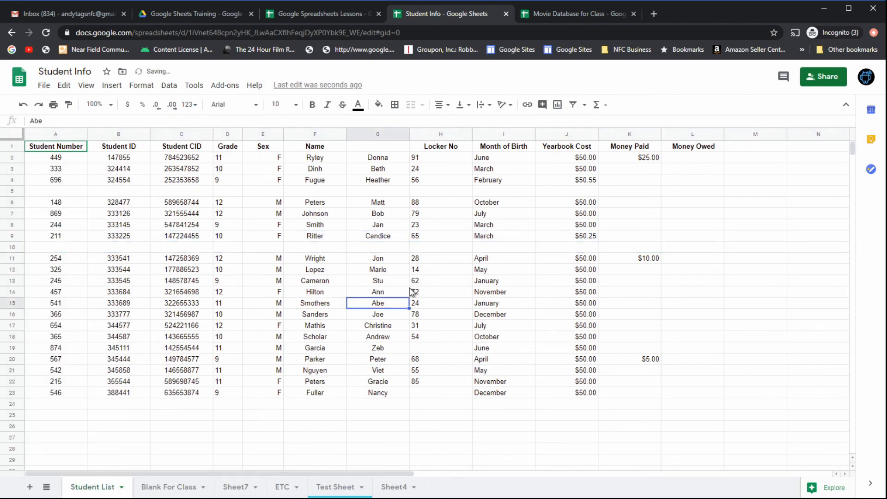
Step: Undo both blank row insertions in the student list
click(20, 106)
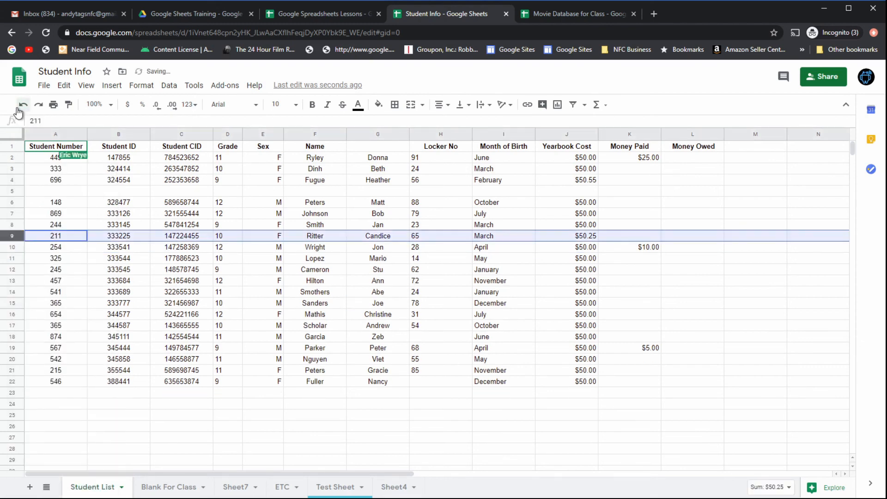
click(19, 107)
click(314, 326)
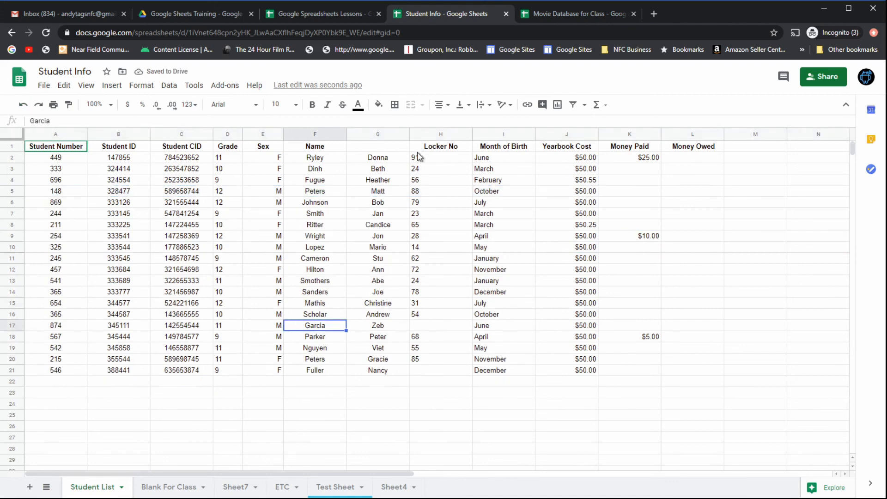
Step: Delete the Locker No column and undo the deletion
click(421, 138)
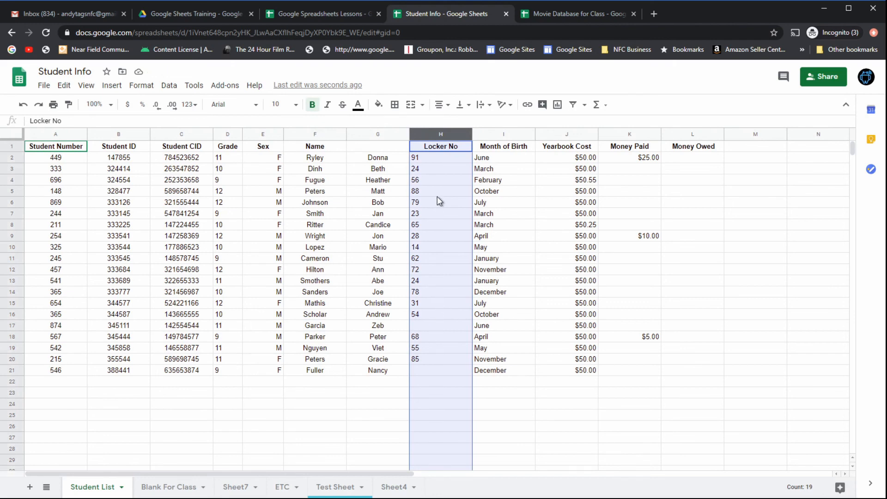
right_click(424, 139)
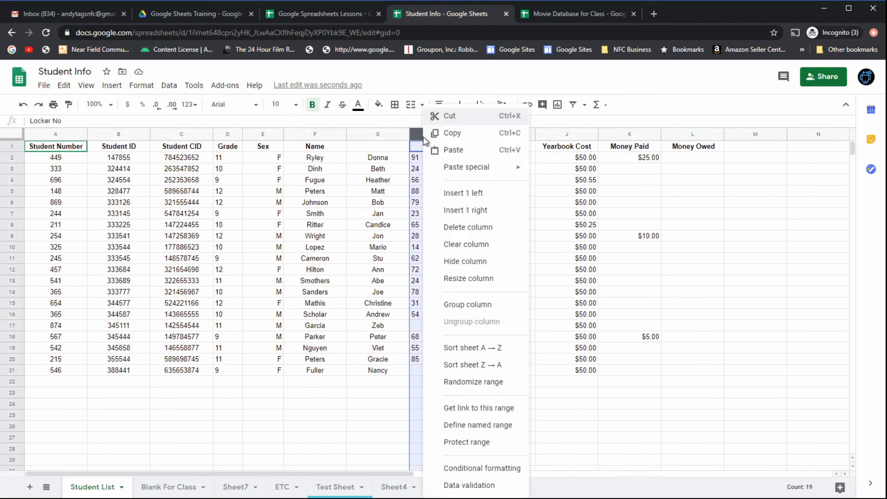
click(469, 227)
click(453, 373)
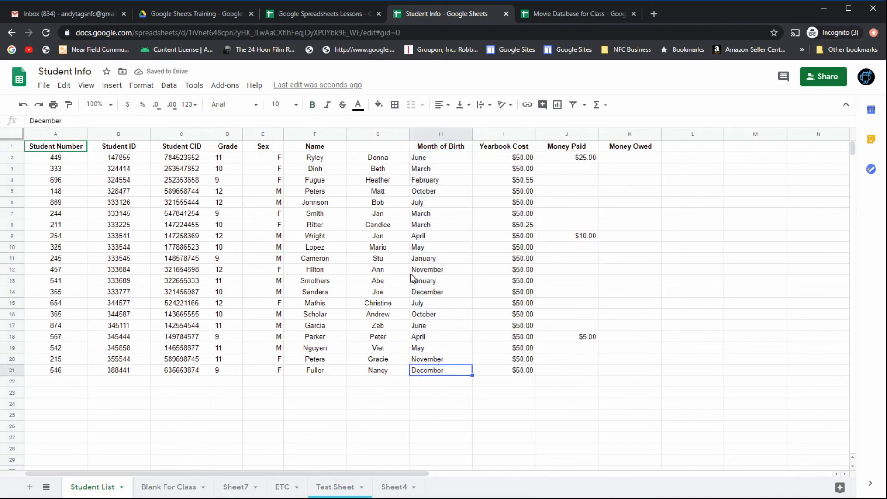
click(23, 105)
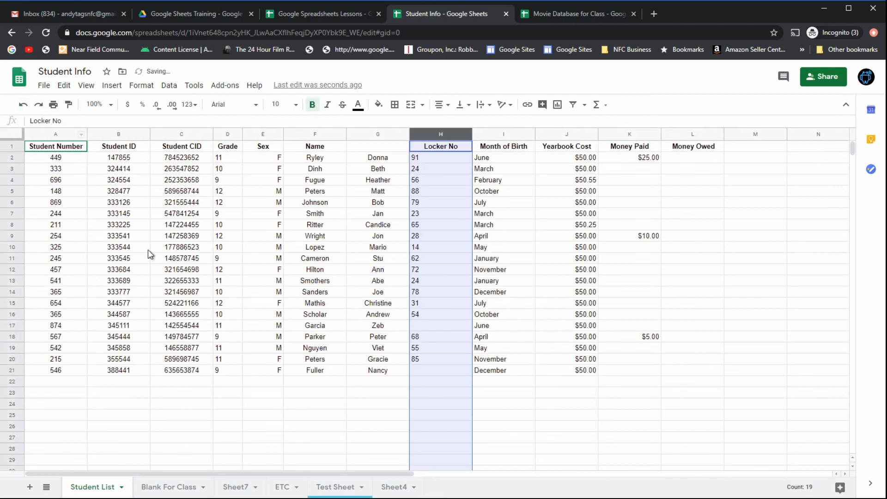
click(455, 272)
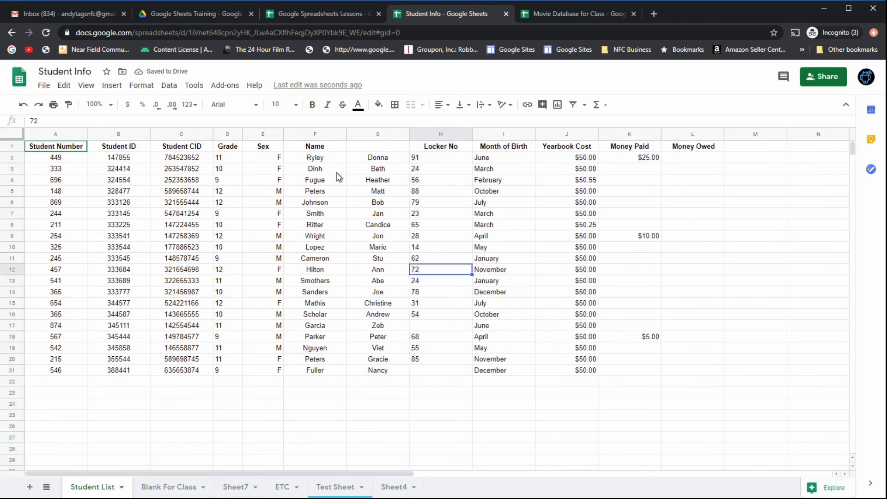
Step: Clear the contents of column G beside the Name column and undo the clearing
click(355, 134)
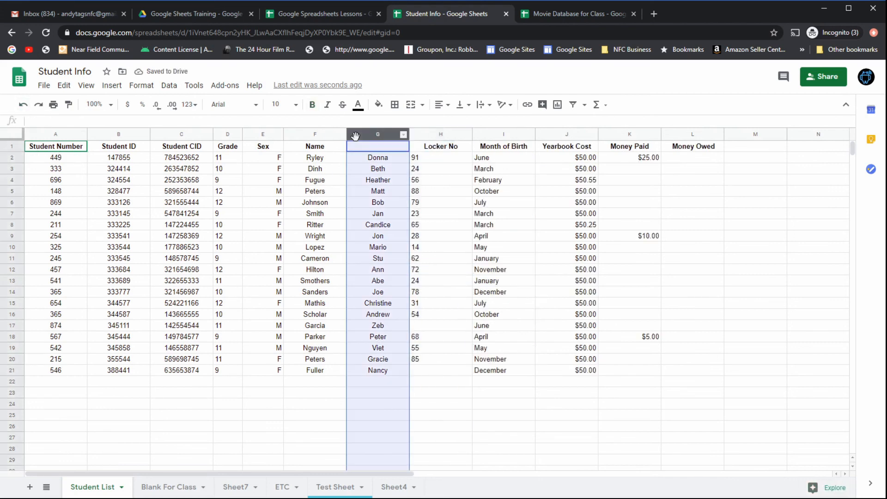
right_click(365, 179)
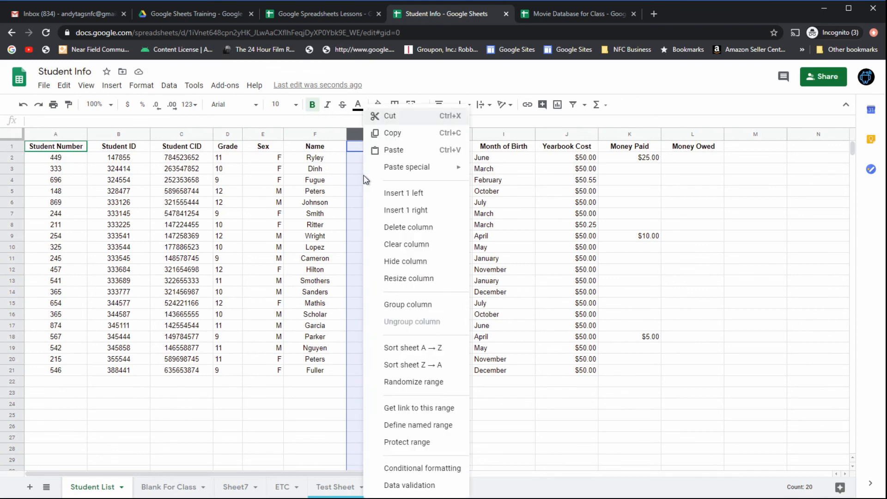
click(410, 248)
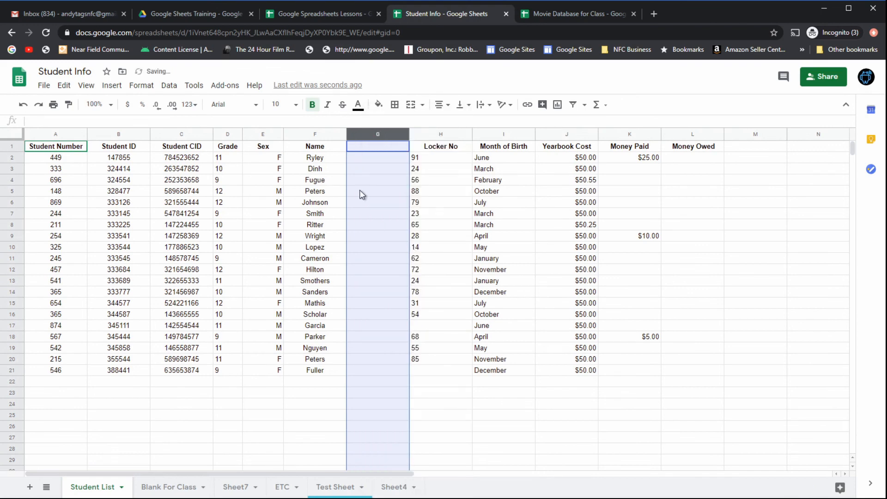
click(376, 178)
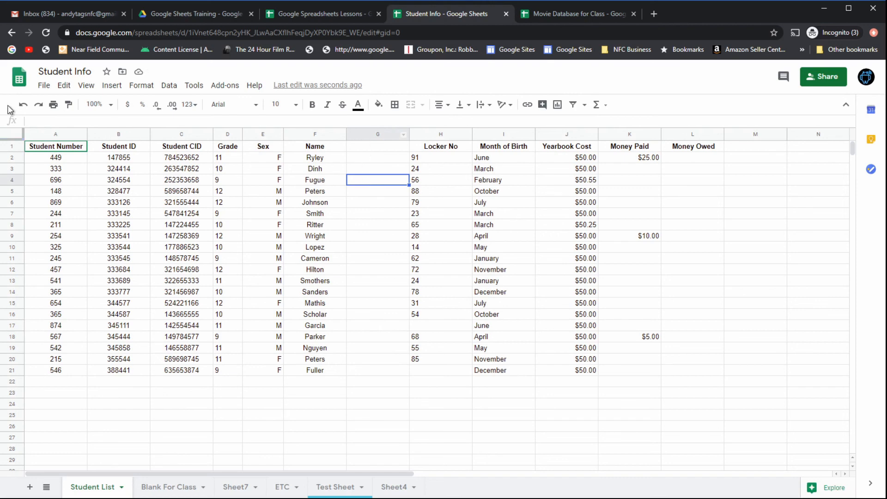
click(23, 104)
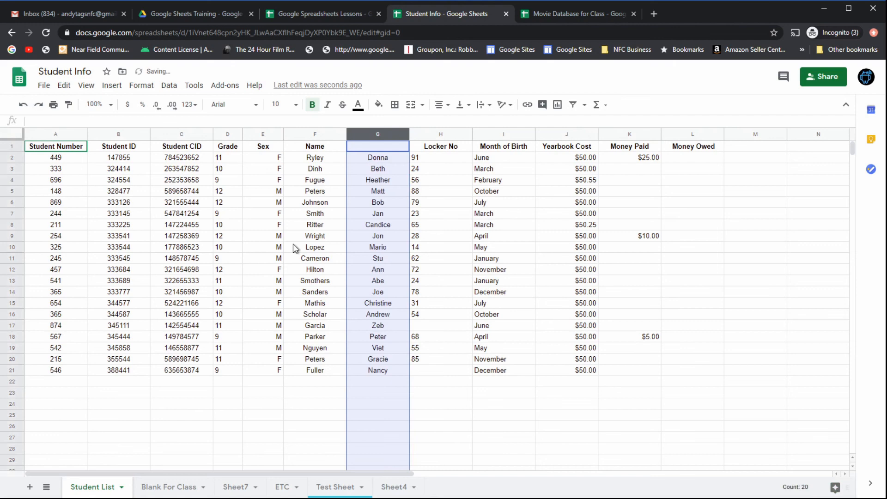
click(372, 218)
click(299, 135)
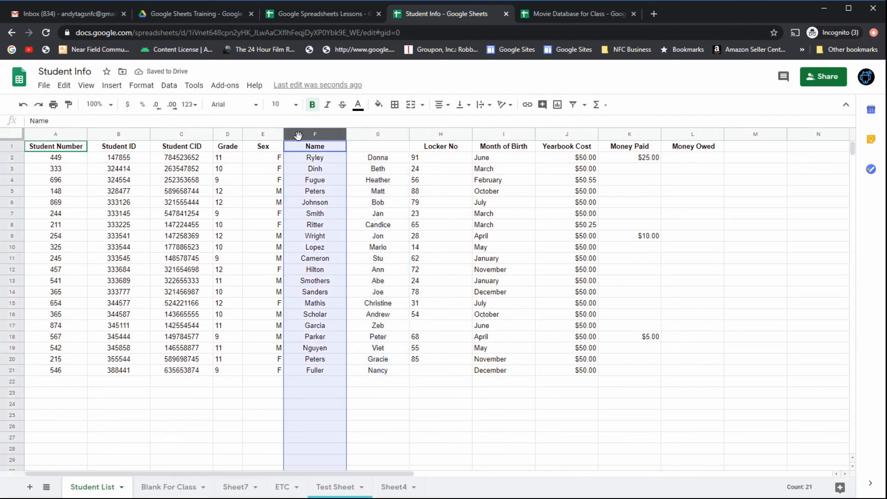
click(503, 251)
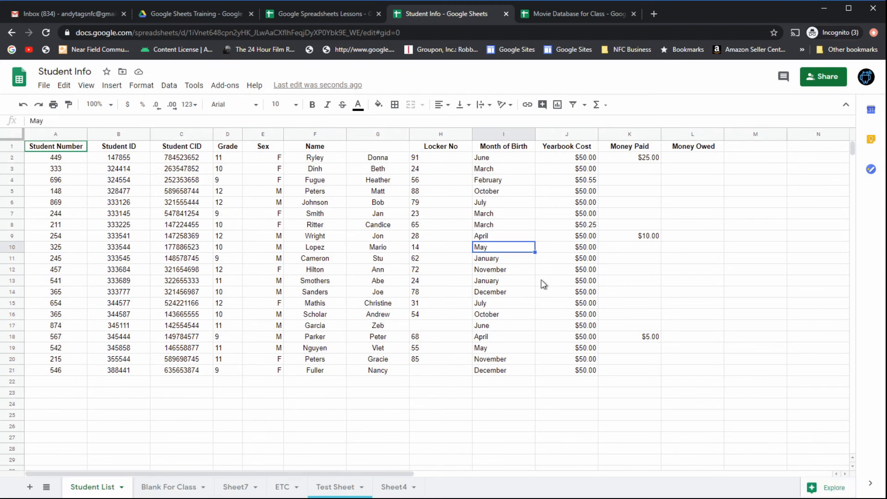
click(228, 134)
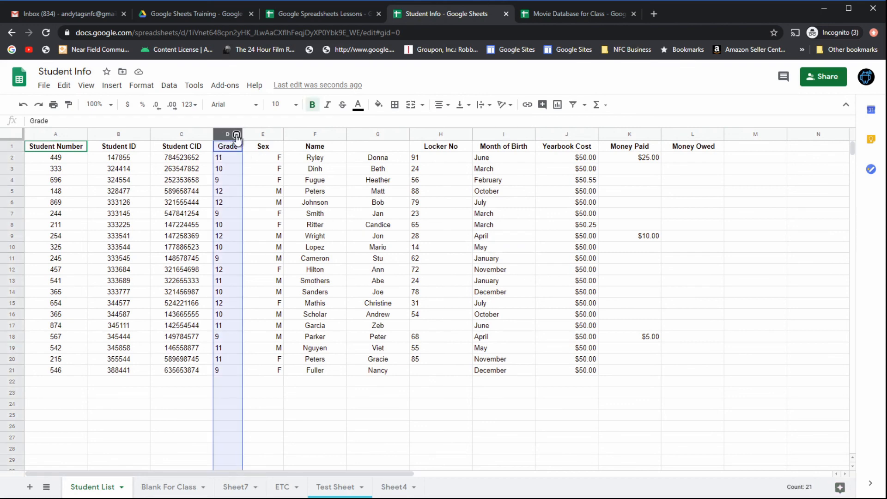
click(237, 136)
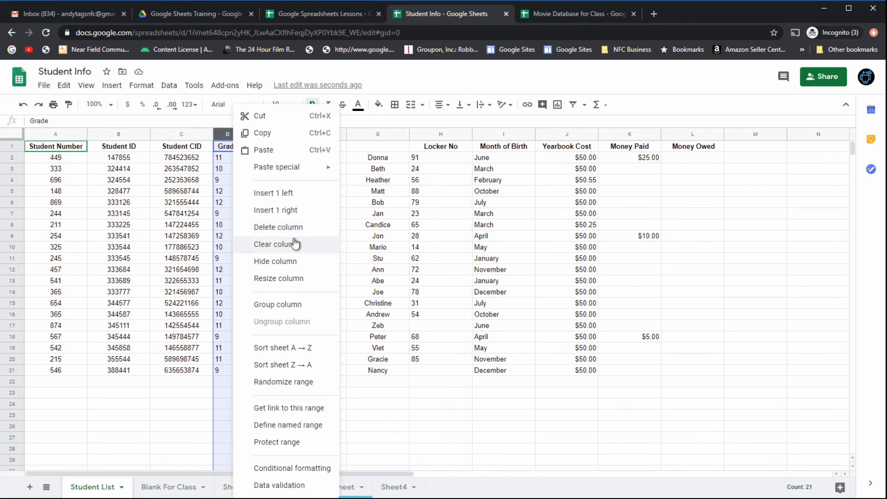
click(383, 216)
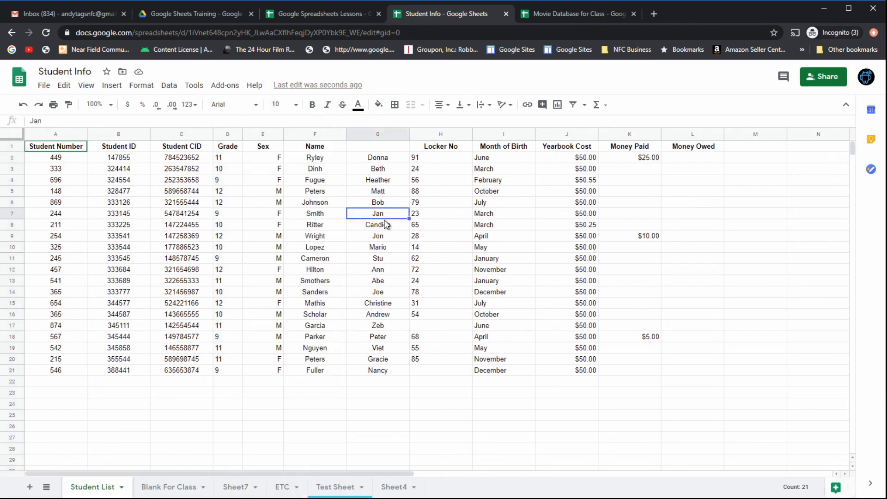
click(254, 225)
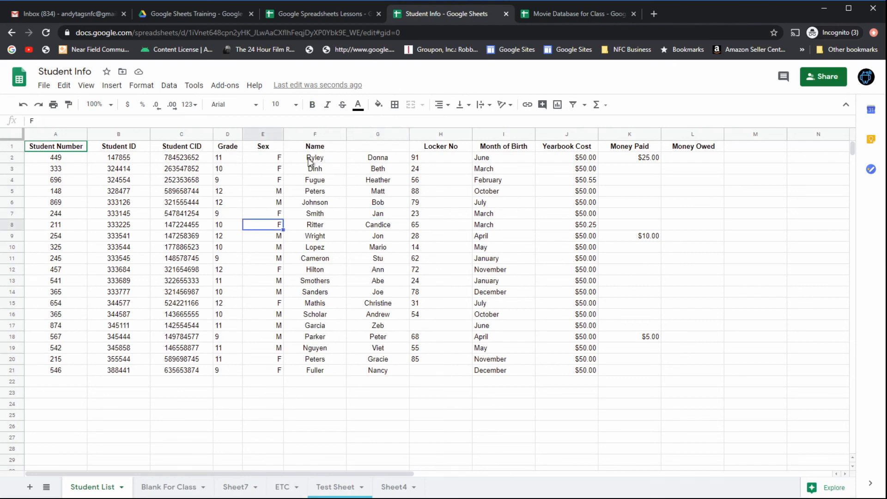